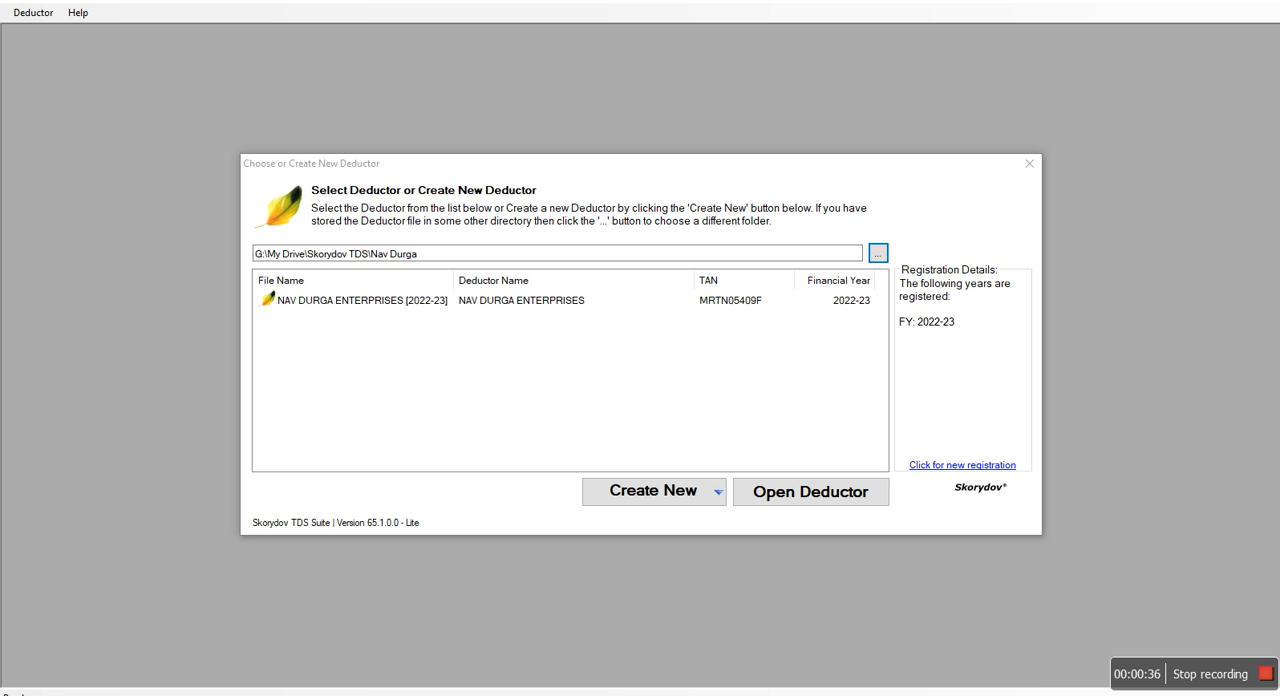
# Switch to the browser and review the software descriptions, downloads and useful links on the STACOS TDS software page
pyautogui.click(548, 690)
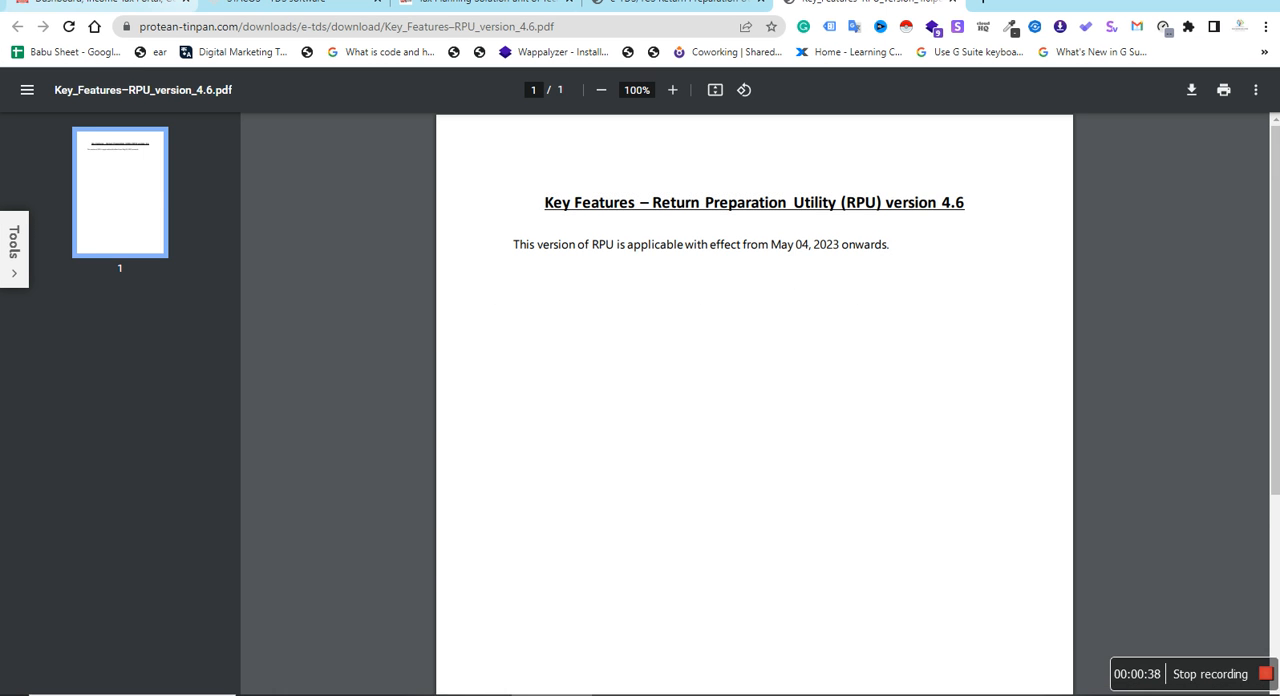
pyautogui.scroll(3, 400, 295)
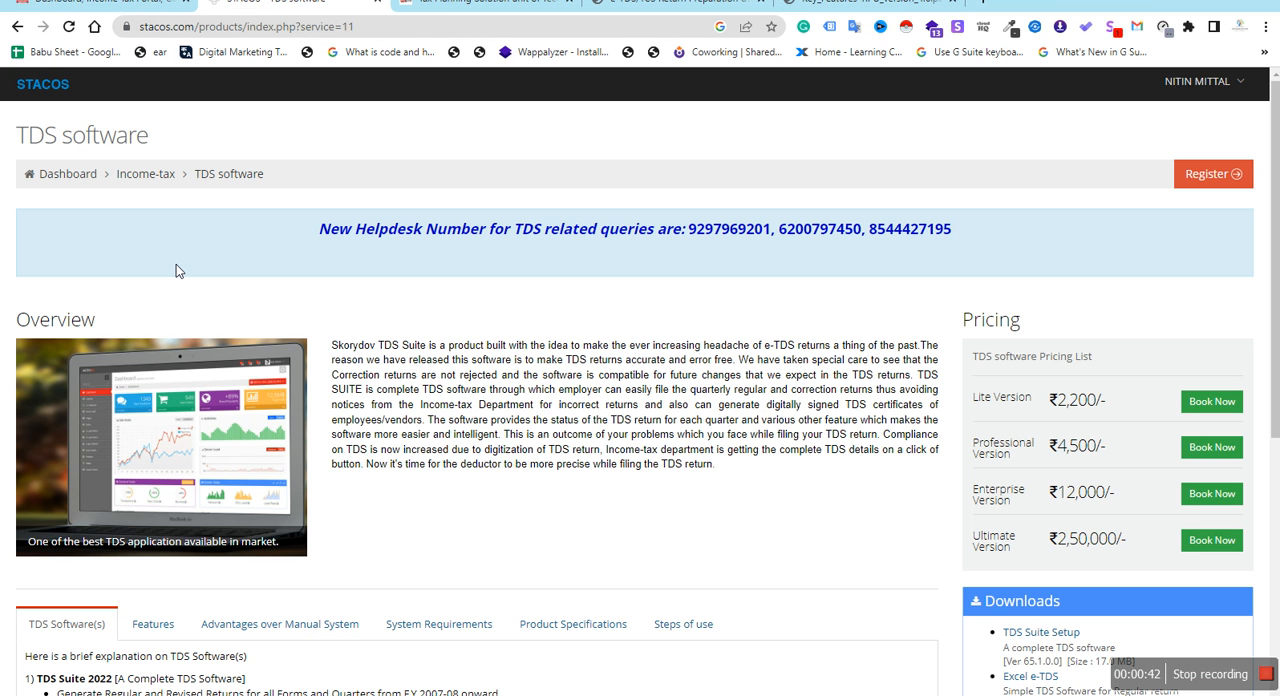
pyautogui.hotkey('alt', 'Tab')
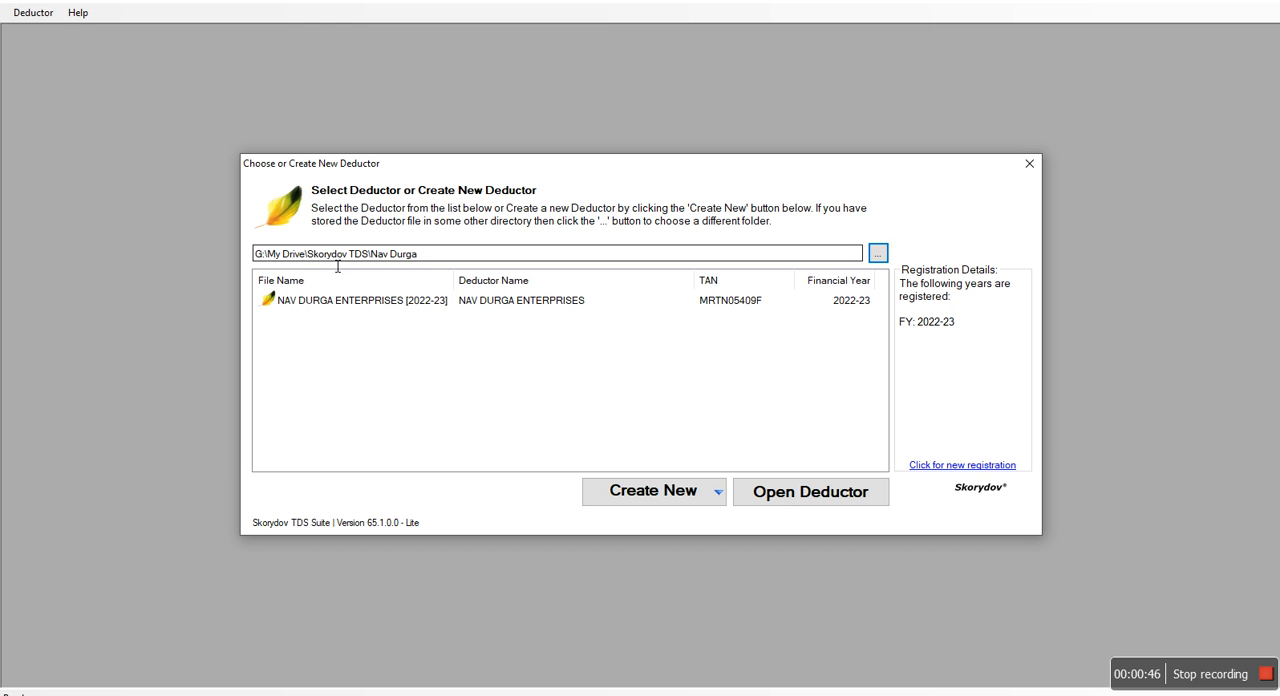
pyautogui.hotkey('alt', 'Tab')
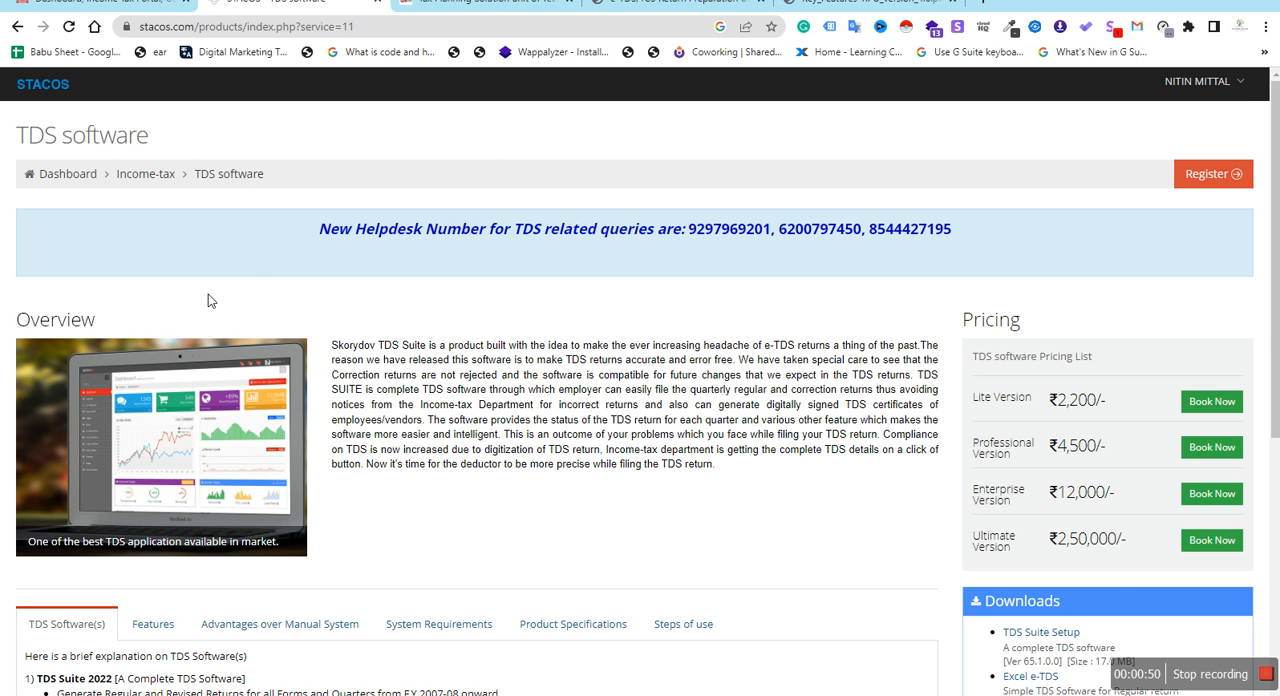
pyautogui.scroll(-3, 208, 294)
pyautogui.scroll(-1, 208, 294)
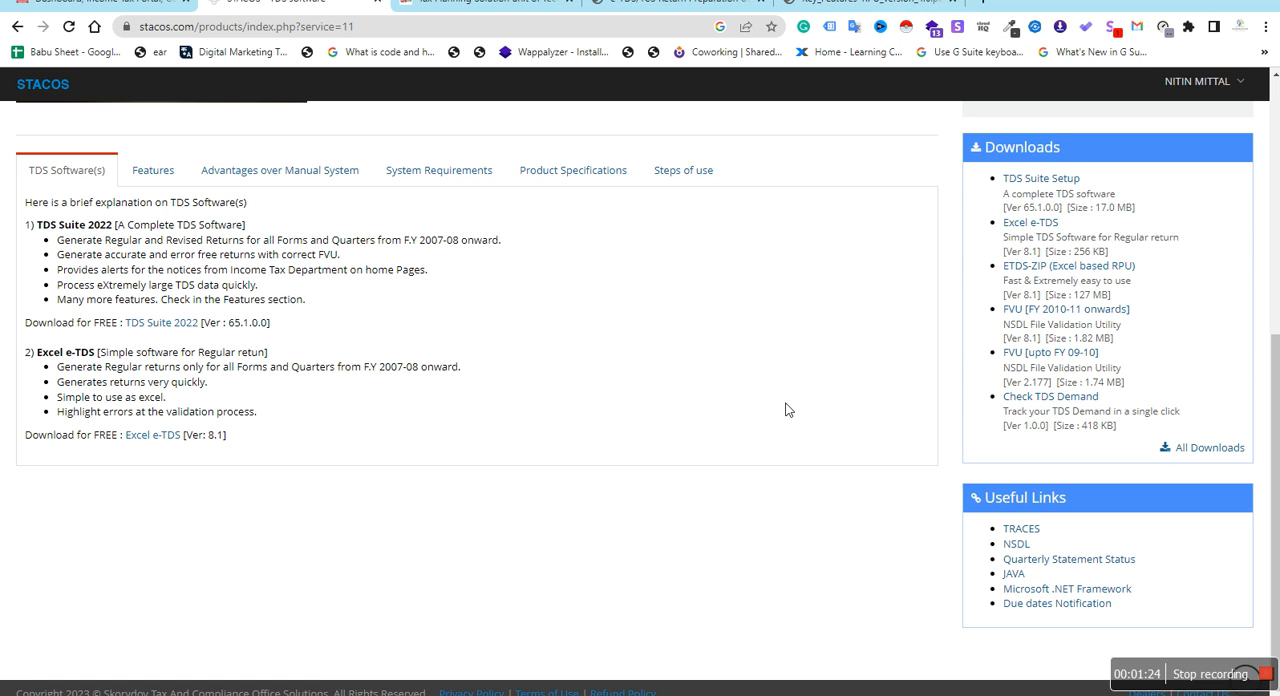
# Return to Skorydov TDS Suite, start a new deductor and examine the name, TAN, PAN and pincode fields
pyautogui.hotkey('alt', 'Tab')
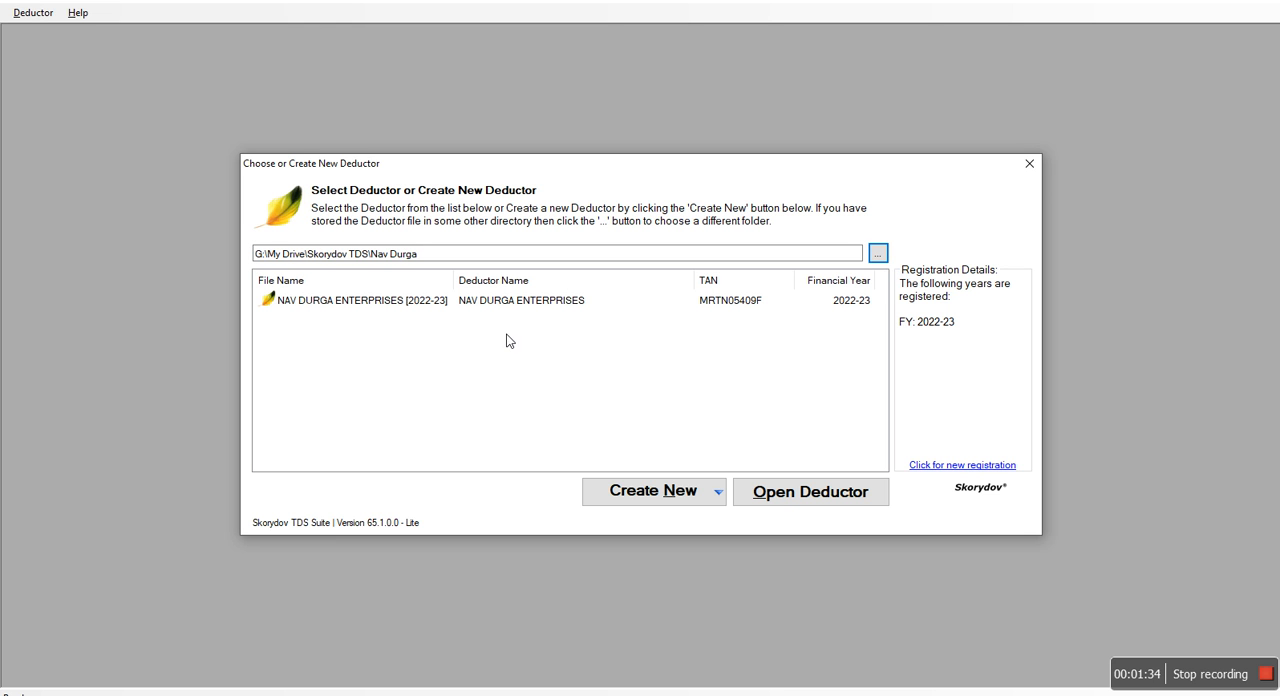
pyautogui.click(492, 302)
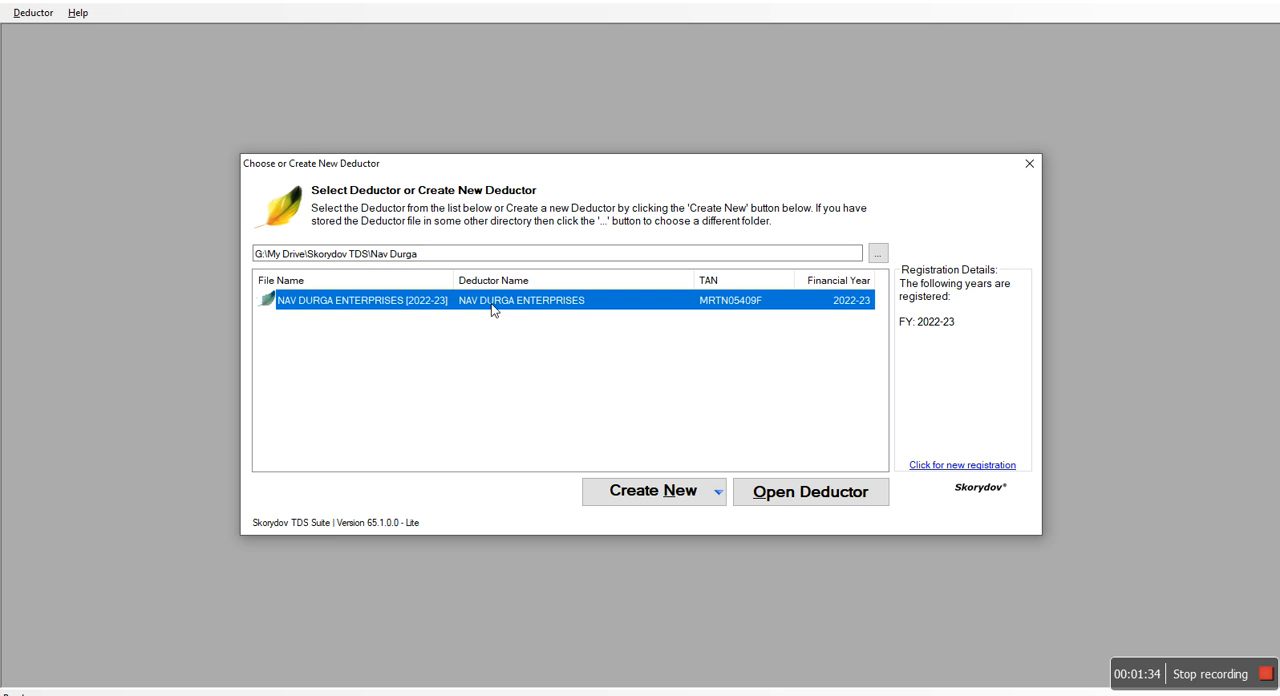
pyautogui.click(675, 490)
pyautogui.click(733, 500)
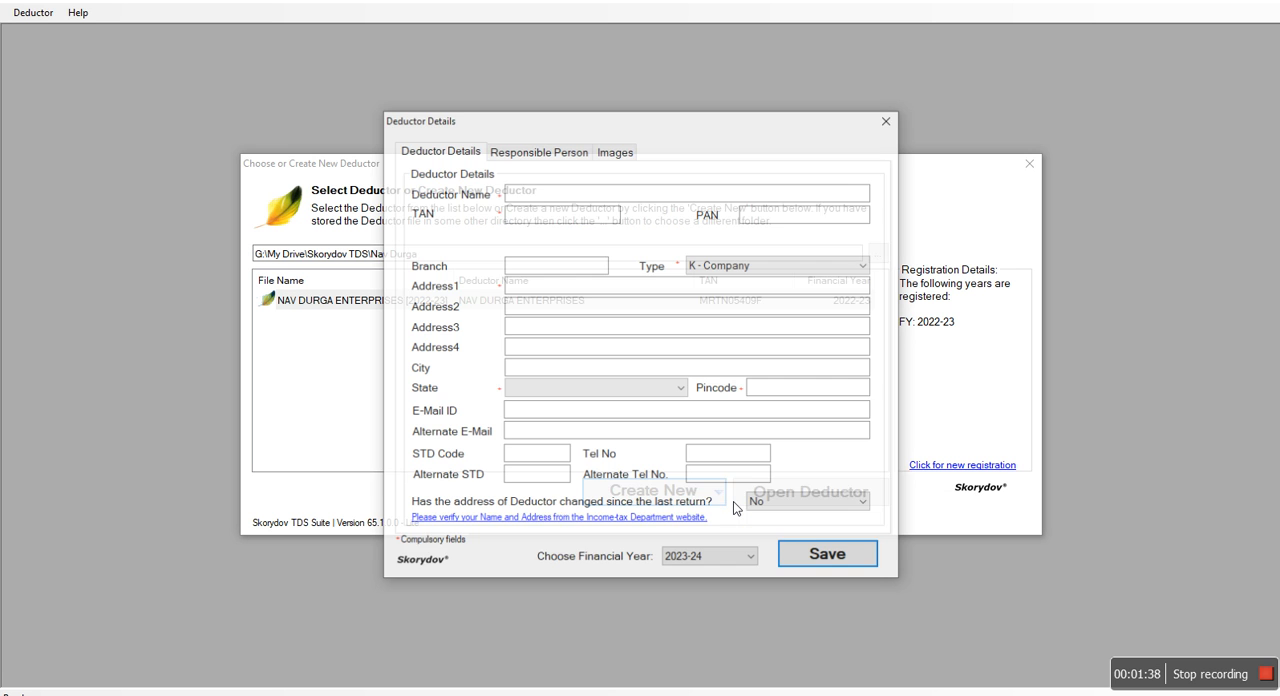
pyautogui.click(552, 201)
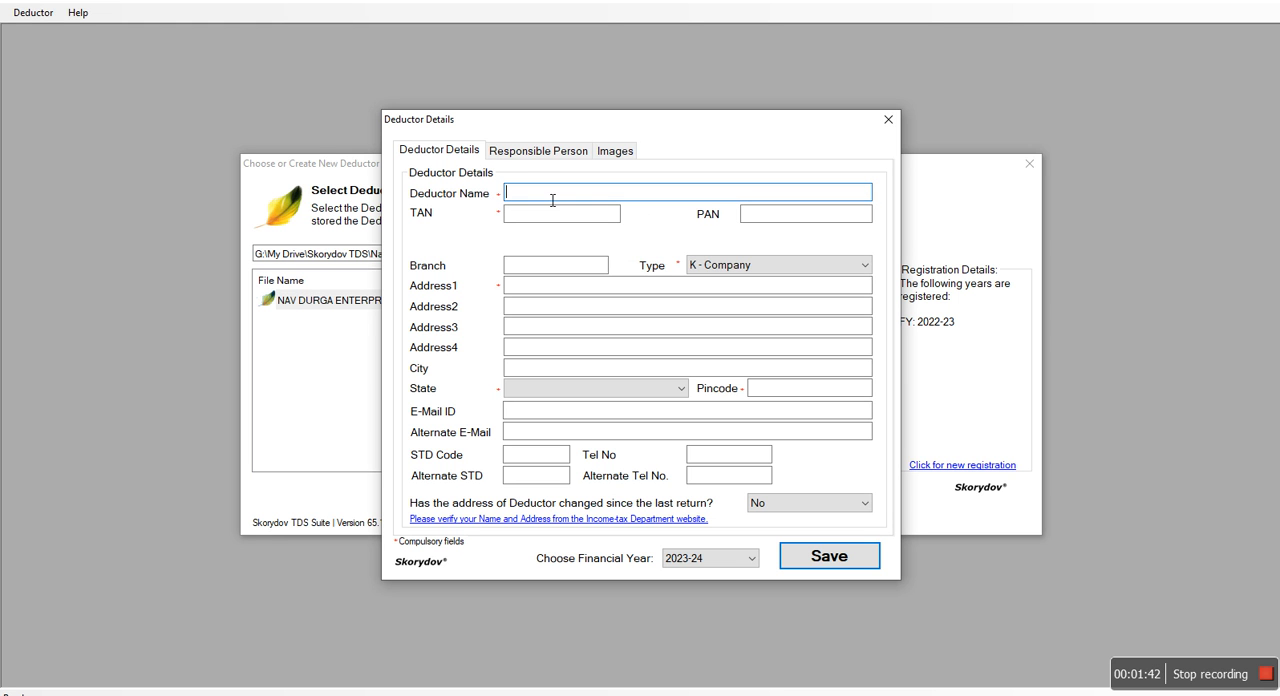
pyautogui.click(545, 214)
pyautogui.click(770, 219)
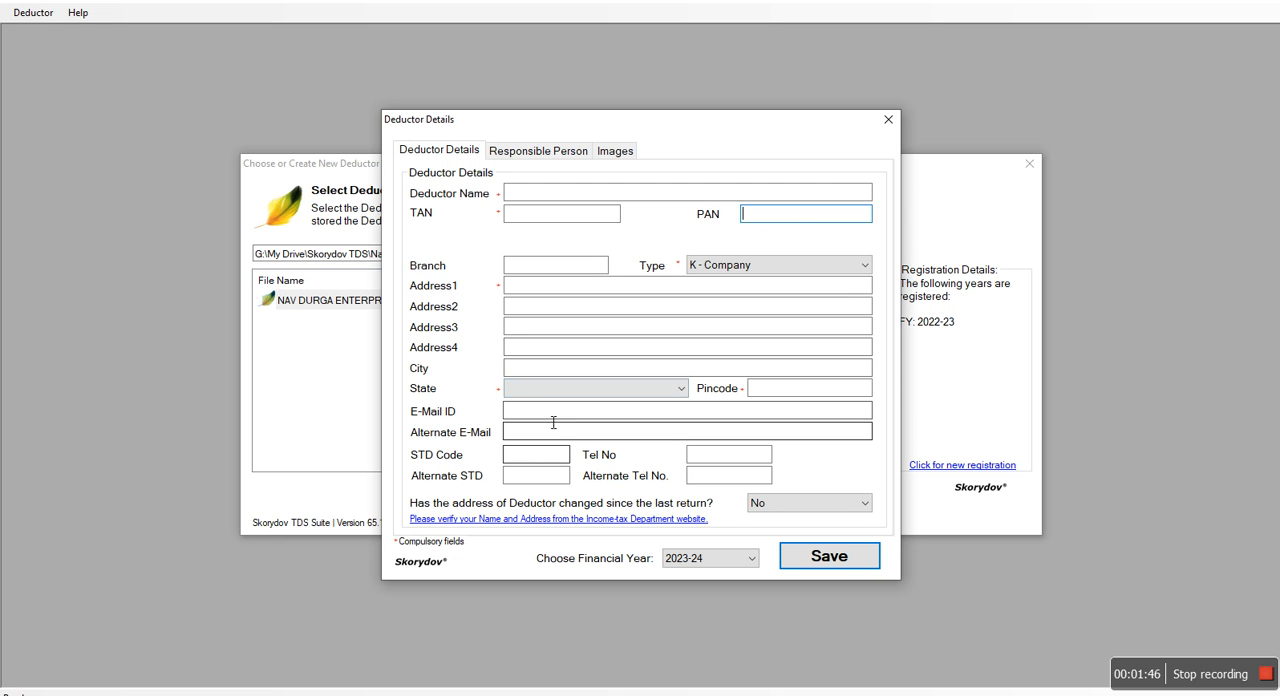
pyautogui.click(806, 392)
# Examine the new deductor's responsible person fields, image options and financial year choices, and close the form without saving
pyautogui.click(492, 150)
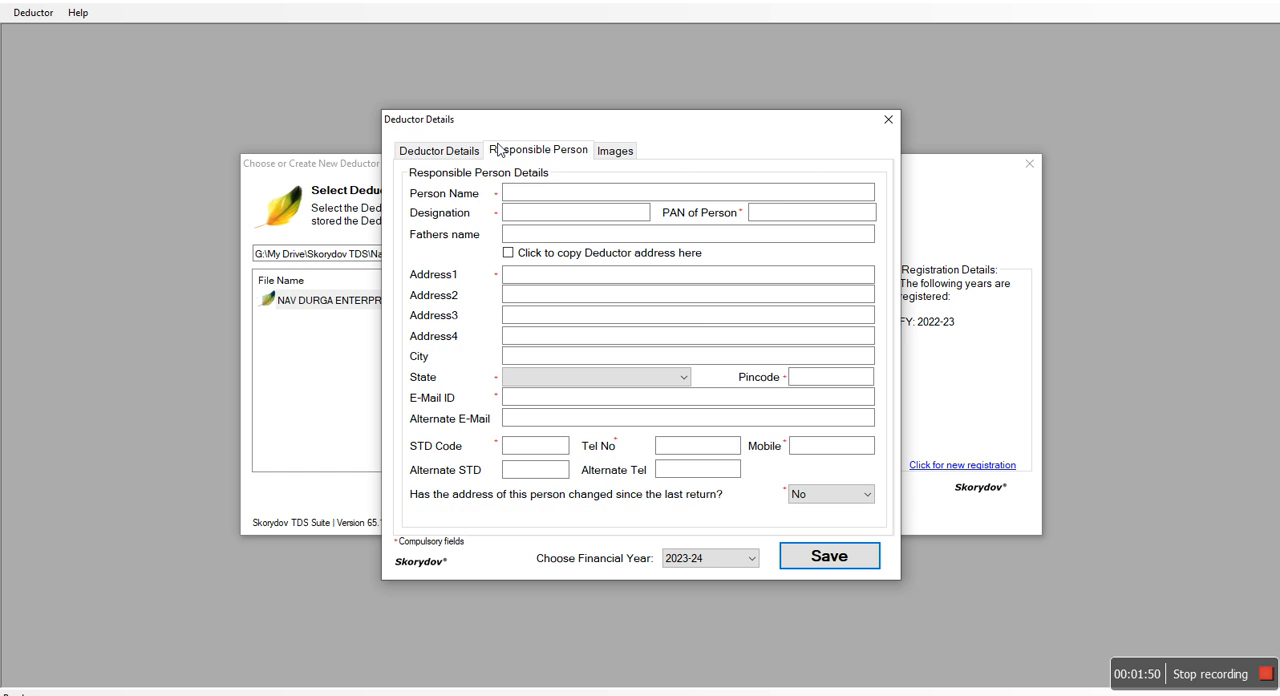
pyautogui.click(632, 153)
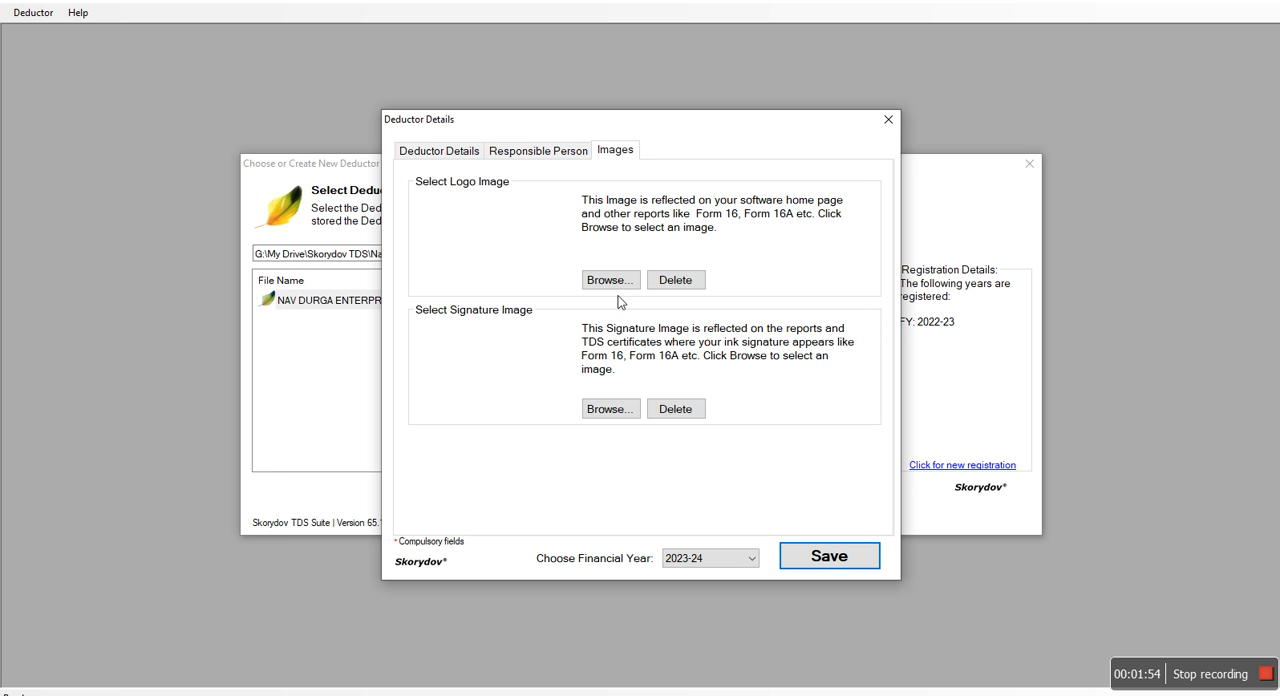
pyautogui.click(734, 558)
pyautogui.click(734, 558)
pyautogui.click(888, 120)
# Open the NAV DURGA ENTERPRISES deductor for financial year 2022-23 with Form 26 (Domestic)
pyautogui.click(502, 300)
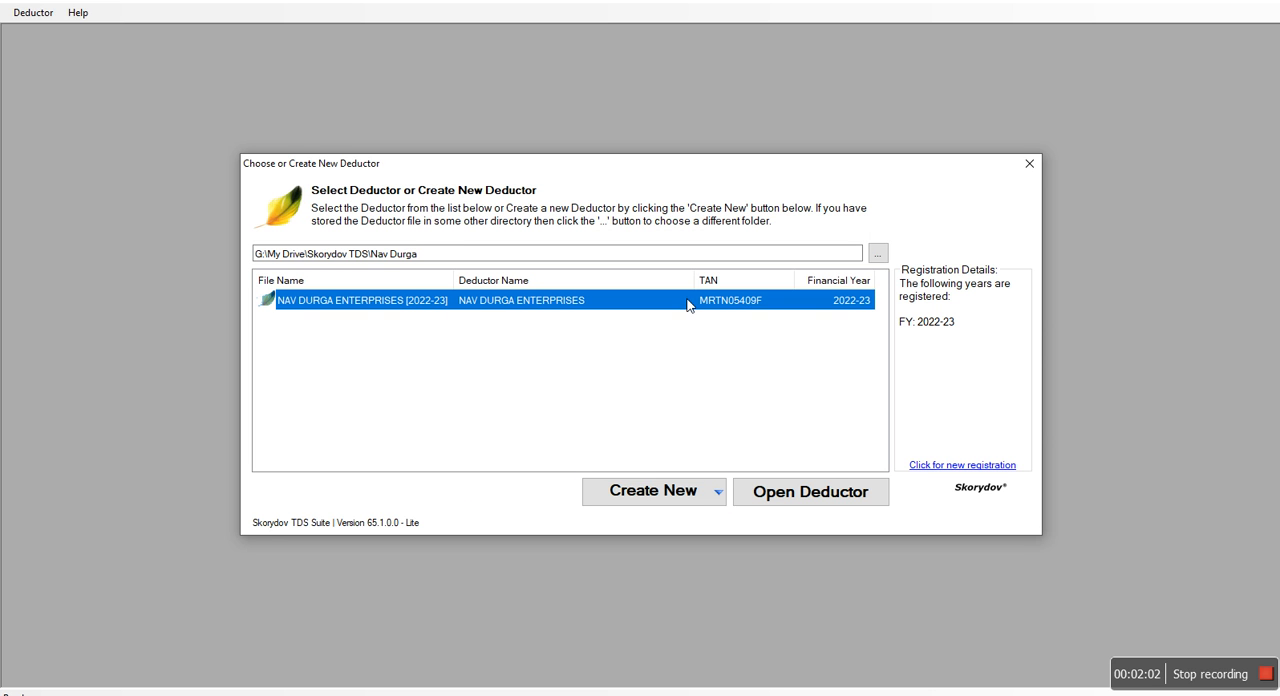
pyautogui.click(843, 495)
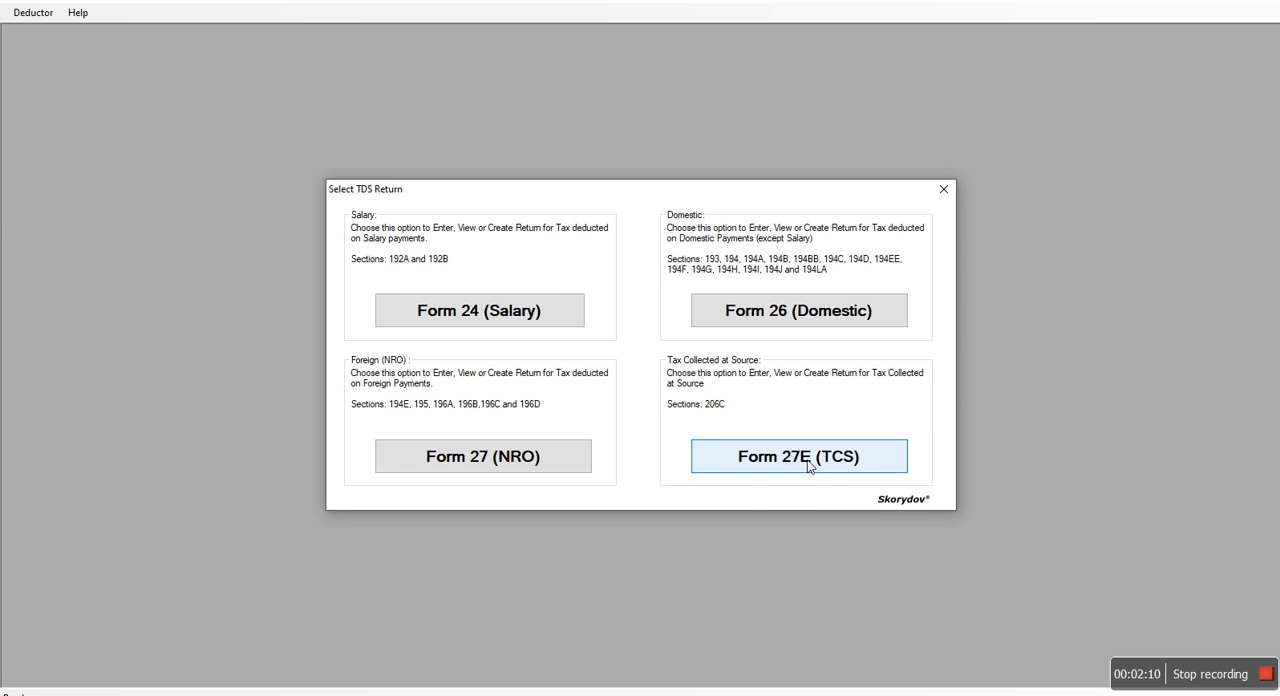
pyautogui.click(790, 313)
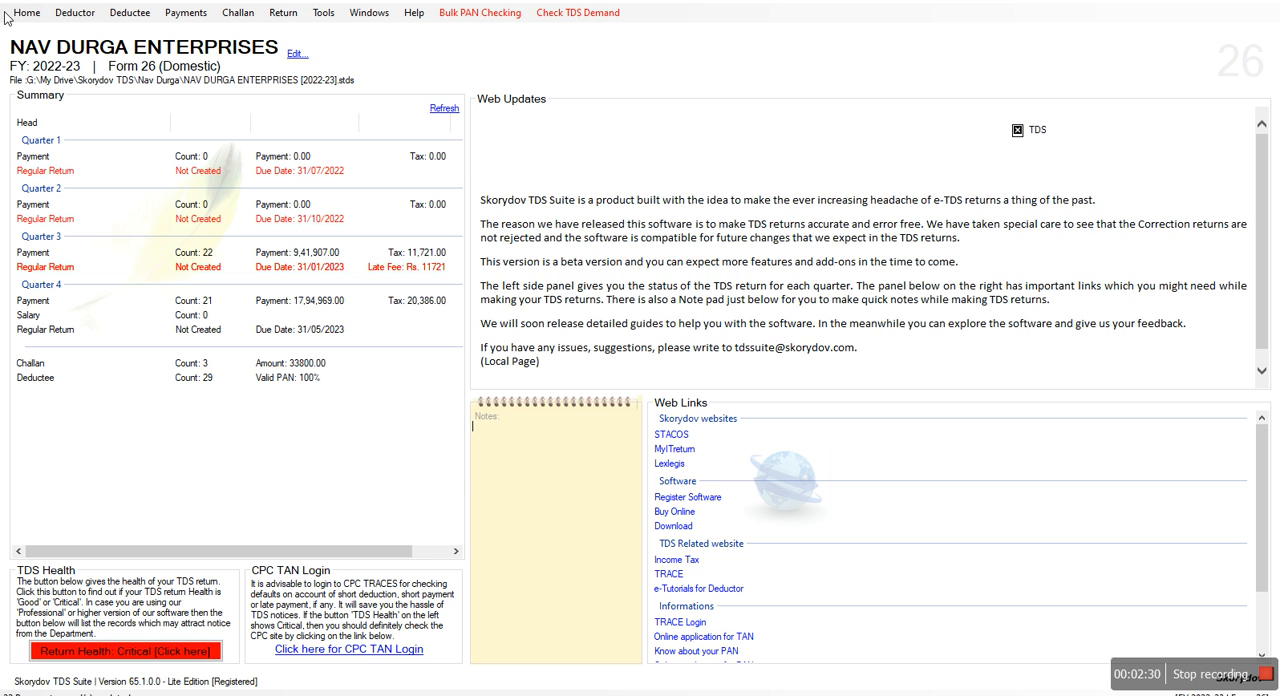
# Open the deductor's saved details for review and close them without changes
pyautogui.click(75, 12)
pyautogui.click(89, 32)
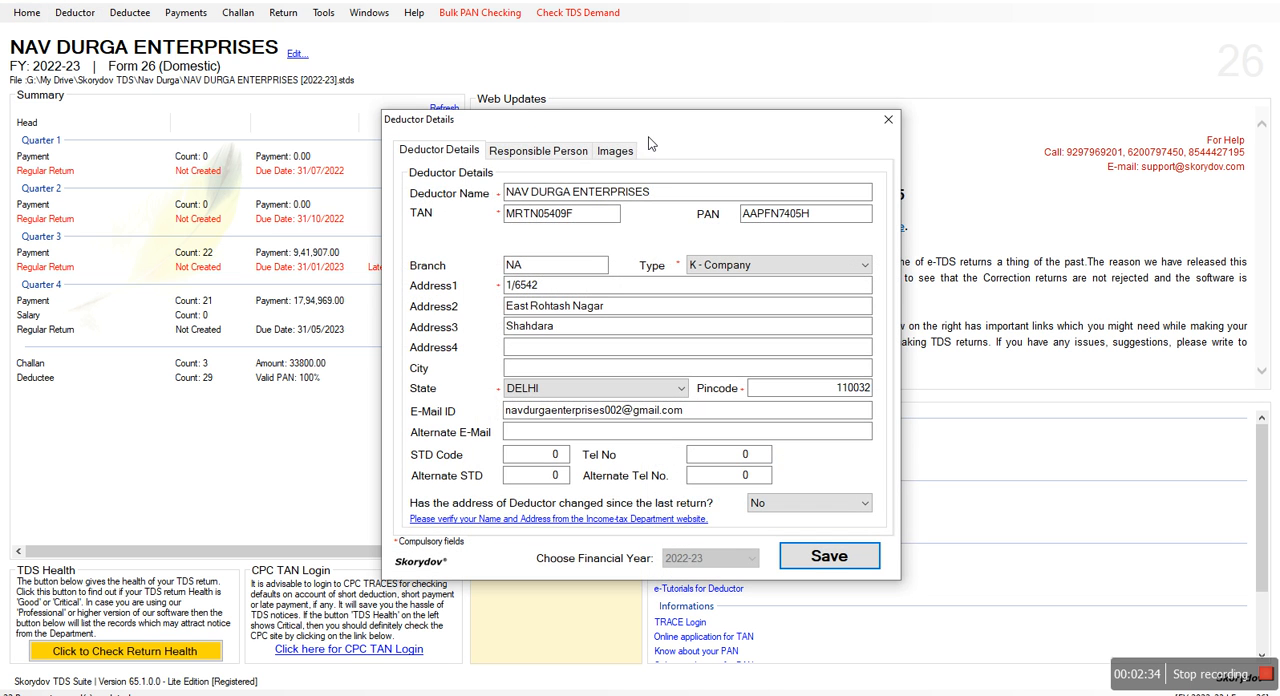
pyautogui.click(897, 119)
# Display the list of all deductees for this deductor
pyautogui.click(55, 16)
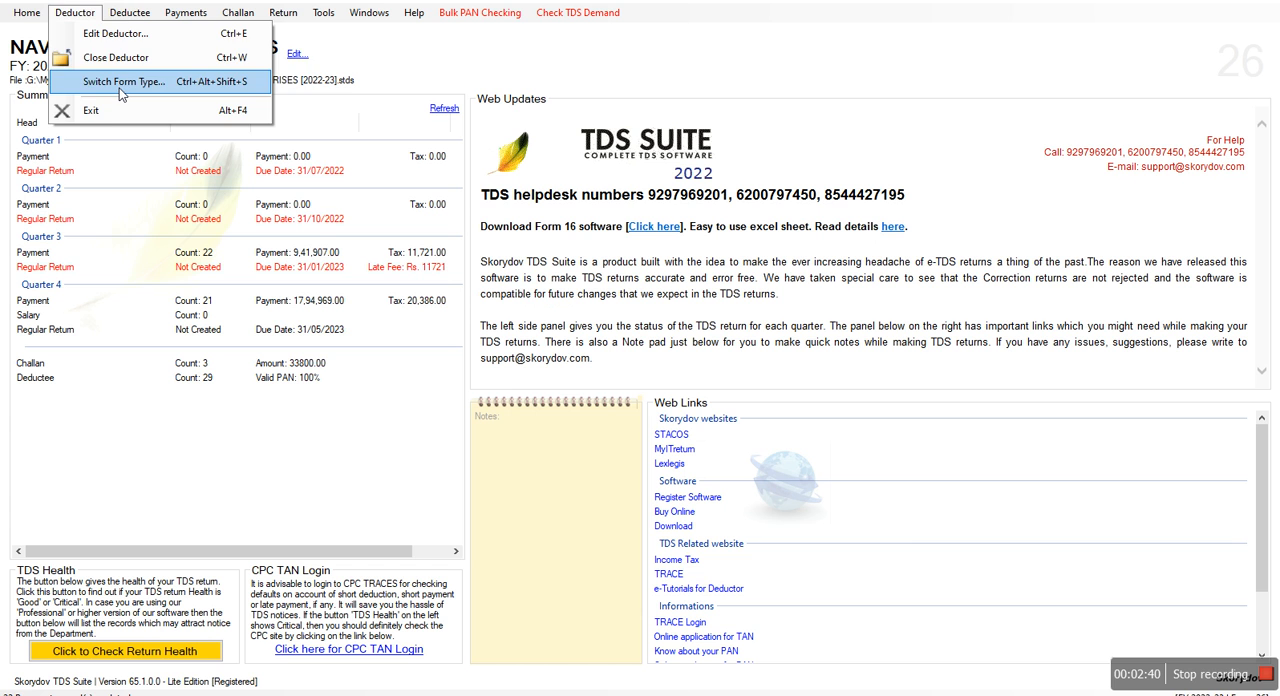
pyautogui.moveTo(139, 22)
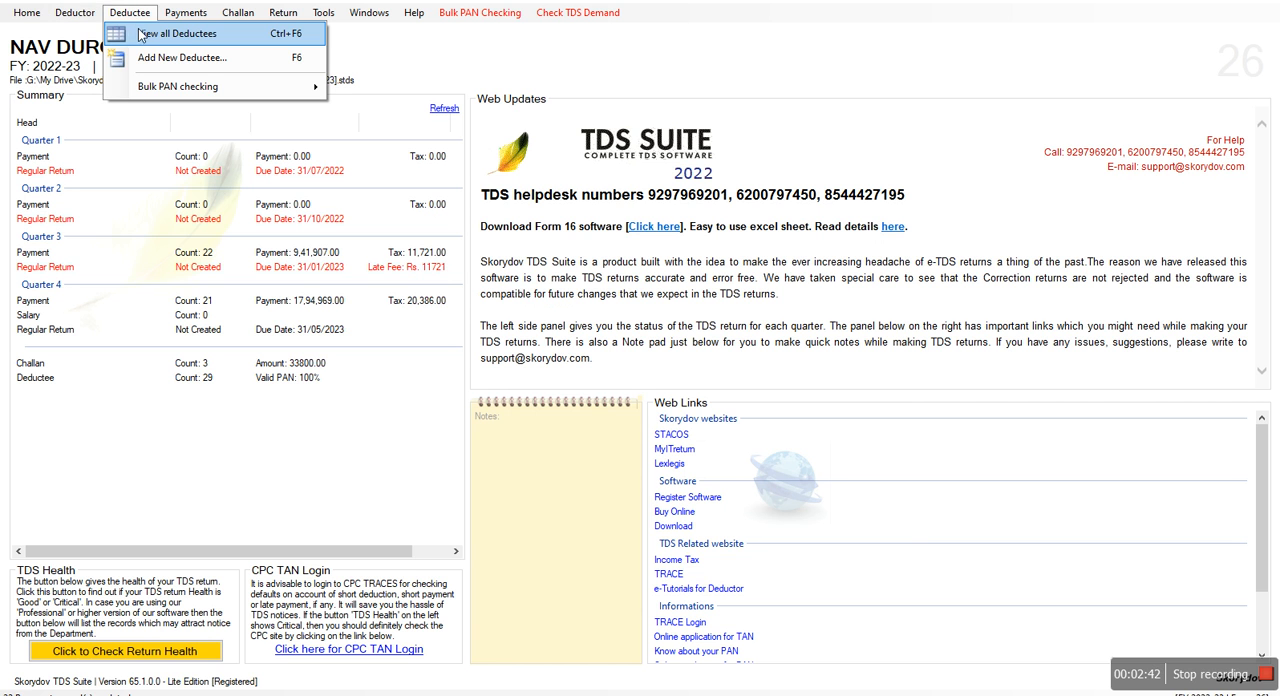
pyautogui.click(141, 37)
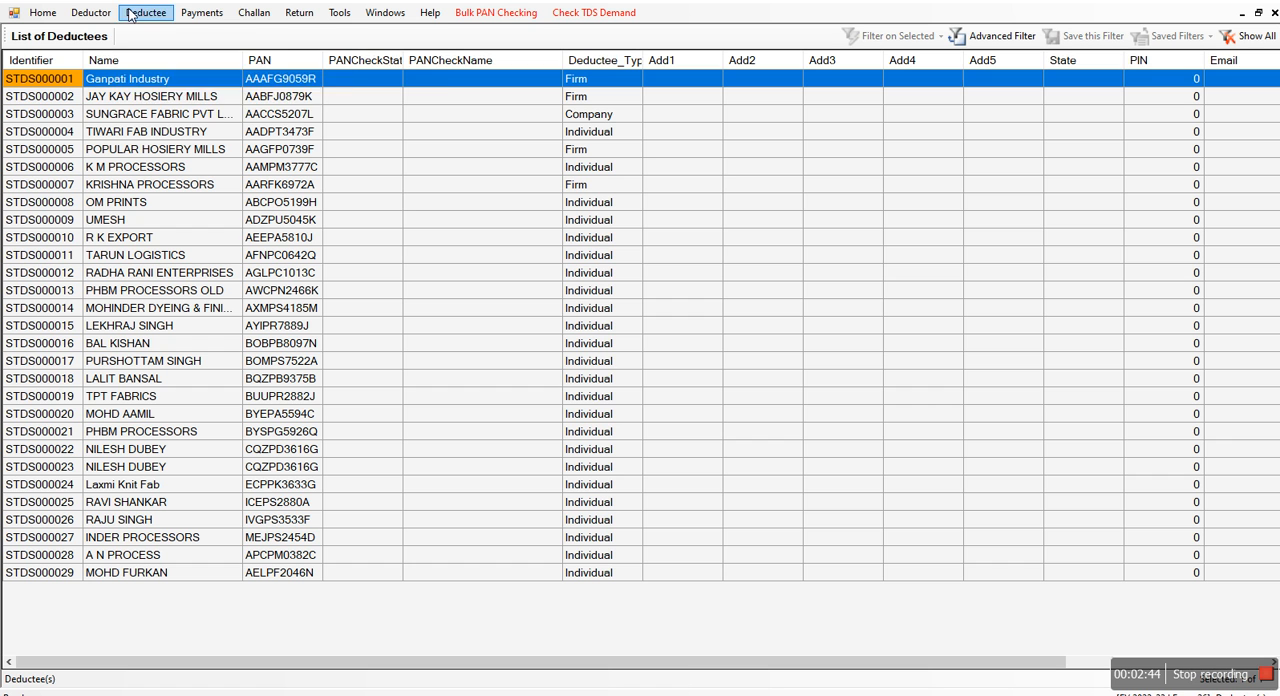
# Bring up the deductor's details over the deductee list, review them and close them without changes
pyautogui.click(91, 14)
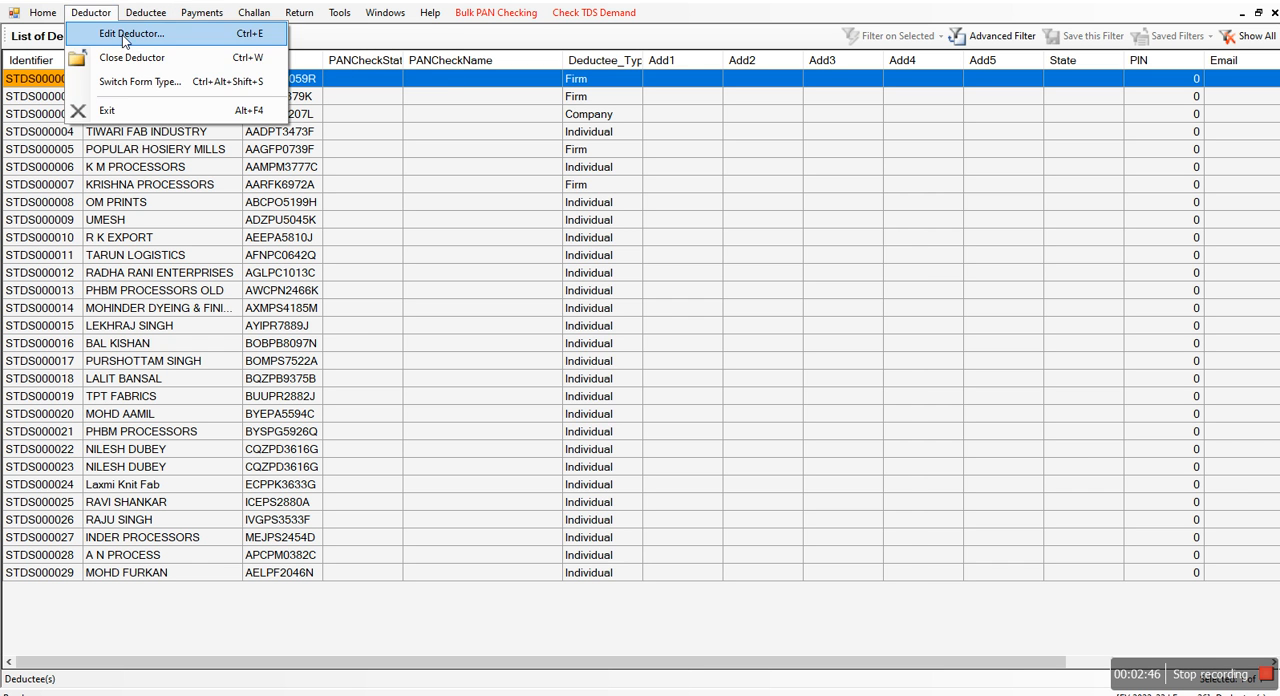
pyautogui.click(124, 34)
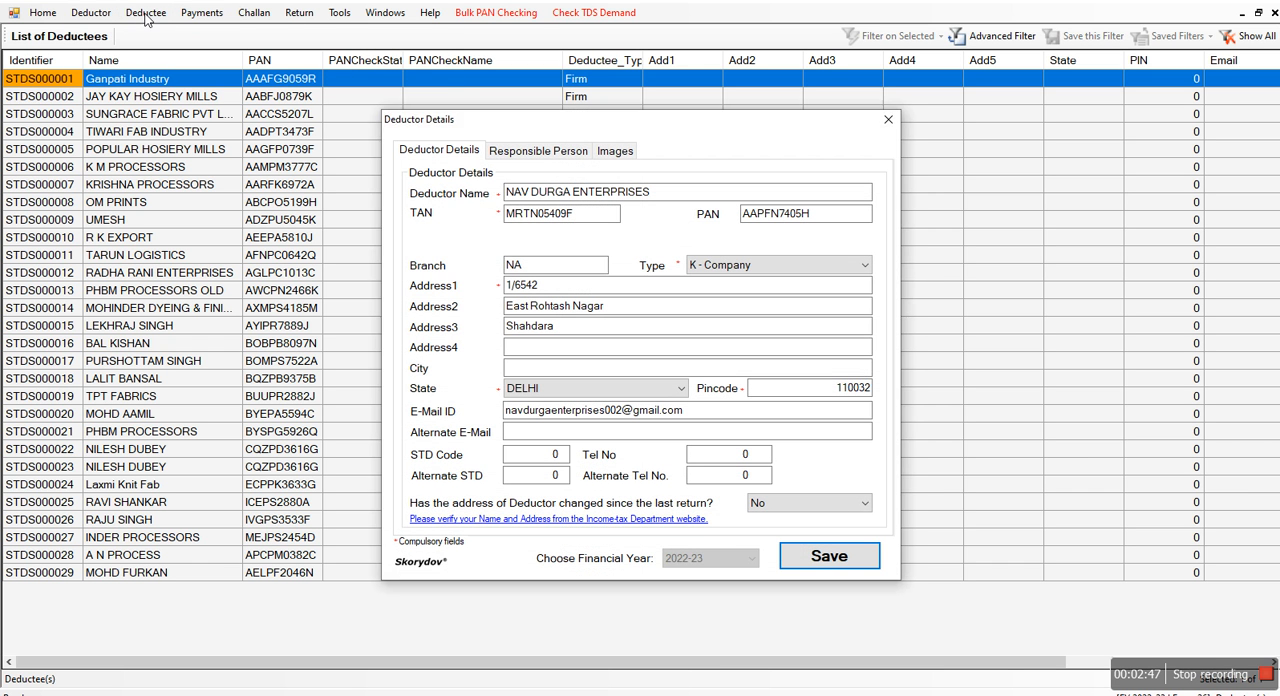
pyautogui.click(888, 119)
# Open a blank new deductee entry, examine its name and PAN fields, and close it without saving
pyautogui.click(145, 12)
pyautogui.click(165, 58)
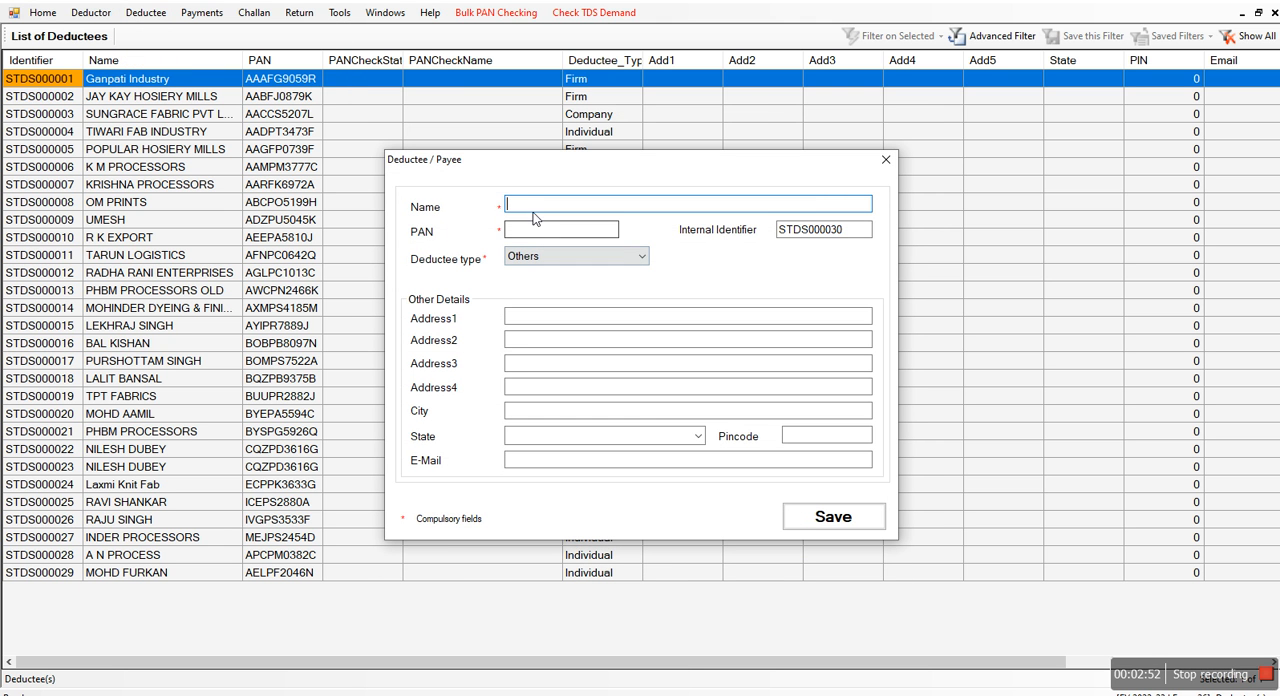
pyautogui.click(550, 238)
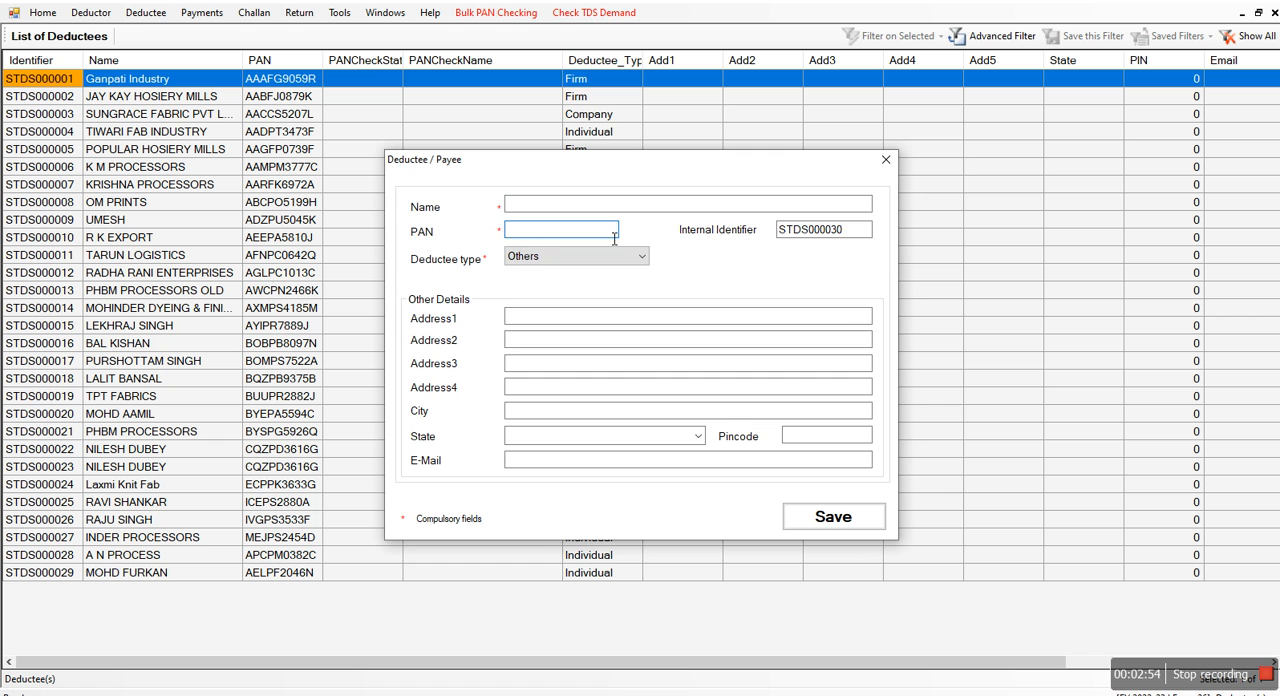
pyautogui.click(885, 159)
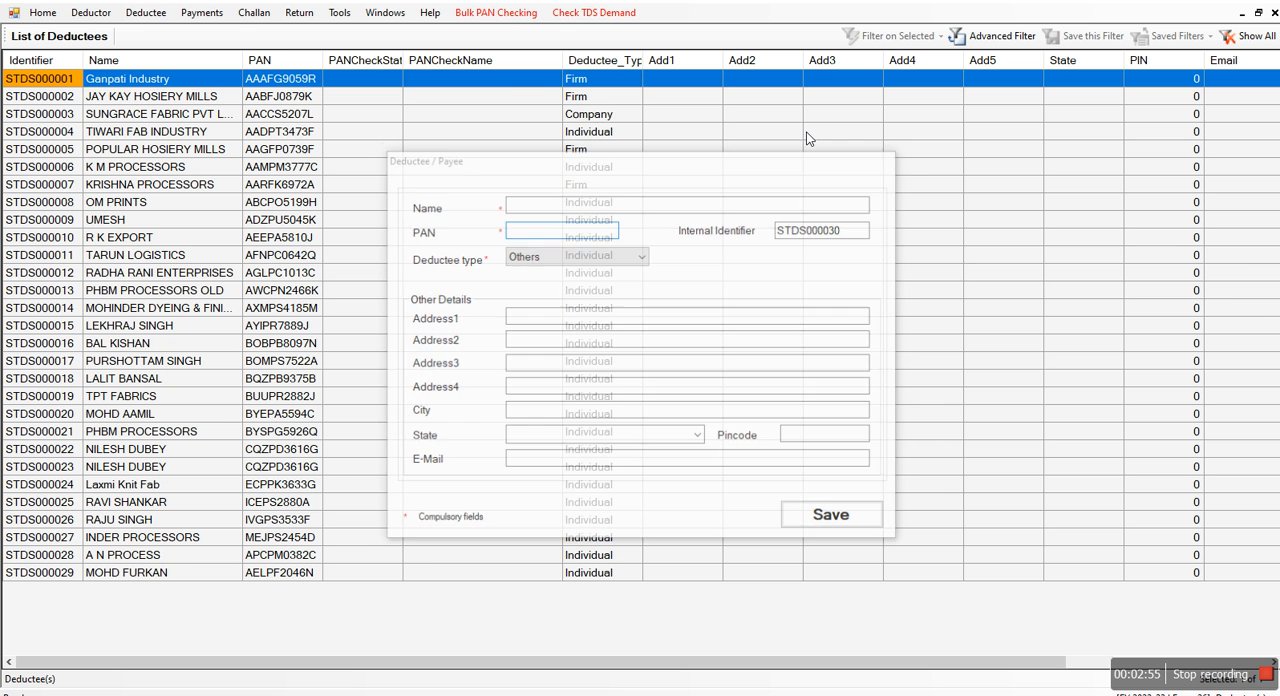
# Open the bulk PAN check for the deductees, view its login form and close it without logging in
pyautogui.click(143, 12)
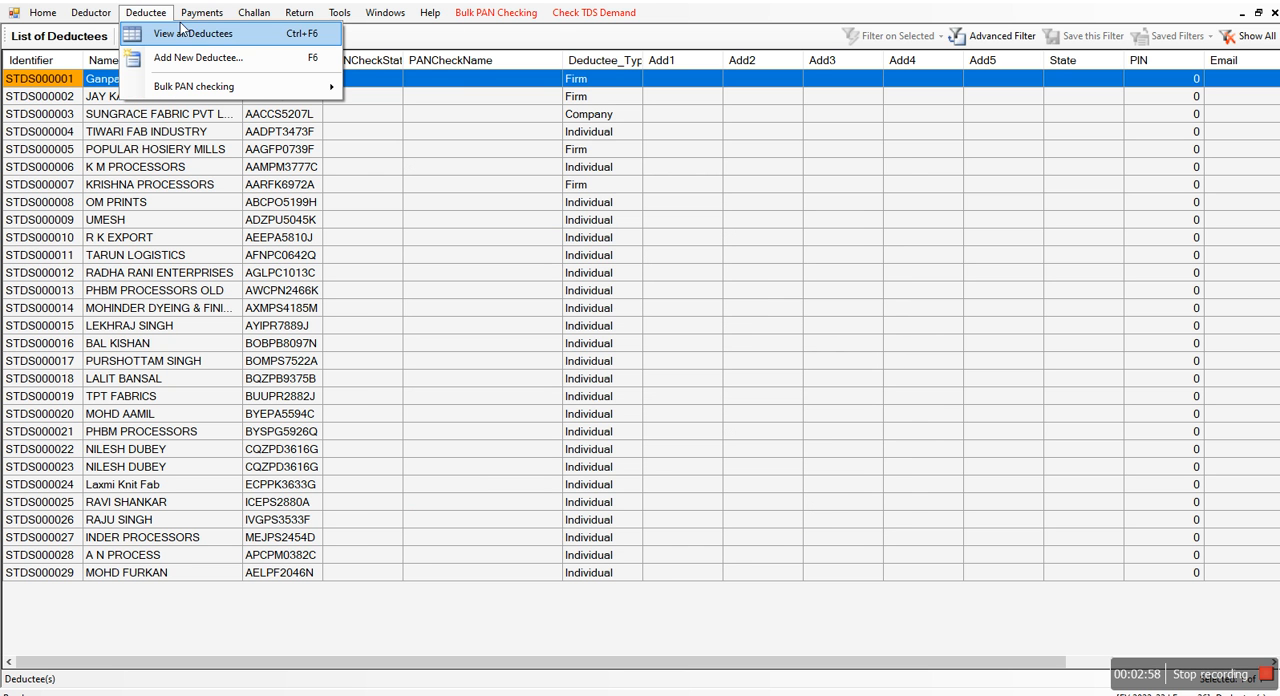
pyautogui.moveTo(215, 85)
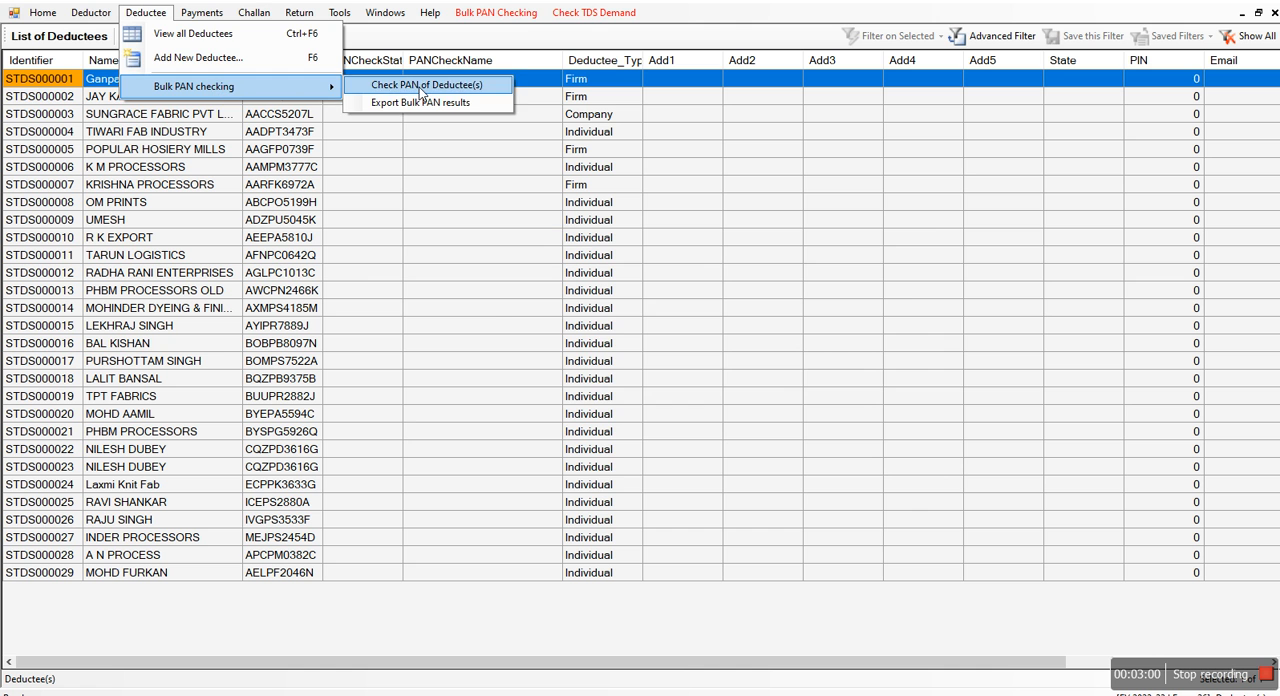
pyautogui.click(419, 87)
pyautogui.click(750, 407)
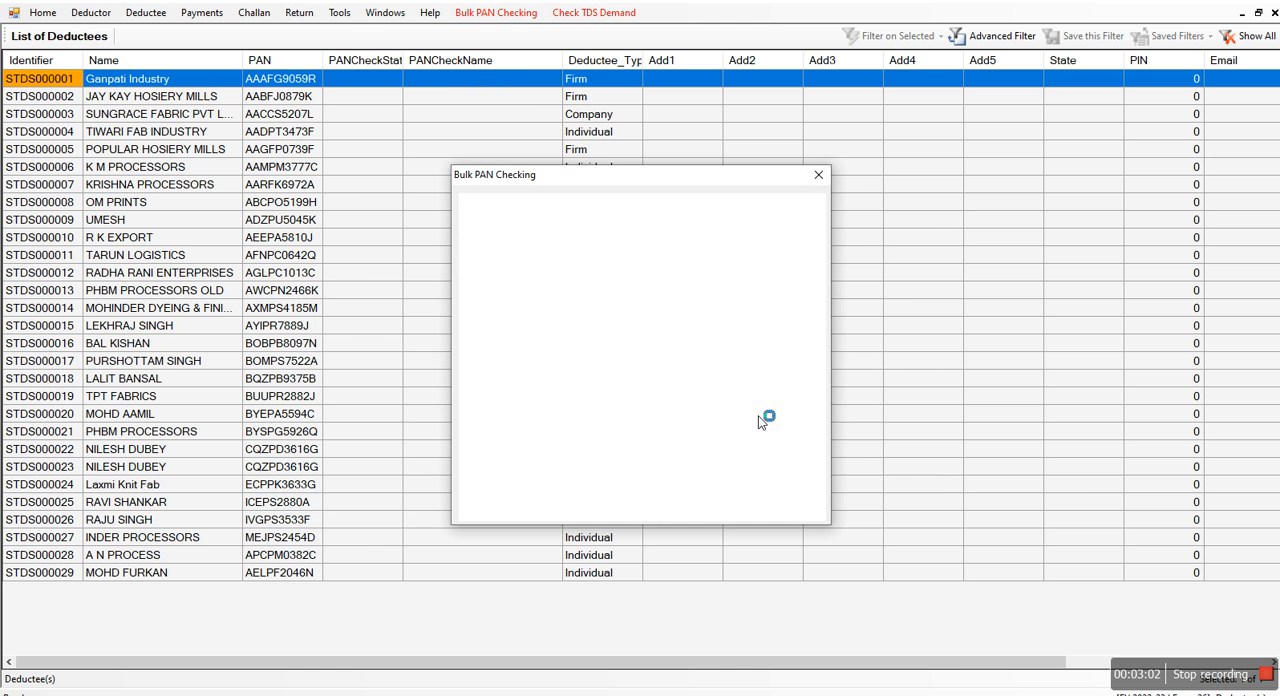
pyautogui.click(818, 175)
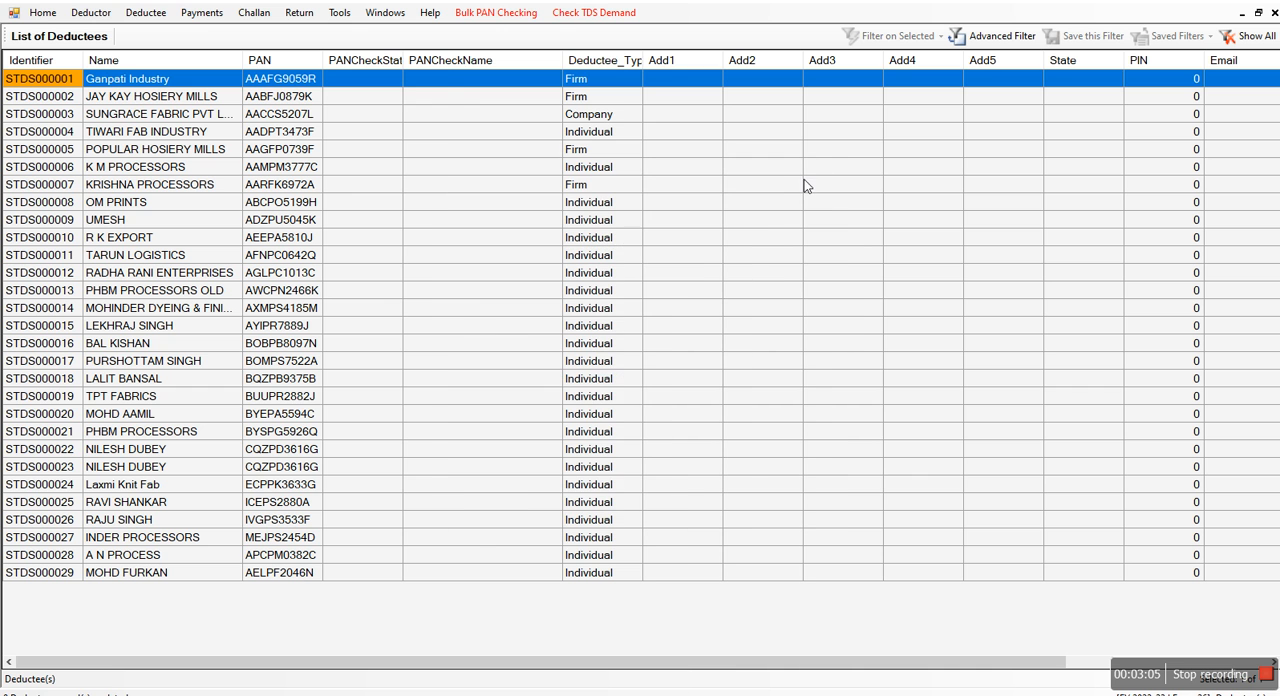
# Open the list of all payments and start a new payment entry for the party JAY KAY HOSIERY MILLS
pyautogui.click(201, 12)
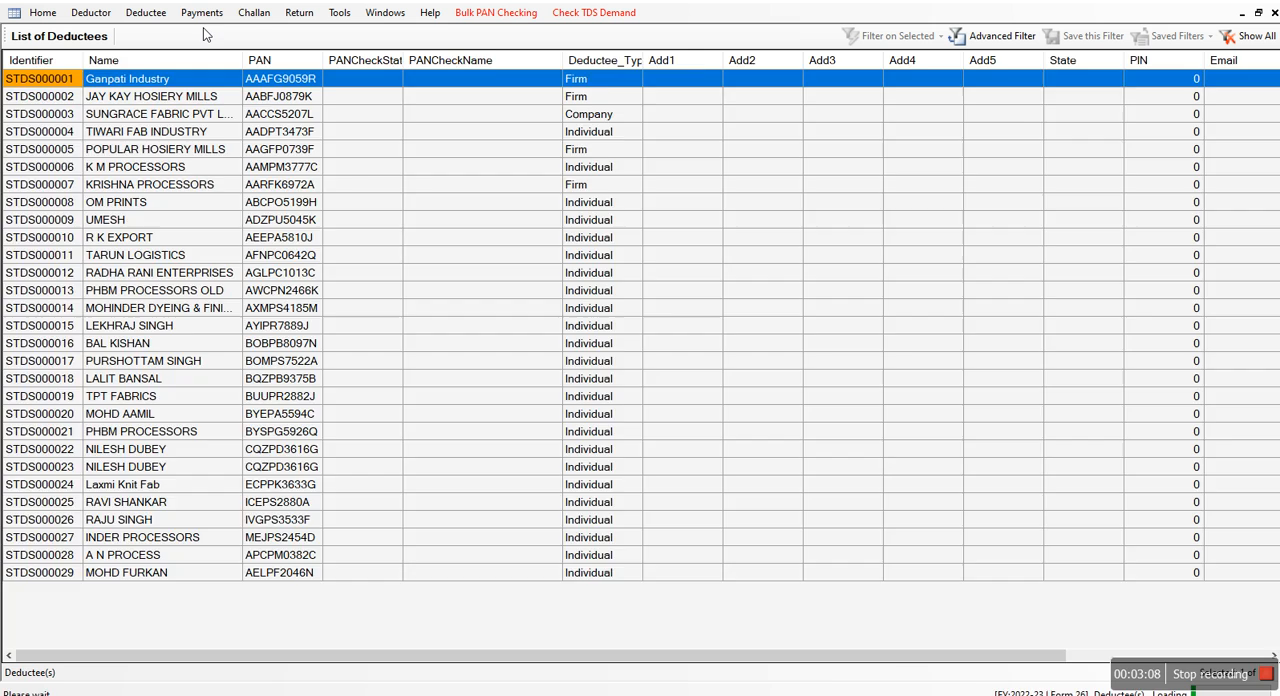
pyautogui.click(201, 33)
pyautogui.click(201, 12)
pyautogui.click(234, 58)
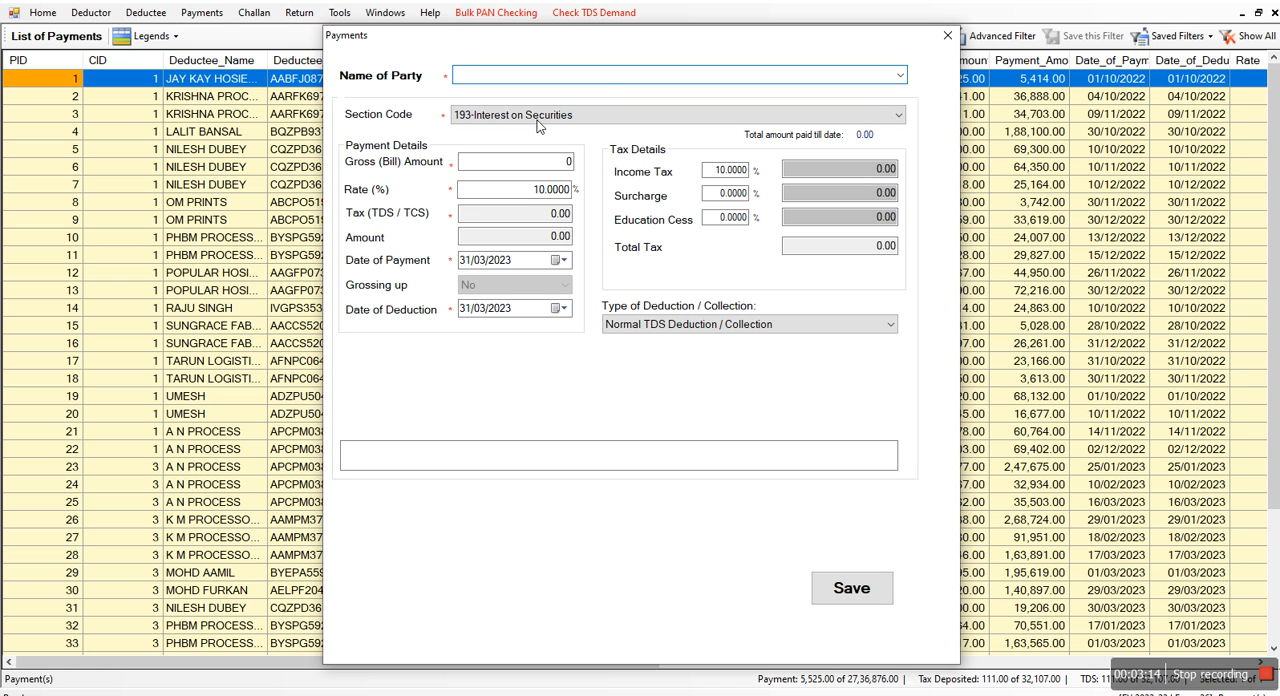
pyautogui.write('d')
pyautogui.press('BackSpace')
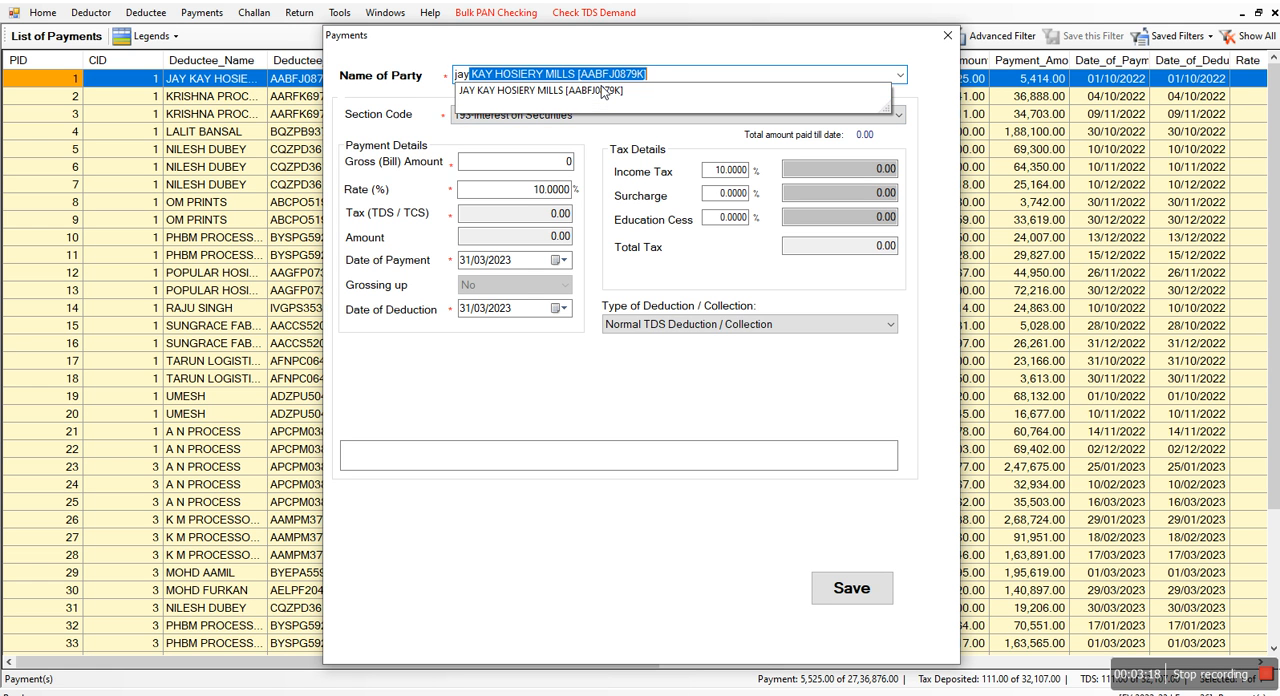
pyautogui.click(604, 91)
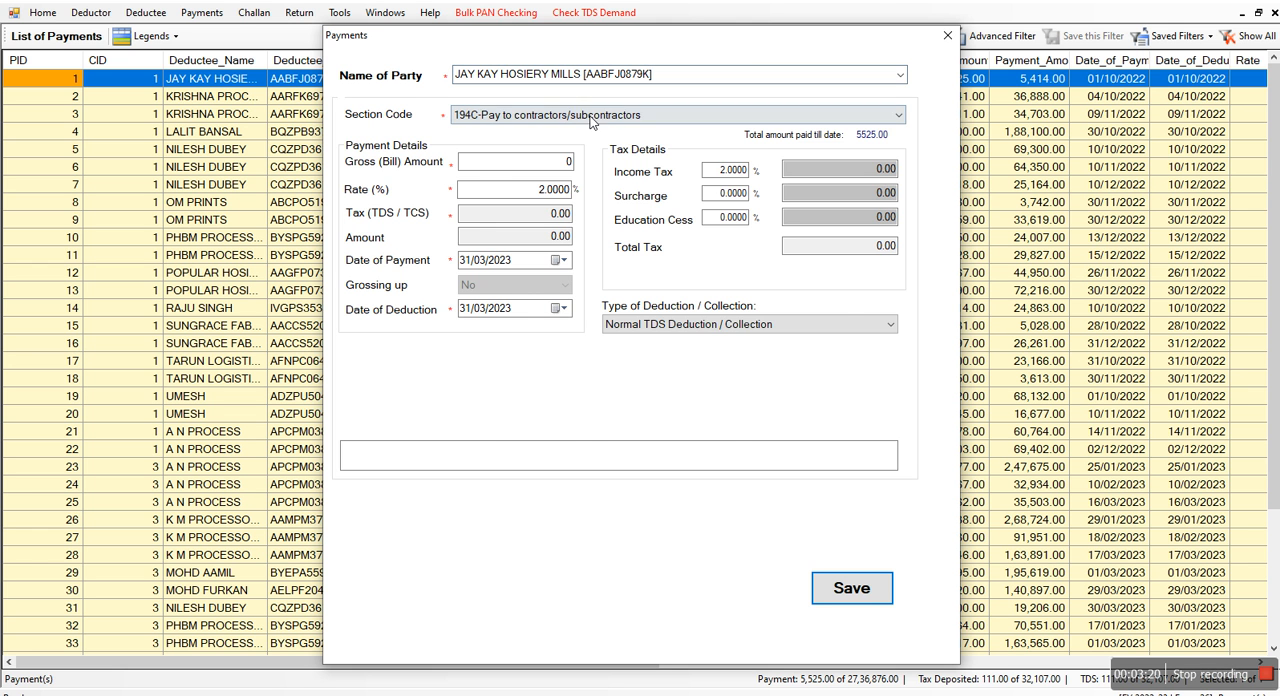
# Look through the section codes, keep 194C-Pay to contractors/subcontractors, and set the payment's gross bill amount to 111110
pyautogui.click(562, 116)
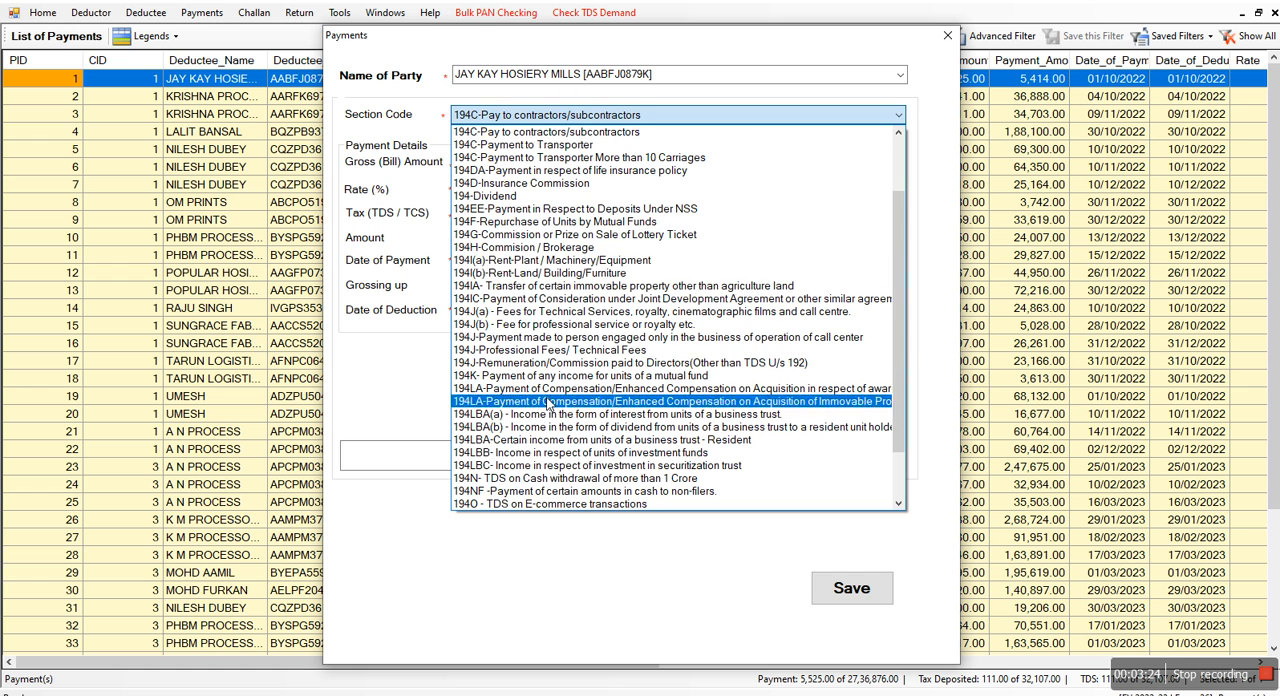
pyautogui.click(766, 539)
pyautogui.click(531, 168)
pyautogui.write('111110')
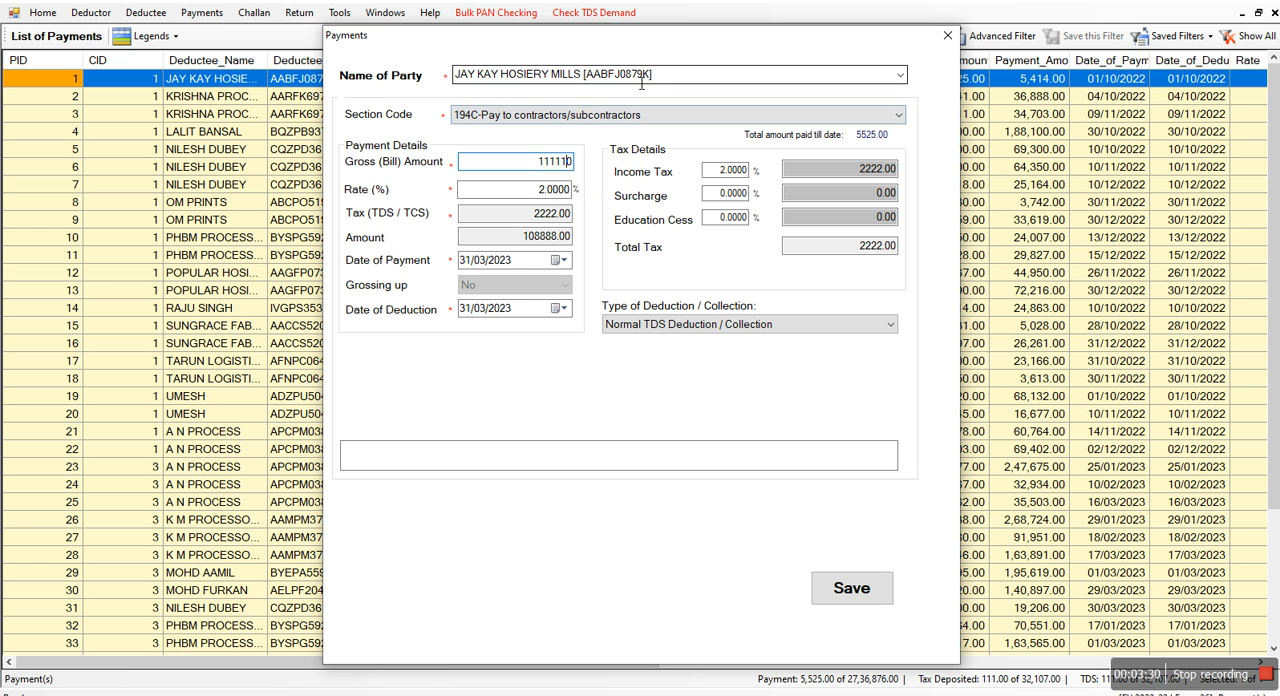
pyautogui.click(538, 190)
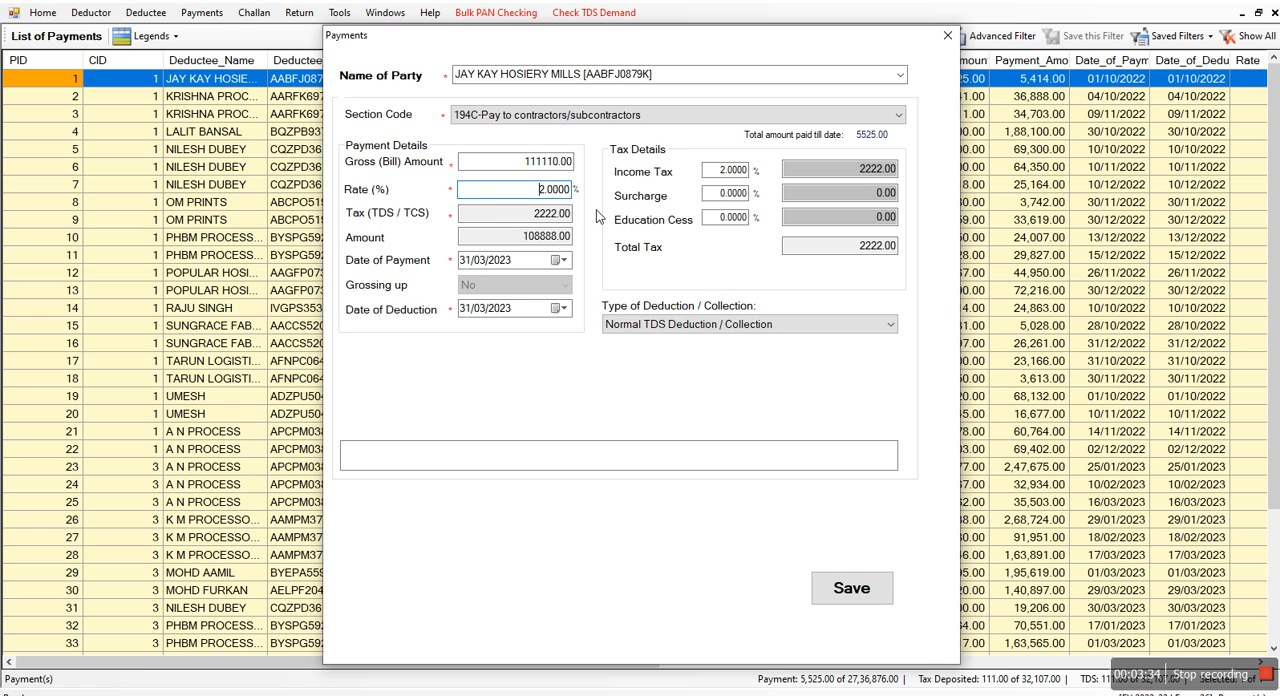
# Try section codes 194H-Commision / Brokerage, 194C-Pay to contractors/subcontractors and 194J for call centers on the payment, and close it without saving
pyautogui.click(640, 116)
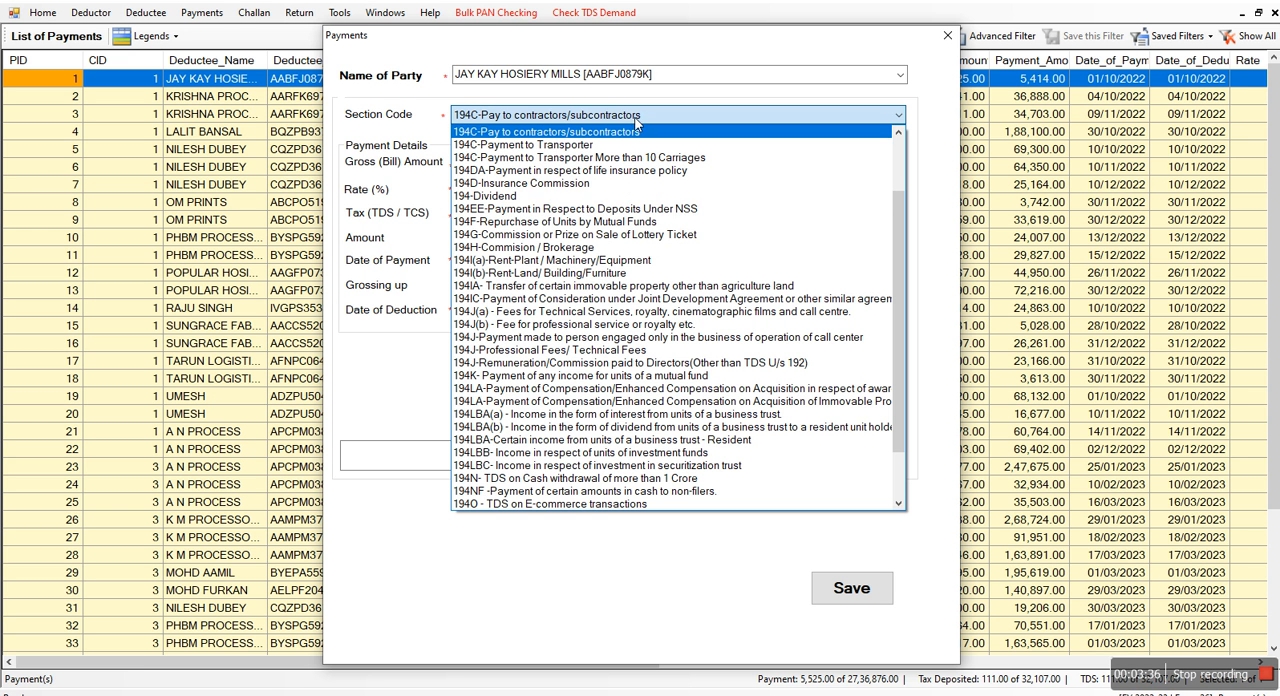
pyautogui.click(575, 247)
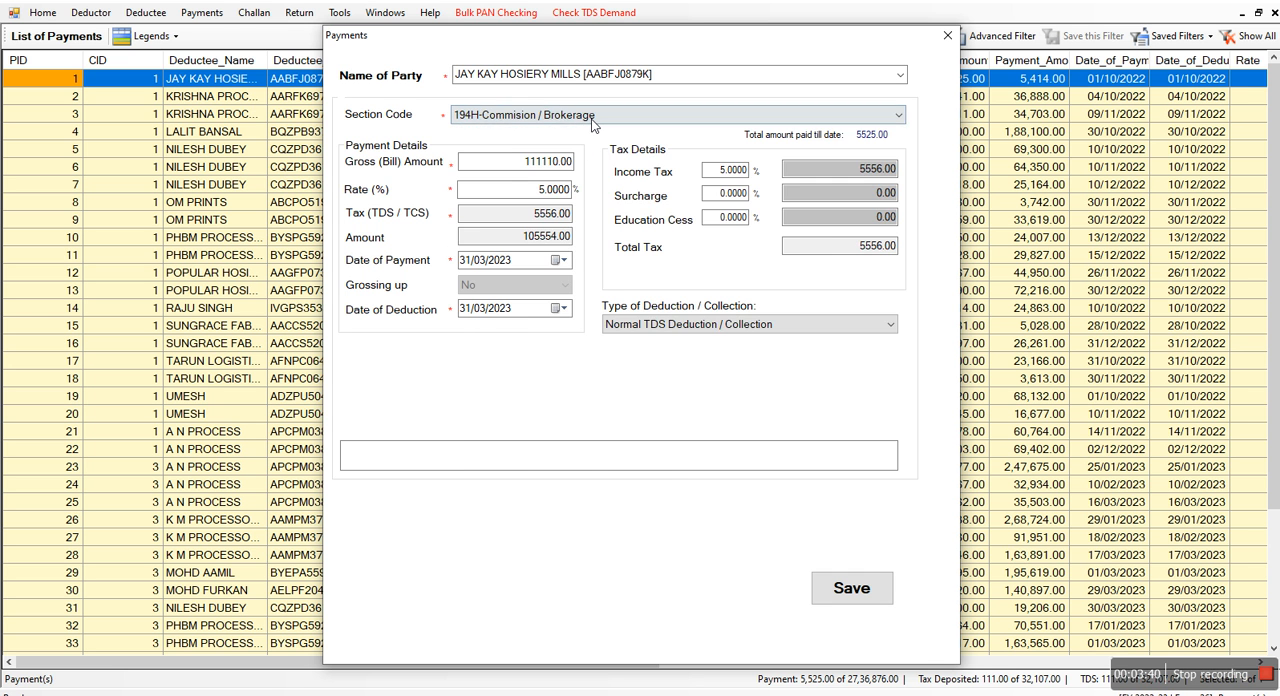
pyautogui.click(592, 121)
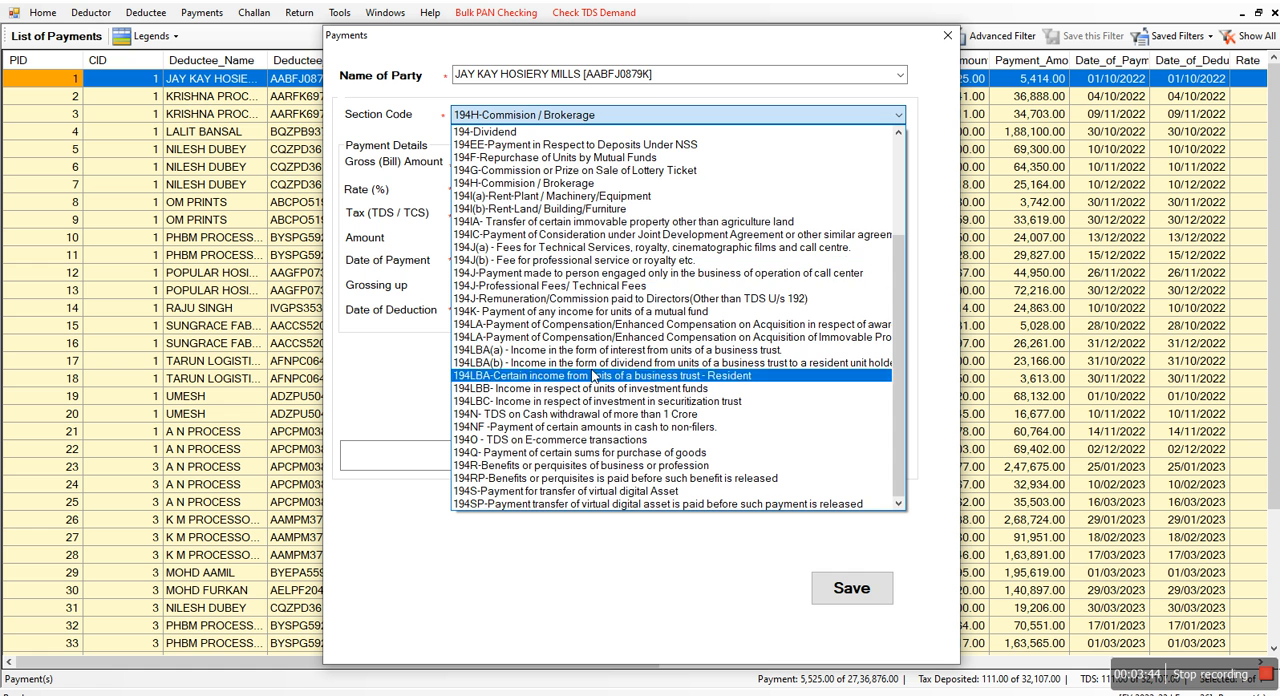
pyautogui.scroll(3, 588, 360)
pyautogui.scroll(1, 588, 360)
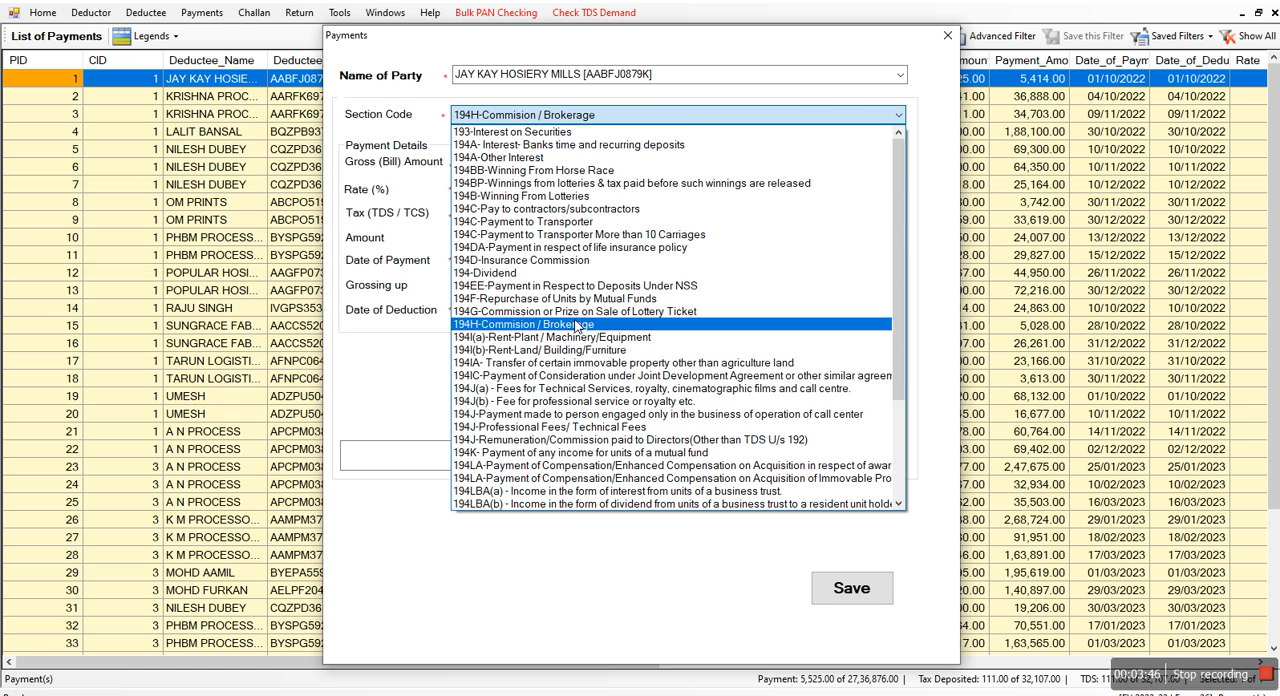
pyautogui.click(555, 210)
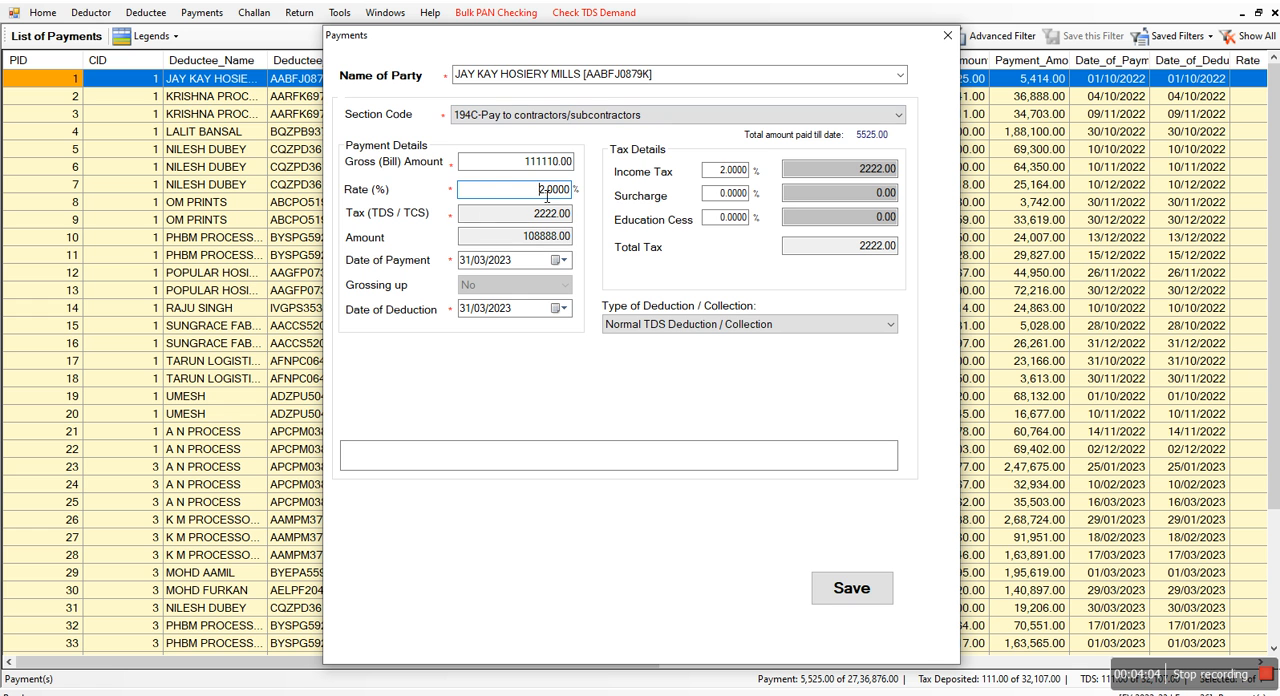
pyautogui.click(616, 126)
pyautogui.click(572, 337)
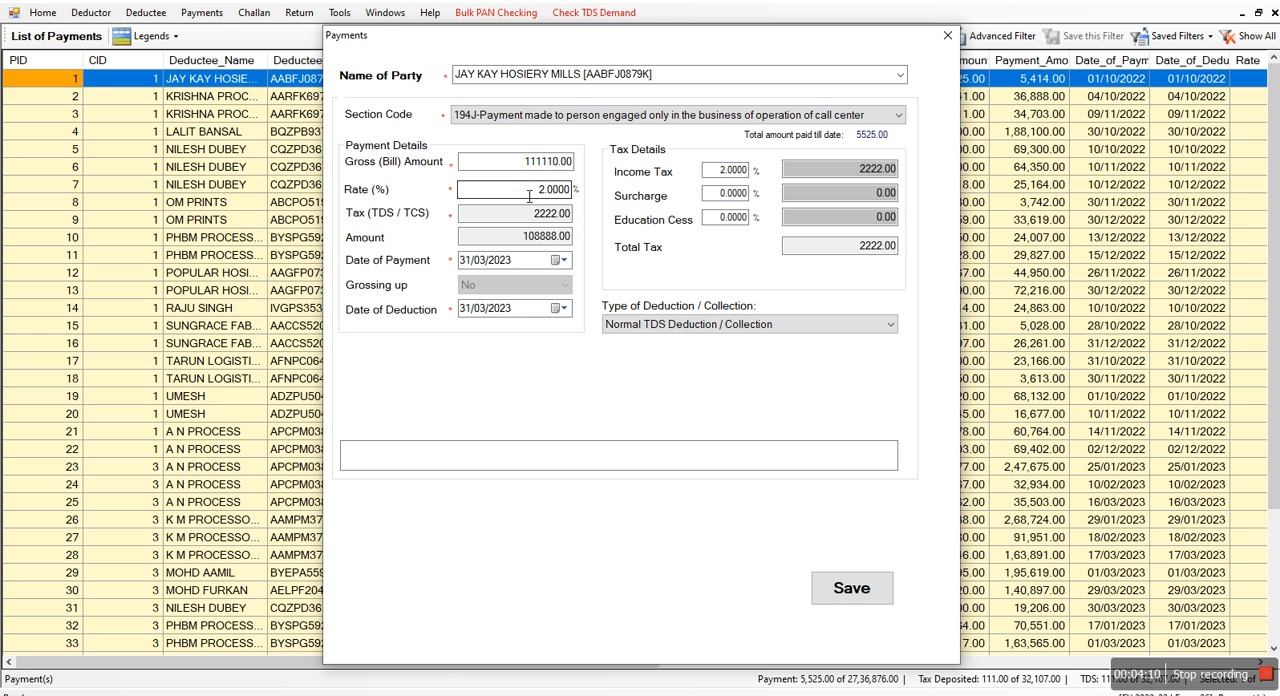
pyautogui.click(947, 35)
# Open the list of all challans and start making a new challan
pyautogui.click(195, 13)
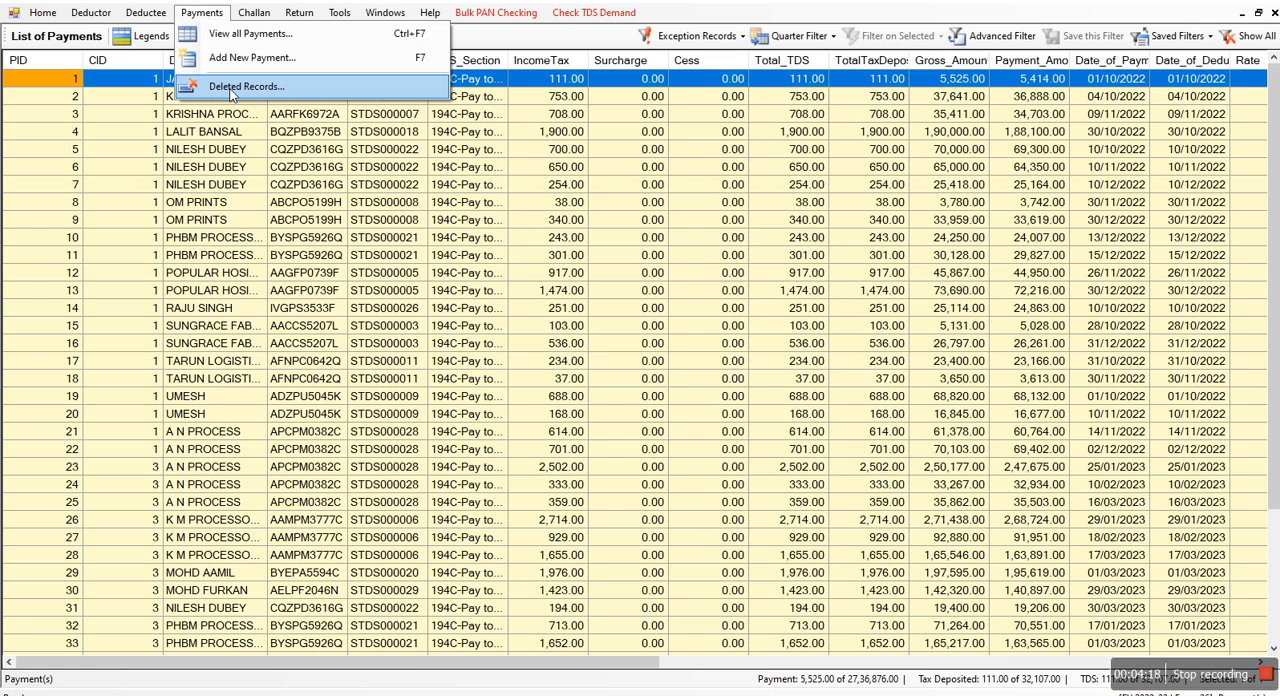
pyautogui.moveTo(269, 20)
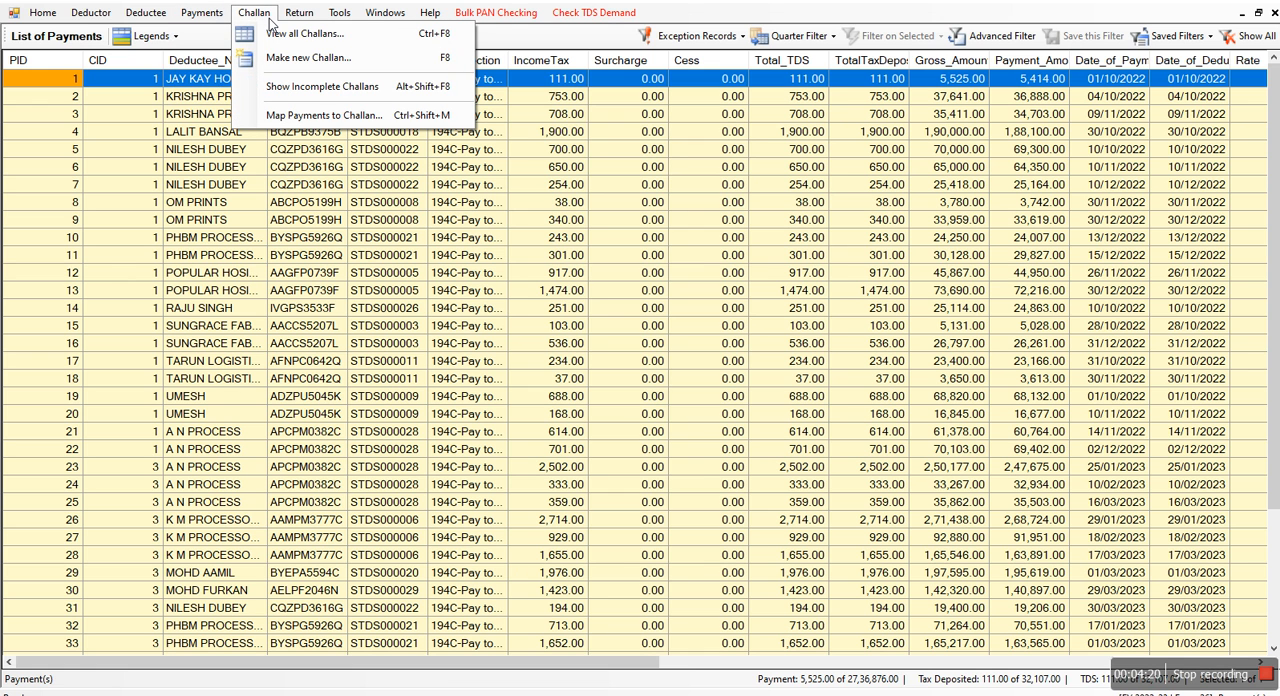
pyautogui.click(288, 35)
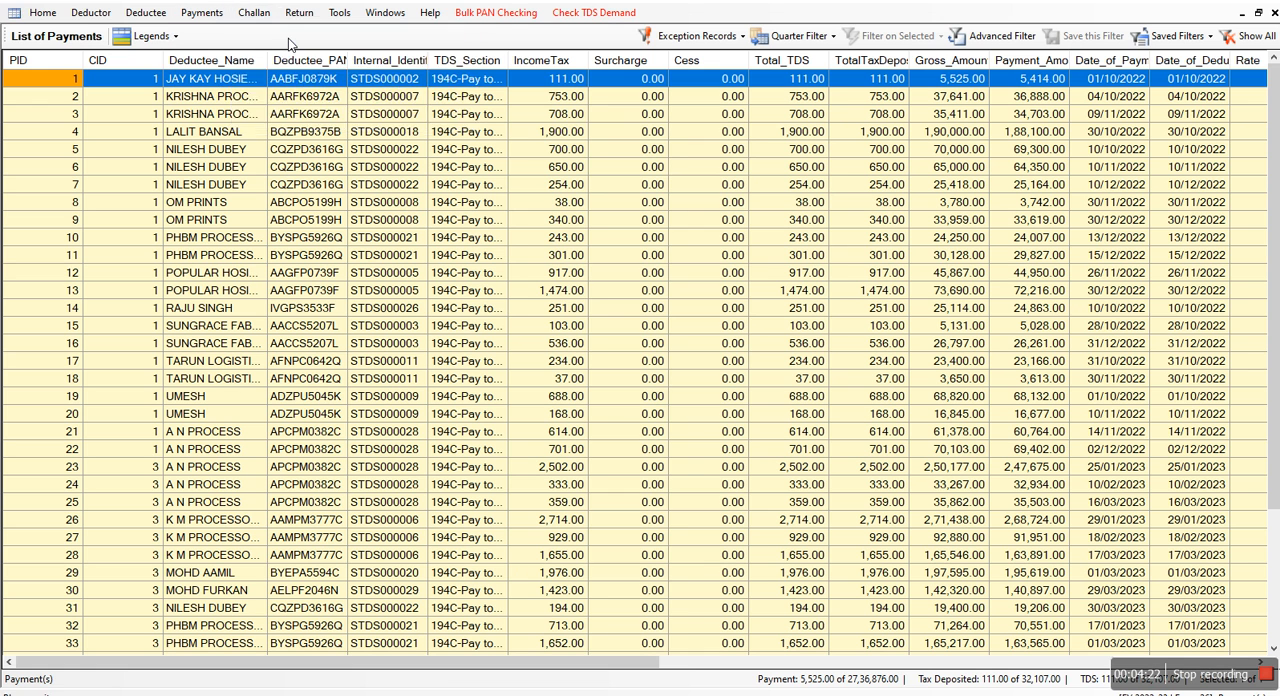
pyautogui.click(268, 17)
pyautogui.click(272, 58)
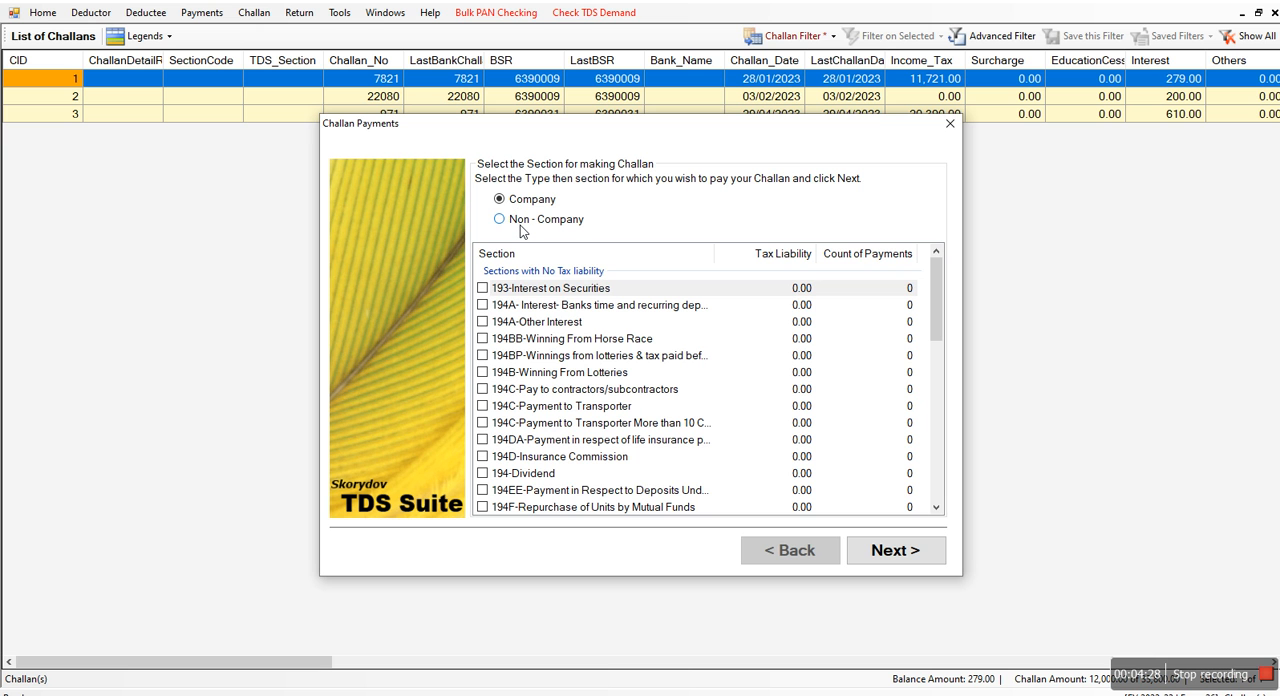
# Set the new challan to Non - Company with section 194C-Pay to contractors/subcontractors, and continue to the challan details
pyautogui.click(520, 224)
pyautogui.click(514, 204)
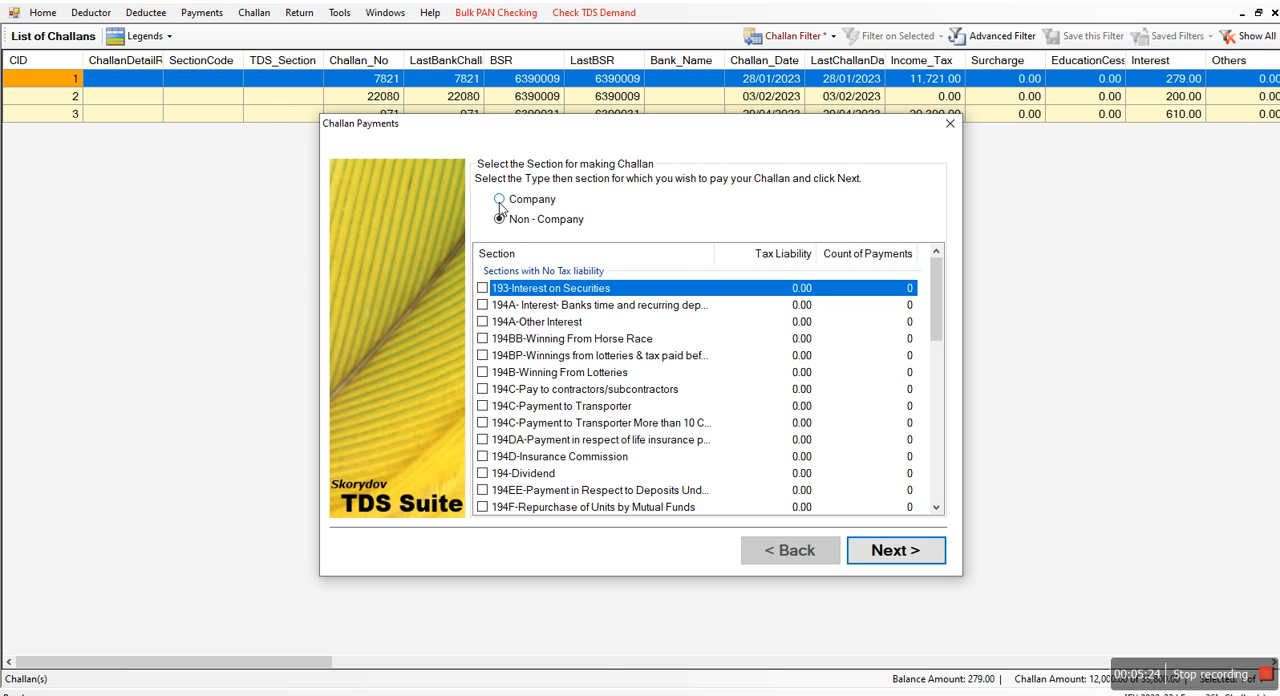
pyautogui.click(481, 391)
pyautogui.click(482, 391)
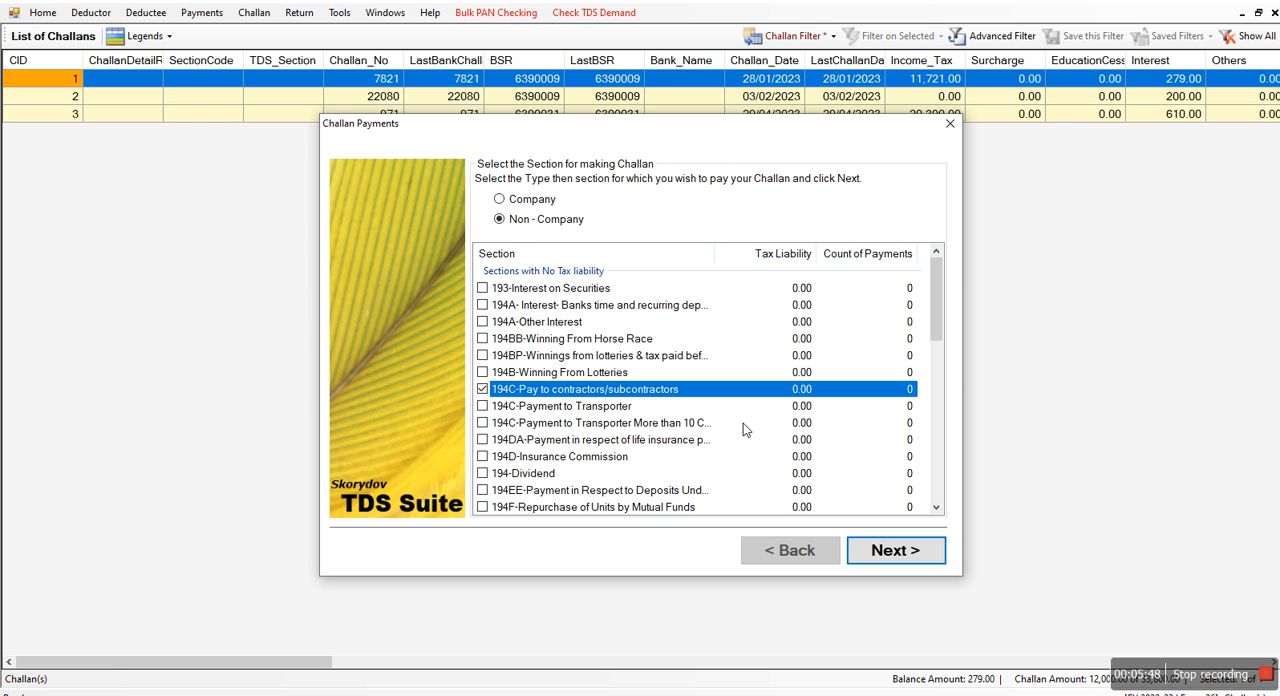
pyautogui.click(909, 548)
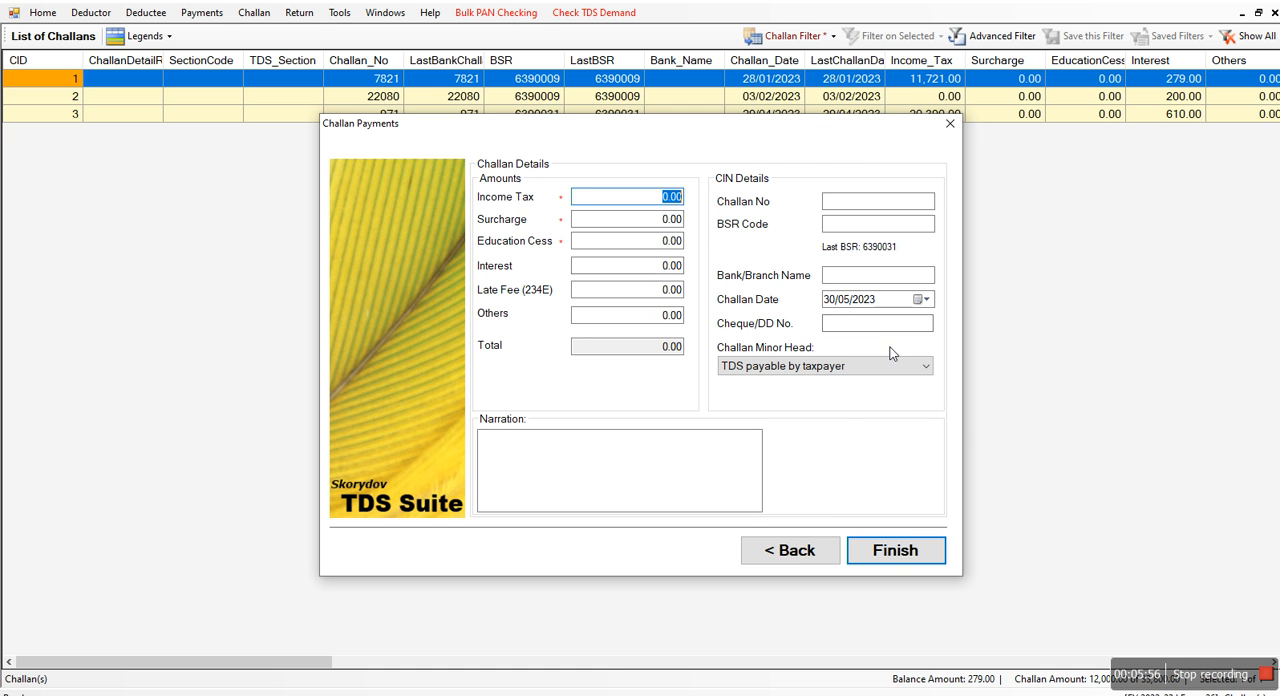
# Examine the challan date, BSR code and challan number fields, and close the new challan without finishing it
pyautogui.click(921, 298)
pyautogui.click(897, 223)
pyautogui.click(897, 212)
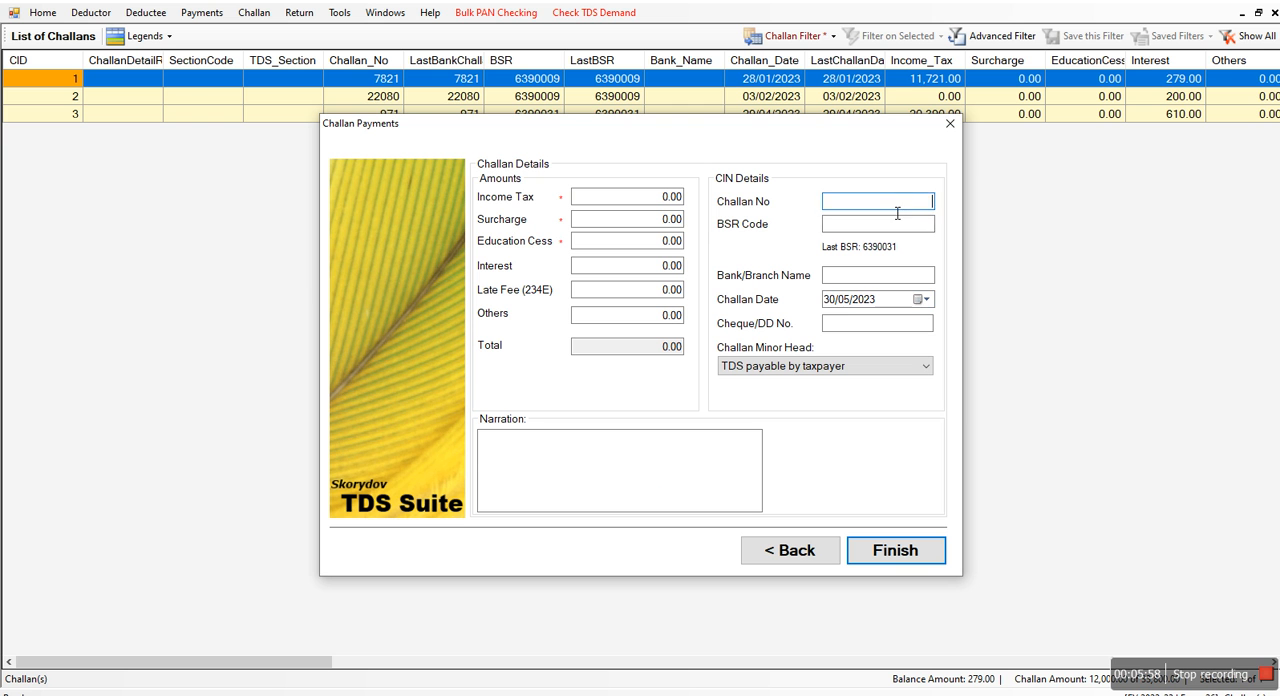
pyautogui.click(950, 125)
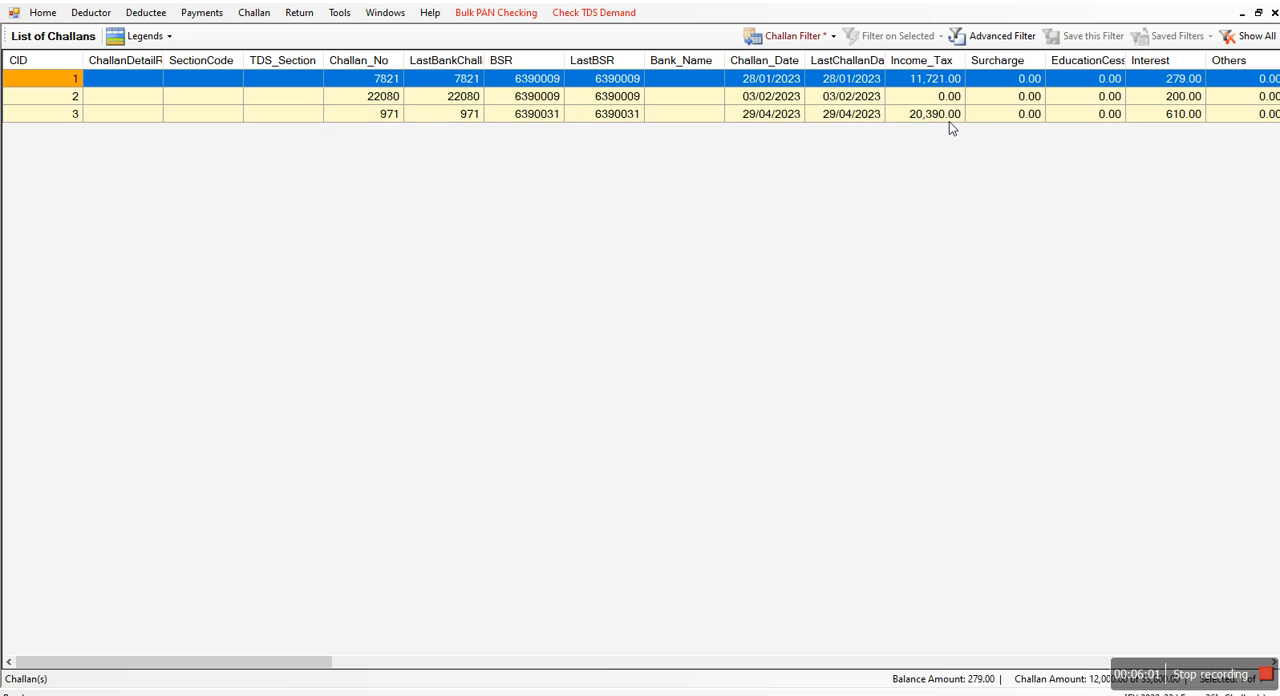
# Check whether any challans are incomplete
pyautogui.click(254, 14)
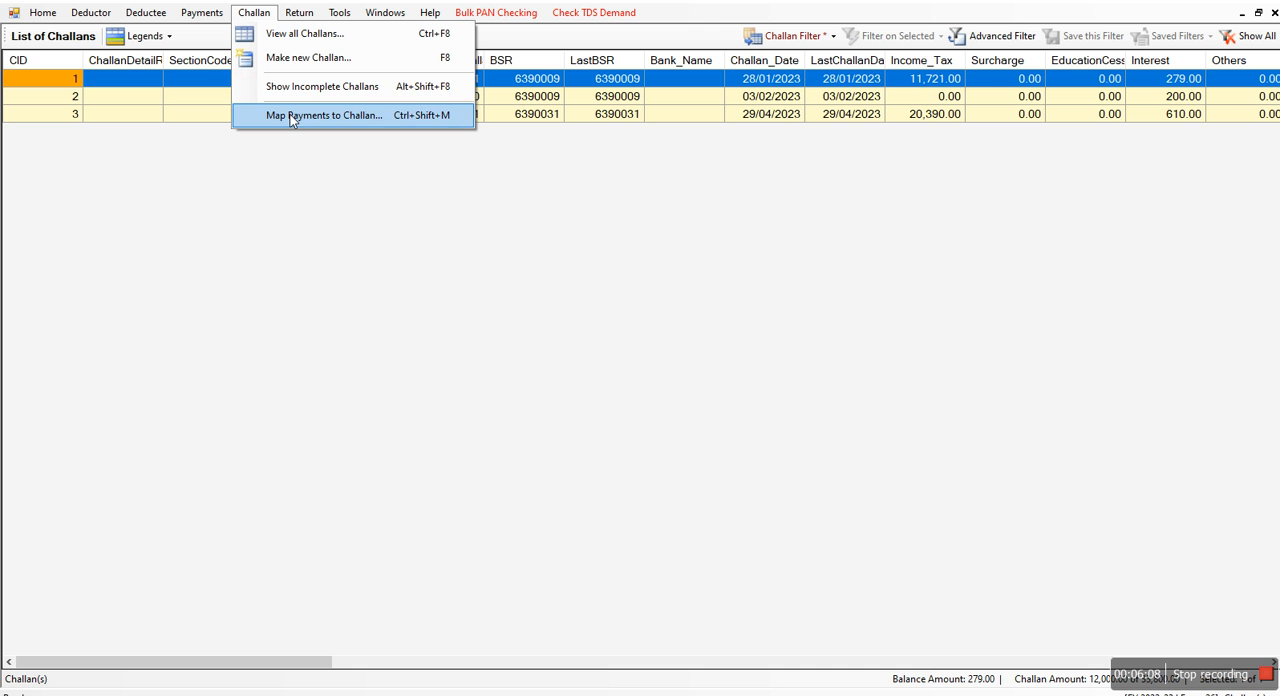
pyautogui.click(372, 90)
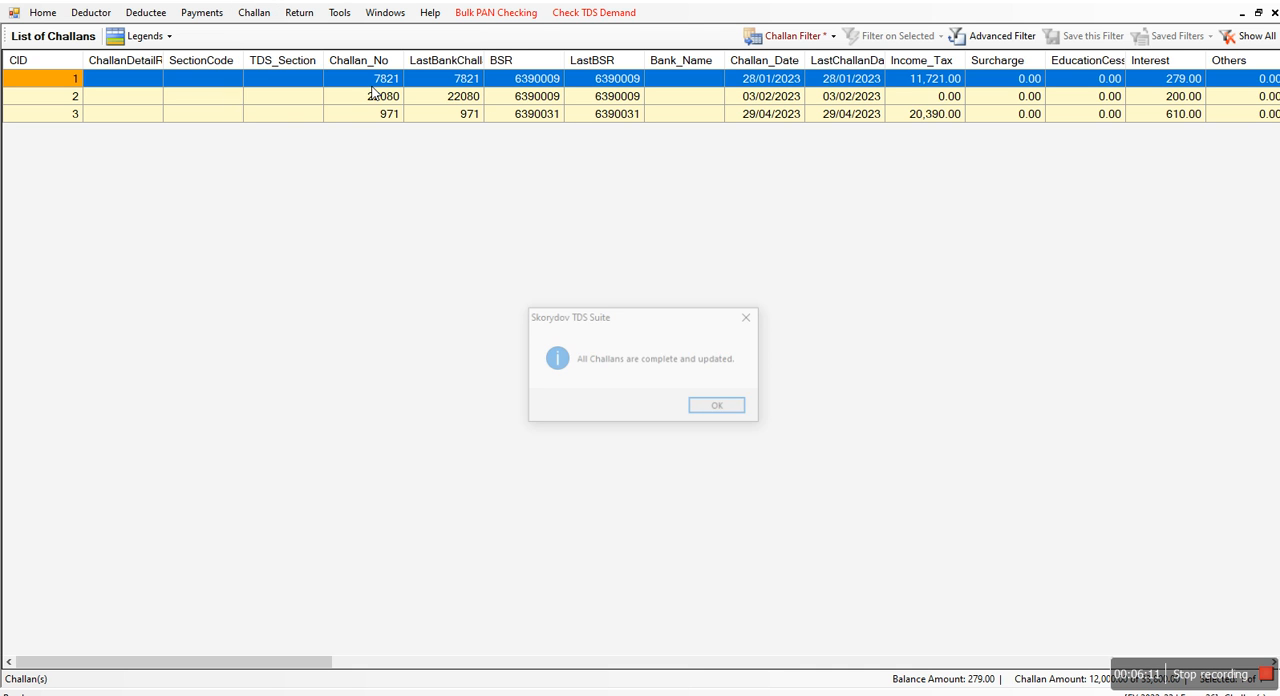
pyautogui.click(752, 311)
# Check for payments that are not mapped to a challan
pyautogui.click(254, 12)
pyautogui.click(285, 117)
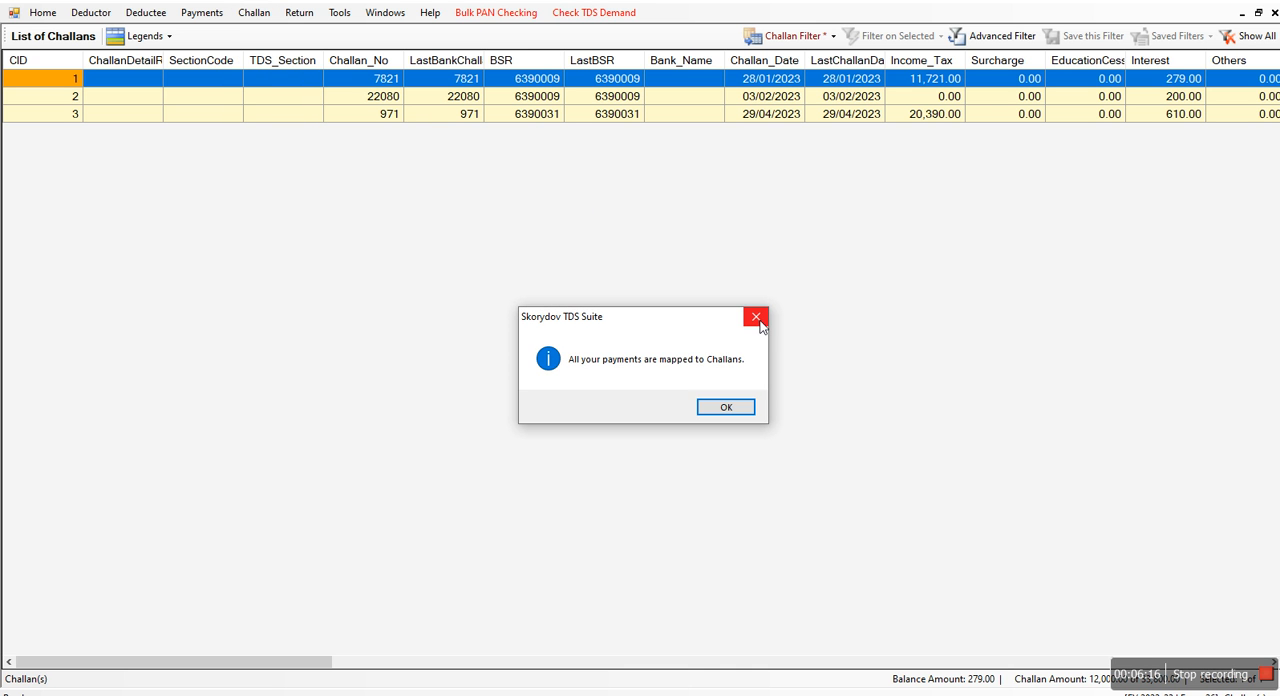
pyautogui.click(757, 317)
pyautogui.click(254, 12)
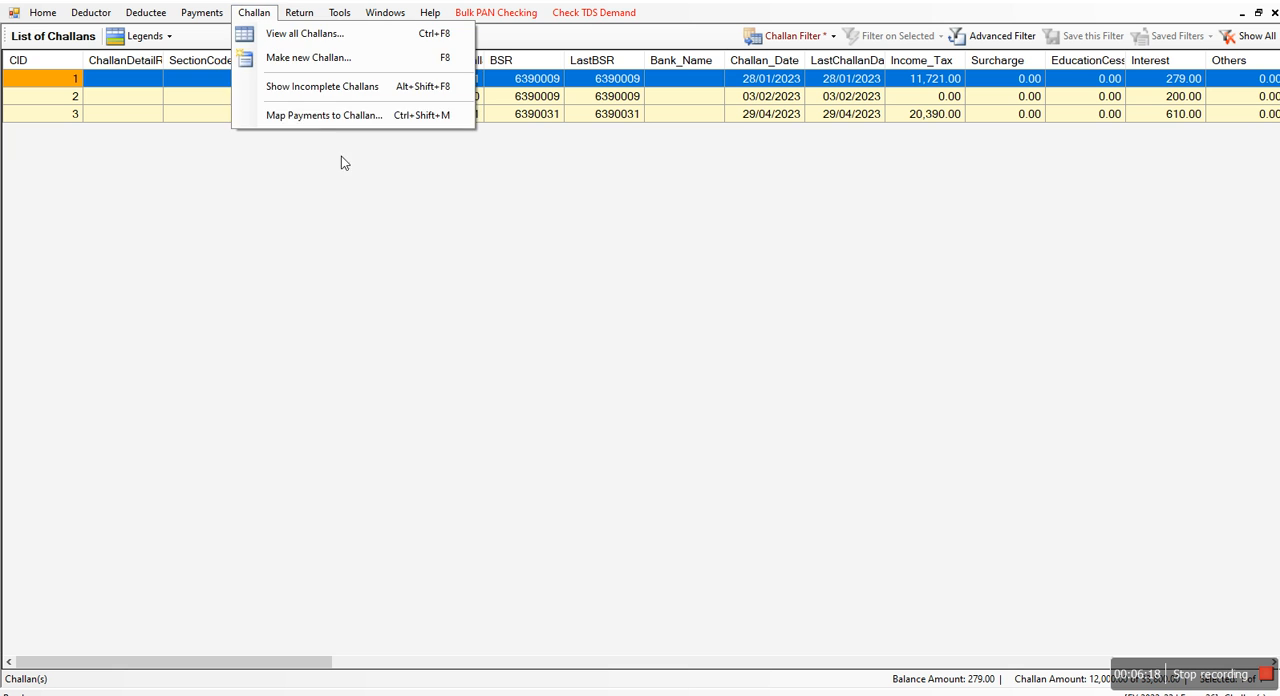
pyautogui.click(321, 114)
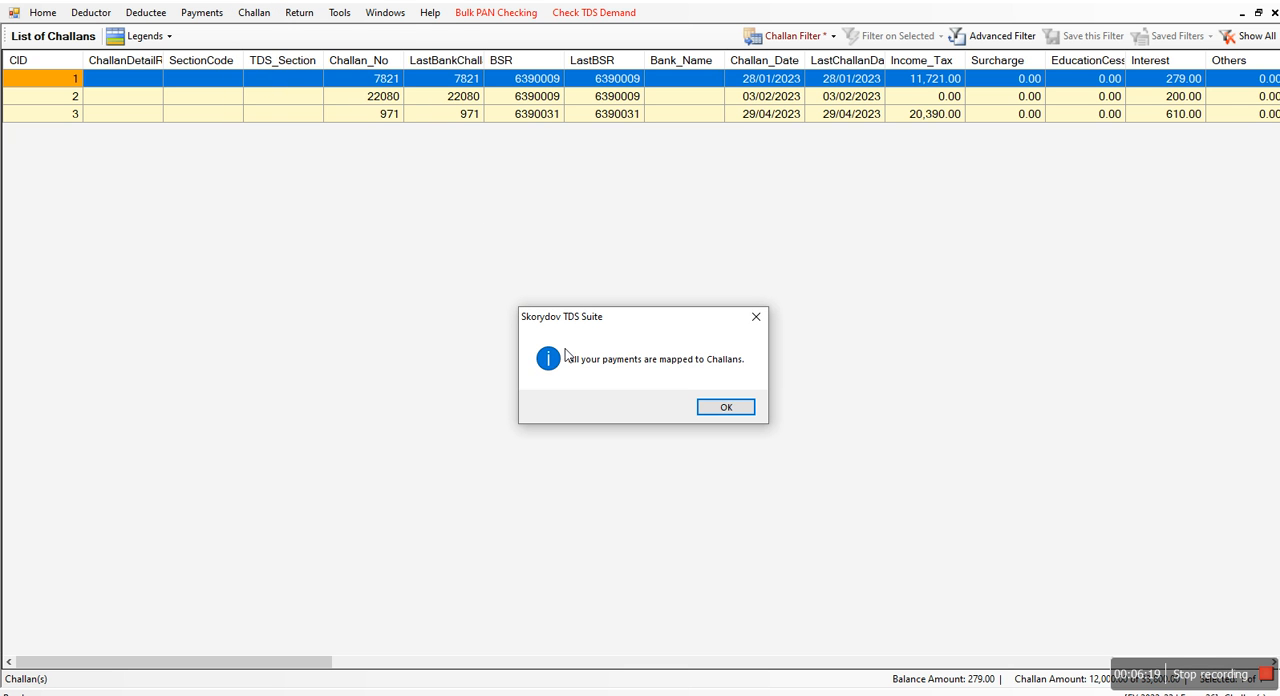
pyautogui.click(733, 407)
# In the list of all payments, unmap the JAY KAY HOSIERY MILLS payment from its challan
pyautogui.click(211, 16)
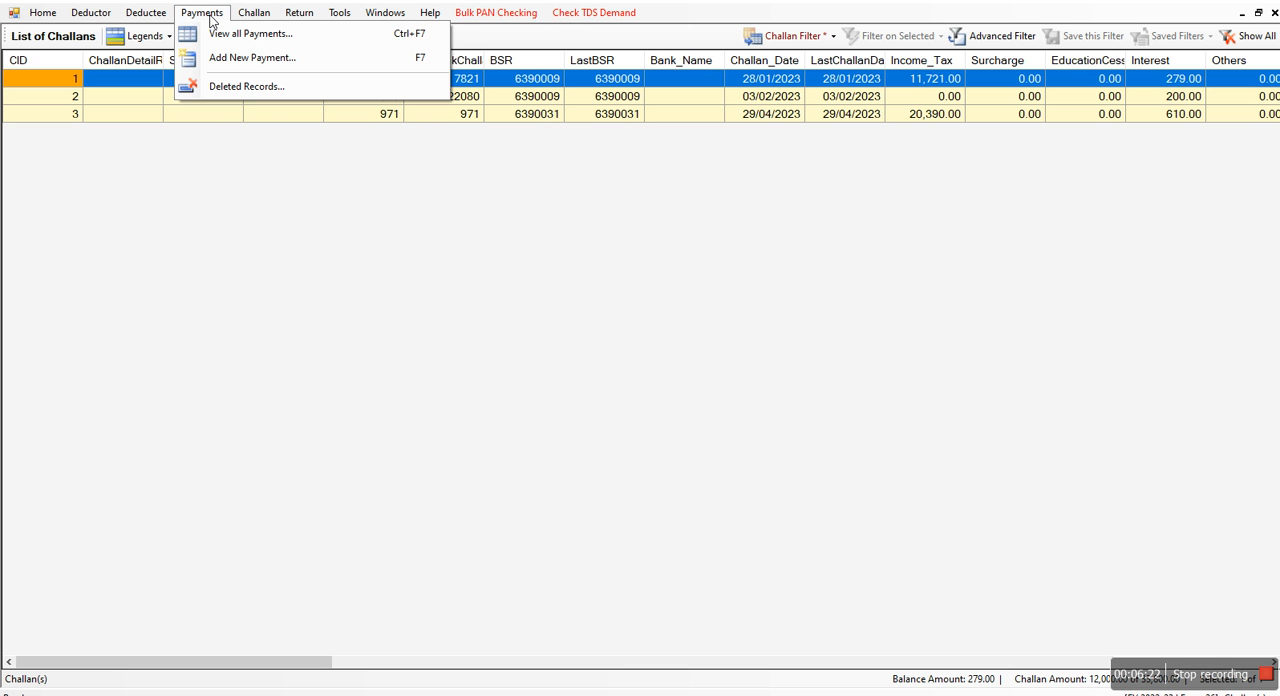
pyautogui.click(258, 14)
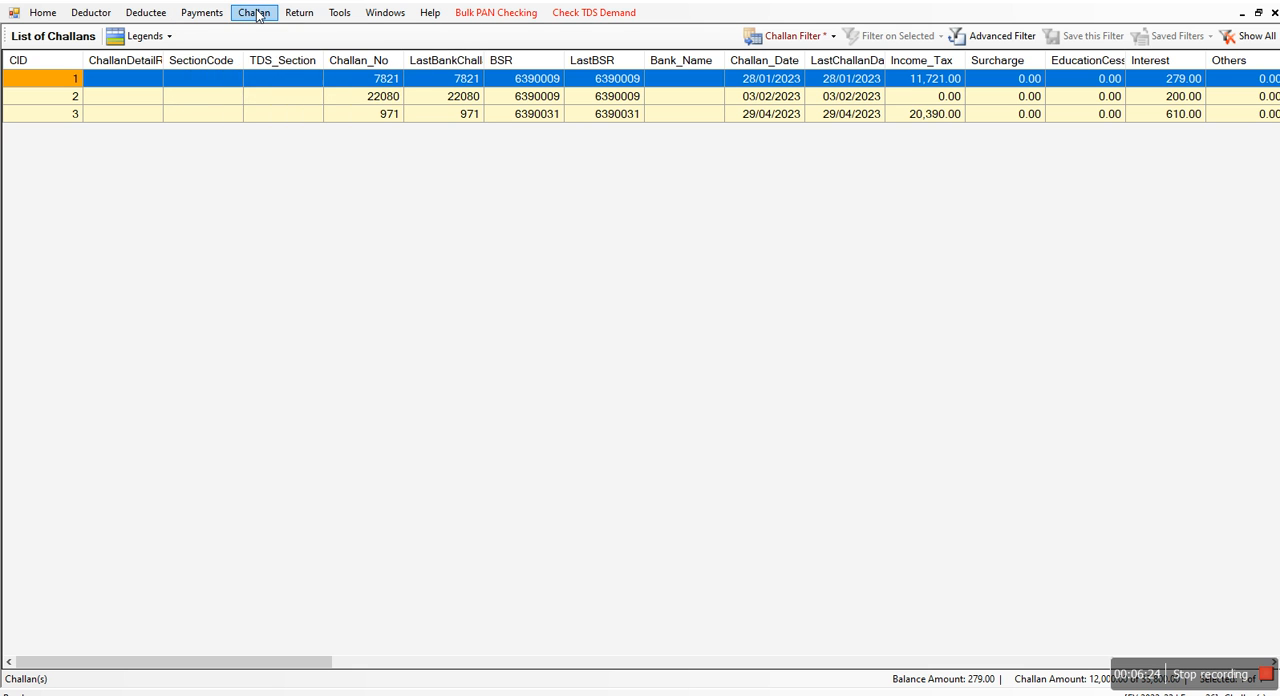
pyautogui.click(211, 14)
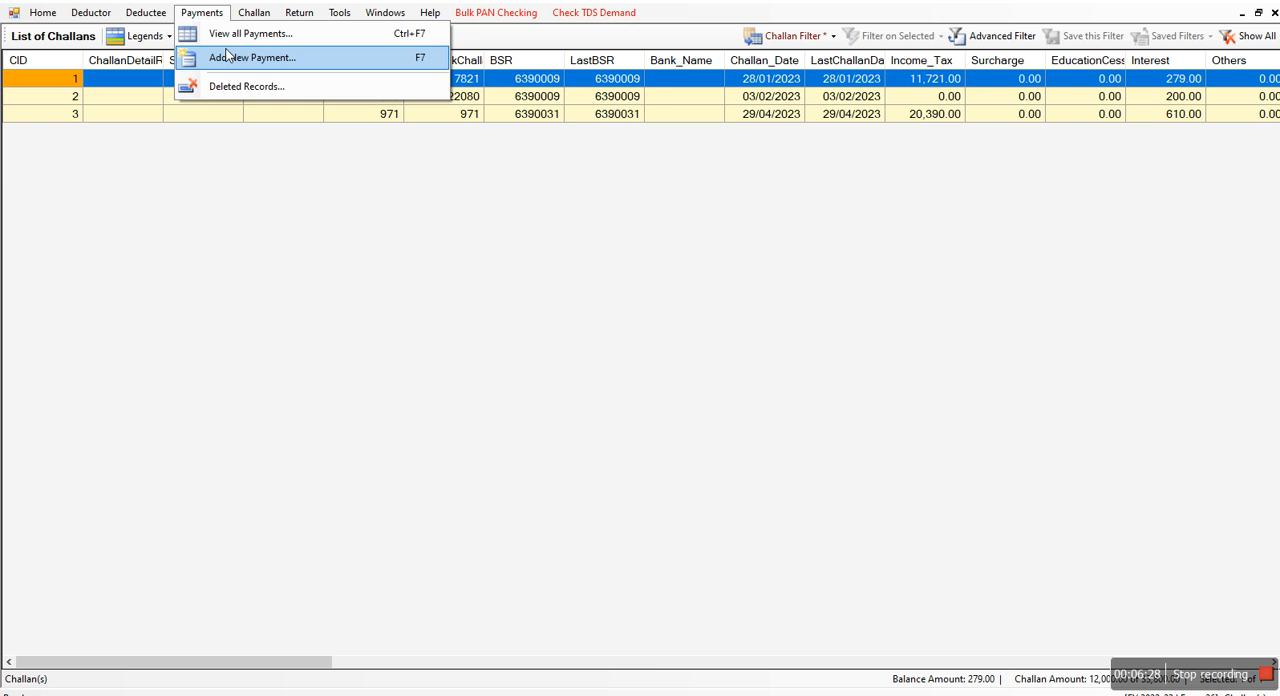
pyautogui.click(224, 36)
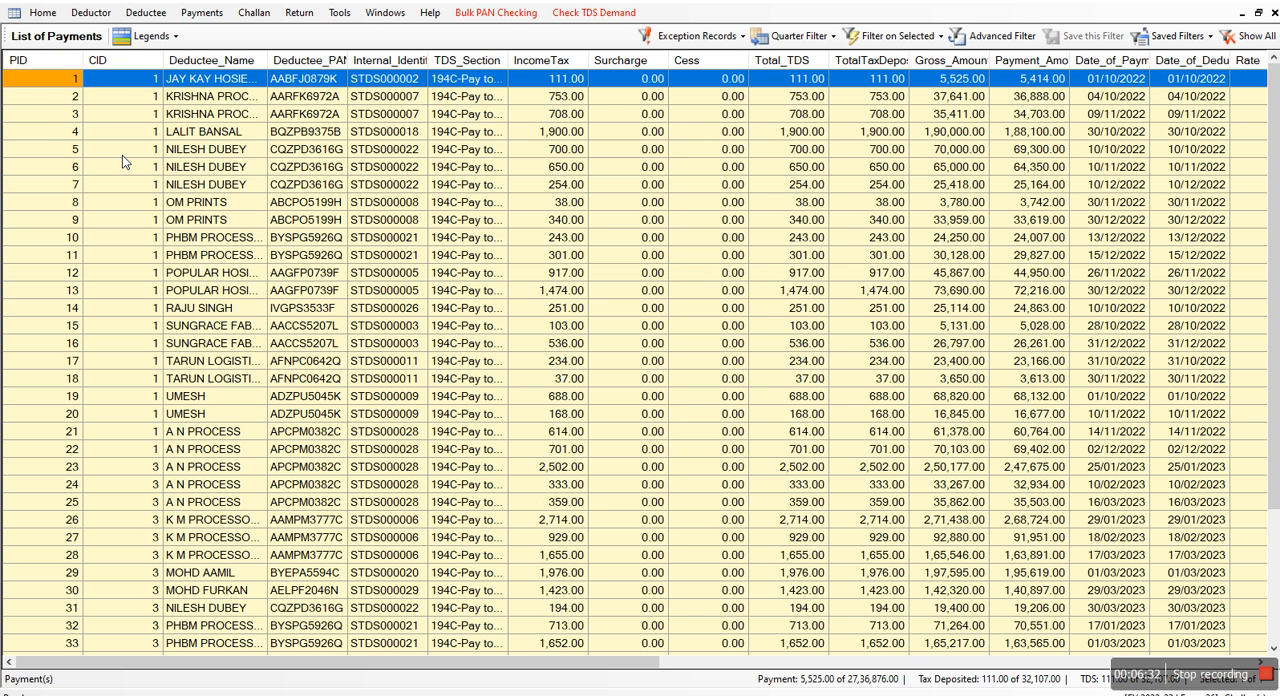
pyautogui.rightClick(128, 86)
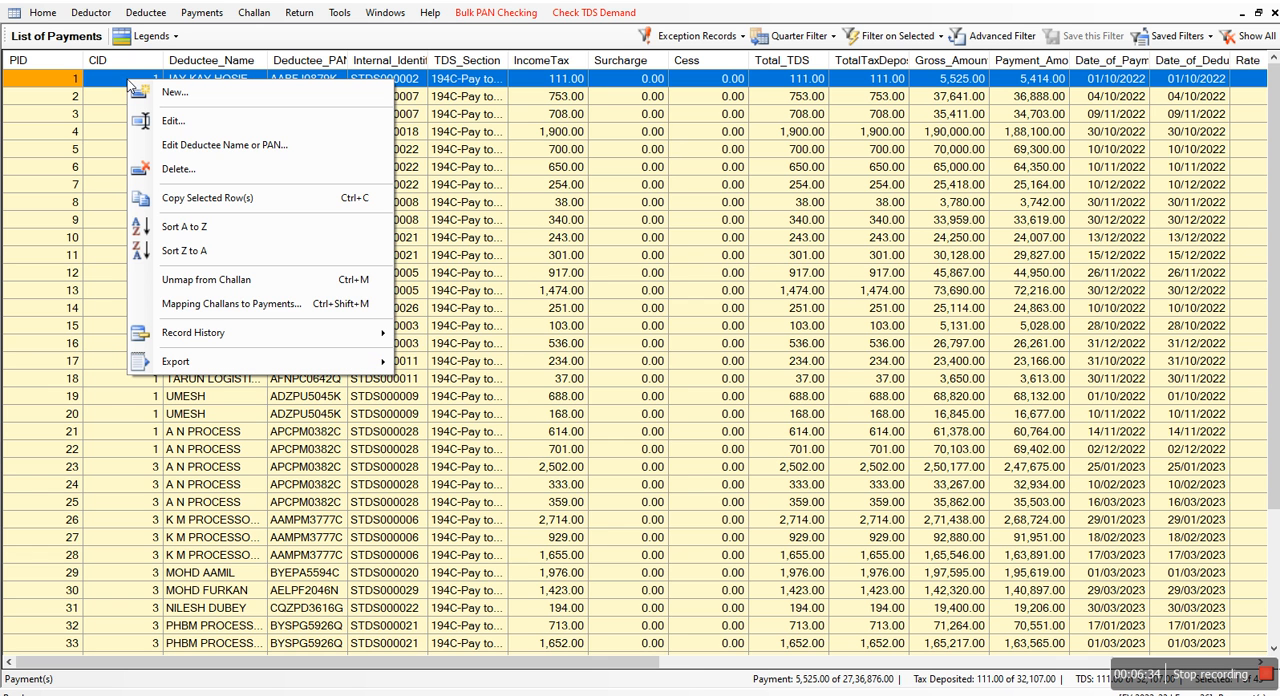
pyautogui.click(200, 281)
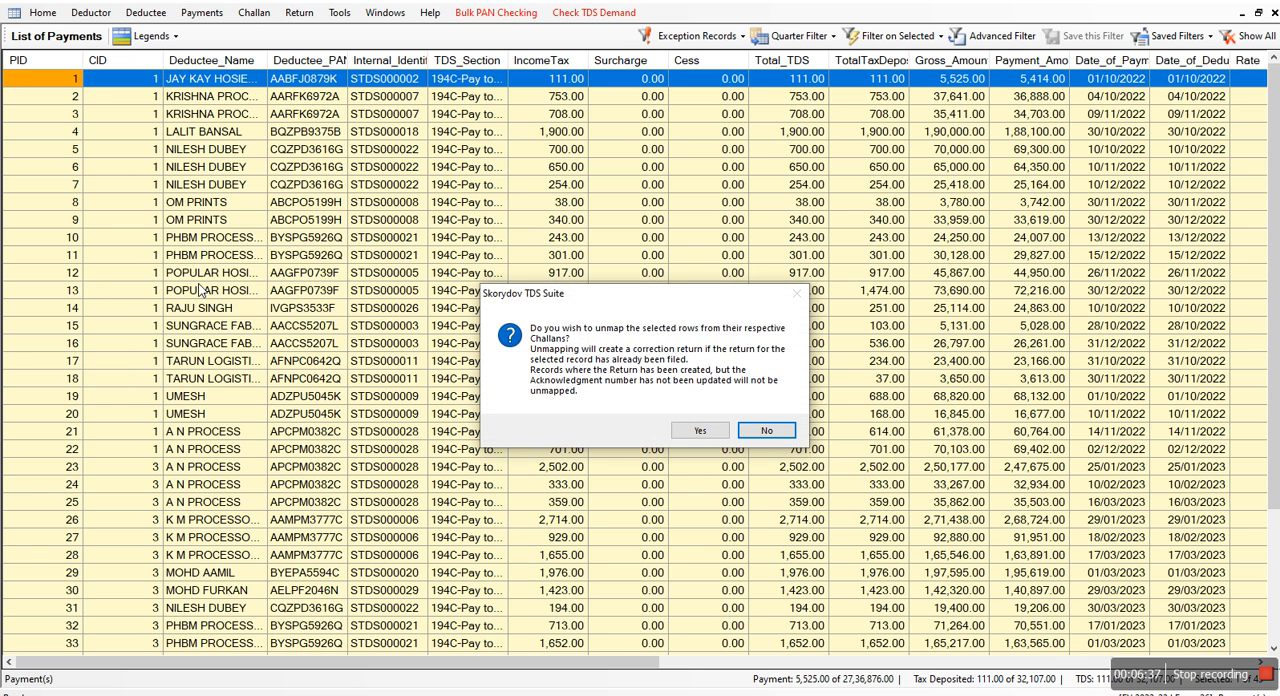
pyautogui.click(704, 436)
pyautogui.click(755, 424)
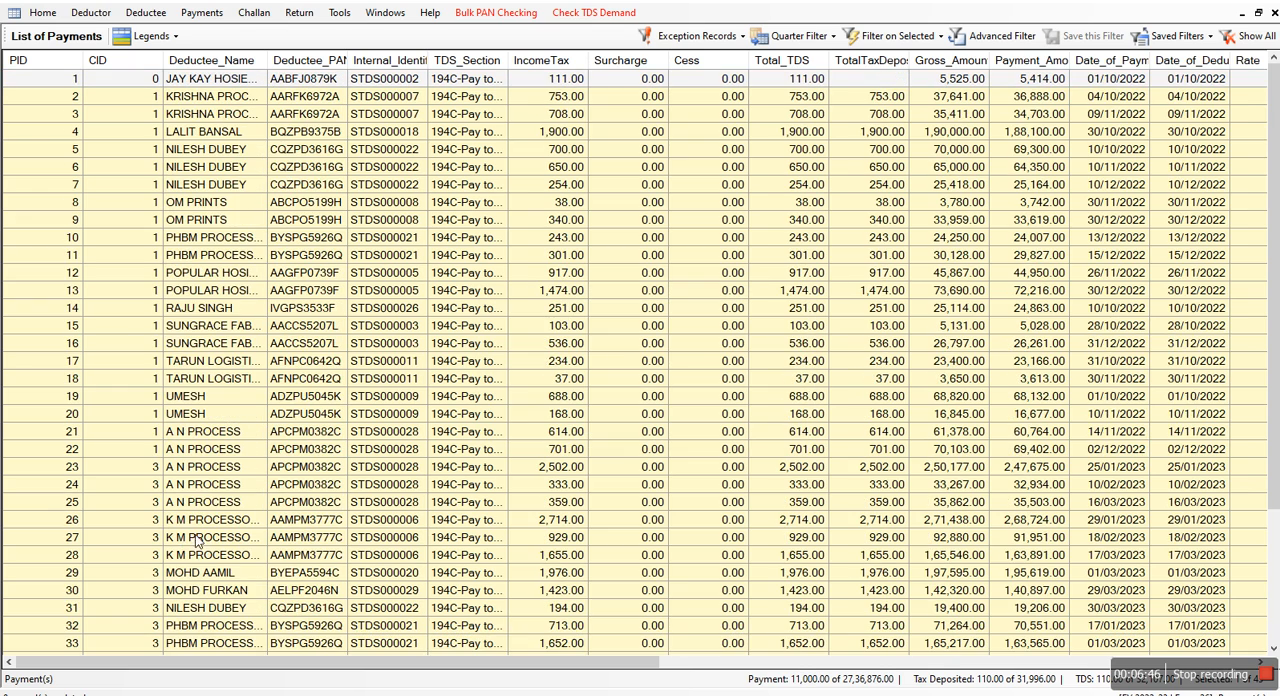
pyautogui.scroll(-4, 755, 585)
pyautogui.scroll(4, 913, 625)
pyautogui.click(145, 13)
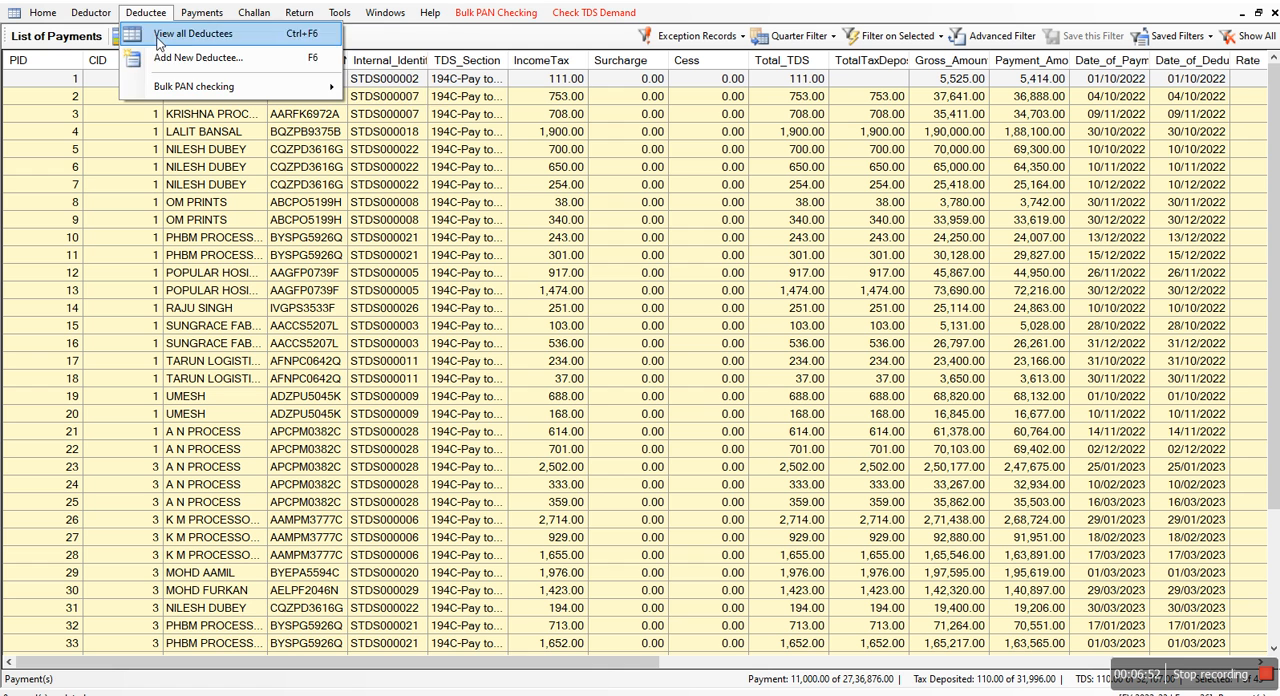
pyautogui.moveTo(196, 14)
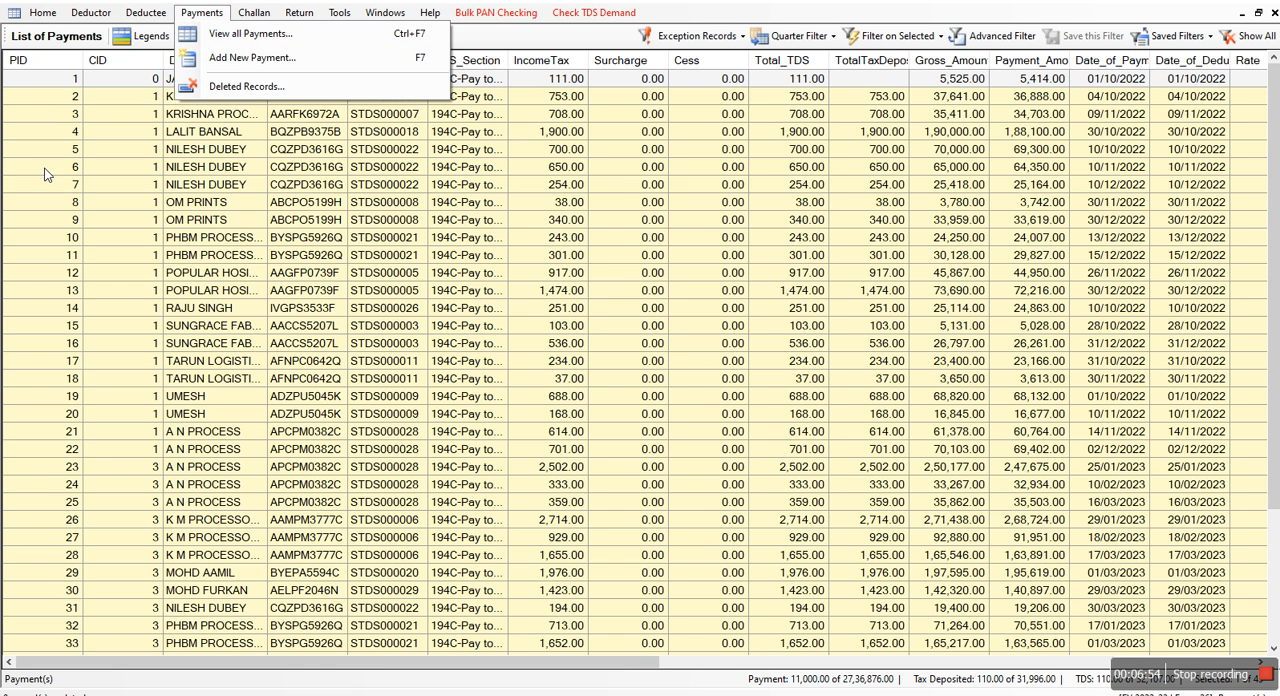
# Open the challan mapping for the JAY KAY HOSIERY MILLS payment, review the challans with balance amounts, and close it without confirming a mapping
pyautogui.click(142, 84)
pyautogui.rightClick(141, 81)
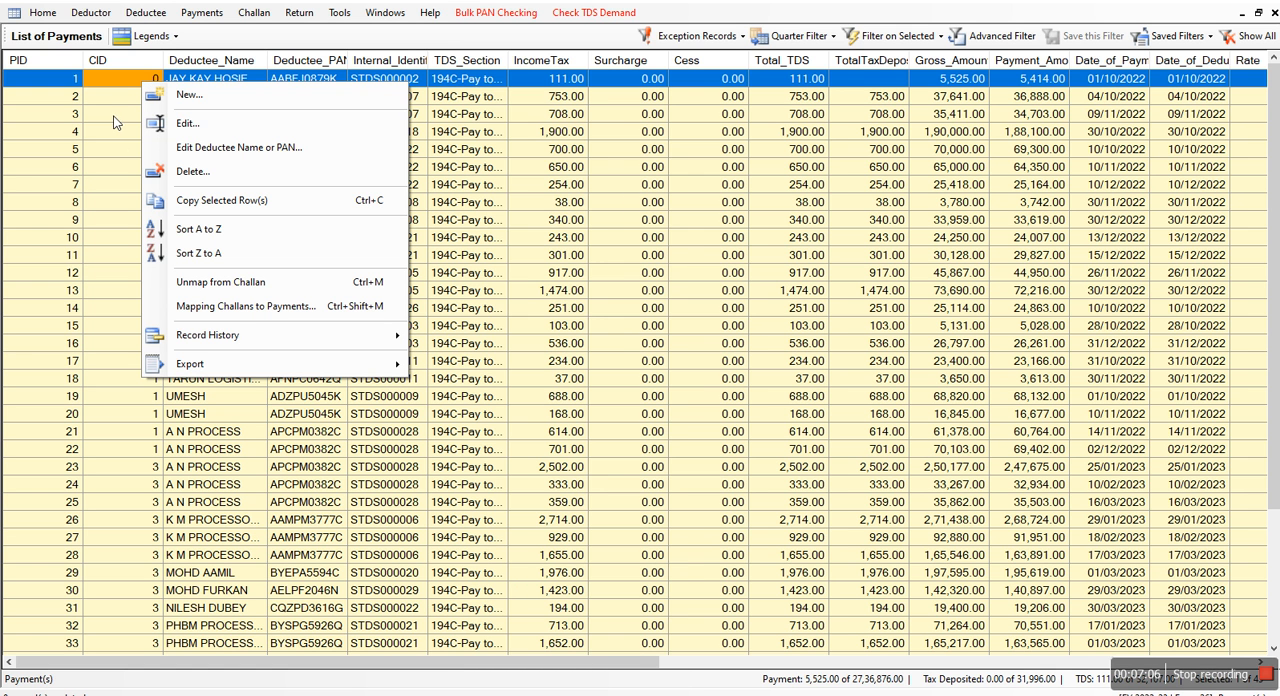
pyautogui.click(218, 305)
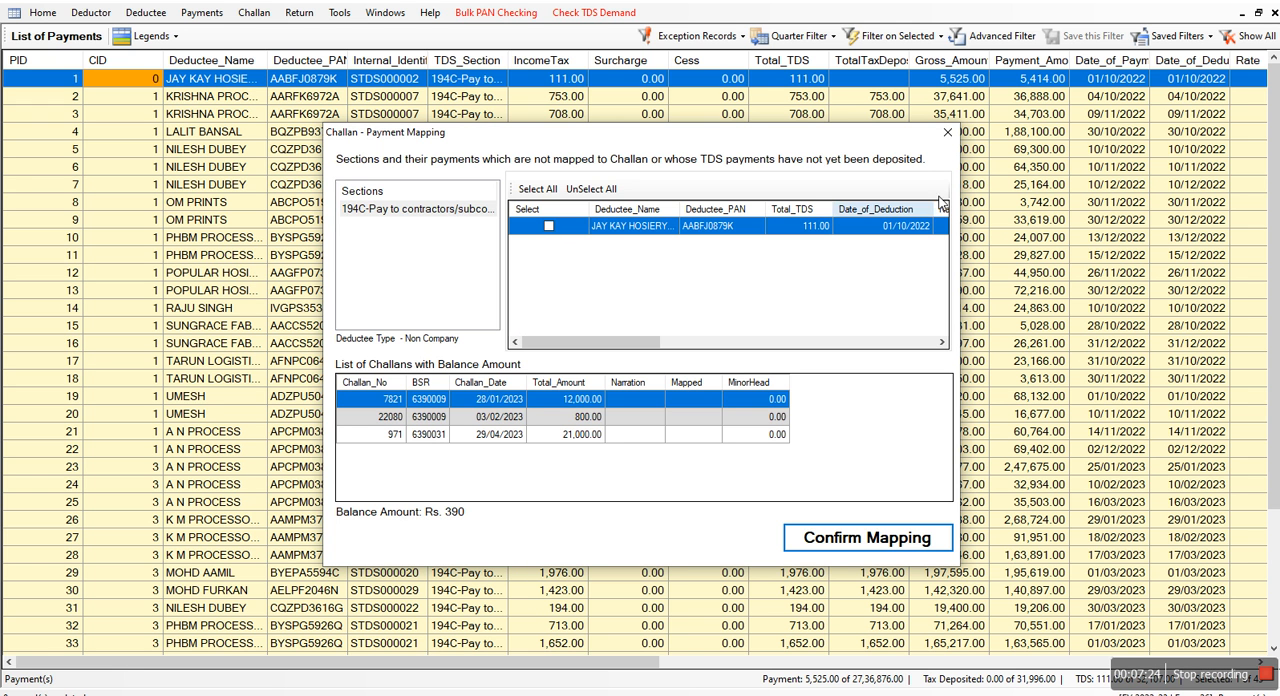
pyautogui.click(947, 132)
# Review the list of all challans and return to the list of all payments
pyautogui.click(262, 13)
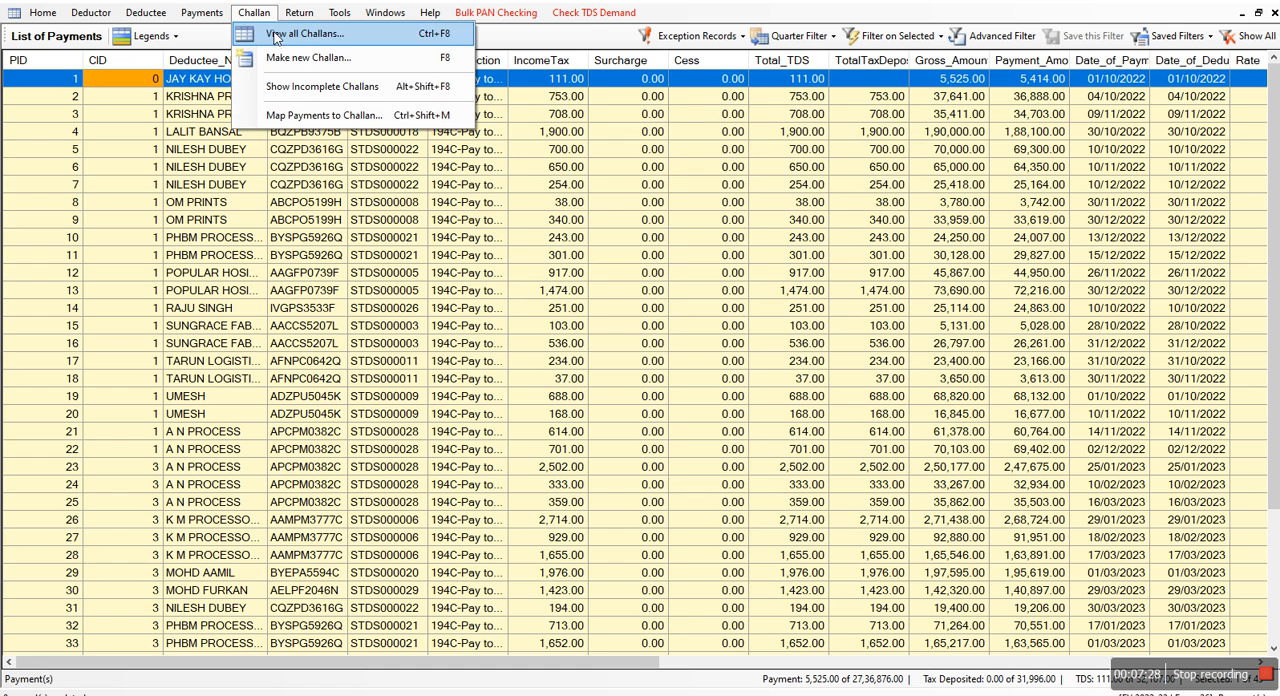
pyautogui.click(278, 36)
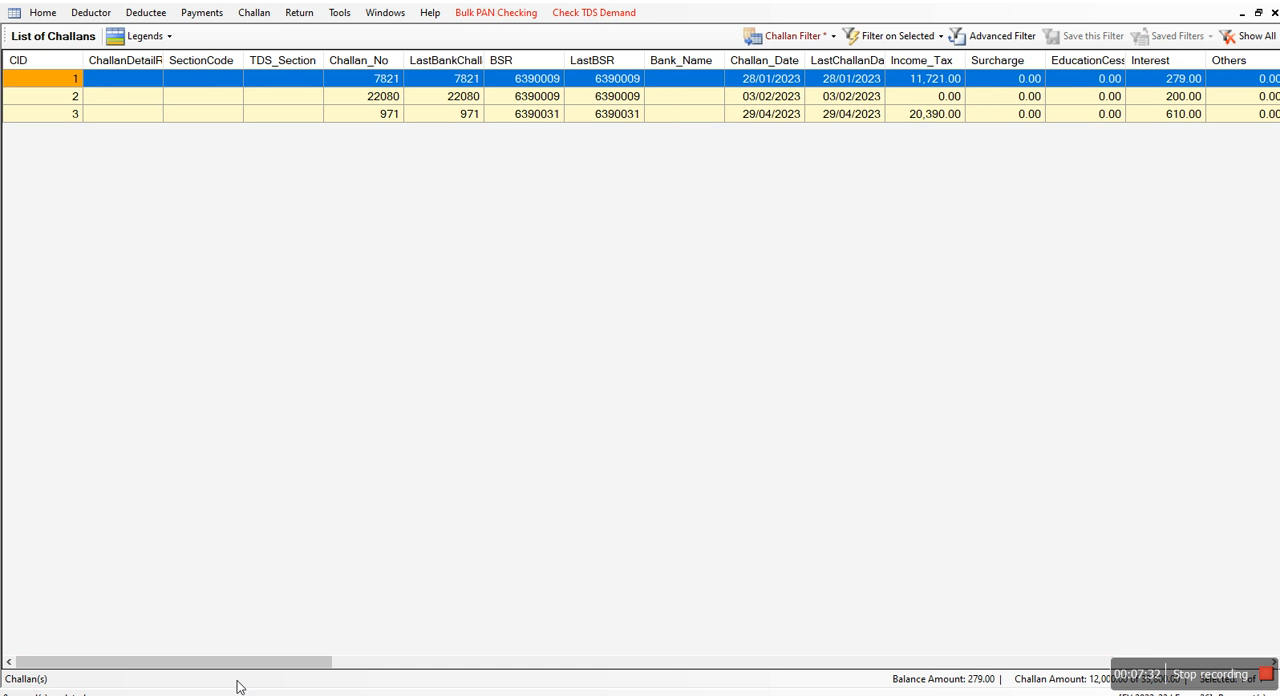
pyautogui.moveTo(263, 664)
pyautogui.mouseDown()
pyautogui.moveTo(337, 667)
pyautogui.moveTo(250, 666)
pyautogui.mouseUp()
pyautogui.click(189, 17)
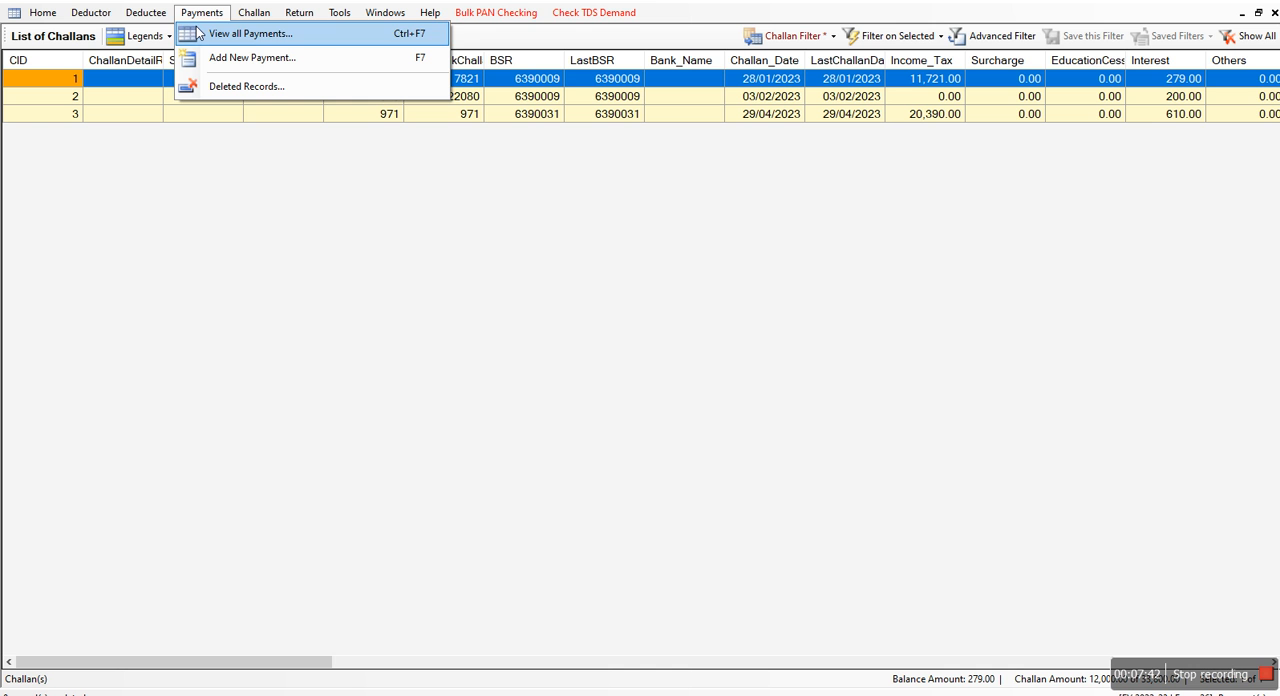
pyautogui.click(199, 33)
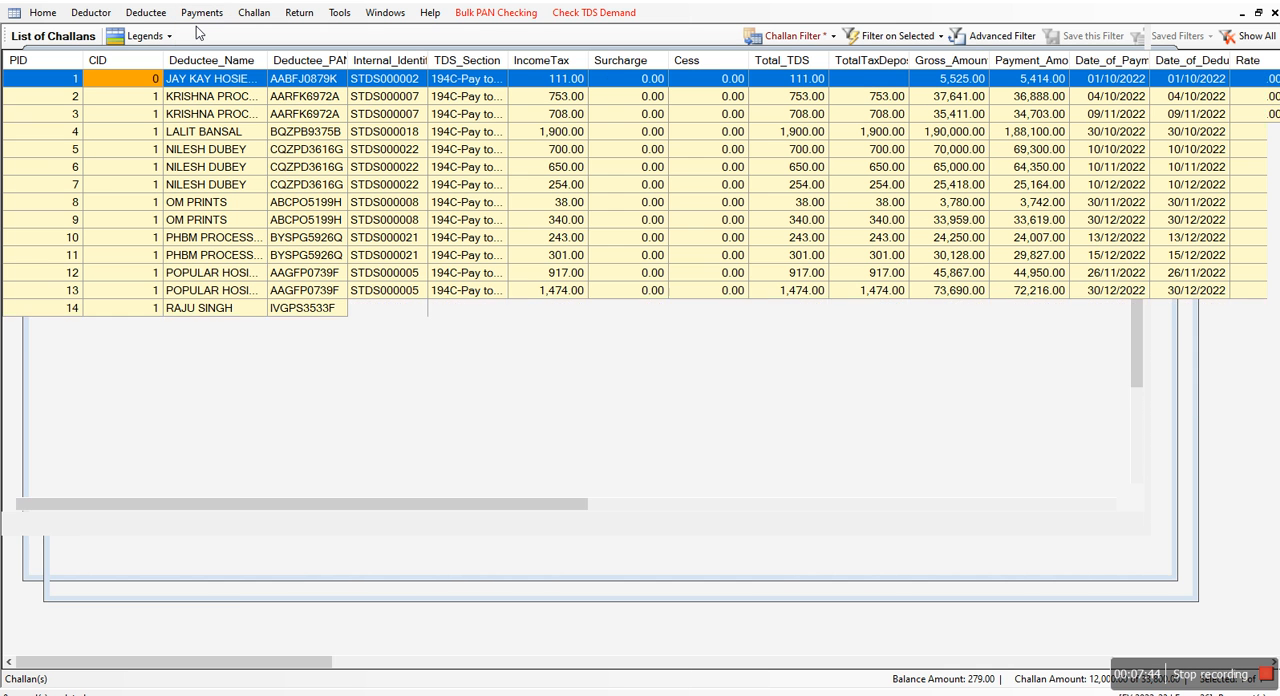
# Map the JAY KAY HOSIERY MILLS payment under section 194C to the challan dated 28/01/2023 and confirm the mapping
pyautogui.rightClick(141, 83)
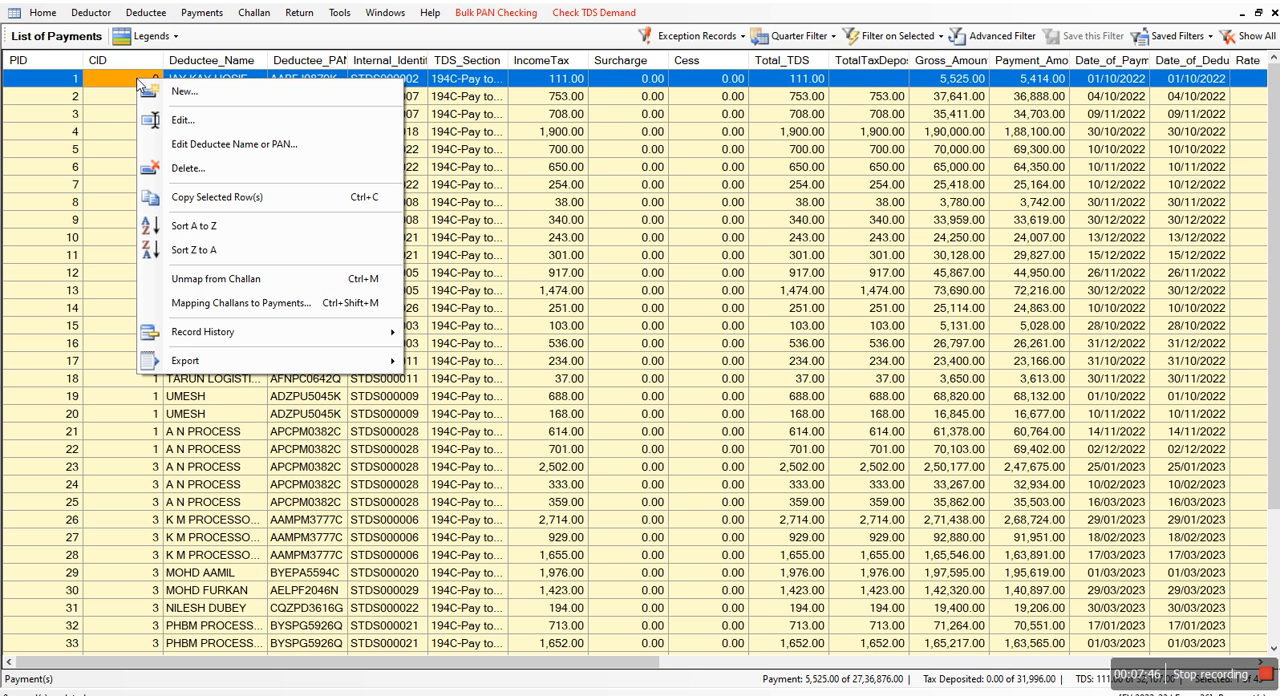
pyautogui.click(213, 303)
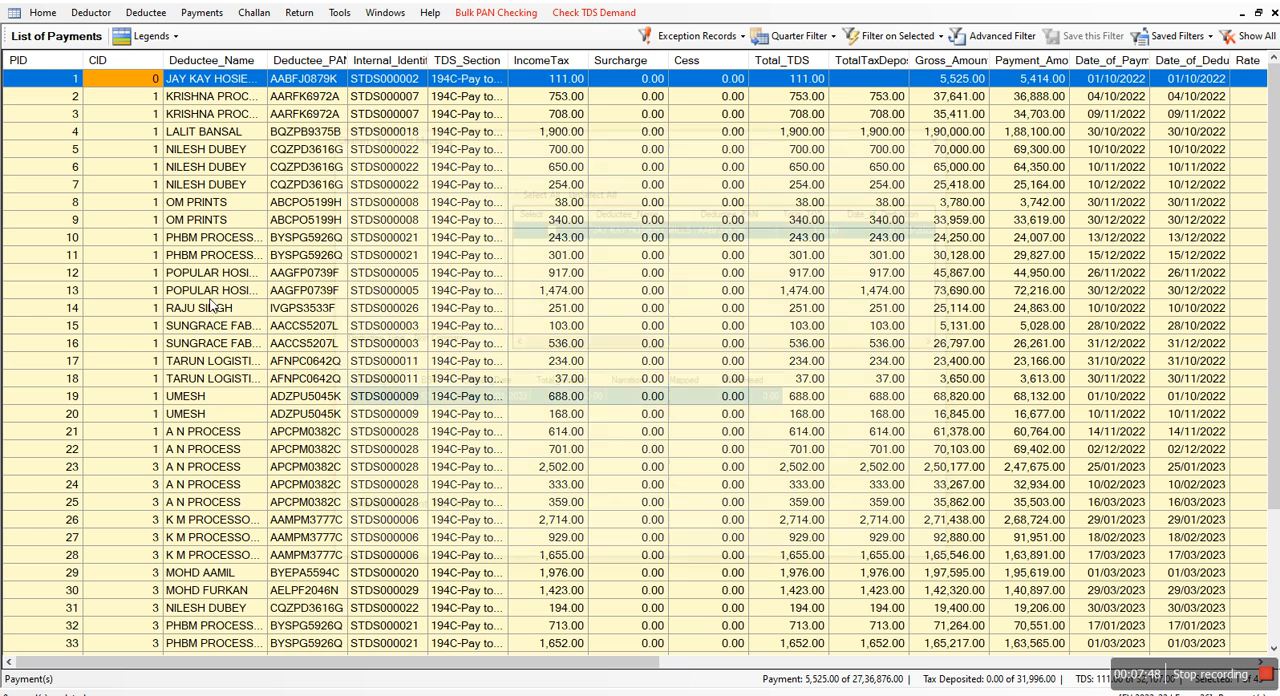
pyautogui.click(549, 227)
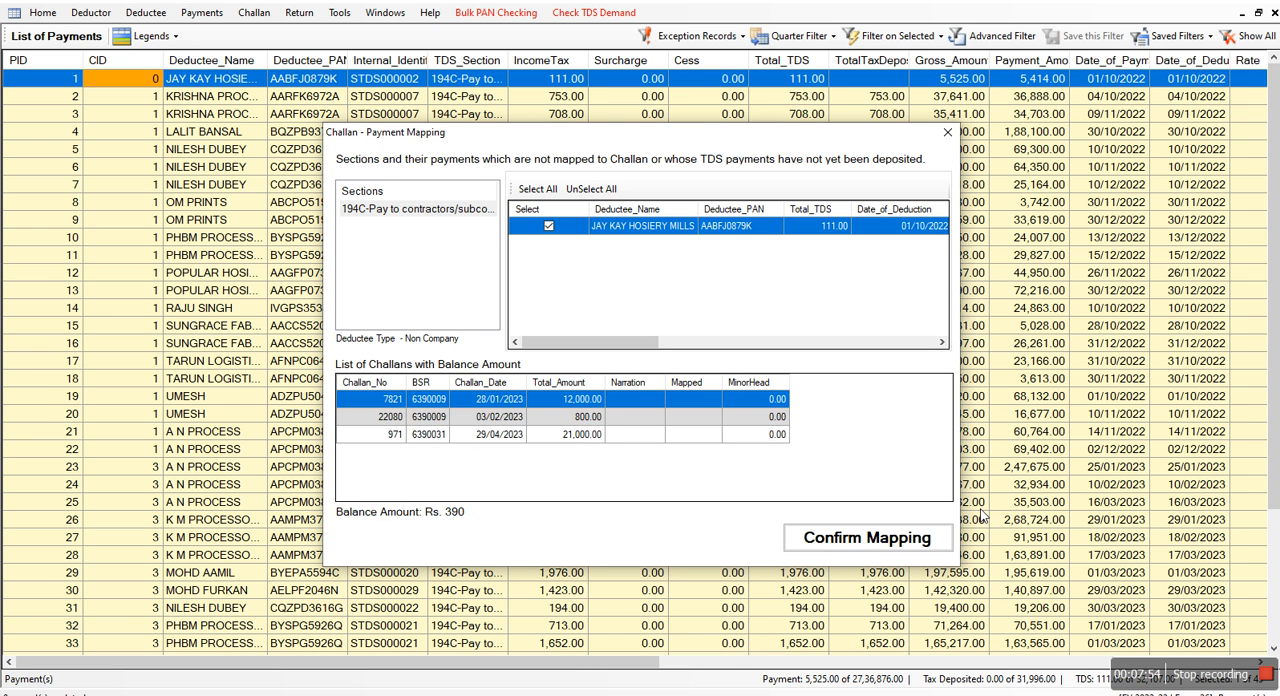
pyautogui.click(374, 210)
pyautogui.click(880, 537)
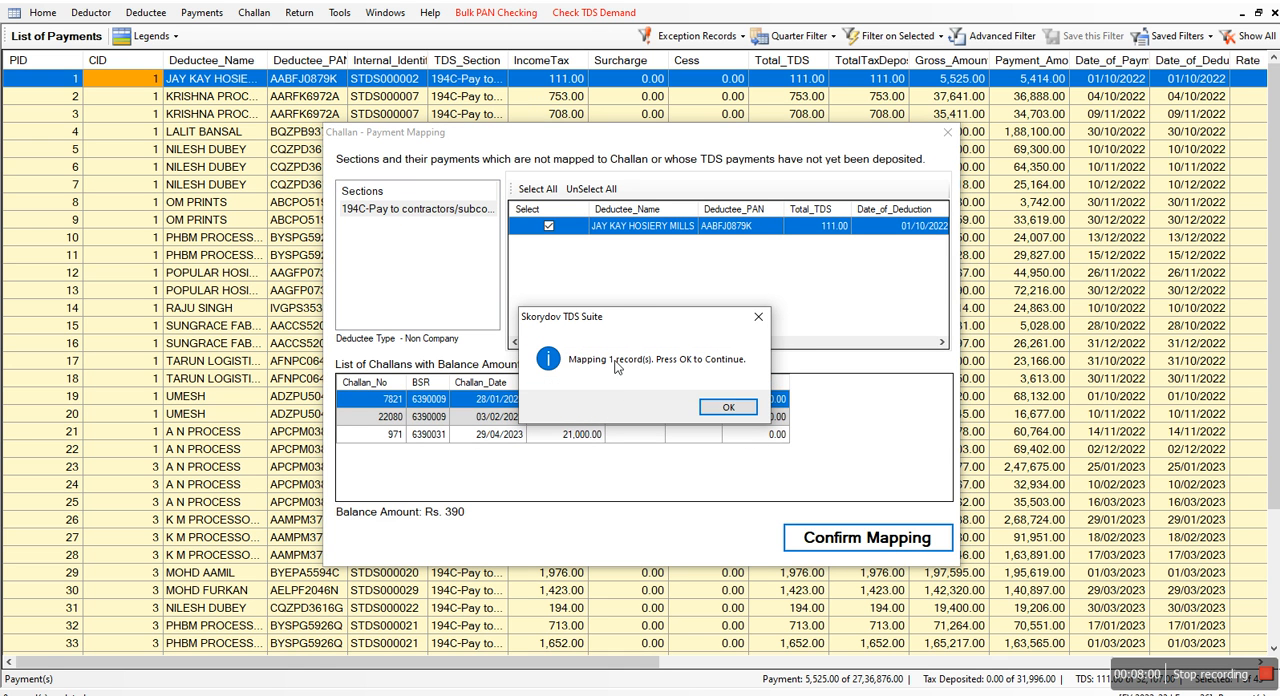
pyautogui.click(729, 407)
pyautogui.click(729, 410)
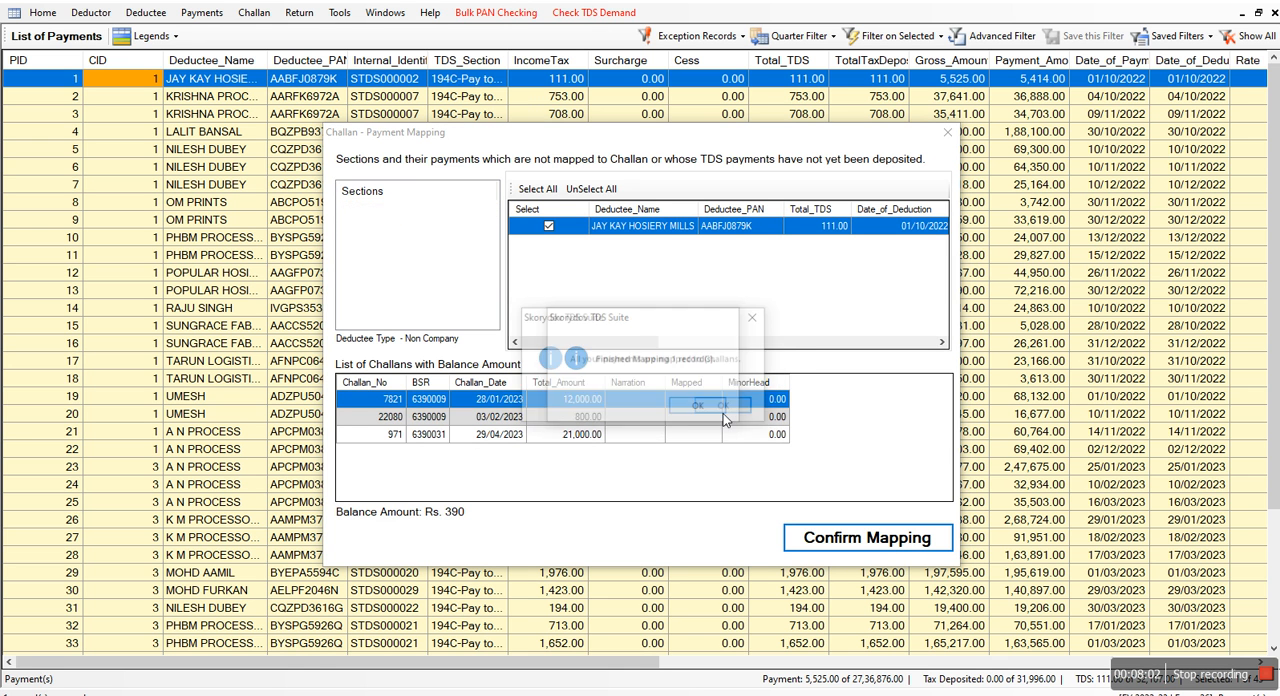
pyautogui.click(722, 411)
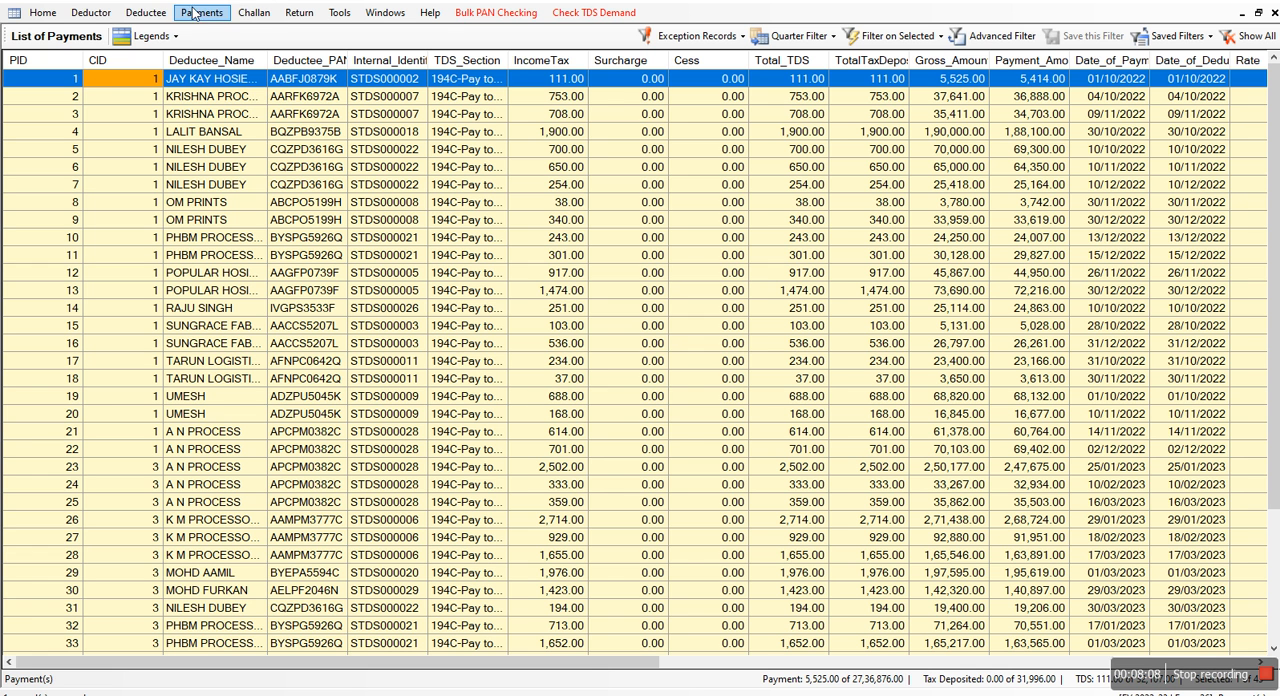
pyautogui.click(150, 13)
pyautogui.click(113, 11)
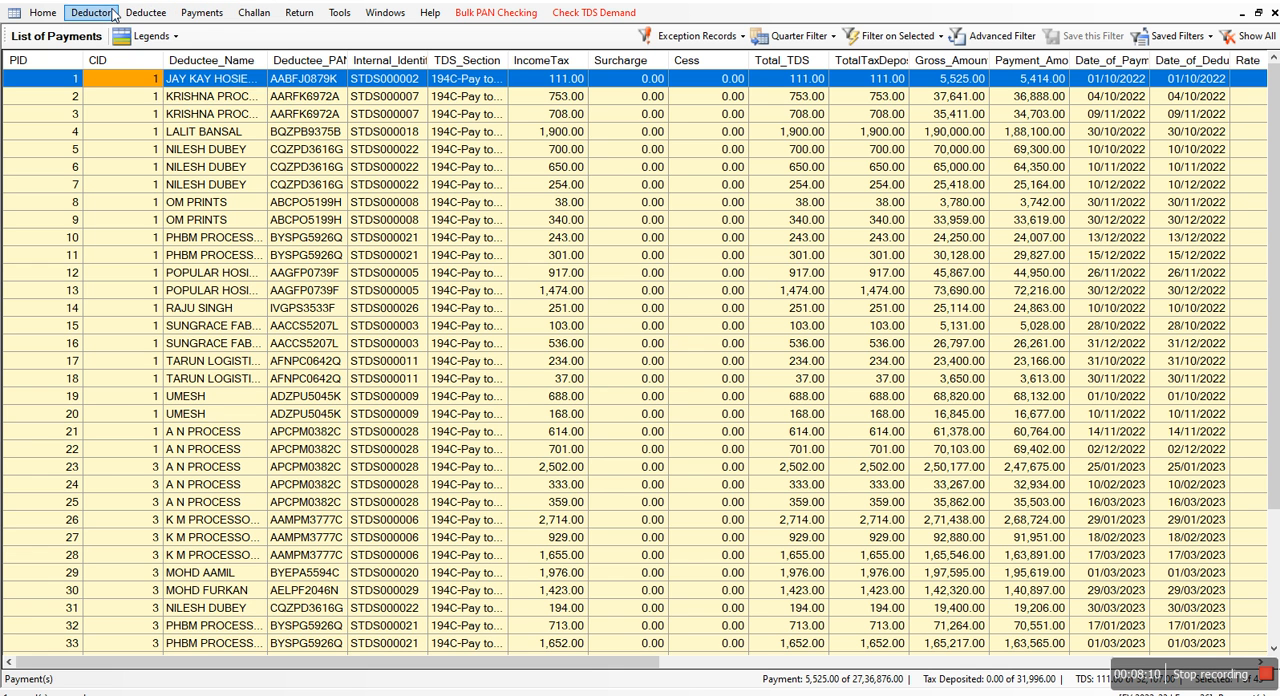
pyautogui.click(113, 11)
pyautogui.click(150, 13)
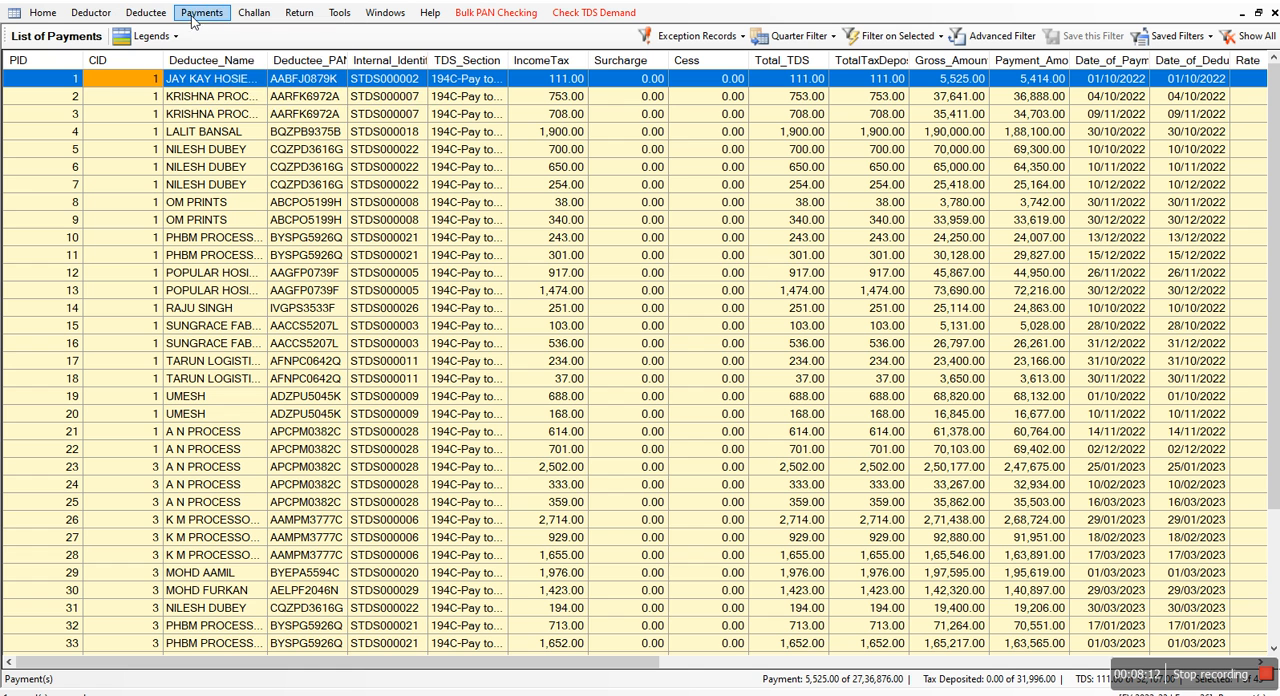
pyautogui.click(205, 13)
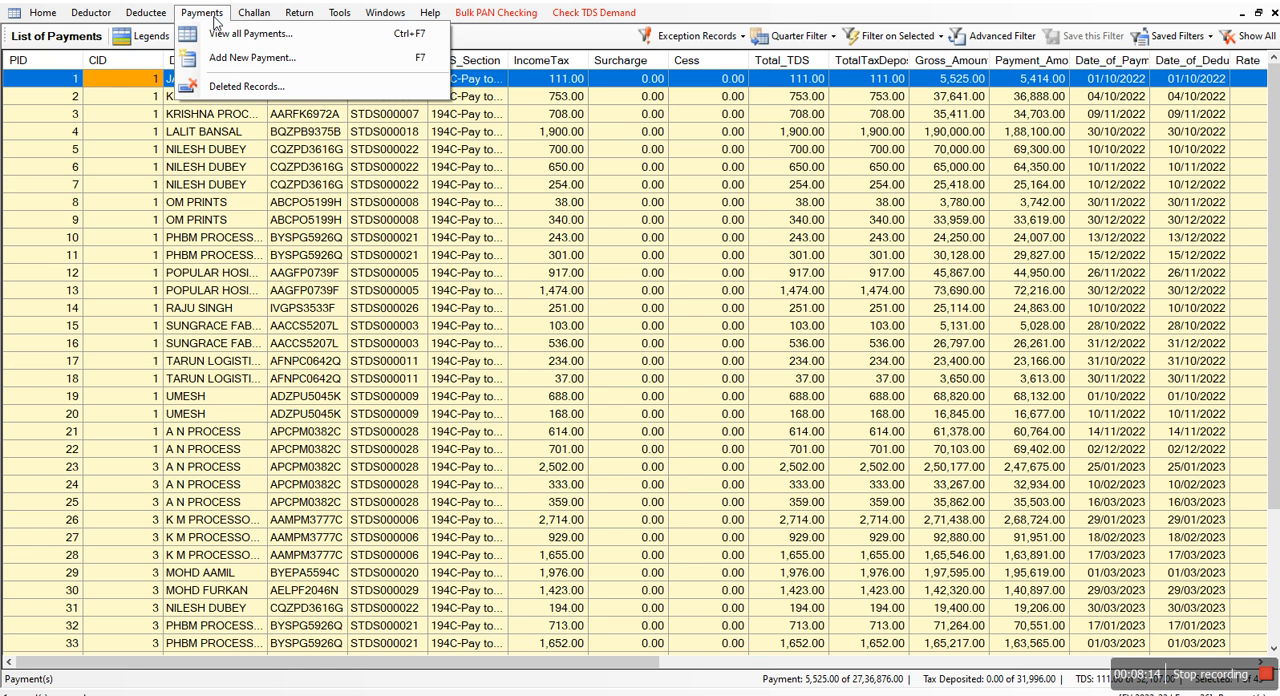
pyautogui.click(243, 14)
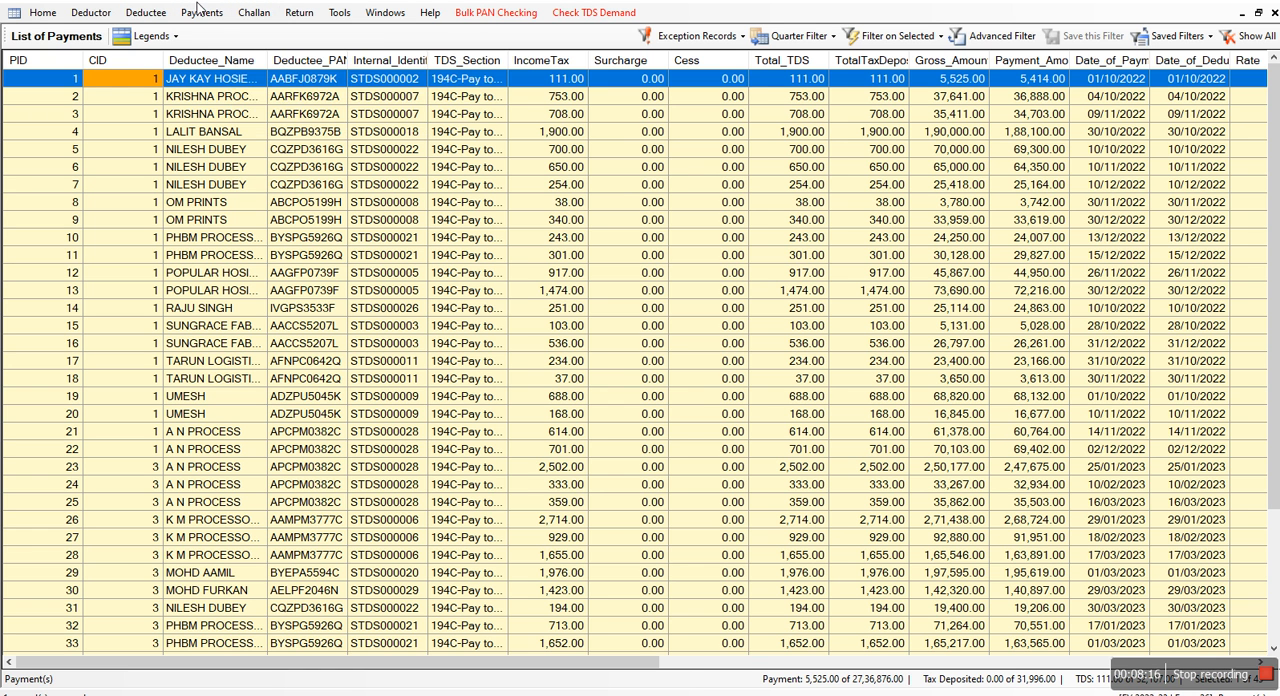
pyautogui.click(202, 12)
# Start making a return for Quarter 4 without adding any of the unused challans
pyautogui.click(299, 16)
pyautogui.click(299, 16)
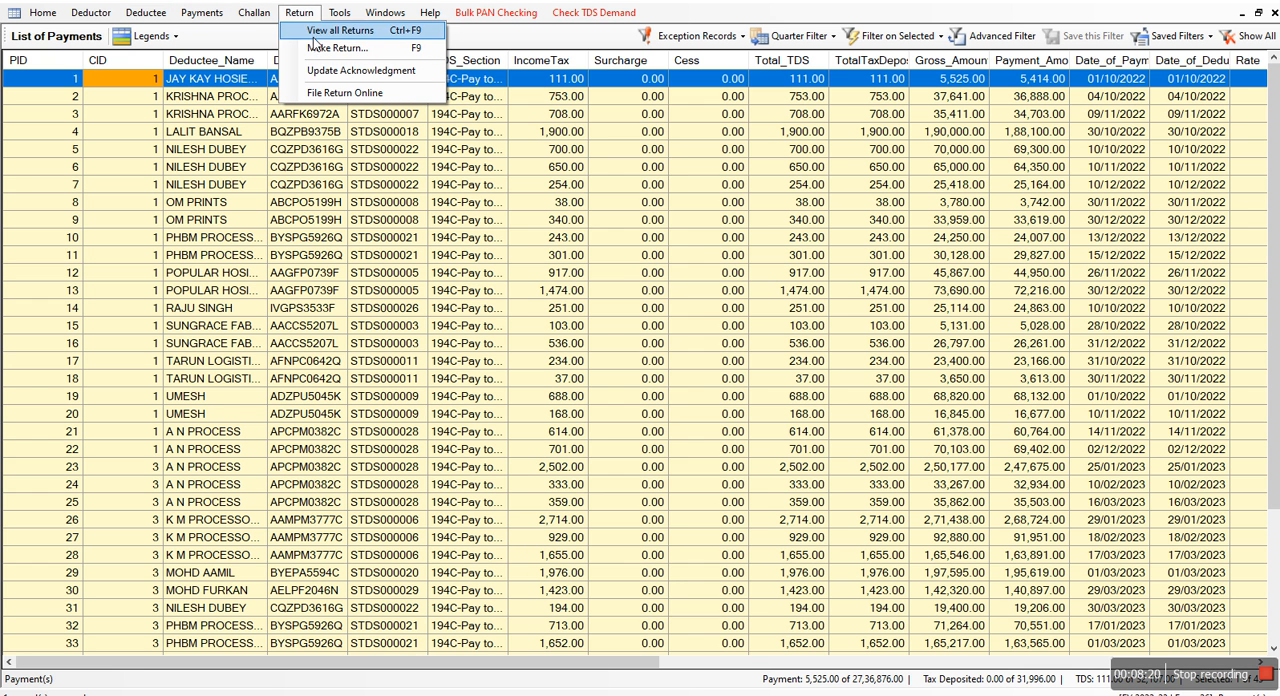
pyautogui.click(325, 48)
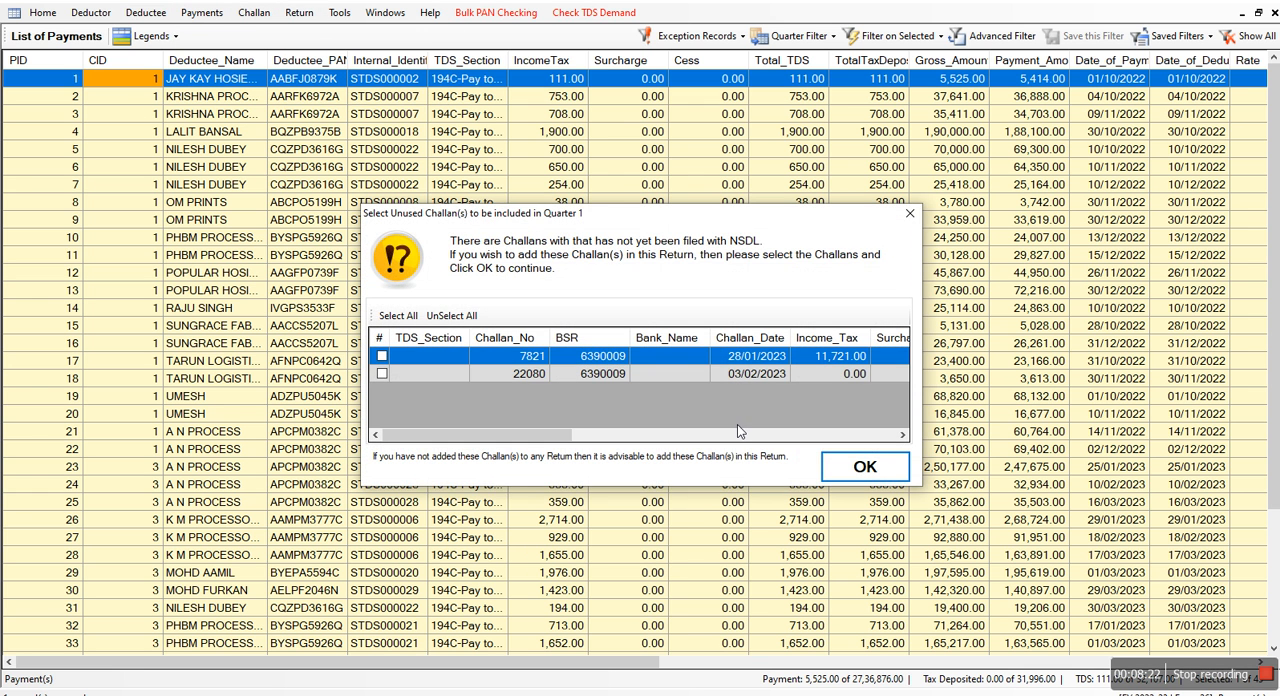
pyautogui.click(865, 467)
pyautogui.click(688, 127)
pyautogui.click(641, 176)
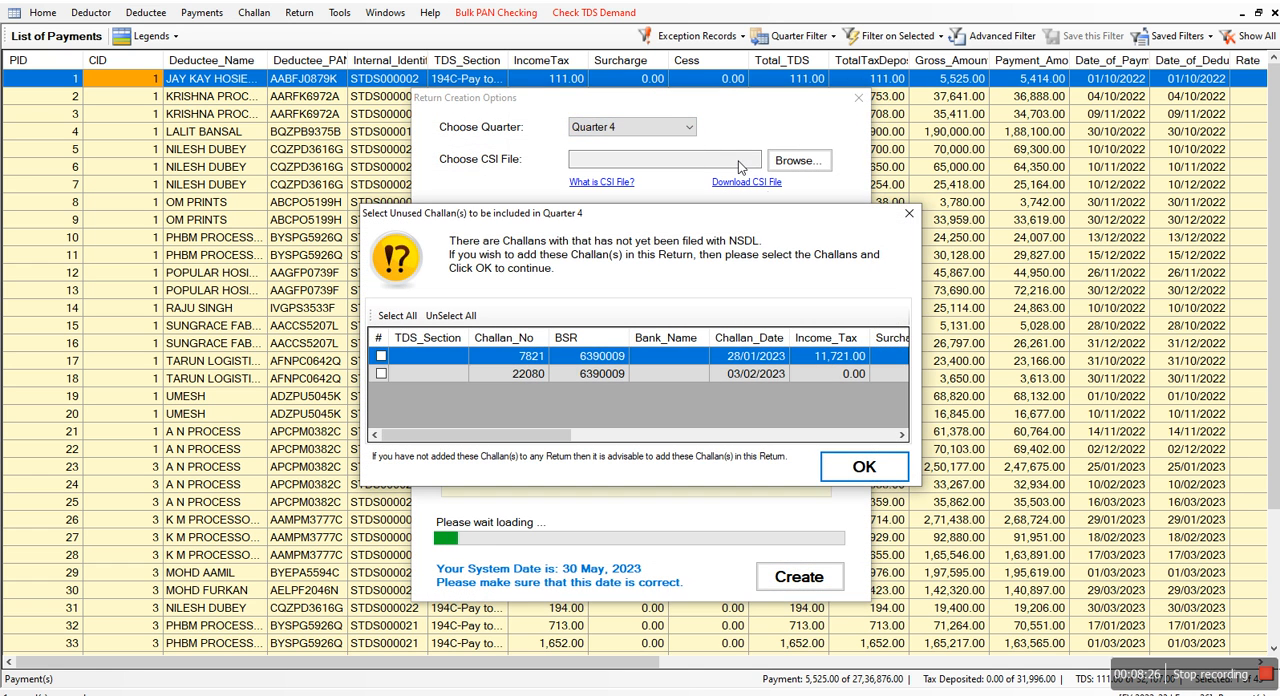
pyautogui.click(903, 218)
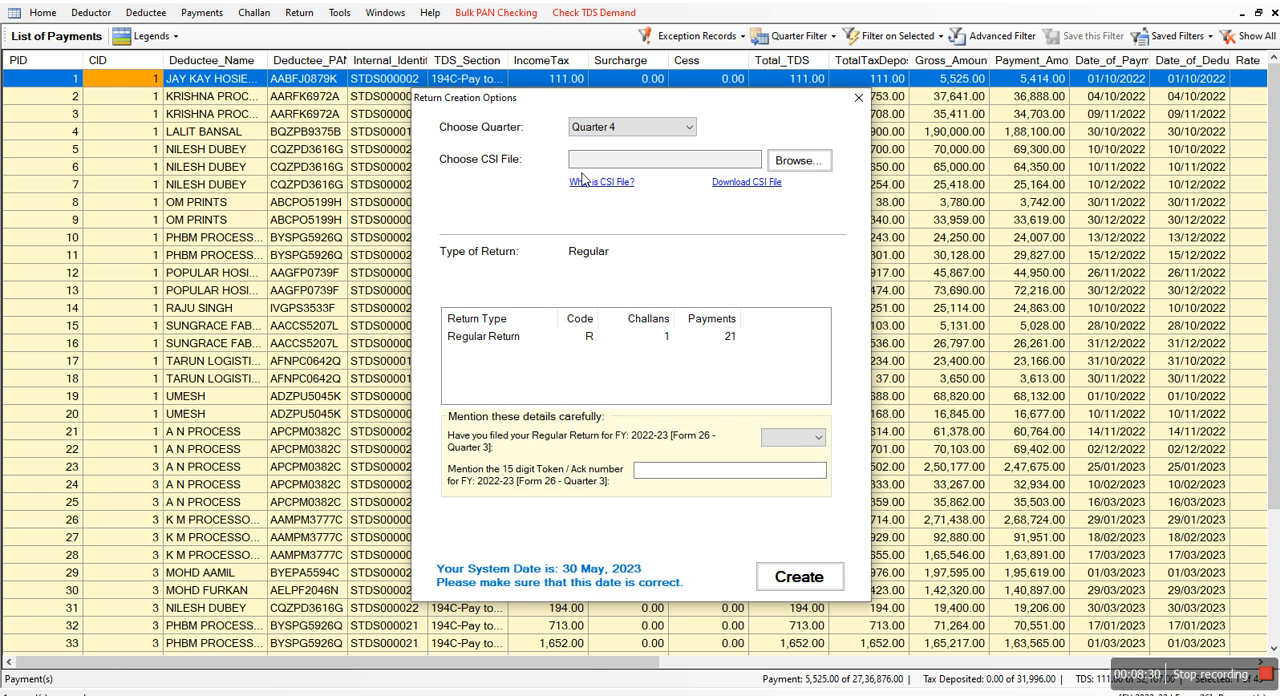
# Browse for the return's CSI file and open the My Drive folder on Google Drive (G:)
pyautogui.click(816, 164)
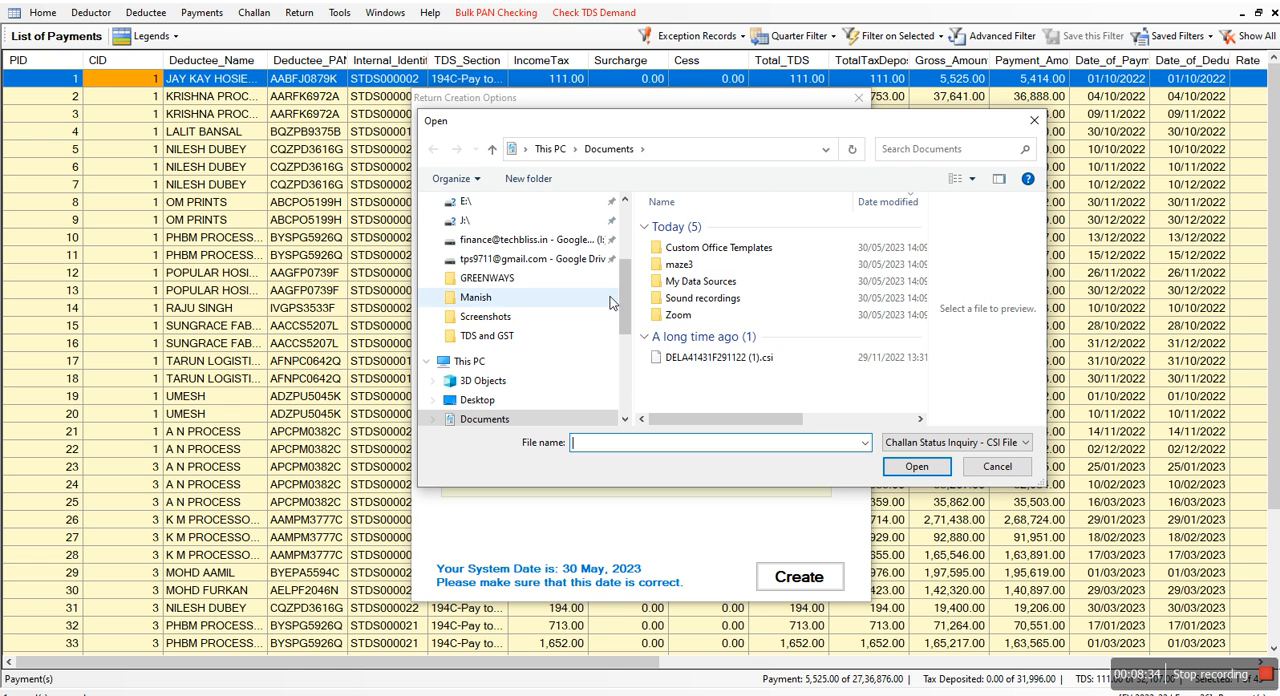
pyautogui.moveTo(624, 284); pyautogui.dragTo(630, 348)
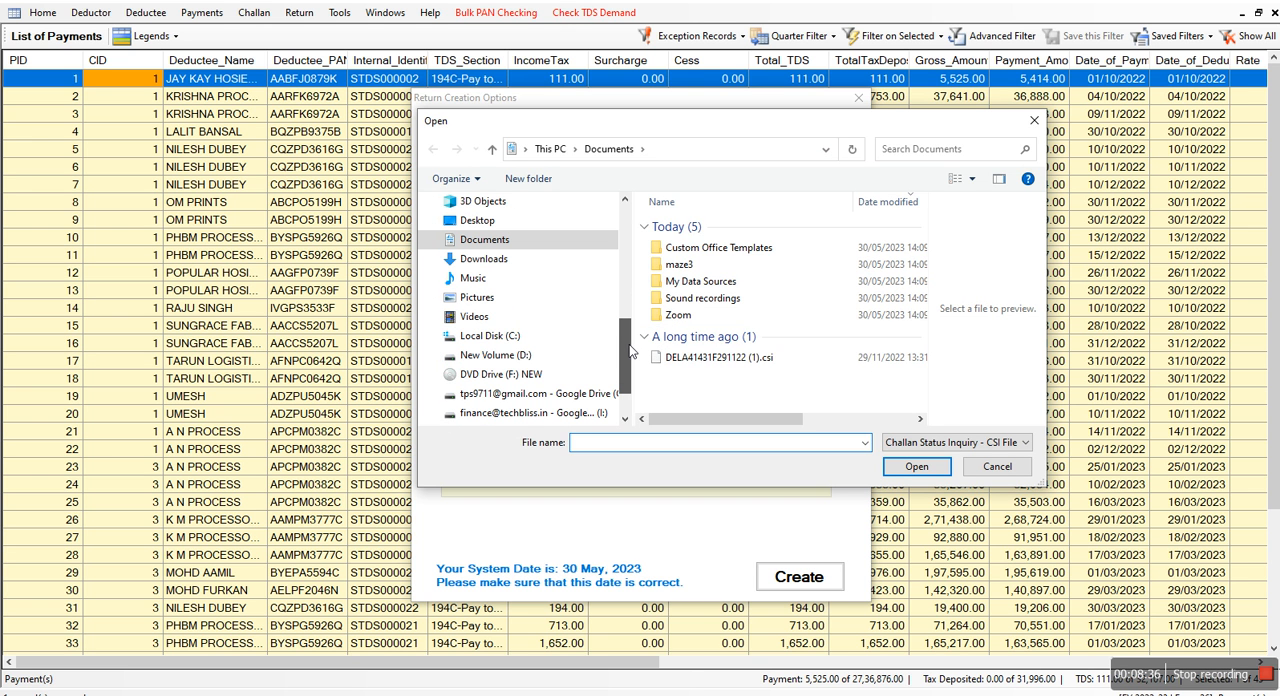
pyautogui.click(527, 400)
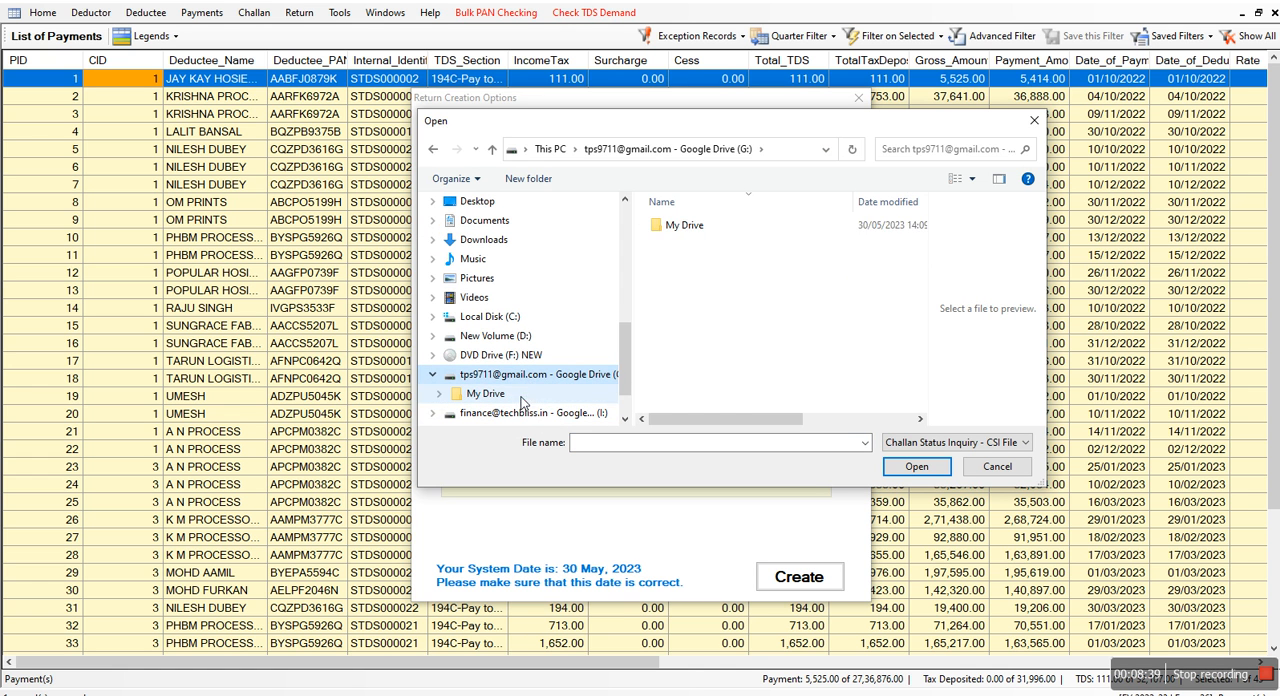
pyautogui.doubleClick(685, 226)
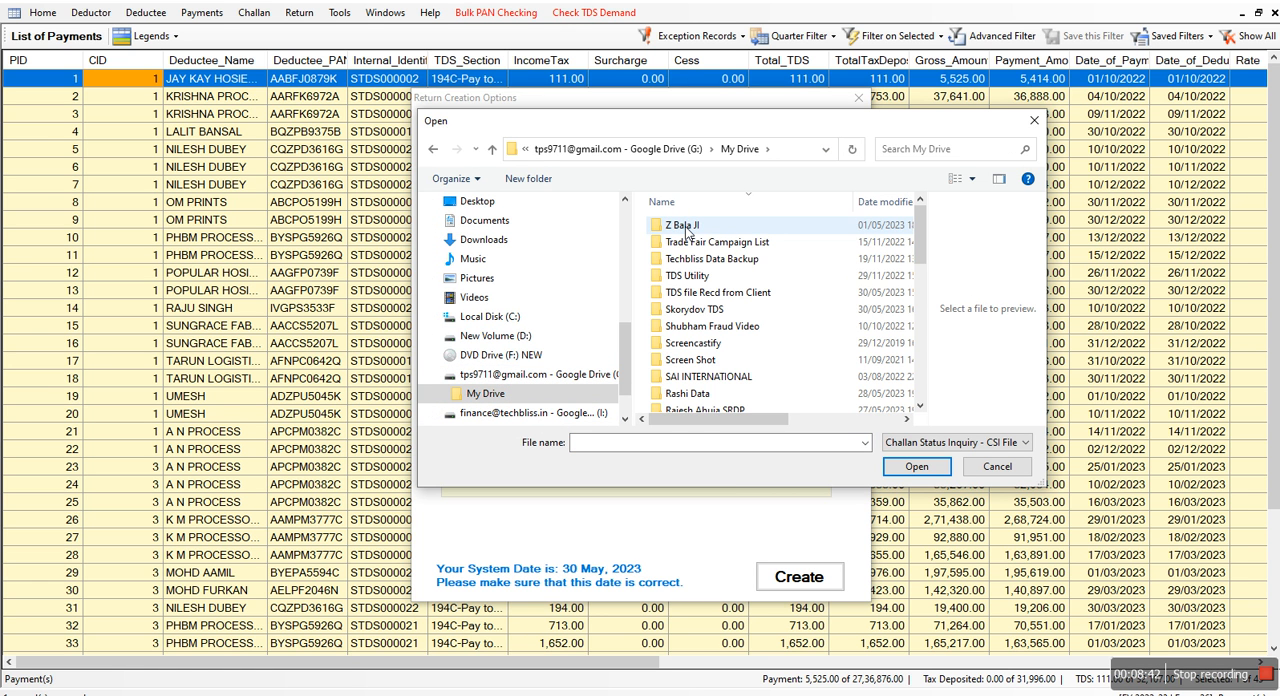
# Find and select the Skorydov TDS folder in My Drive
pyautogui.click(687, 229)
pyautogui.press('s')
pyautogui.press('s')
pyautogui.press('s')
pyautogui.press('s')
pyautogui.press('s')
pyautogui.press('s')
pyautogui.press('s')
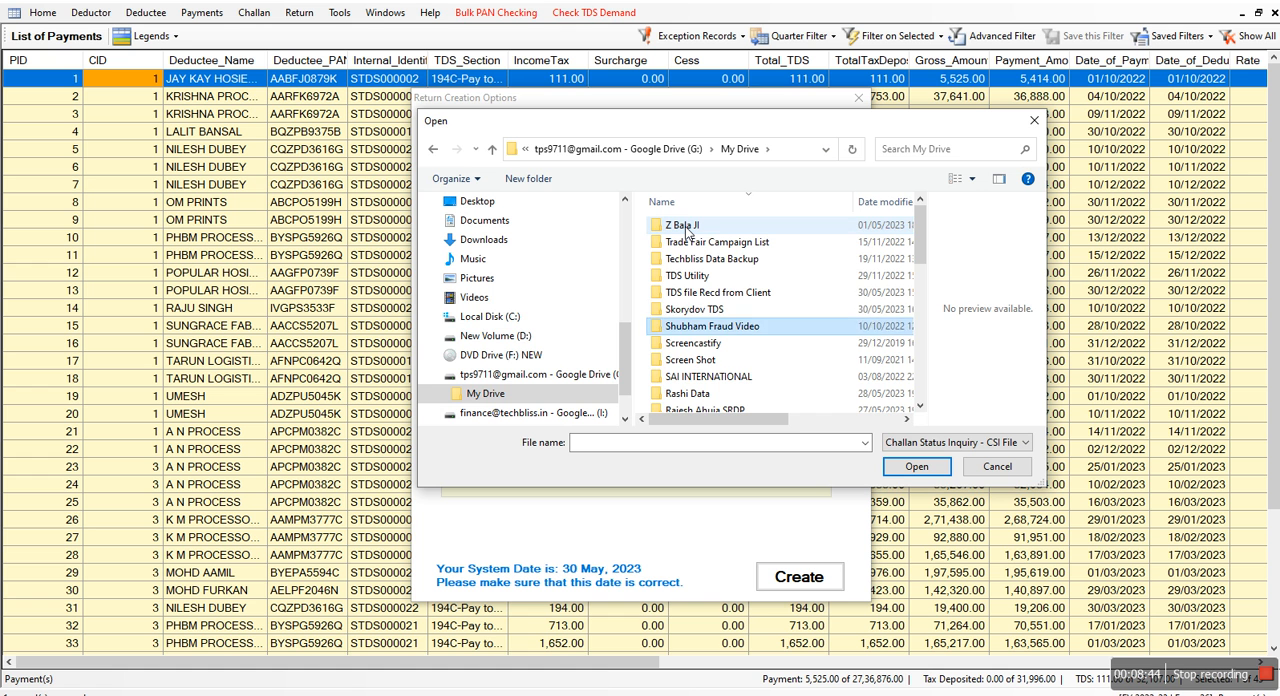
pyautogui.press('s')
pyautogui.press('s')
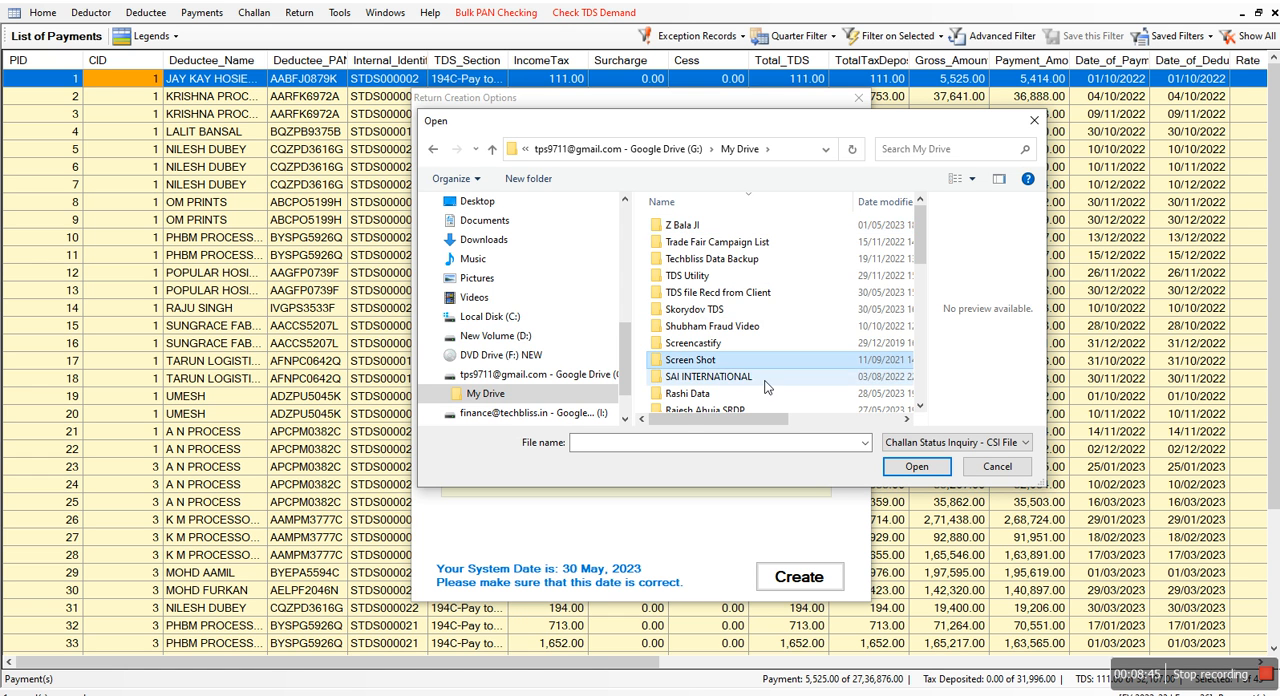
pyautogui.click(913, 242)
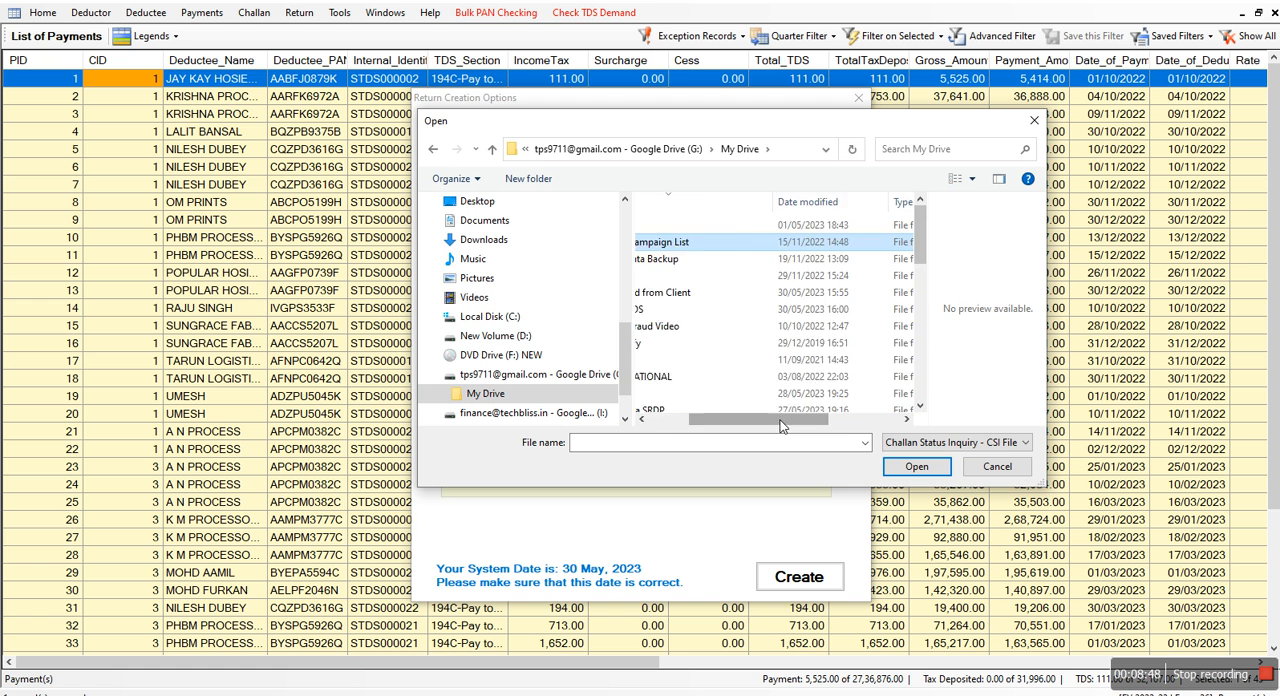
pyautogui.moveTo(777, 421); pyautogui.dragTo(668, 429)
pyautogui.scroll(-1, 738, 390)
pyautogui.scroll(-2, 738, 395)
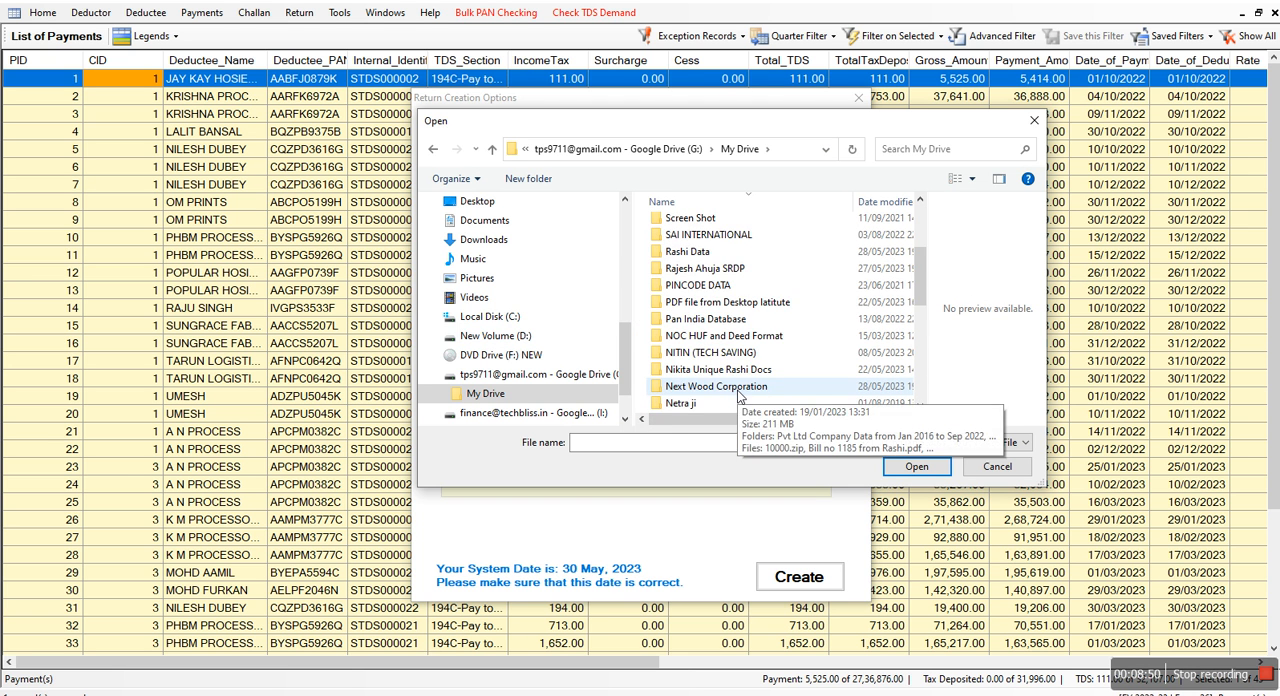
pyautogui.scroll(-2, 738, 395)
pyautogui.press('s')
pyautogui.press('s')
pyautogui.press('s')
pyautogui.press('s')
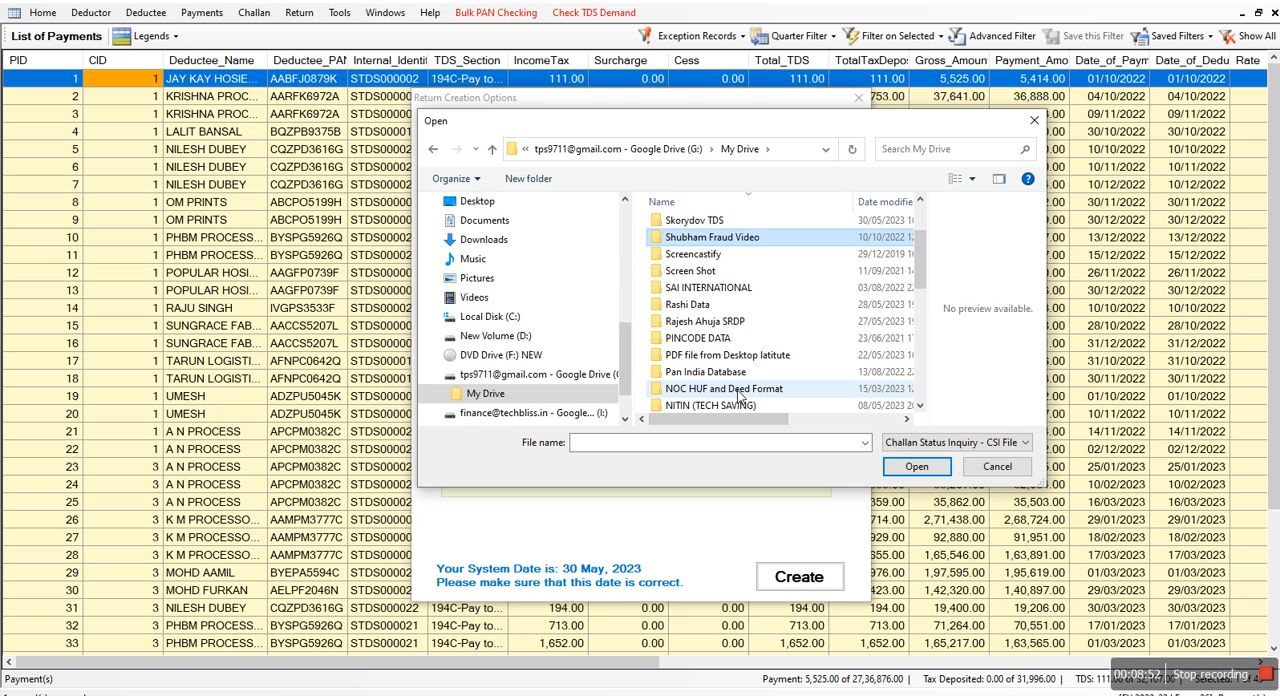
pyautogui.press('s')
pyautogui.press('s')
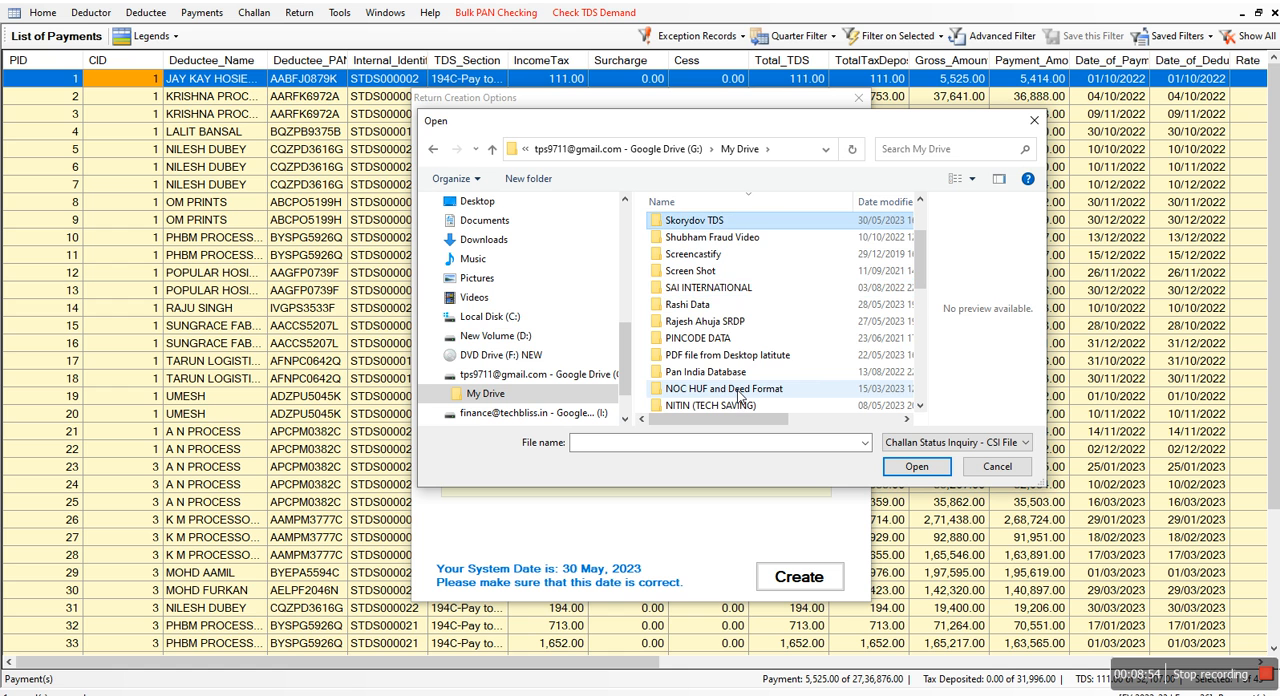
# Load the CSI file from the Nav Durga folder inside Skorydov TDS into the return options
pyautogui.doubleClick(712, 221)
pyautogui.doubleClick(712, 222)
pyautogui.click(712, 225)
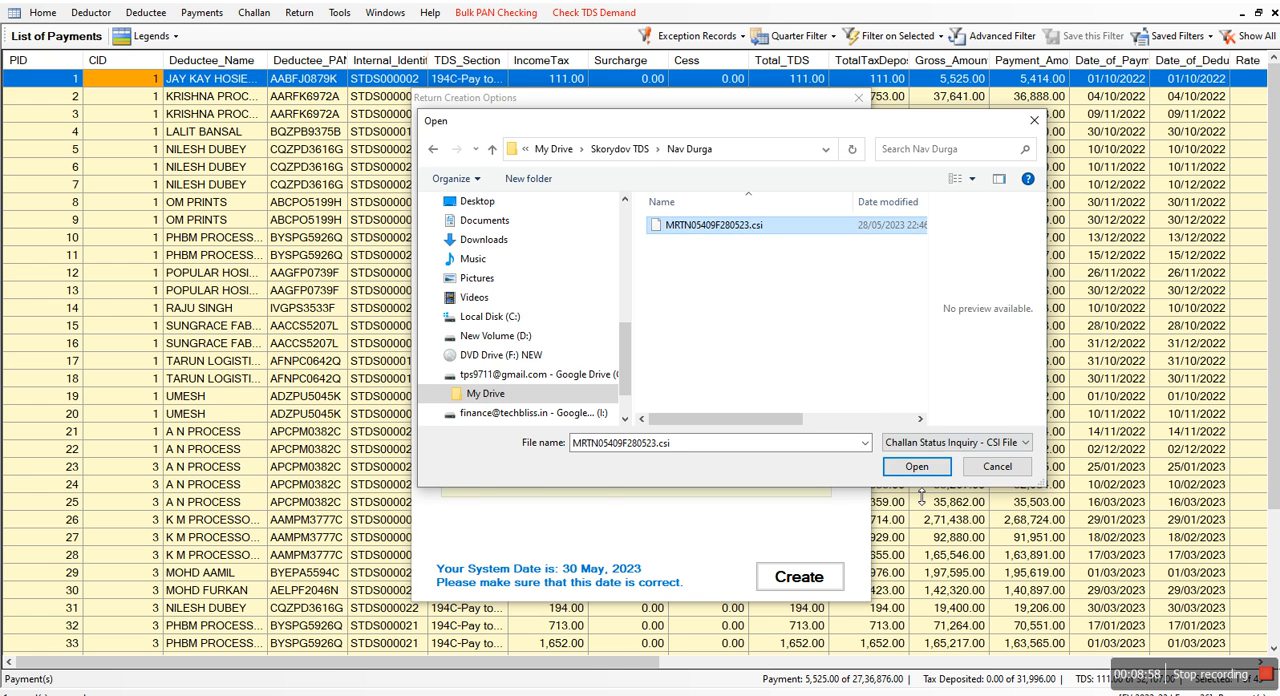
pyautogui.click(912, 467)
# Answer Yes to having filed the Form 26 Quarter 3 regular return for FY 2022-23, and activate the token number field
pyautogui.click(779, 438)
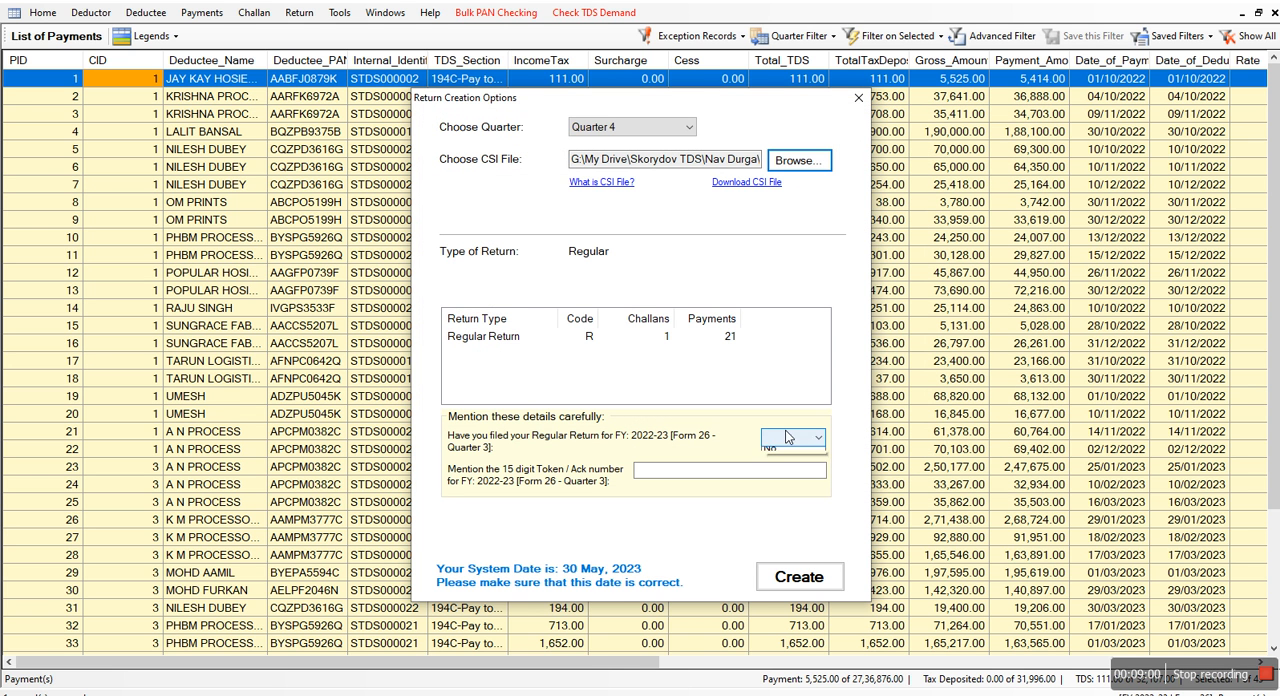
pyautogui.click(788, 467)
pyautogui.click(768, 476)
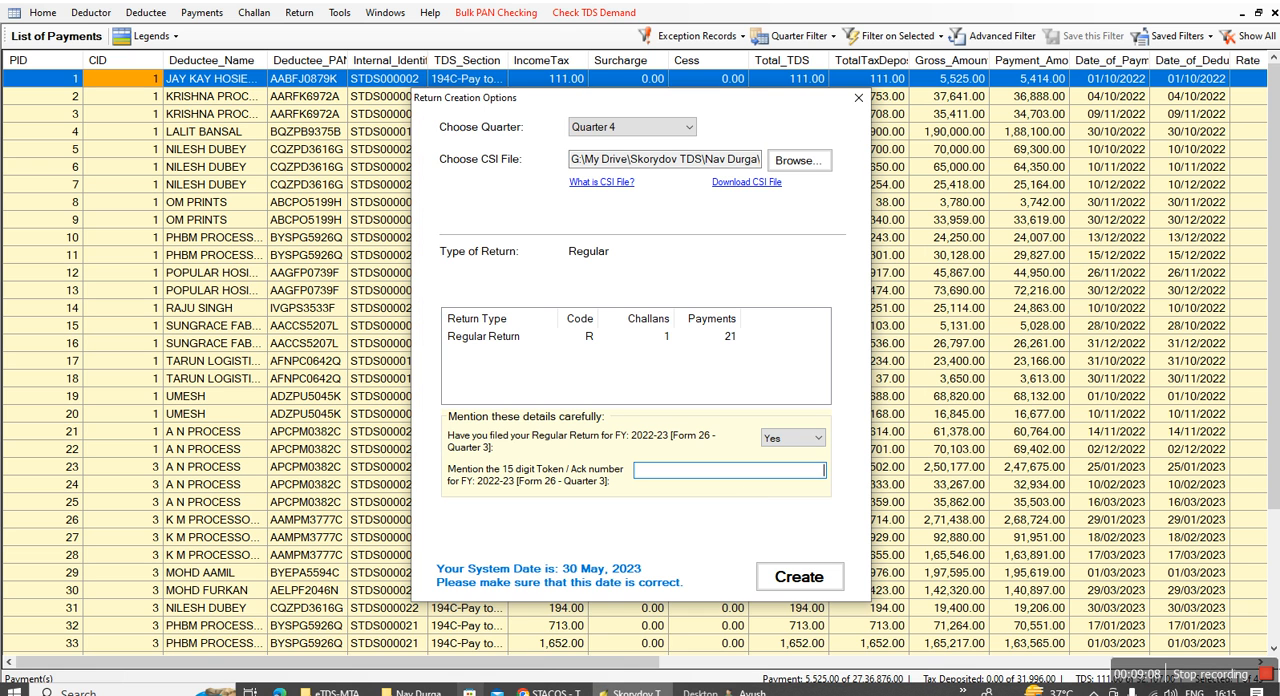
# Switch to File Explorer, open the Q-3 Form 26Q acknowledgement PDF in the Nav Durga folder, and find the RRR number
pyautogui.moveTo(410, 690)
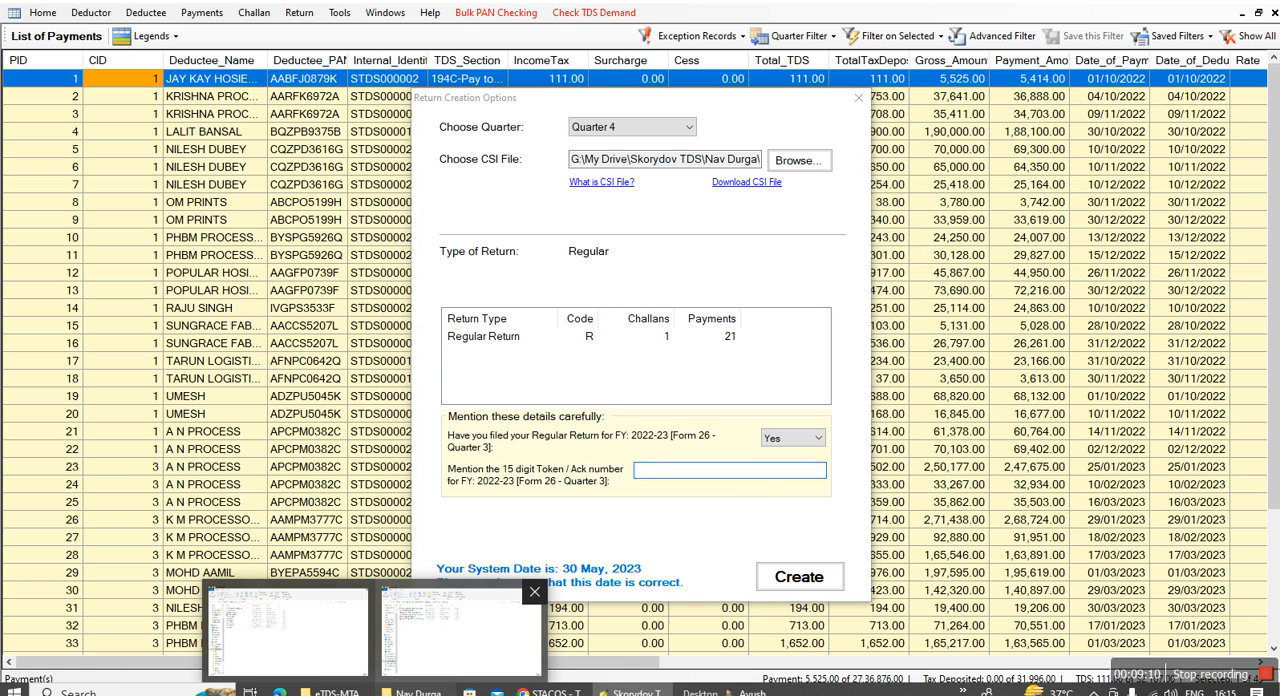
pyautogui.click(460, 630)
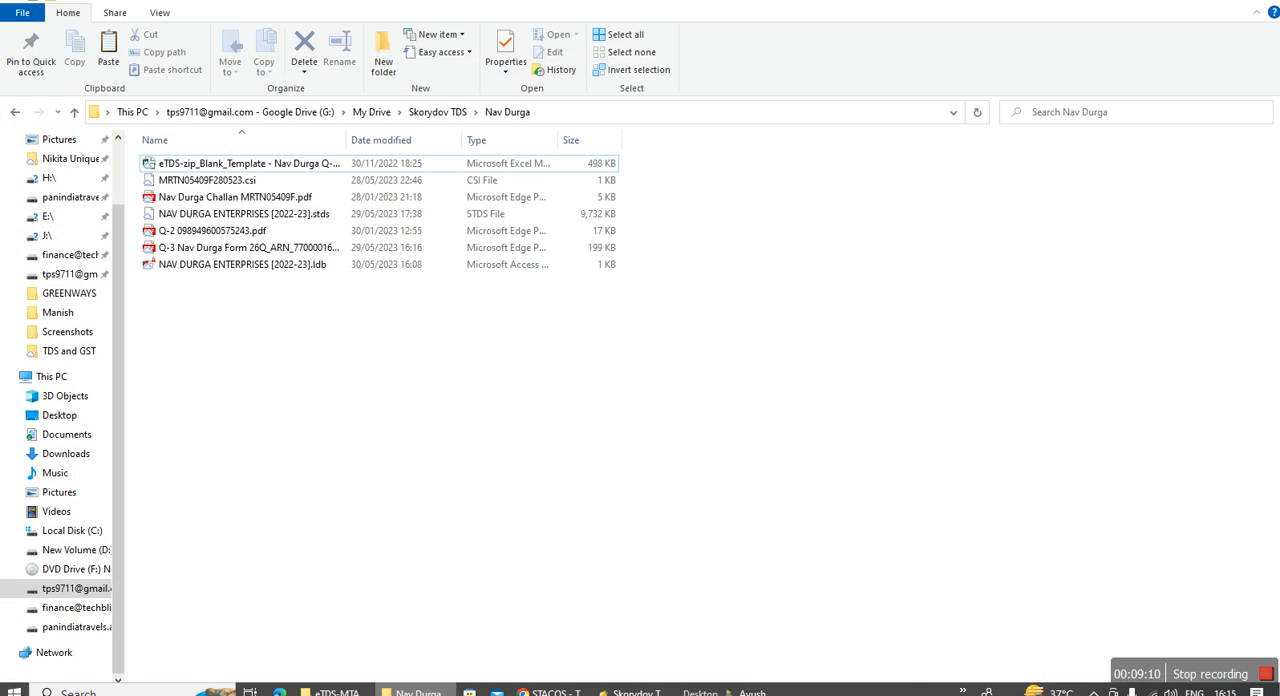
pyautogui.doubleClick(196, 249)
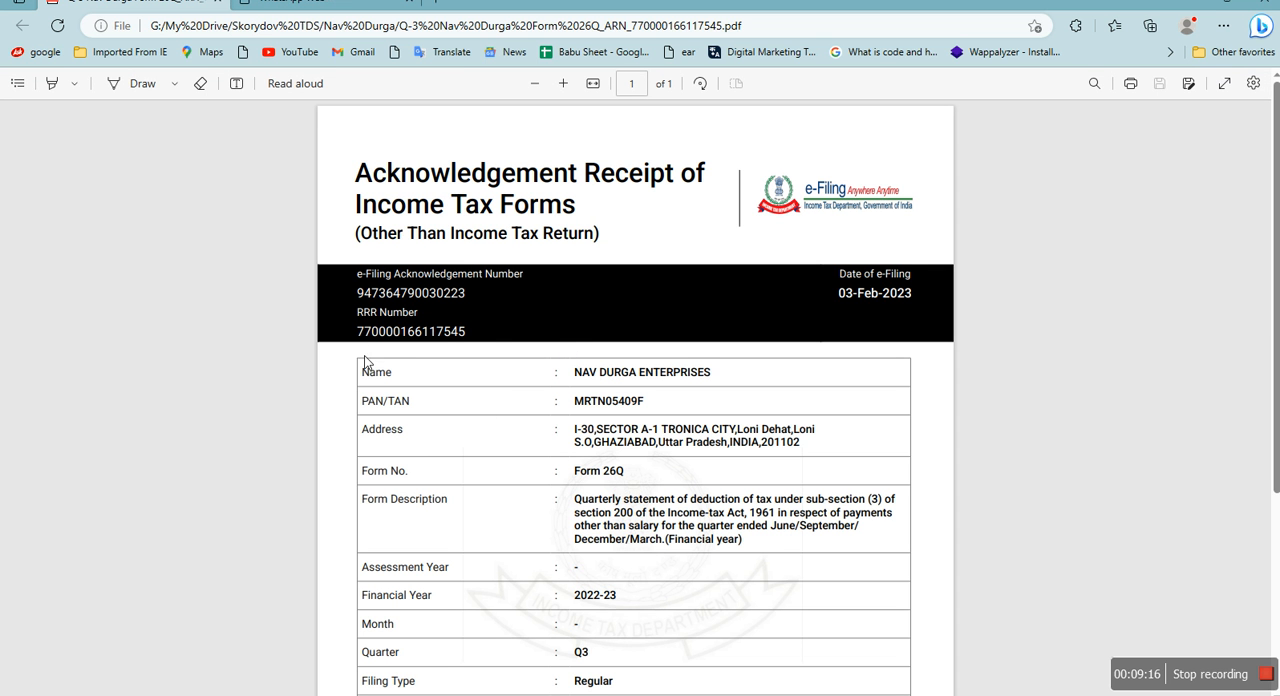
pyautogui.moveTo(364, 345); pyautogui.dragTo(526, 343)
# Switch to the browser with the Protean site, review the effective date in the RPU version 4.6 key features PDF, and return to Skorydov TDS Suite
pyautogui.hotkey('ctrl', 'Tab')
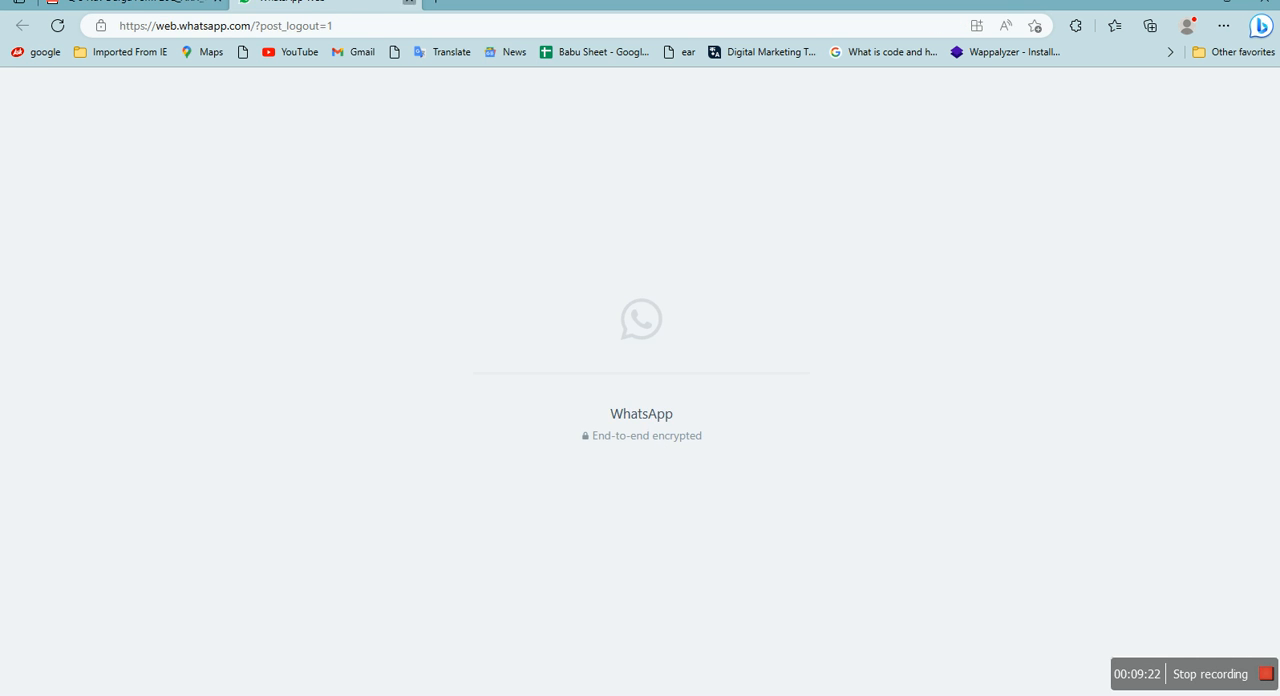
pyautogui.hotkey('ctrl', 'shift', 'Tab')
pyautogui.hotkey('alt', 'Tab')
pyautogui.hotkey('alt', 'Tab')
pyautogui.hotkey('alt', 'Tab')
pyautogui.hotkey('alt', 'Tab')
pyautogui.hotkey('alt', 'Tab')
pyautogui.hotkey('alt', 'Tab')
pyautogui.click(868, 2)
pyautogui.click(676, 2)
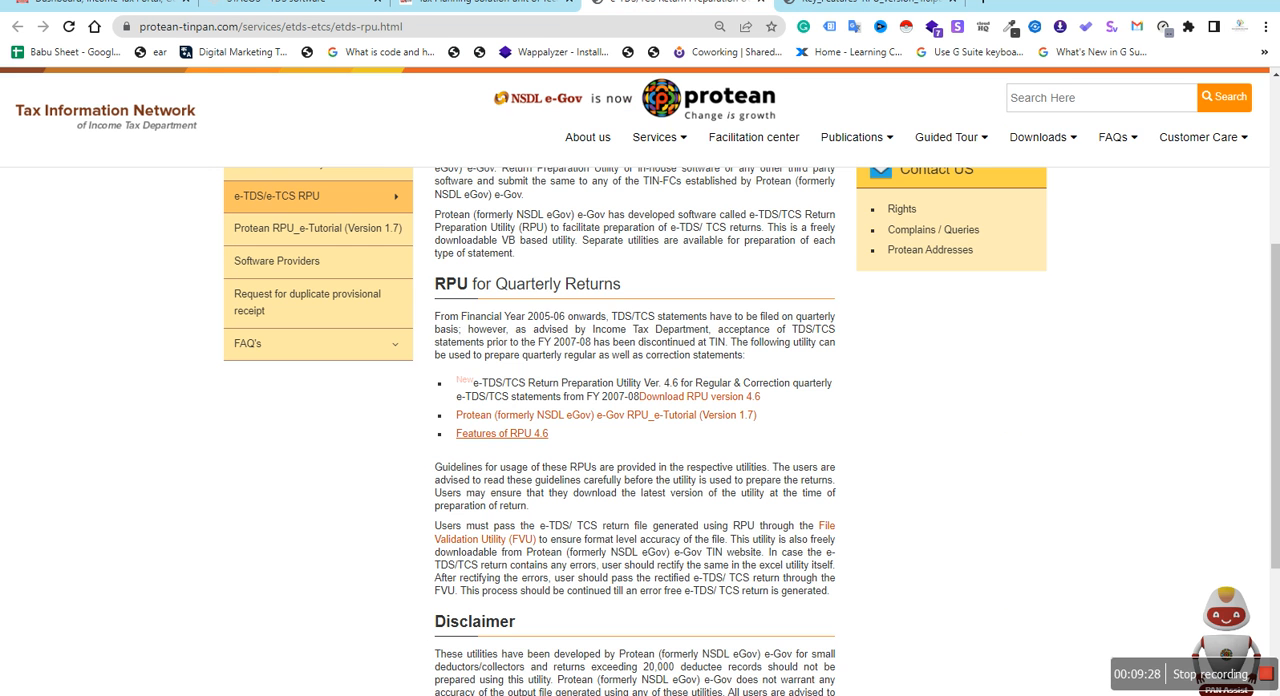
pyautogui.click(866, 2)
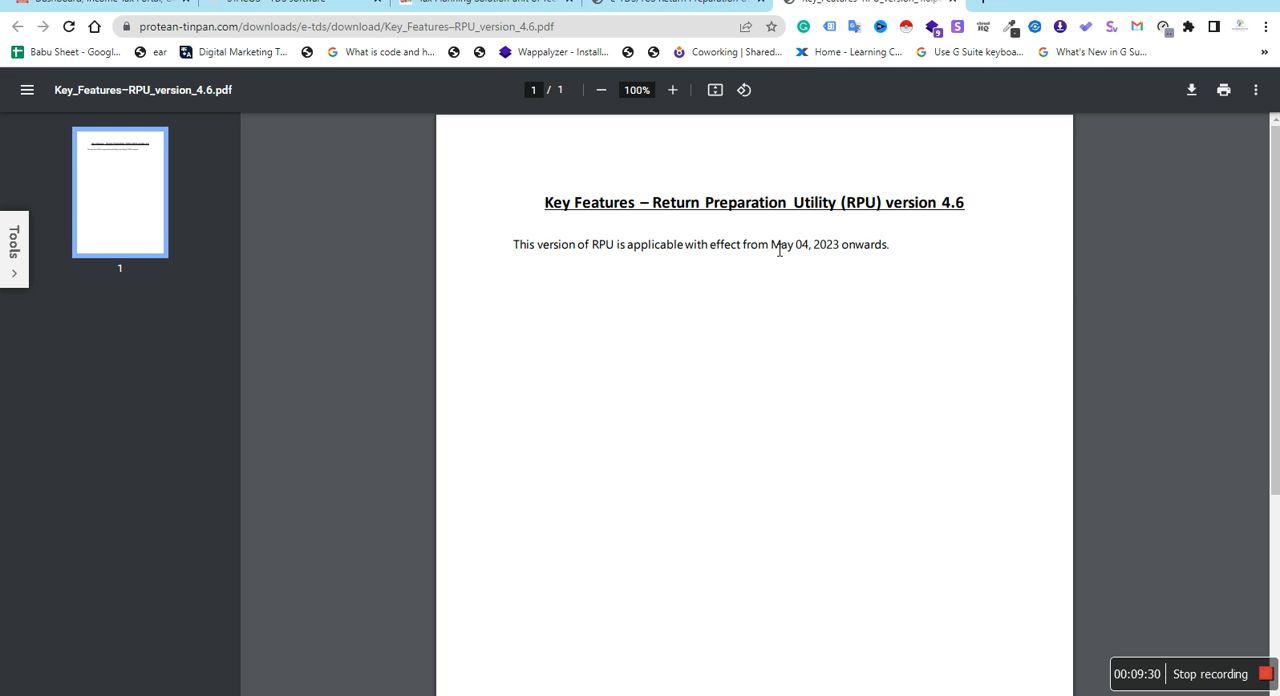
pyautogui.moveTo(771, 250); pyautogui.dragTo(861, 255)
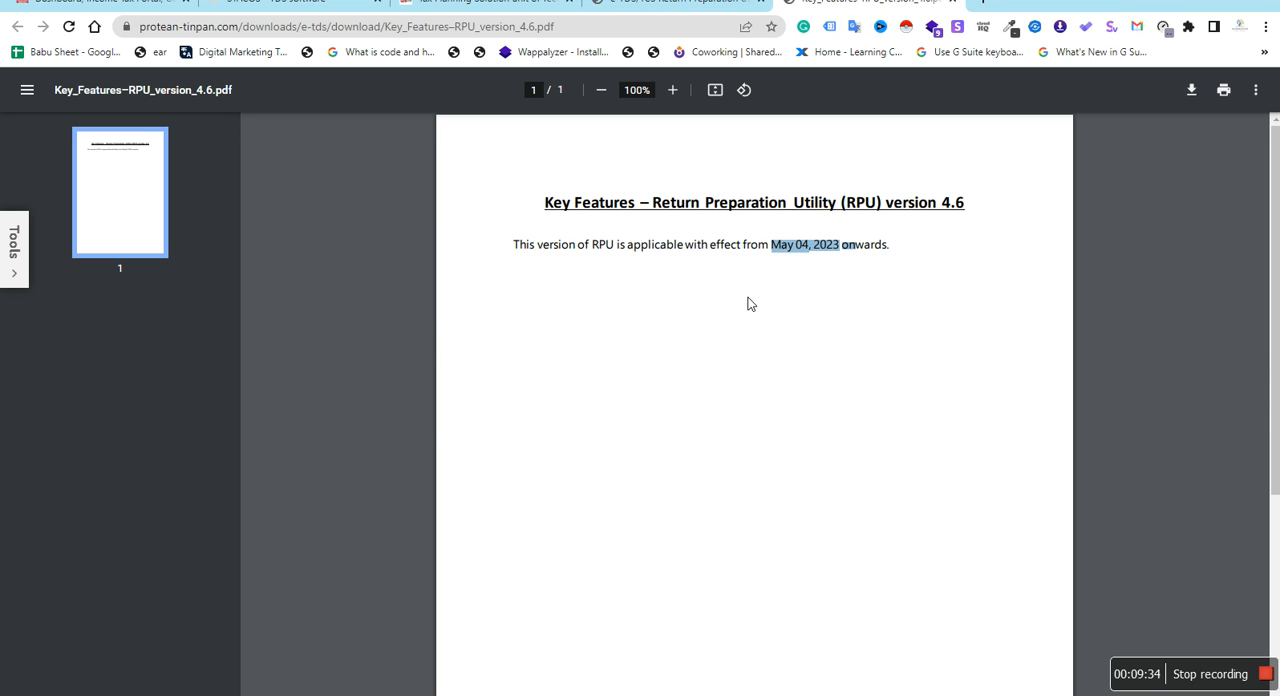
pyautogui.hotkey('alt', 'Tab')
pyautogui.hotkey('alt', 'Tab')
pyautogui.hotkey('alt', 'Tab')
pyautogui.hotkey('alt', 'Tab')
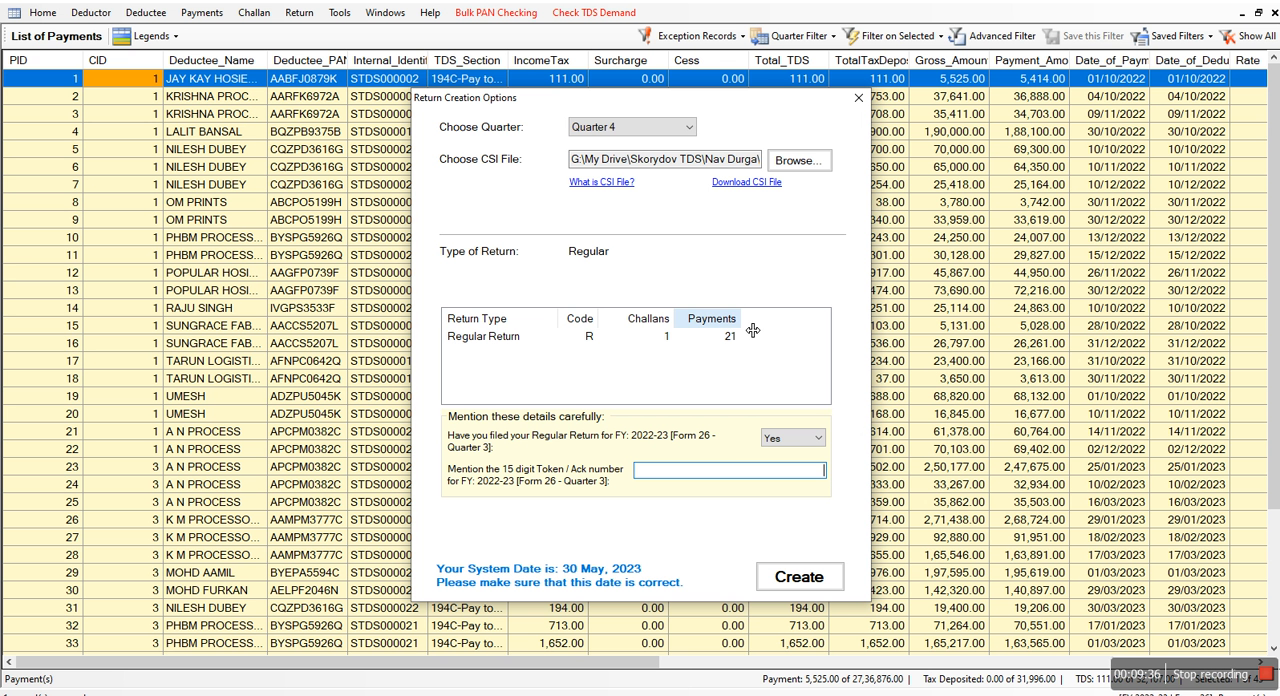
# Create the return with the Quarter 3 token number pasted in, no GST number, and the check for structurally invalid PANs and internal identifiers
pyautogui.hotkey('ctrl', 'v')
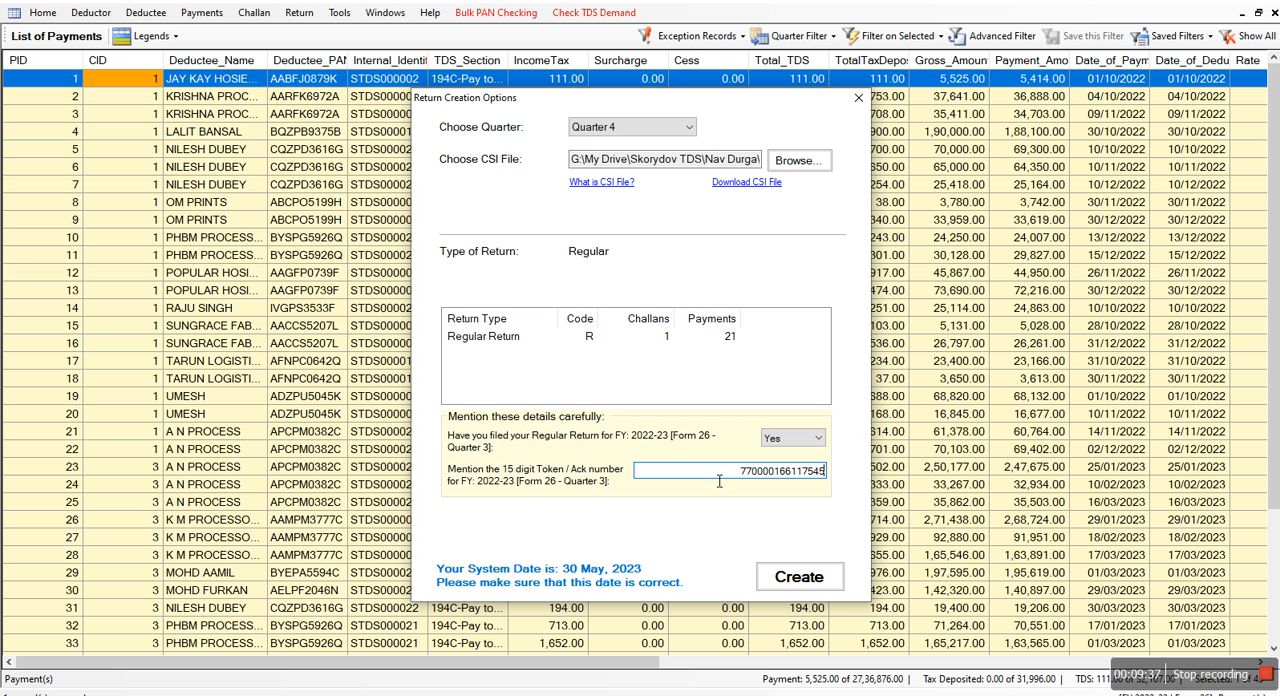
pyautogui.click(795, 578)
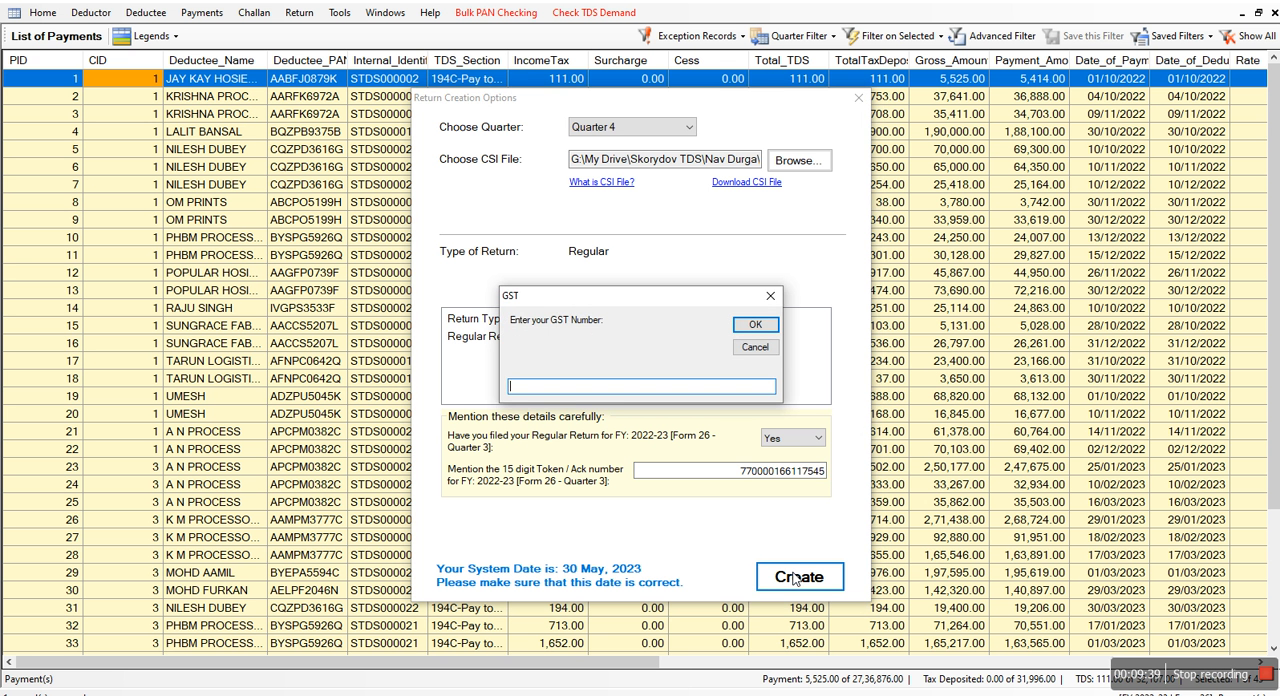
pyautogui.click(766, 348)
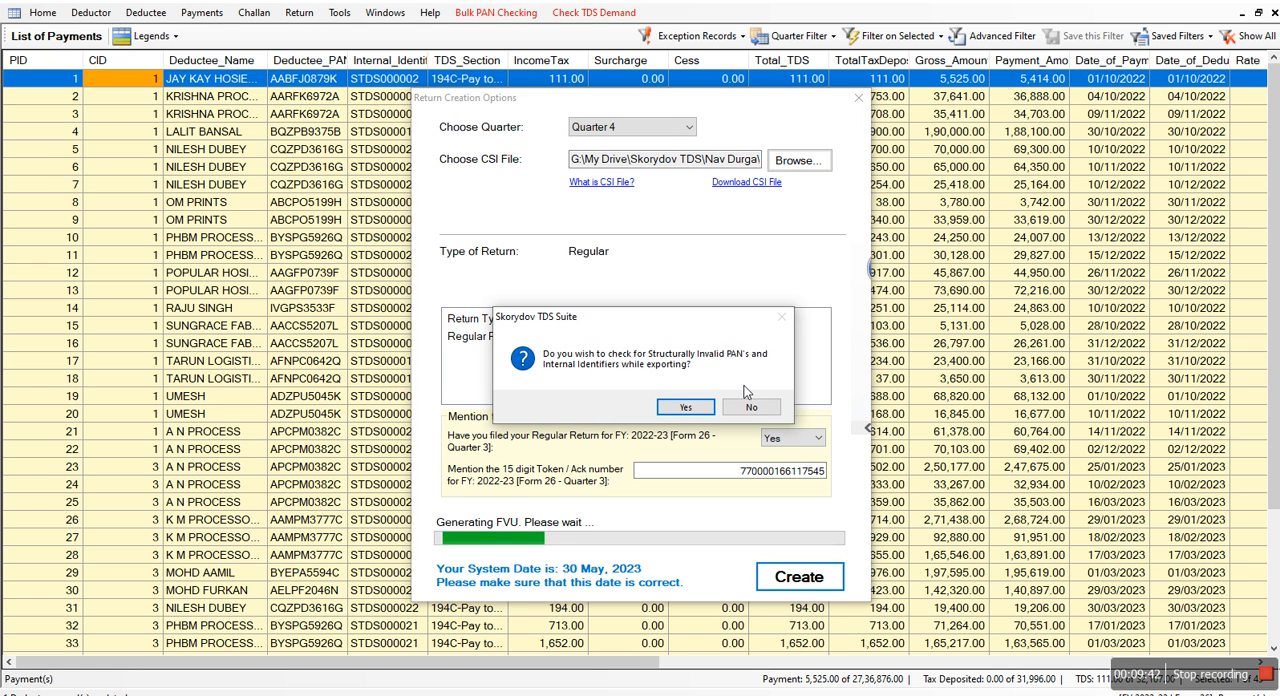
pyautogui.click(686, 407)
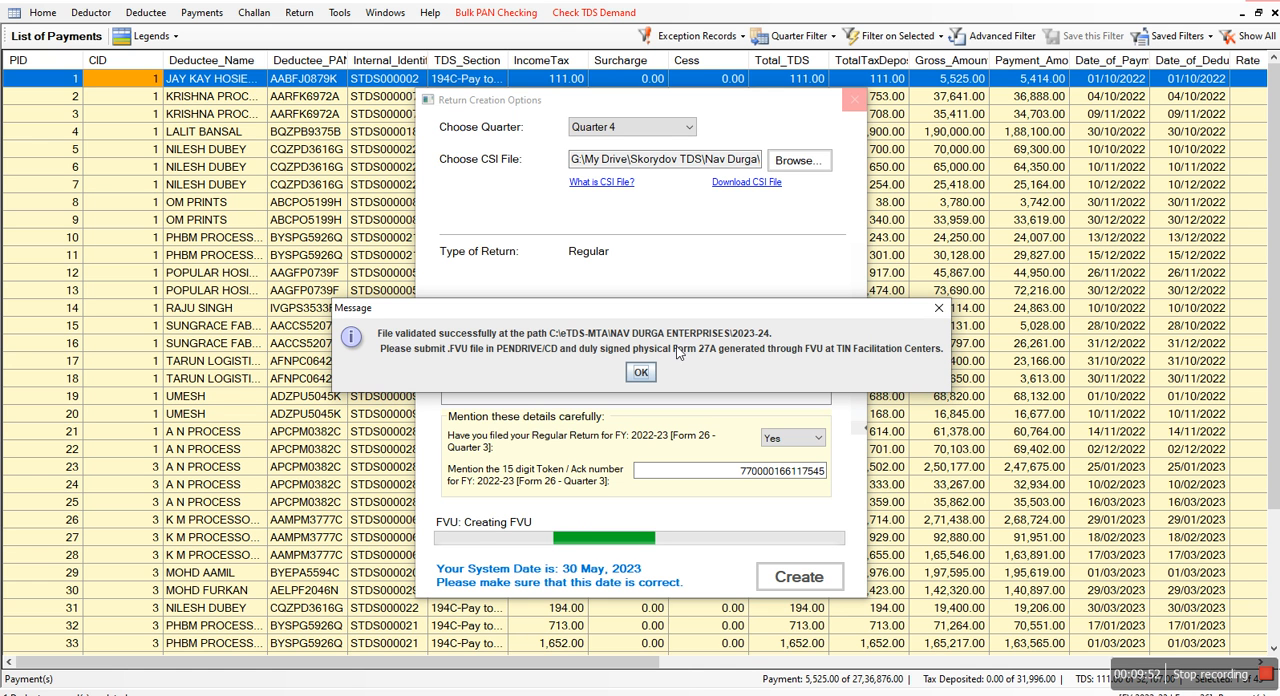
pyautogui.click(638, 373)
pyautogui.click(641, 377)
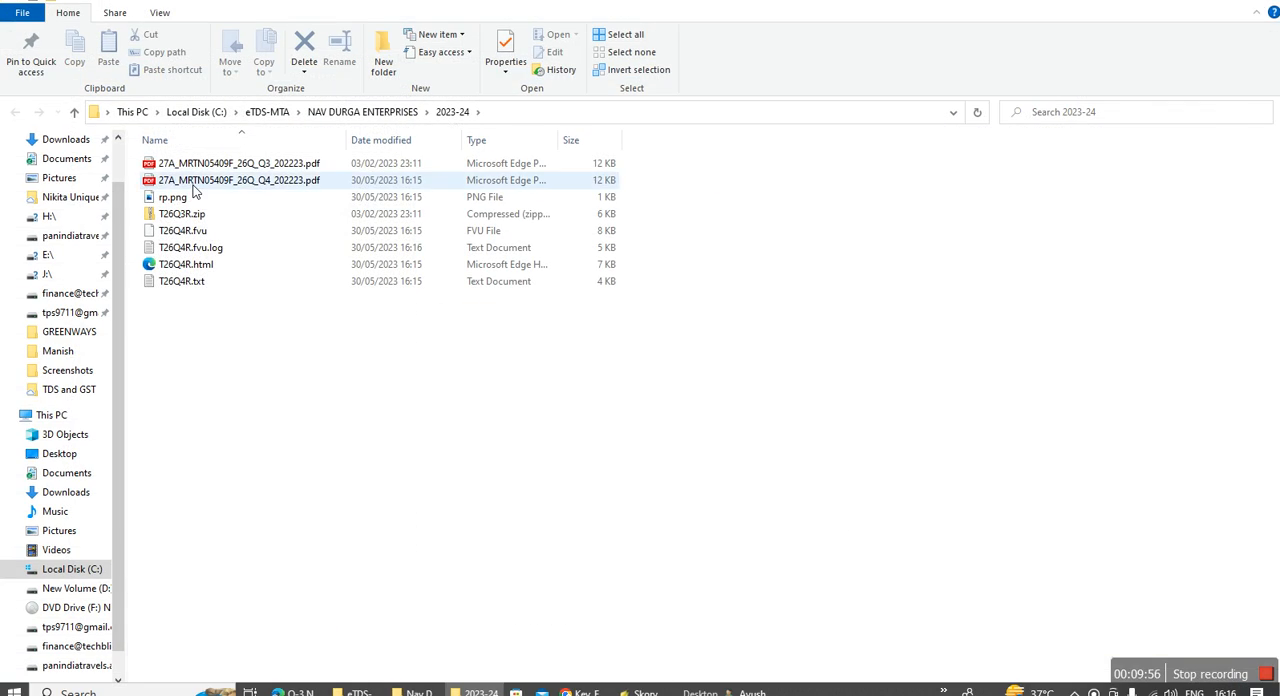
# Open the Quarter 4 Form 27A PDF from the 2023-24 folder, examine its period dates, and close it and the Quarter 3 acknowledgement
pyautogui.press('super+Down')
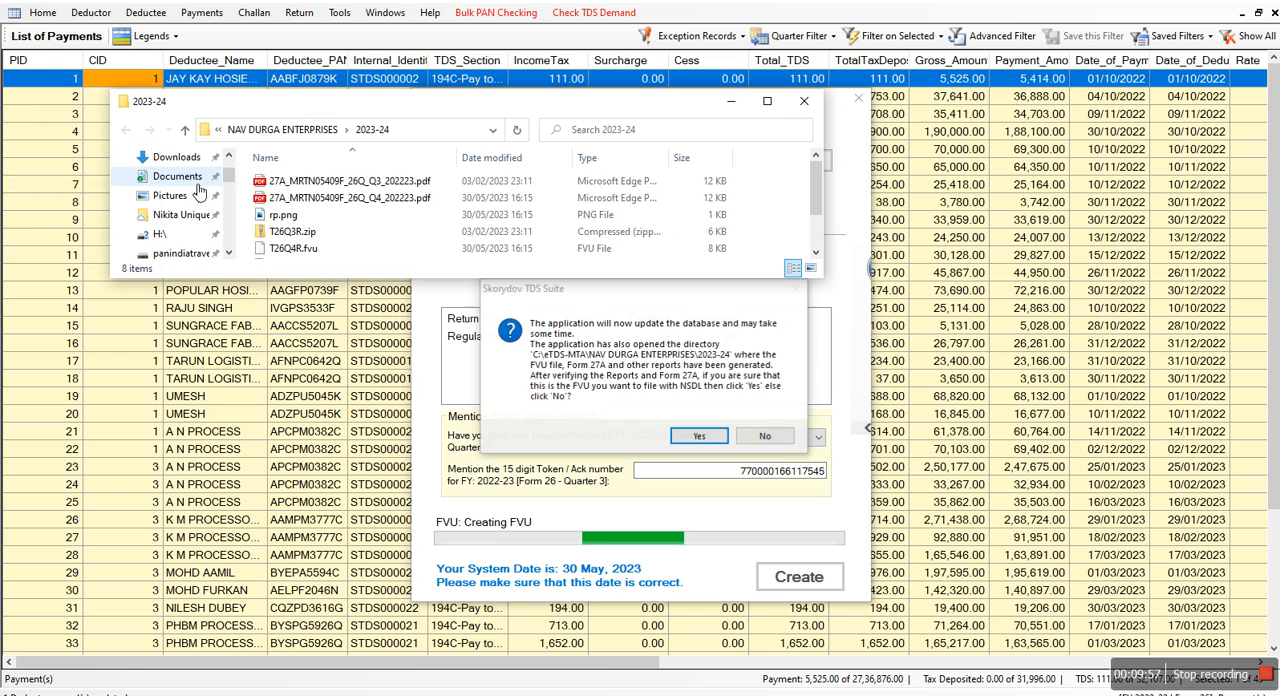
pyautogui.click(760, 104)
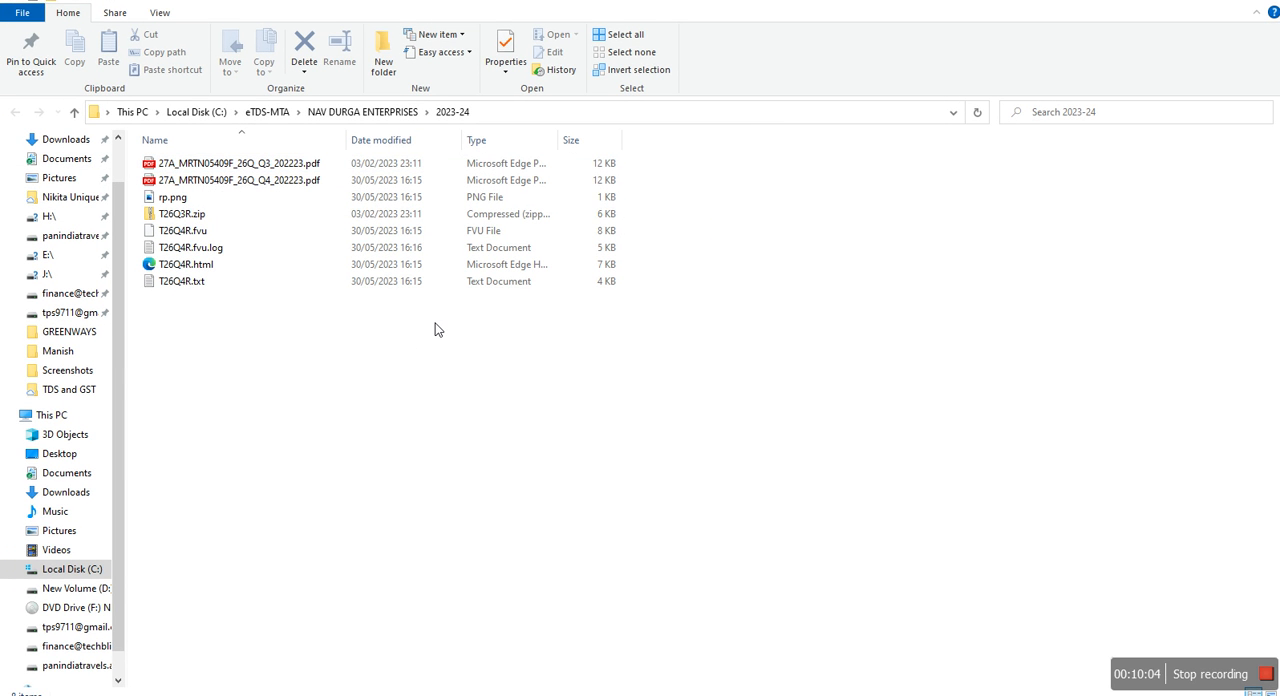
pyautogui.doubleClick(265, 189)
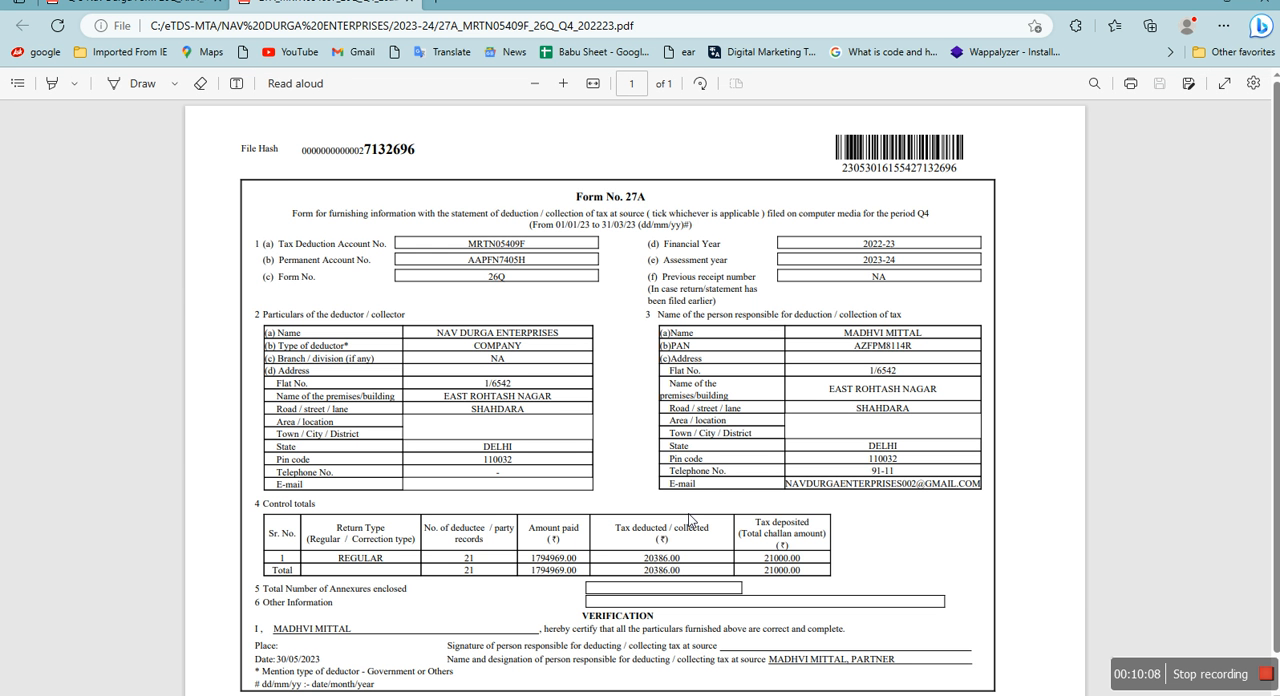
pyautogui.moveTo(576, 232); pyautogui.dragTo(648, 230)
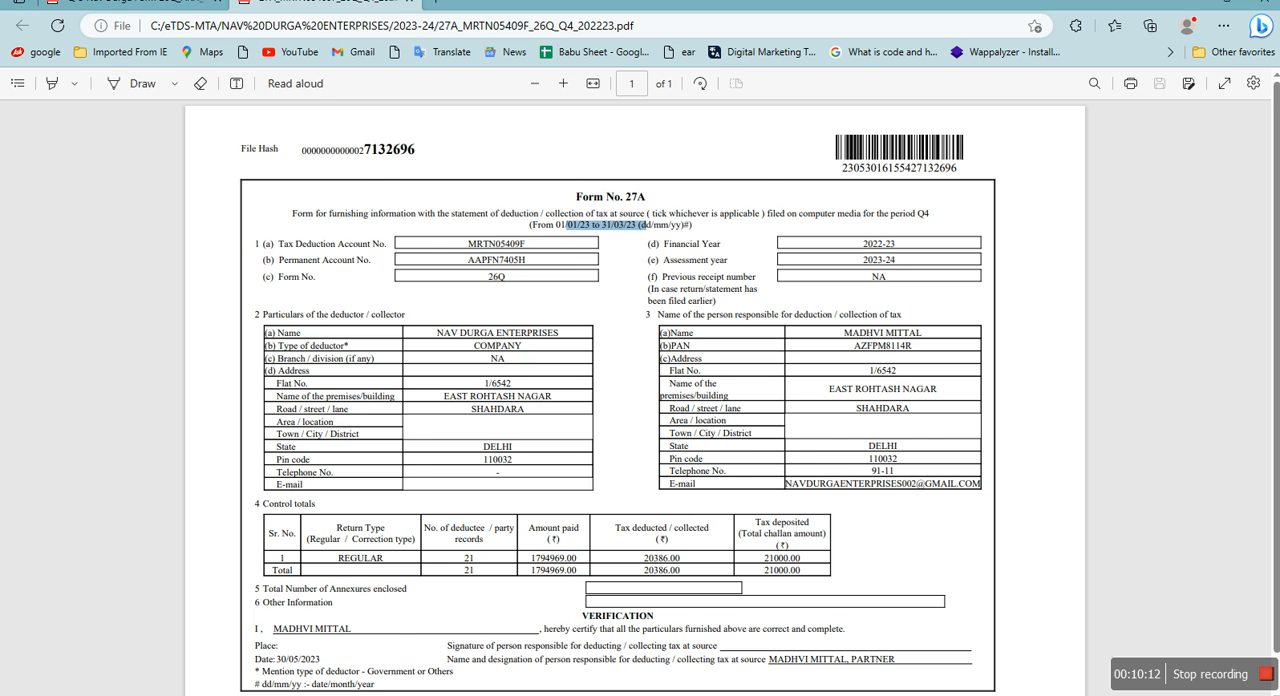
pyautogui.click(409, 3)
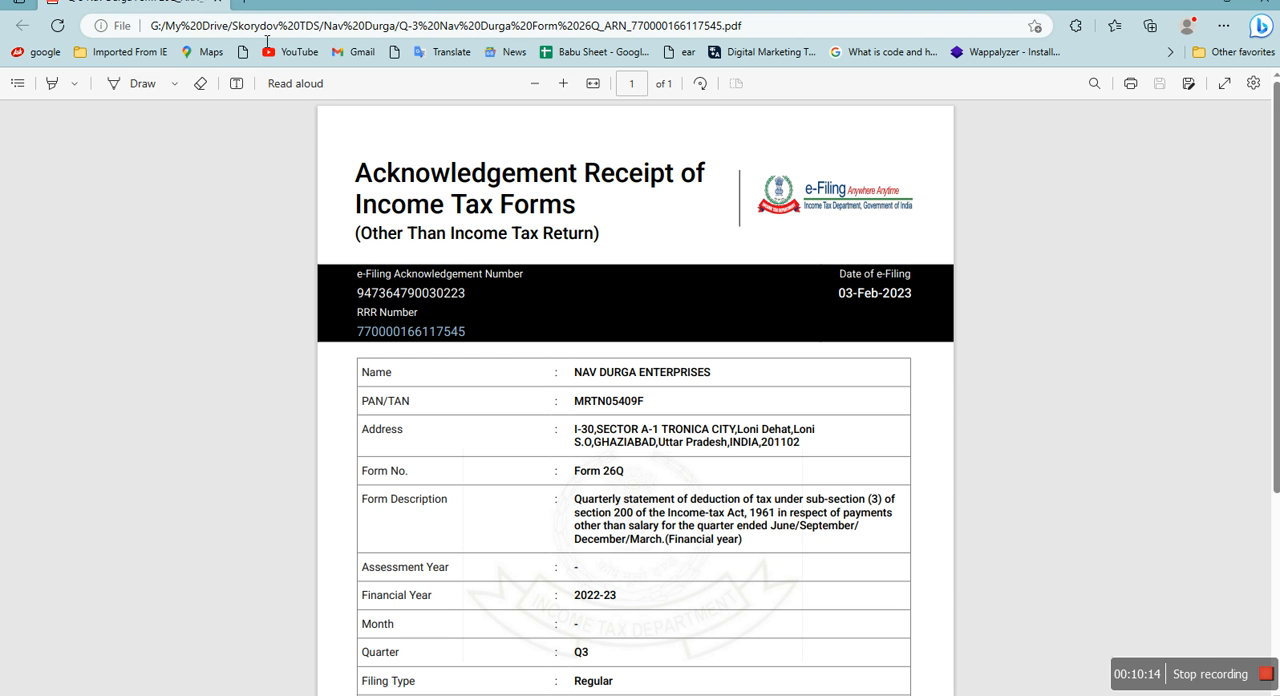
pyautogui.scroll(-4, 697, 422)
pyautogui.scroll(4, 697, 422)
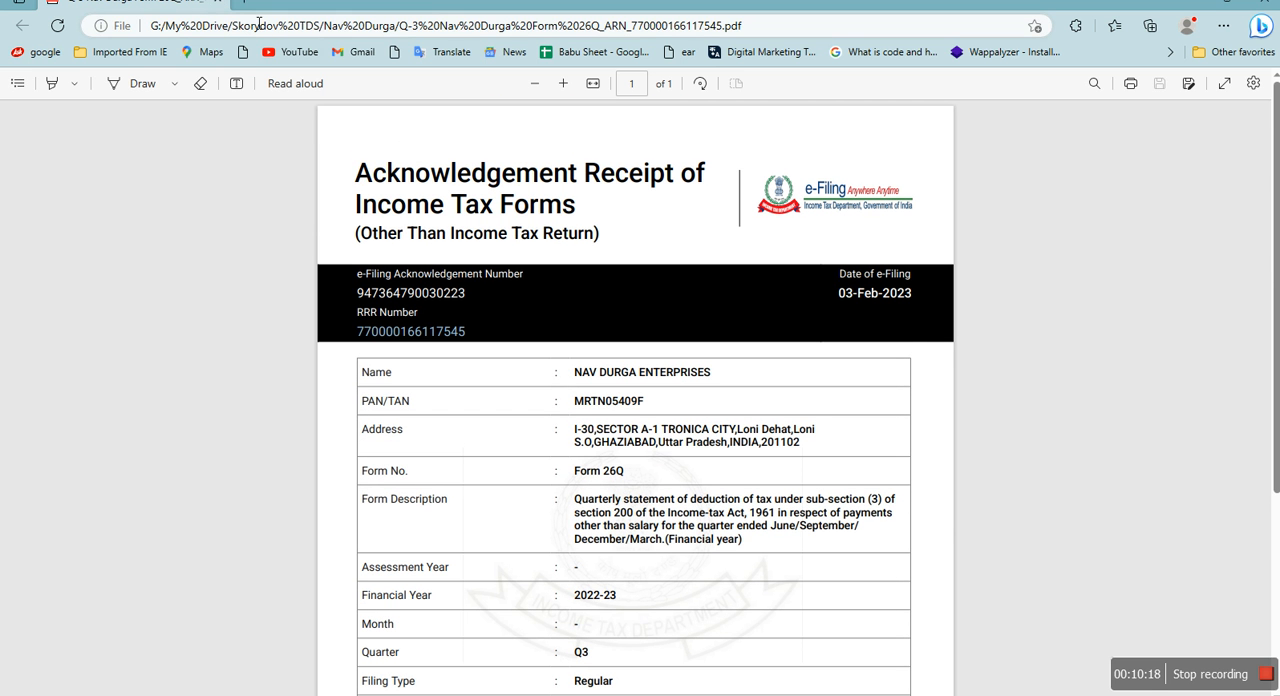
pyautogui.click(216, 4)
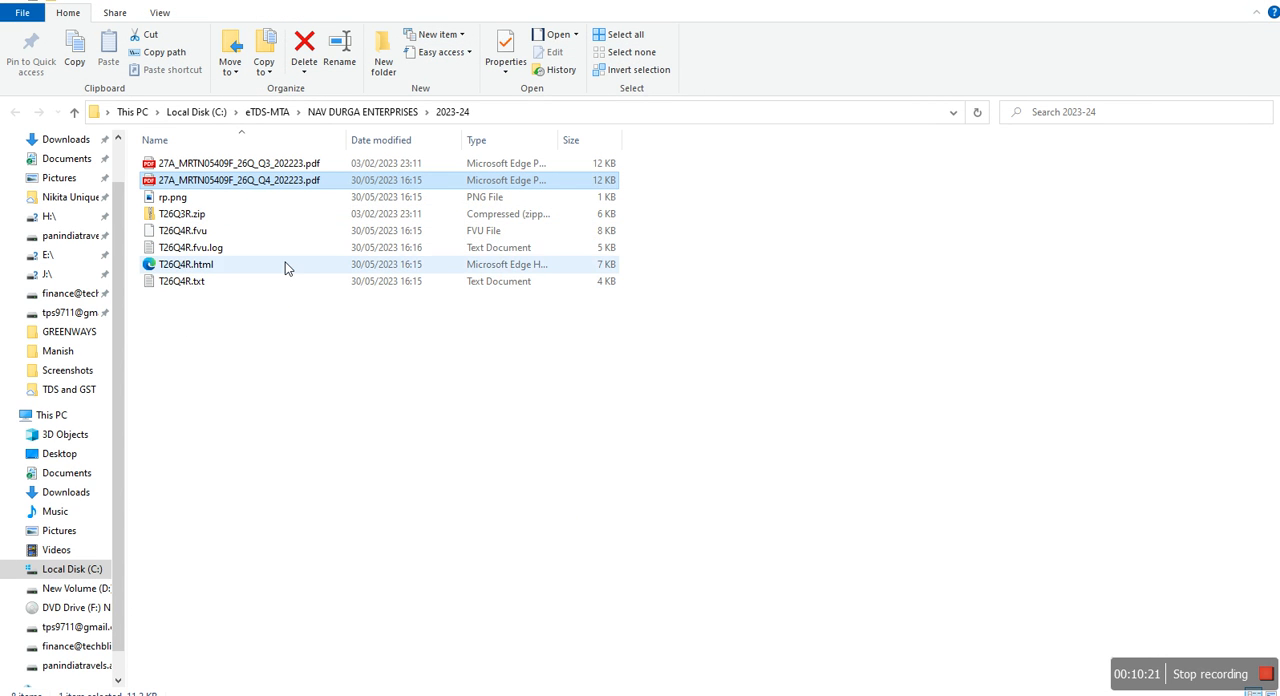
# Compress T26Q4R.fvu in the 2023-24 folder into a zip file
pyautogui.click(205, 232)
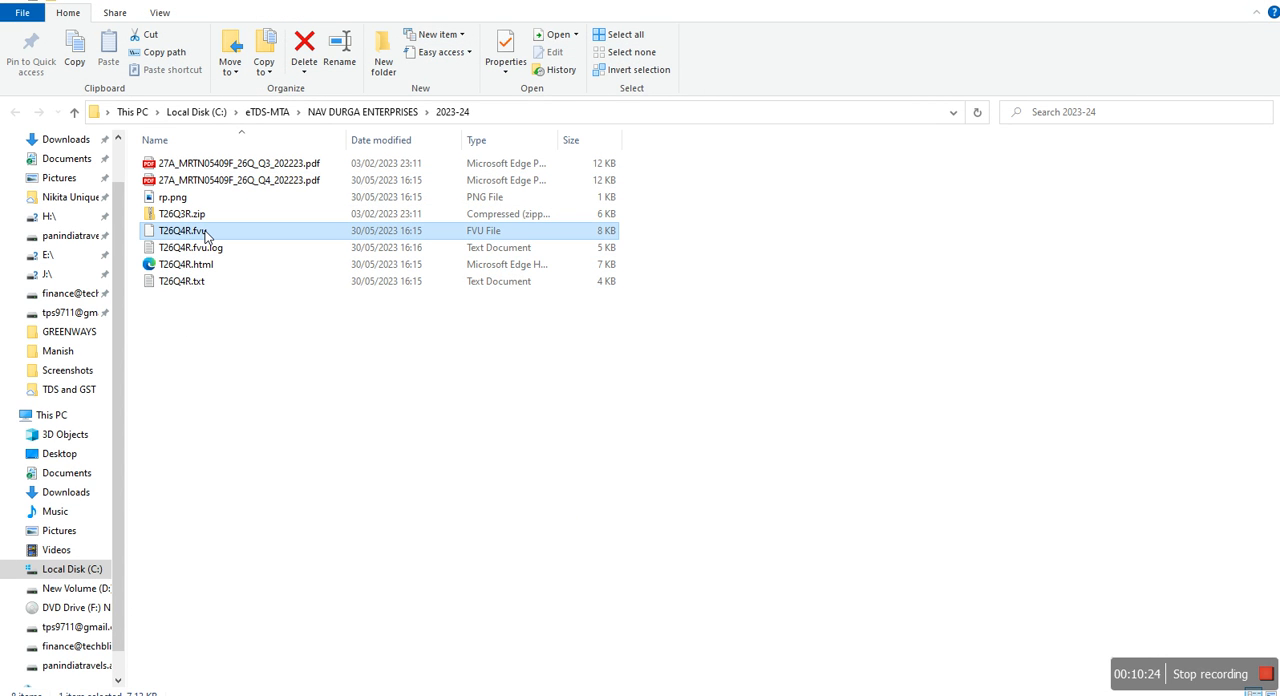
pyautogui.rightClick(205, 234)
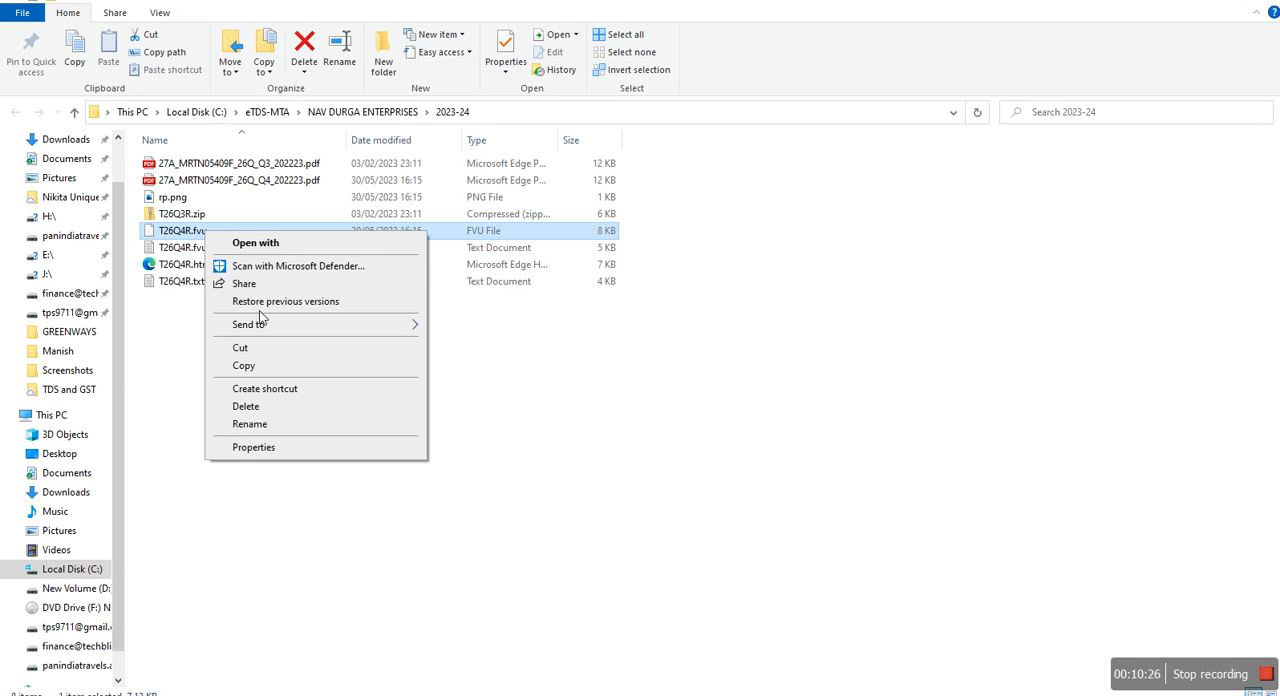
pyautogui.moveTo(266, 325)
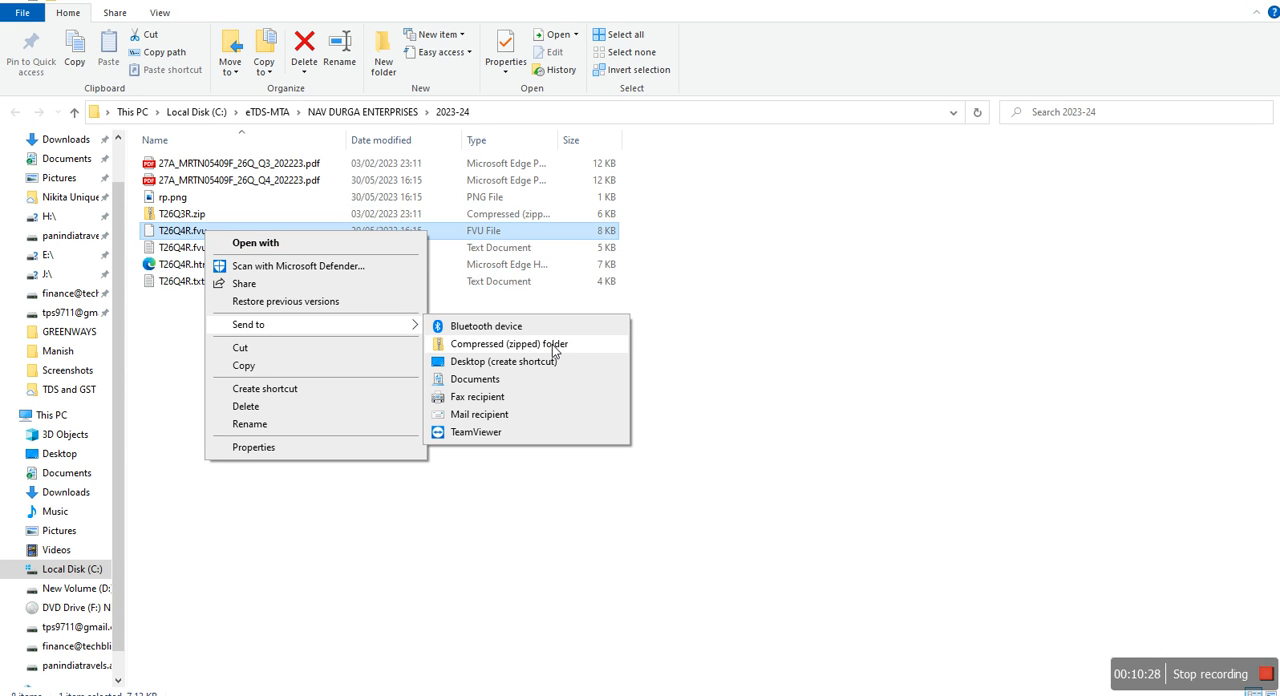
pyautogui.click(552, 344)
pyautogui.click(352, 375)
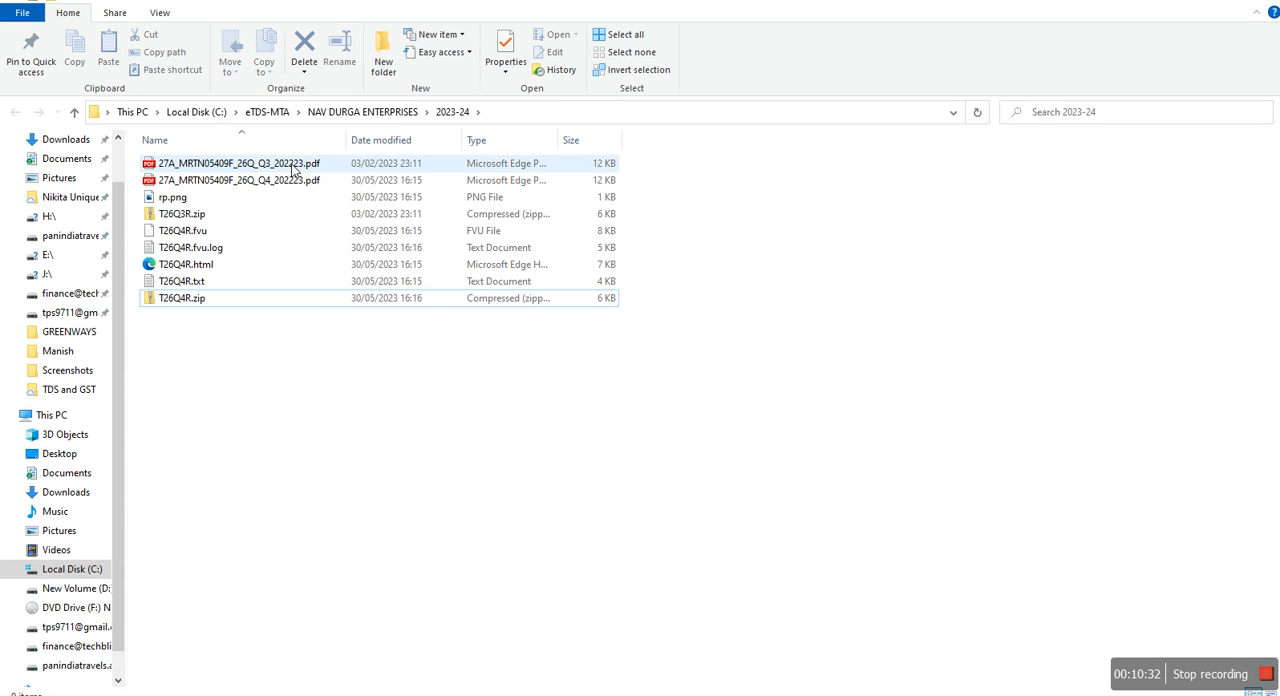
# Switch to the browser and show the Income Tax e-Filing portal dashboard of Nav Durga Enterprises
pyautogui.moveTo(375, 693)
pyautogui.click(532, 692)
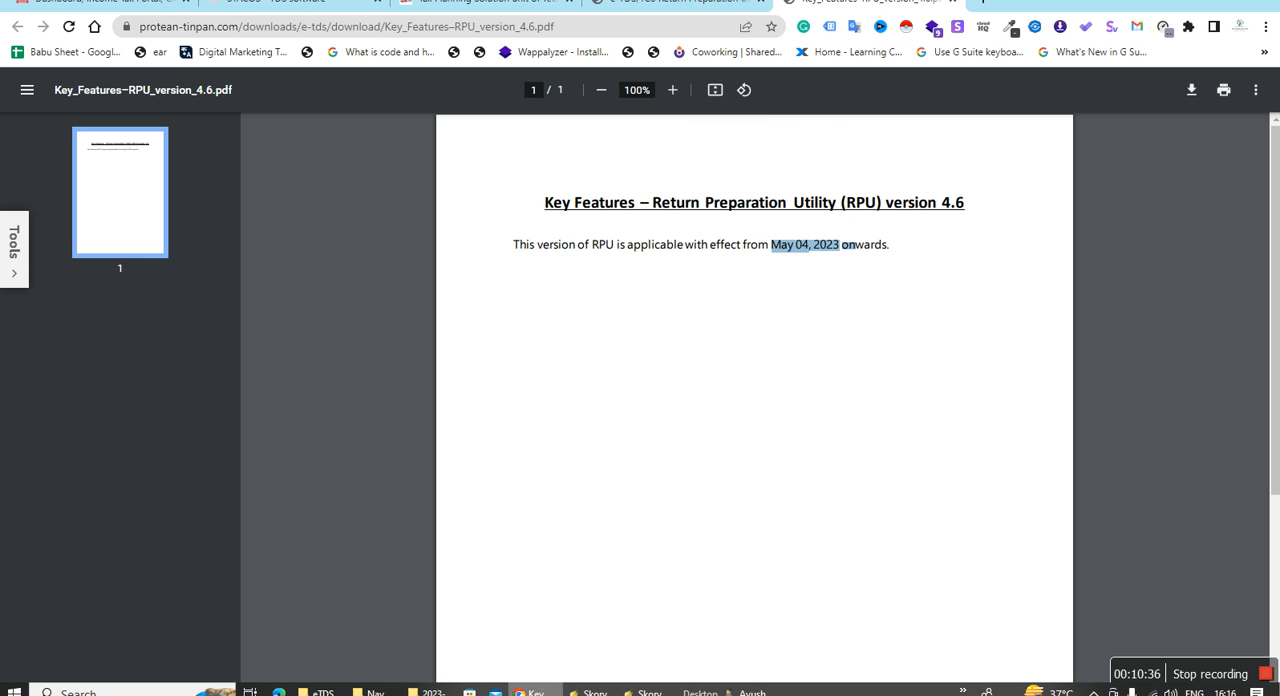
pyautogui.click(80, 3)
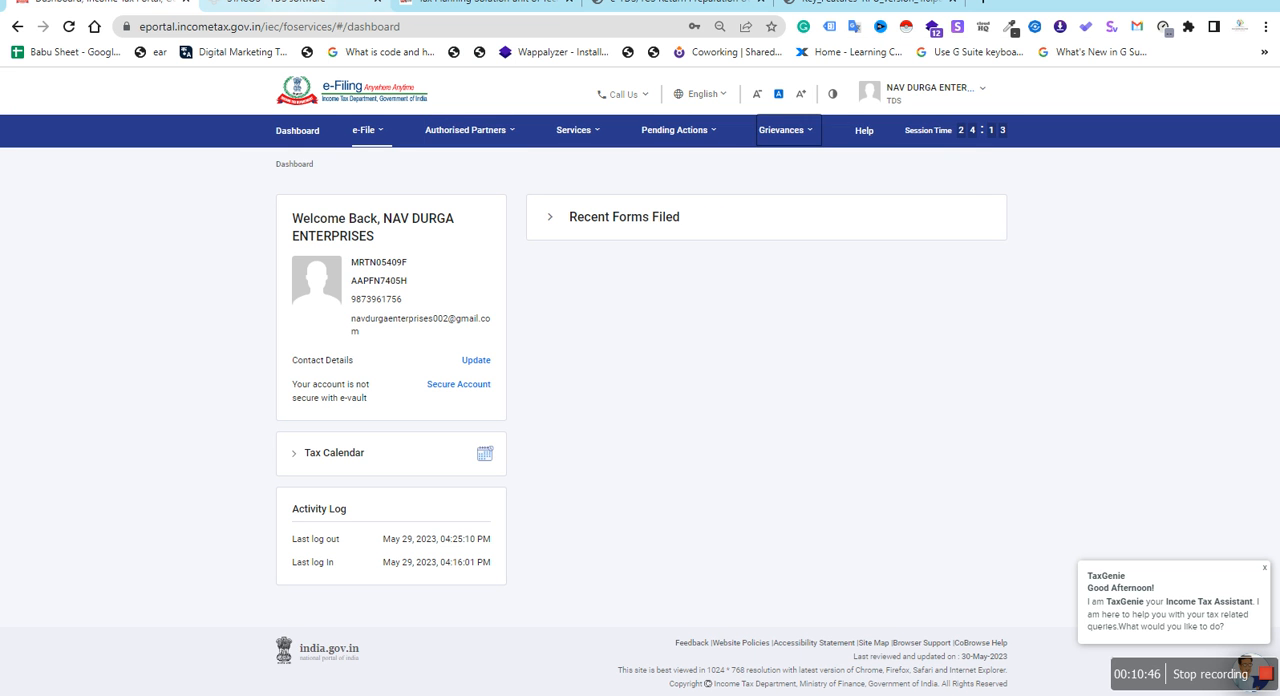
# On taxplanningsolution.com, find the useful site links, open TDS Login in a new tab, and activate the user ID field on its login page
pyautogui.click(480, 3)
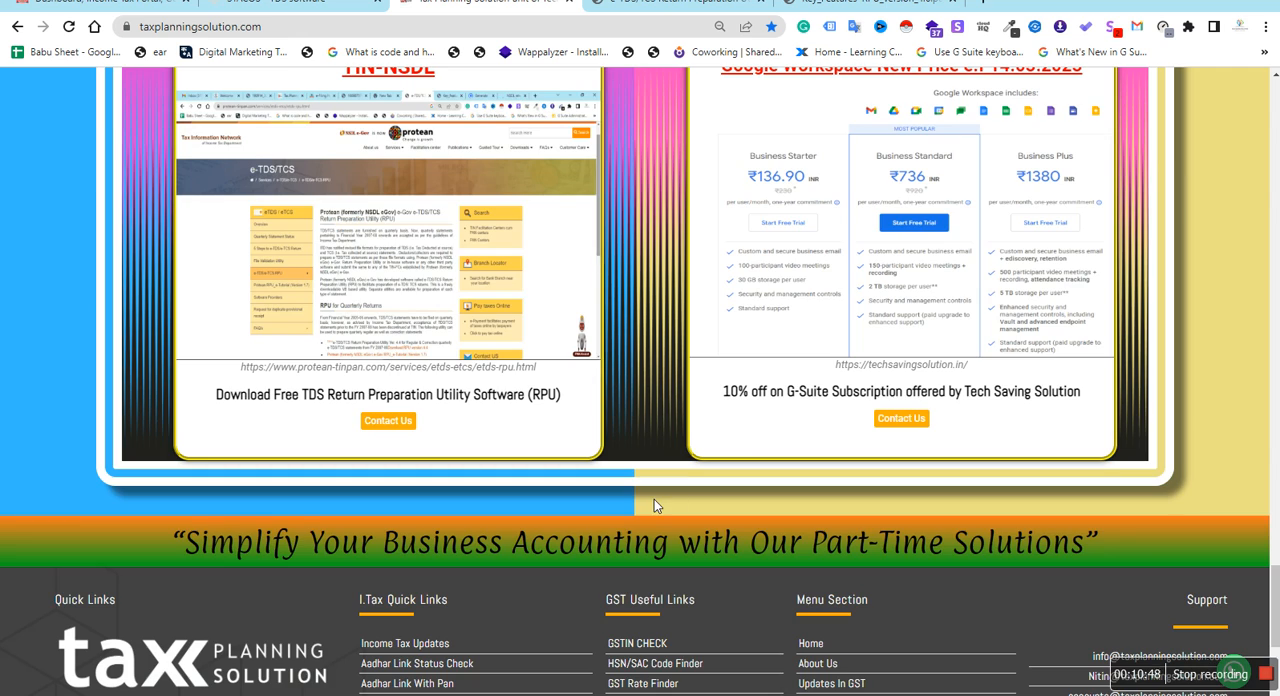
pyautogui.scroll(15, 654, 506)
pyautogui.scroll(12, 657, 507)
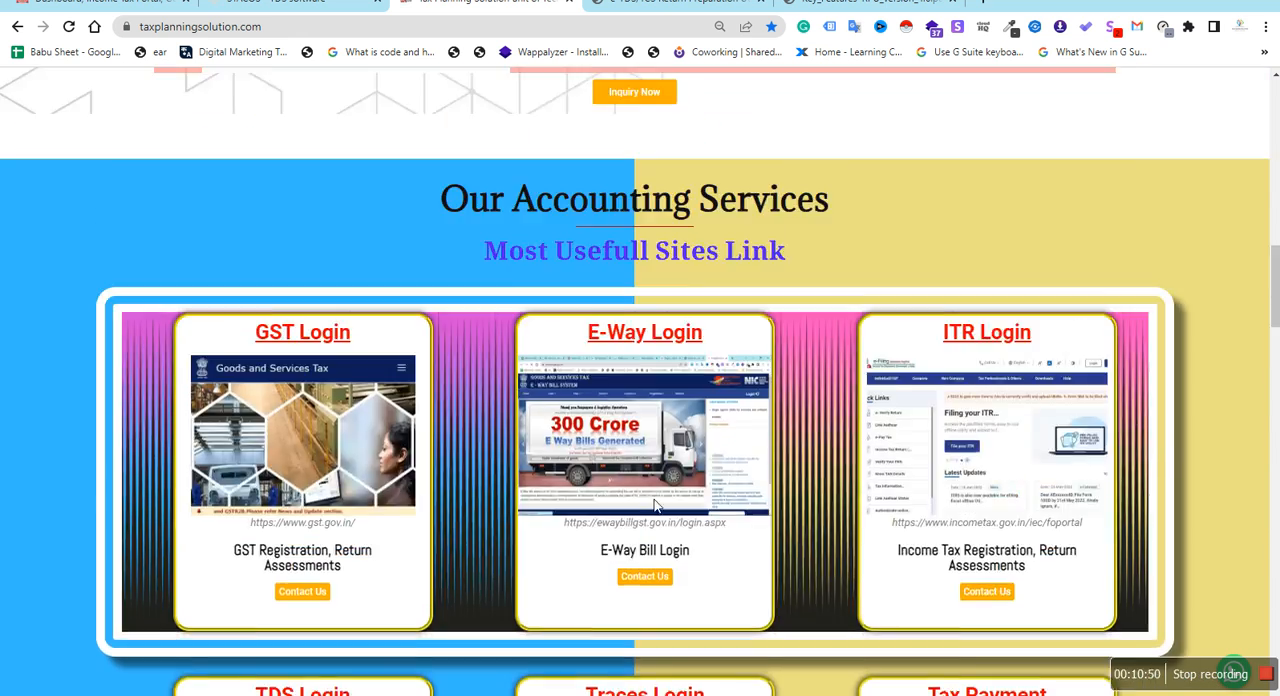
pyautogui.scroll(-7, 657, 507)
pyautogui.scroll(-3, 660, 507)
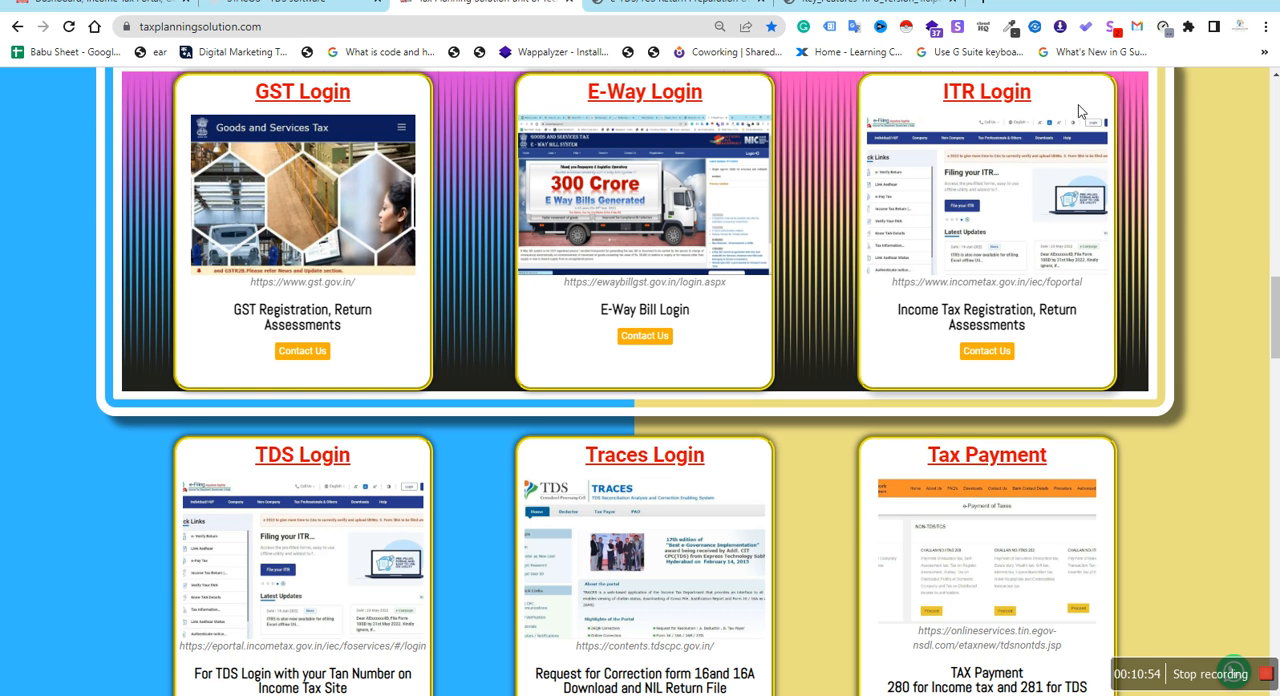
pyautogui.rightClick(280, 491)
pyautogui.click(346, 214)
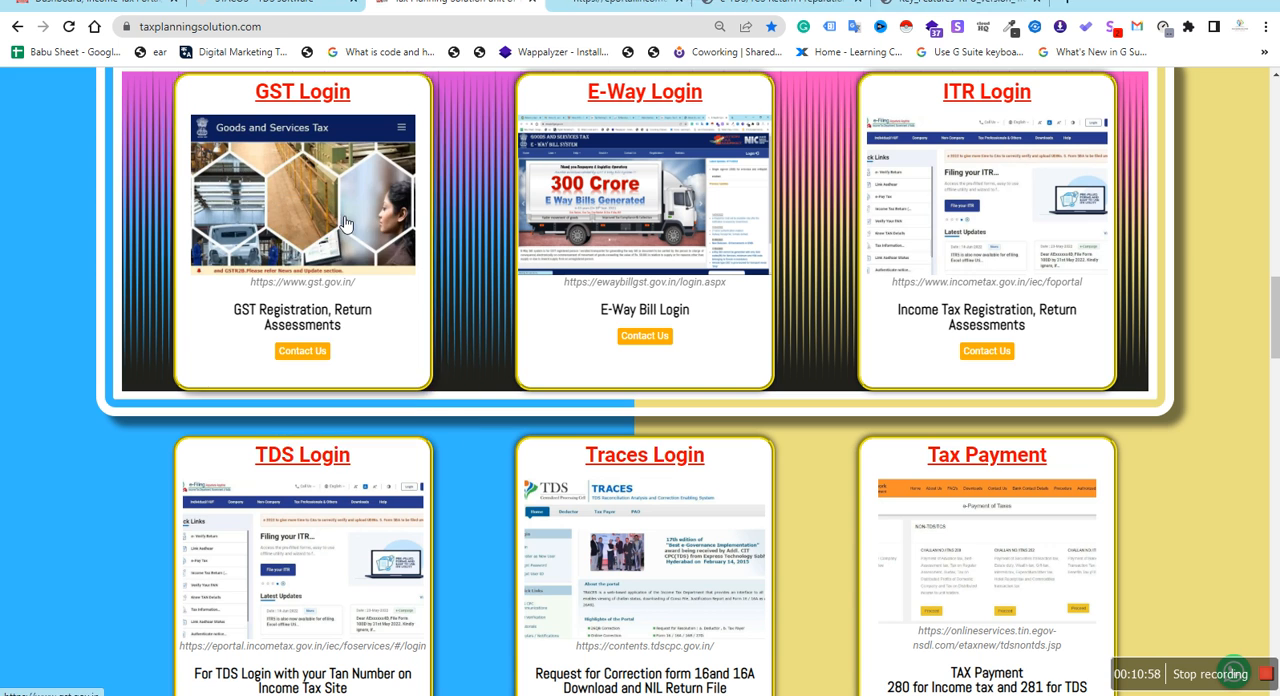
pyautogui.click(622, 3)
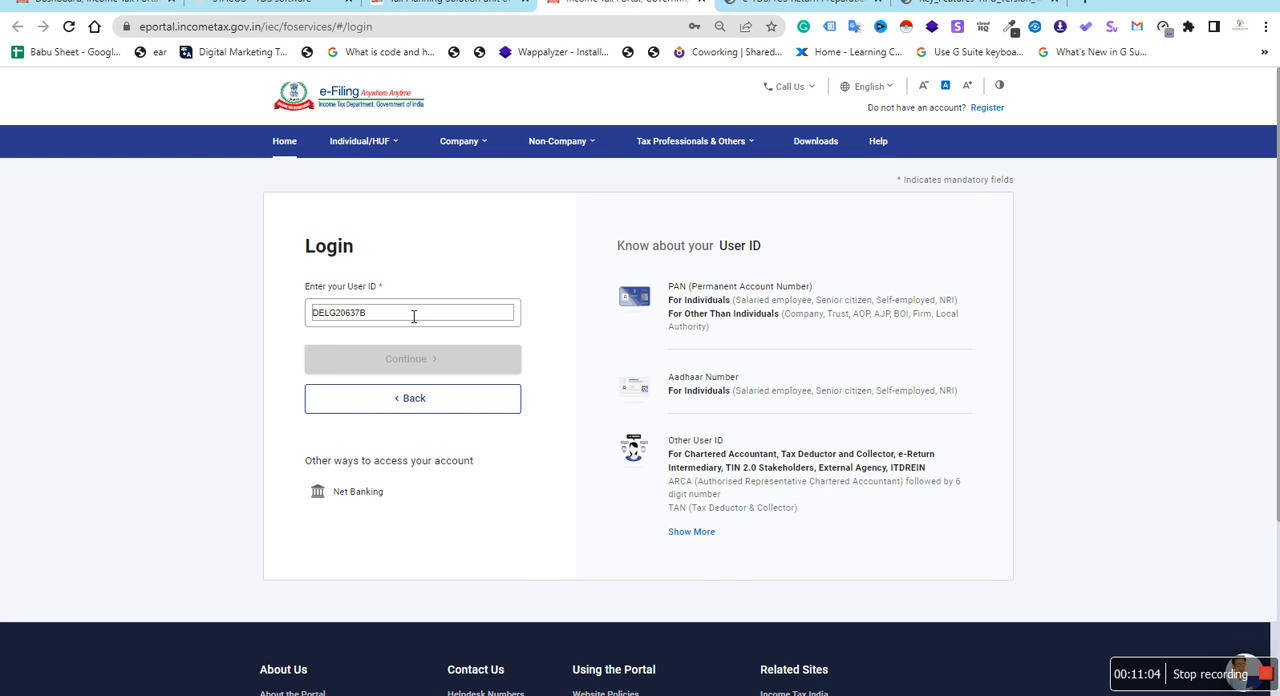
pyautogui.click(414, 314)
# Open the ITR Login link from taxplanningsolution.com in a new tab, compare it with the TDS login page, and go to its login form
pyautogui.click(430, 8)
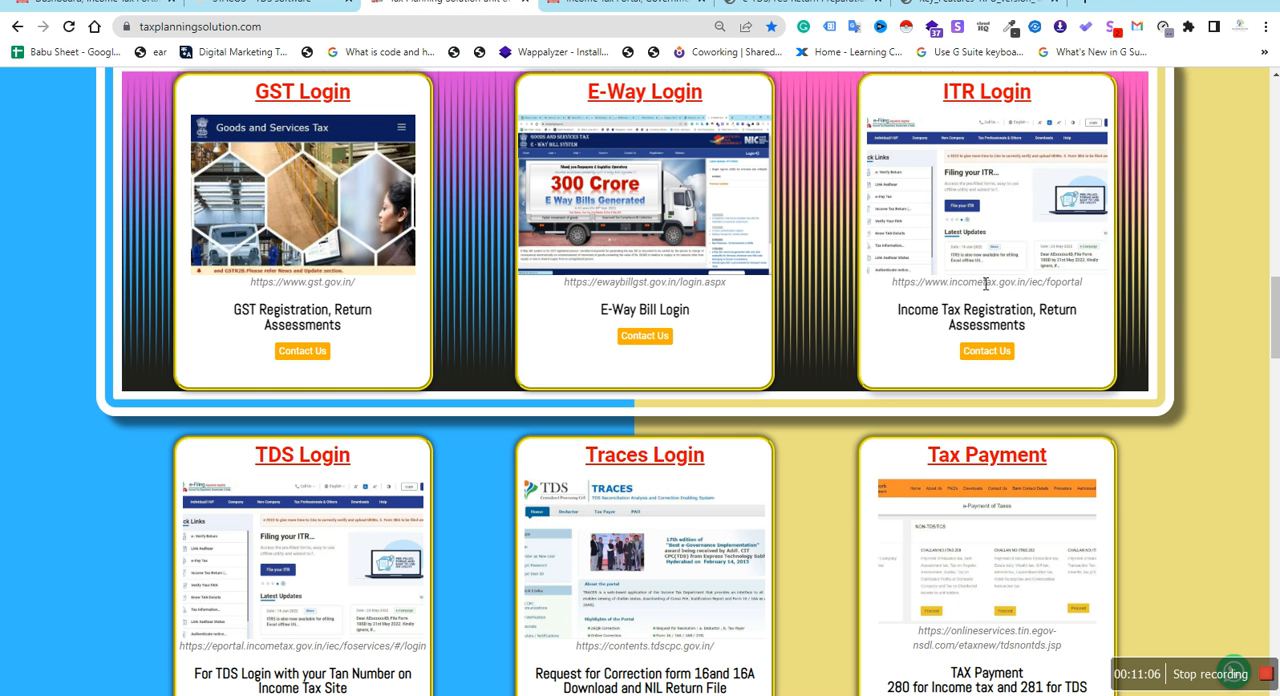
pyautogui.rightClick(951, 222)
pyautogui.click(990, 238)
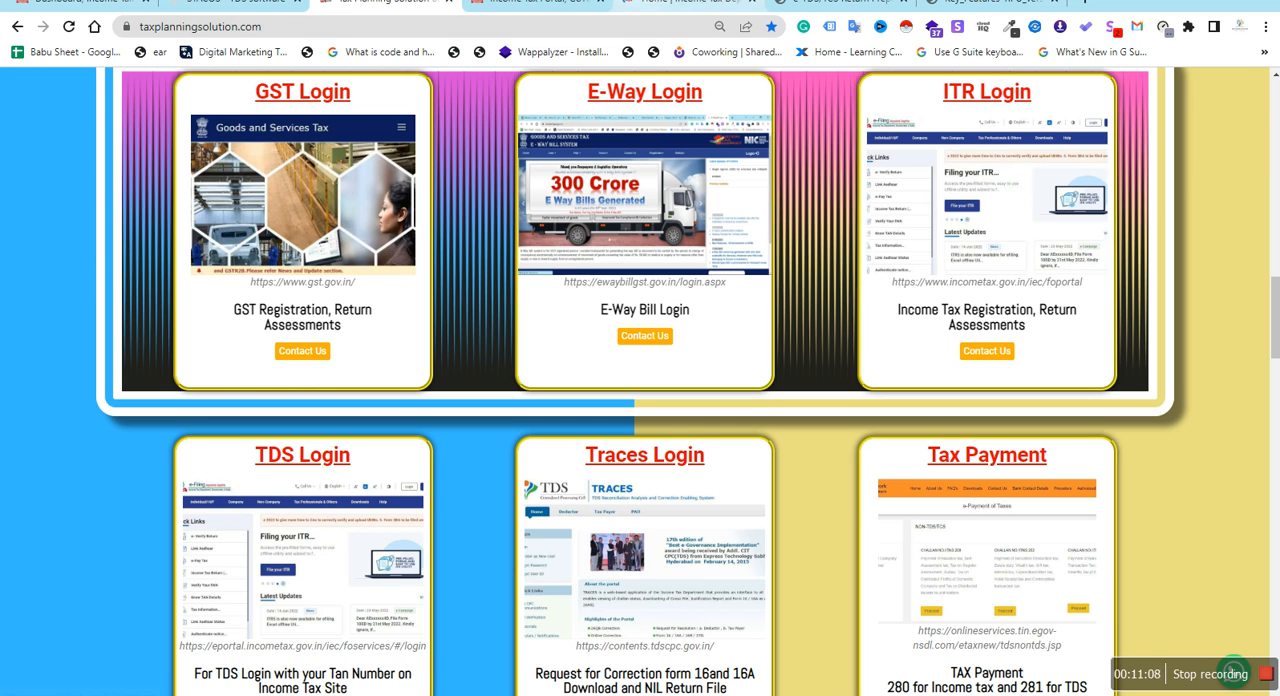
pyautogui.click(685, 5)
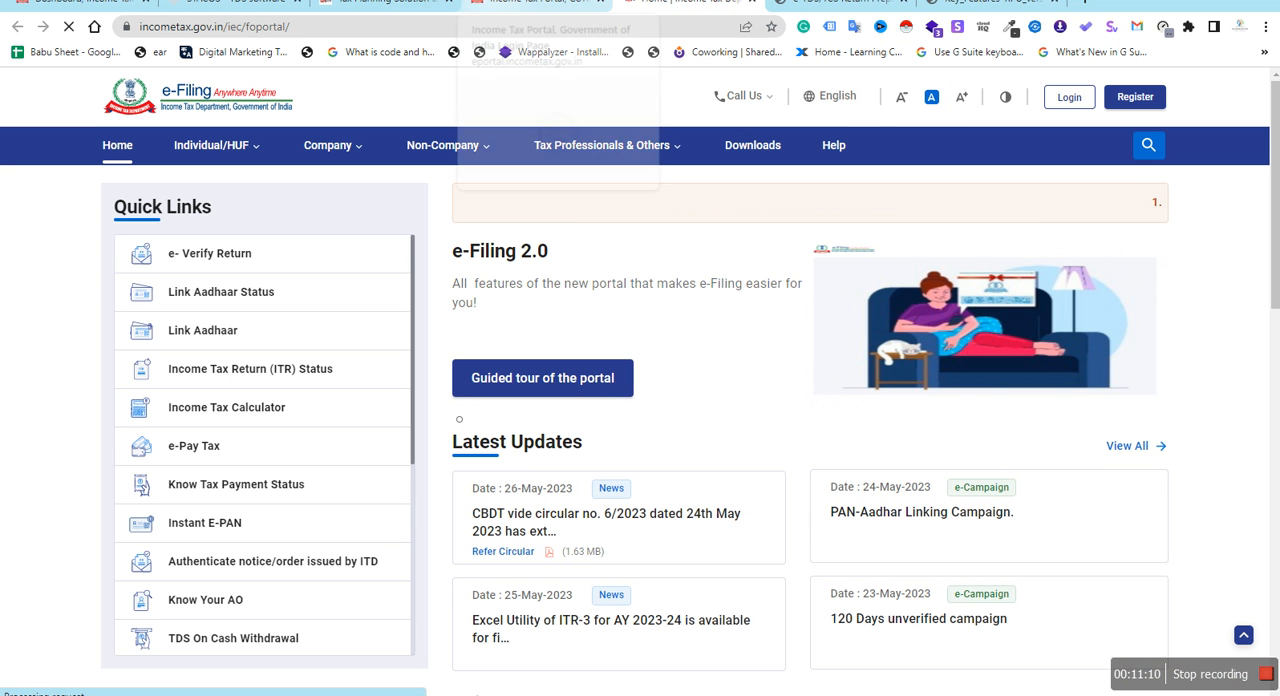
pyautogui.click(530, 4)
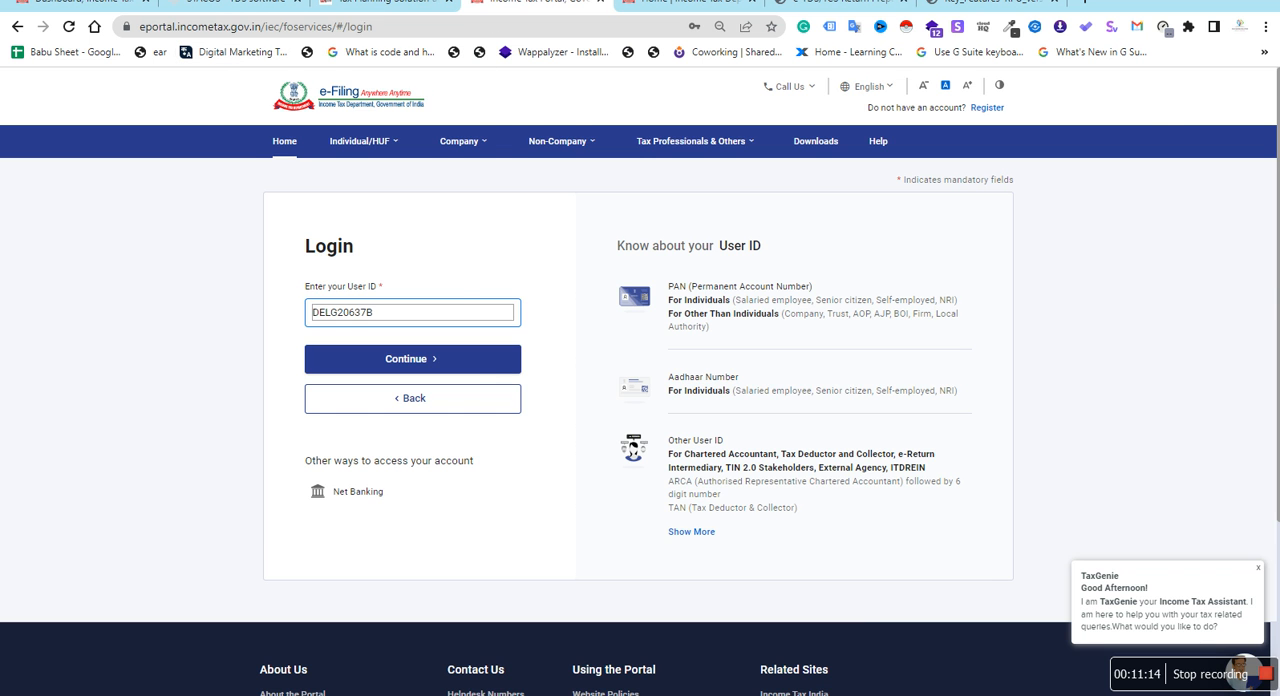
pyautogui.click(685, 5)
pyautogui.click(1069, 97)
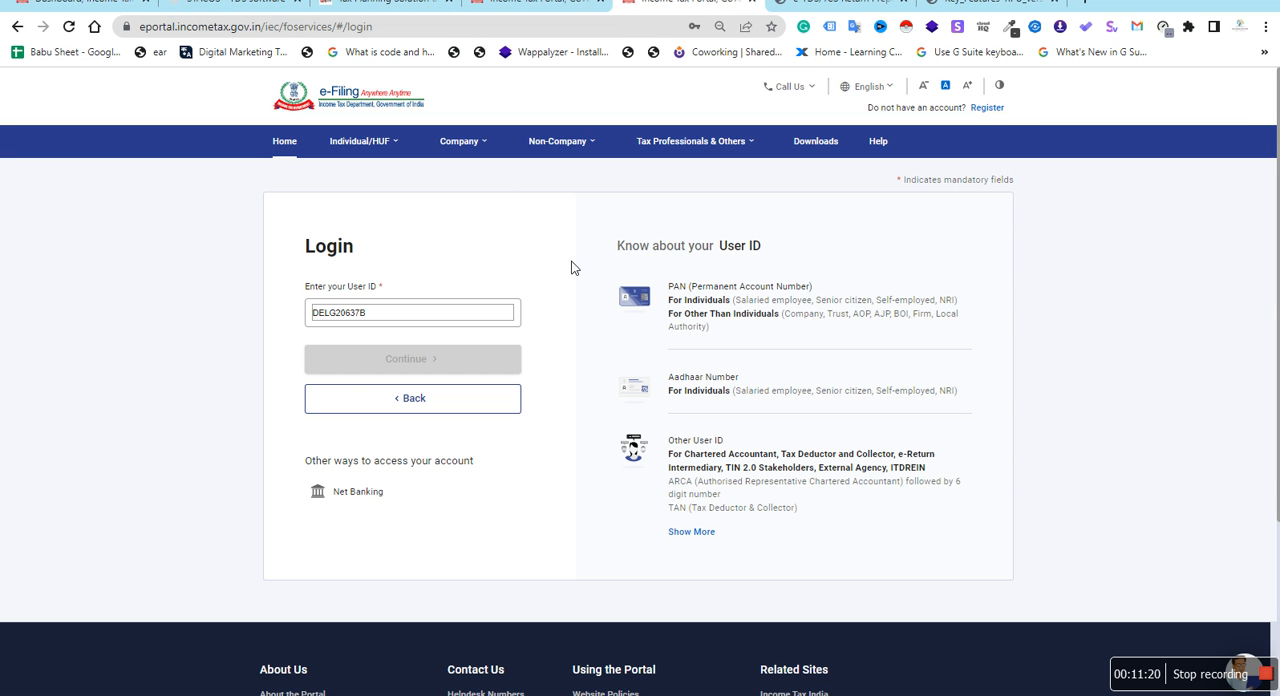
# Open the portal's registration form, show the Others type with category Tax Deductor and Collector, and switch back to Taxpayer
pyautogui.click(1002, 108)
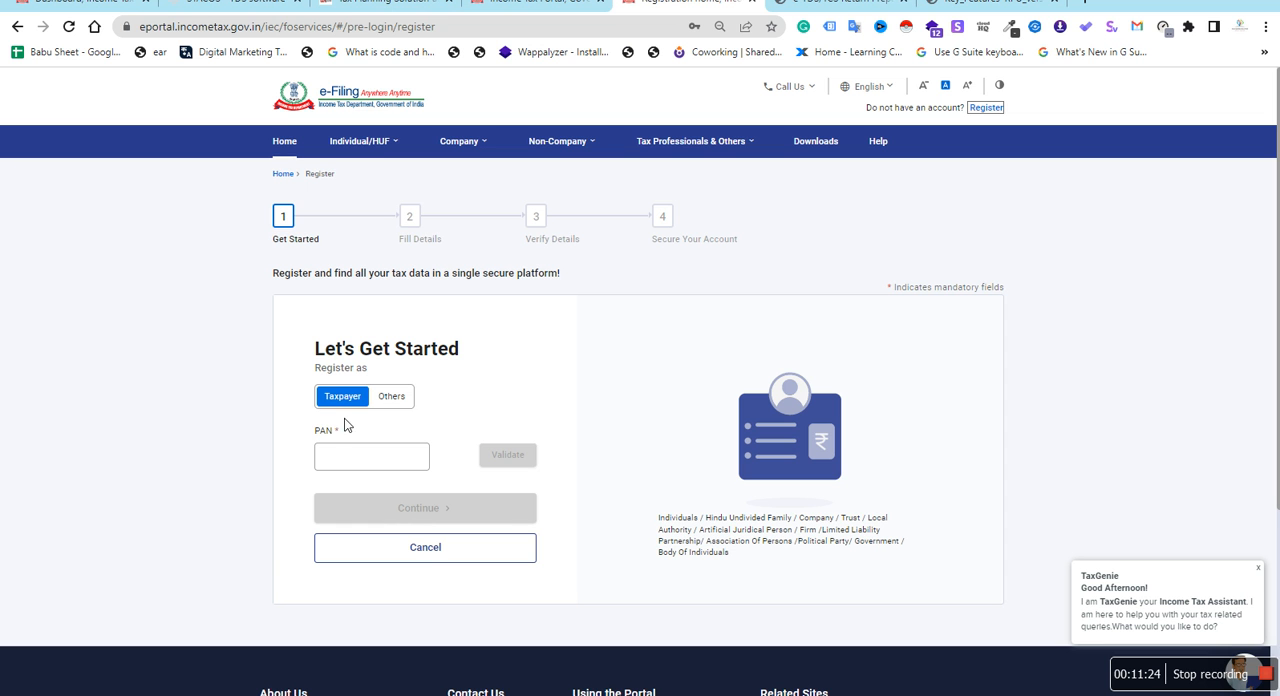
pyautogui.click(390, 404)
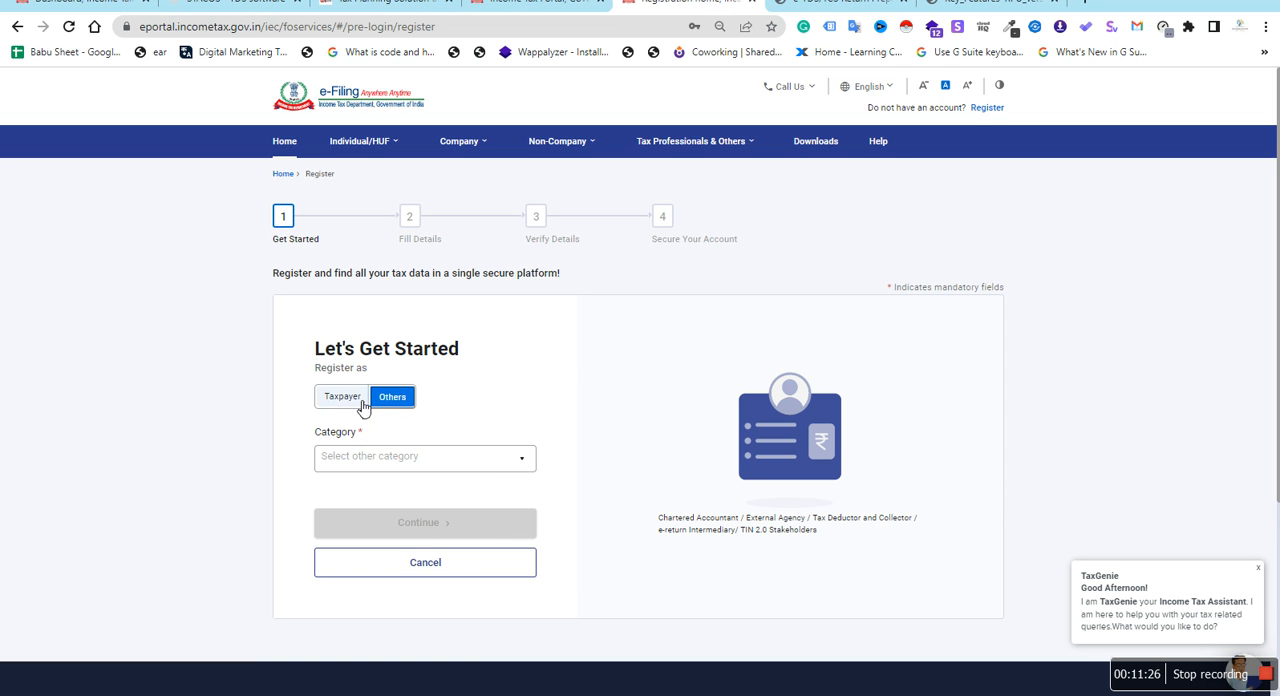
pyautogui.click(490, 457)
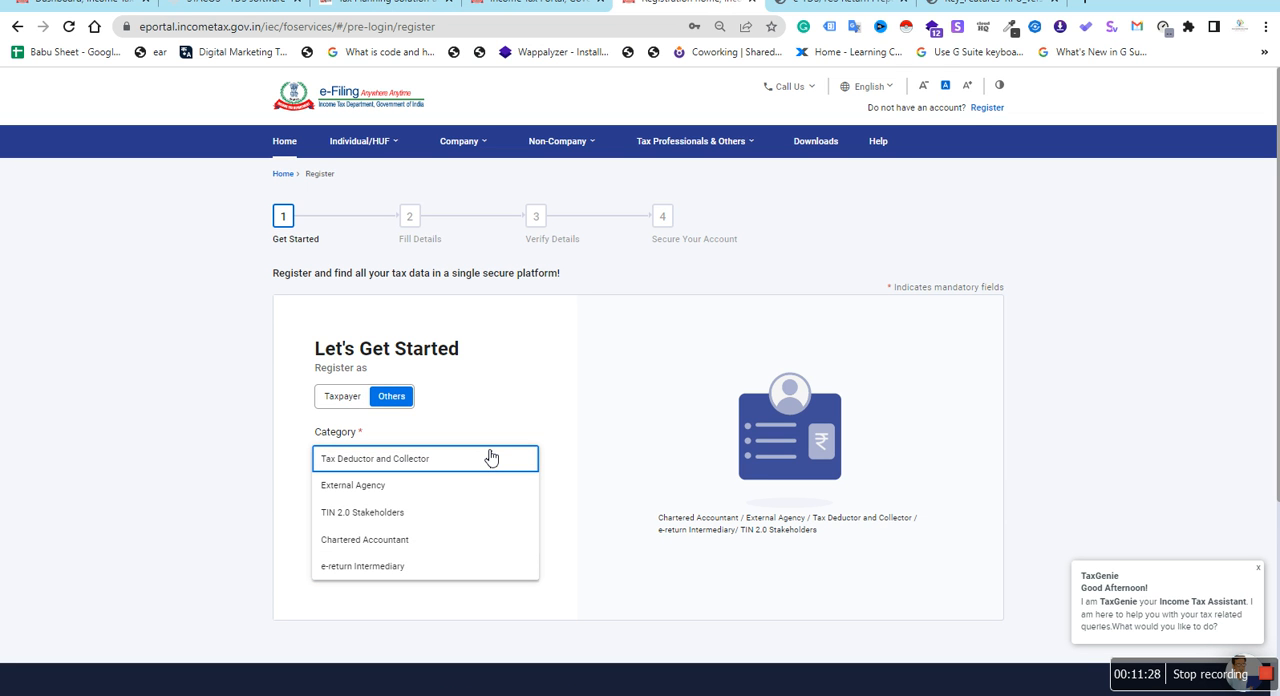
pyautogui.click(343, 408)
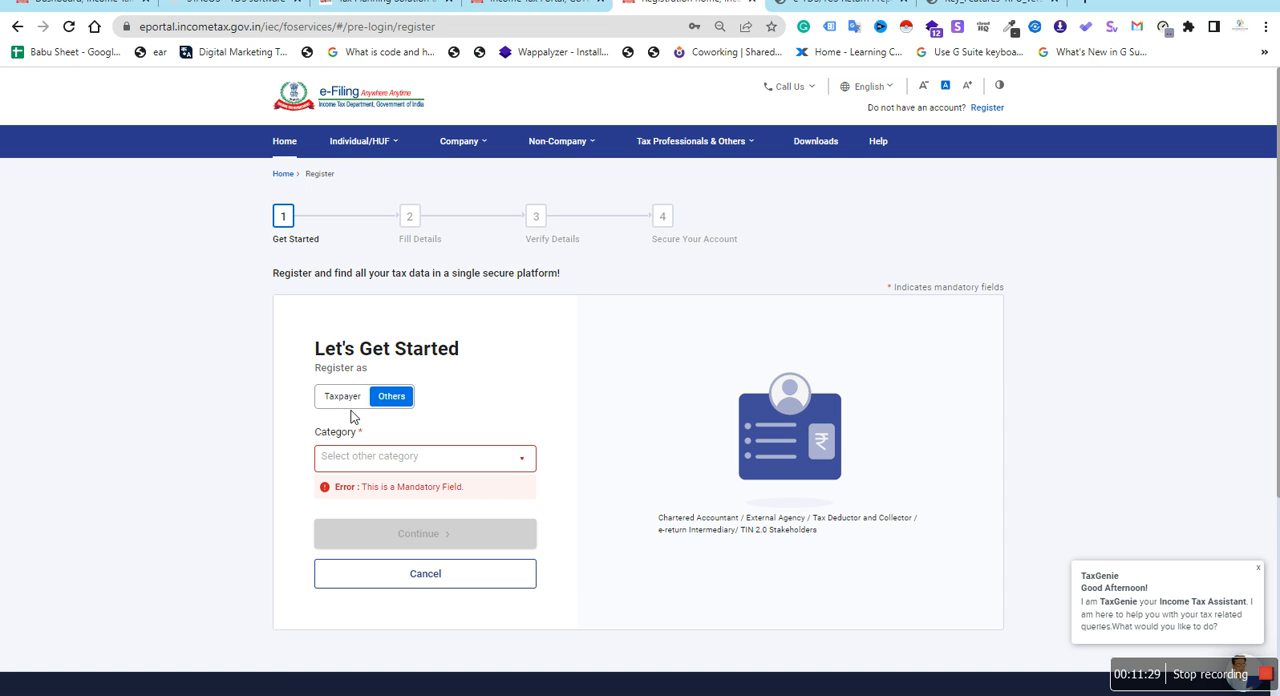
pyautogui.click(508, 465)
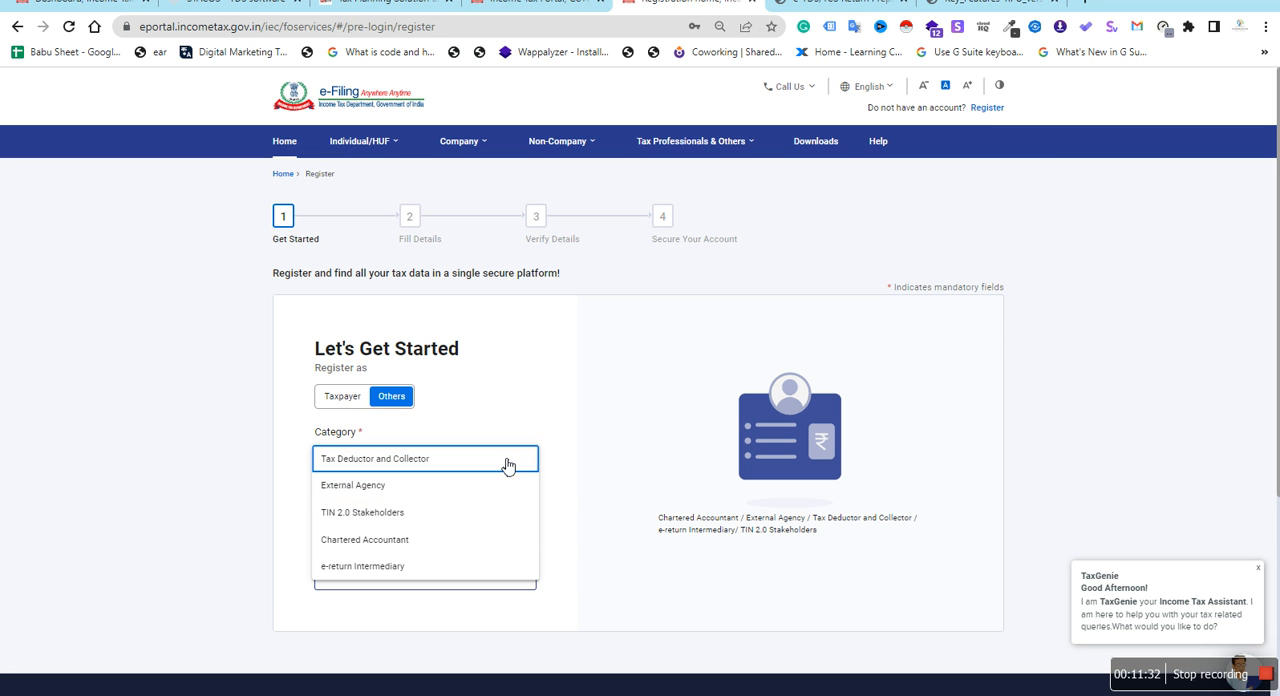
pyautogui.click(490, 459)
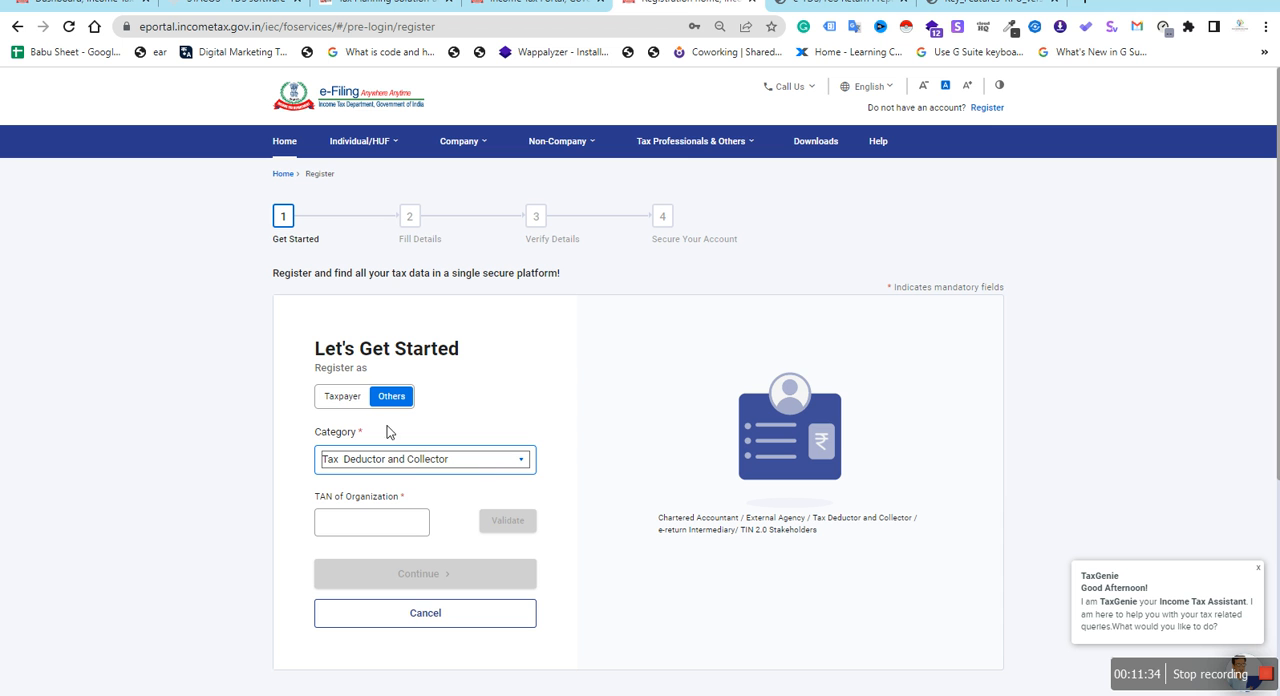
pyautogui.click(345, 400)
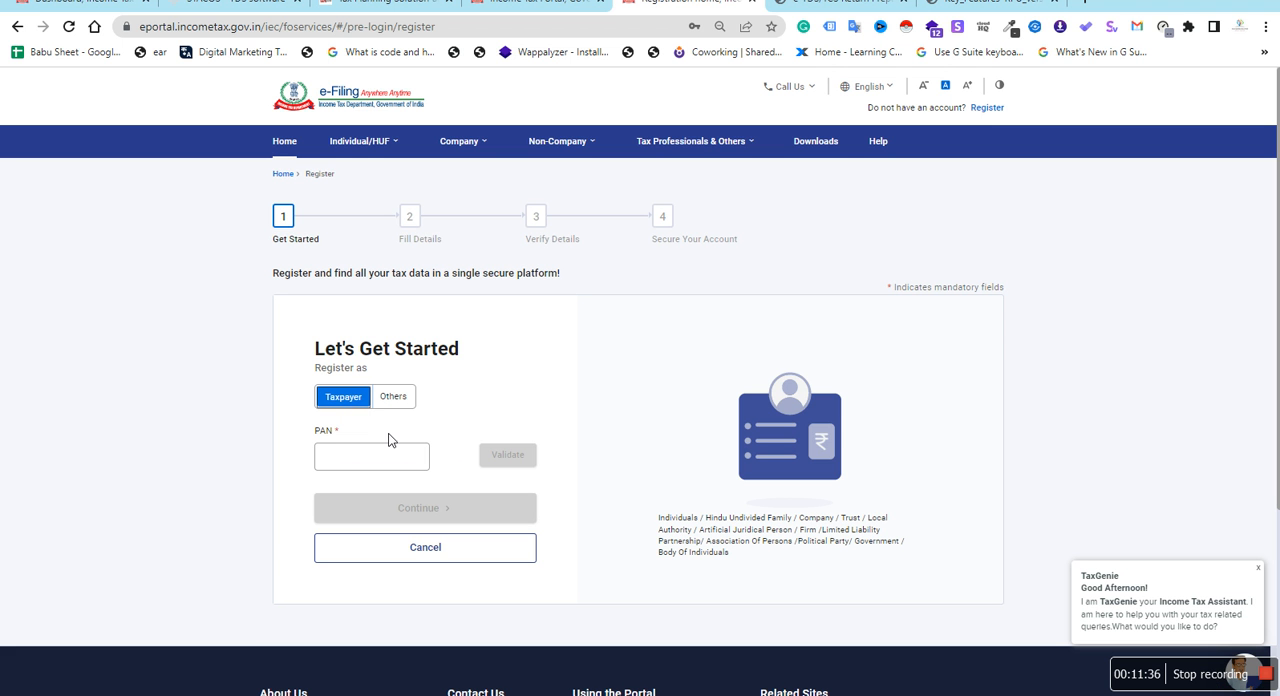
# Set the registration type to Others with category Tax Deductor and Collector, and activate the TAN of Organization field
pyautogui.click(373, 458)
pyautogui.click(392, 397)
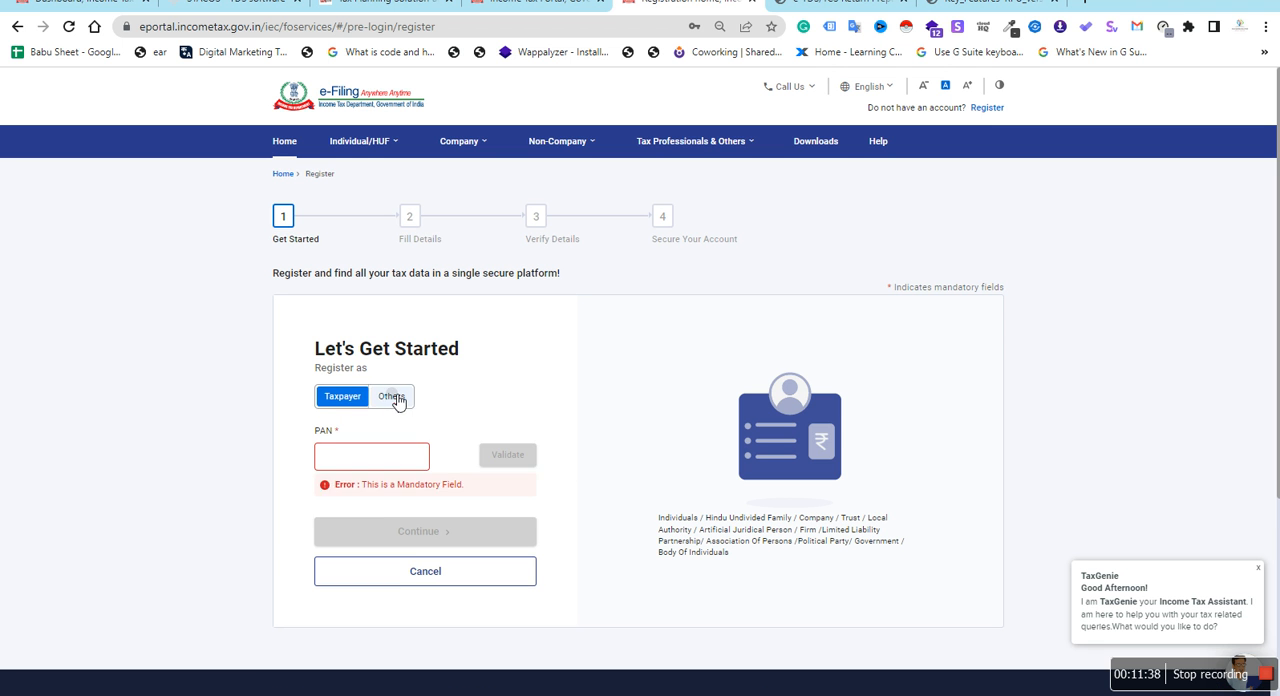
pyautogui.click(469, 457)
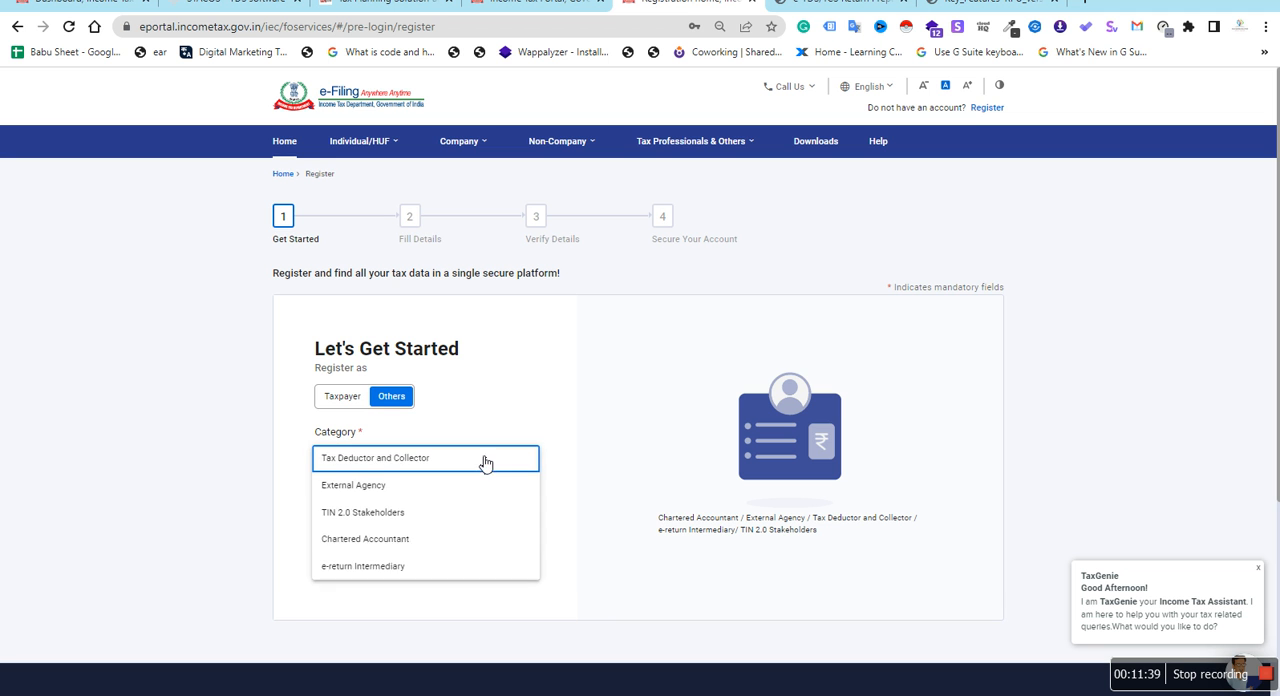
pyautogui.click(417, 467)
pyautogui.click(386, 514)
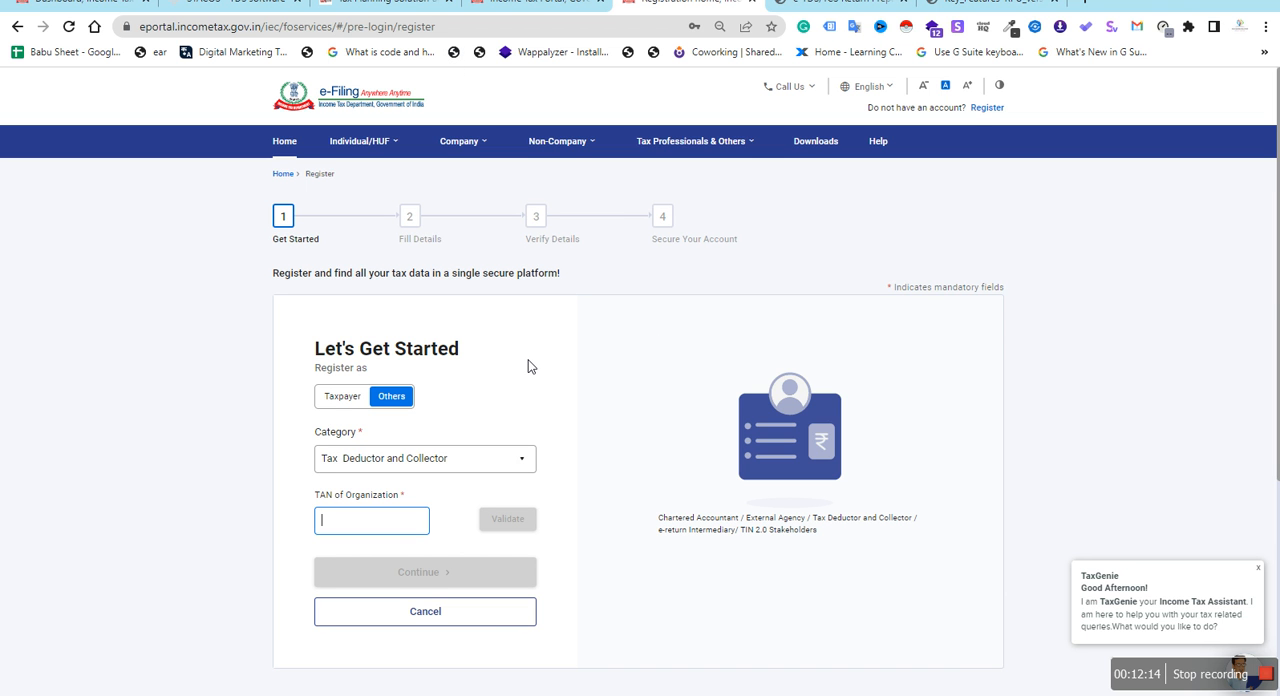
# Return to the Nav Durga Enterprises dashboard and view its account options and the e-File options for income tax forms
pyautogui.hotkey('ctrl', '1')
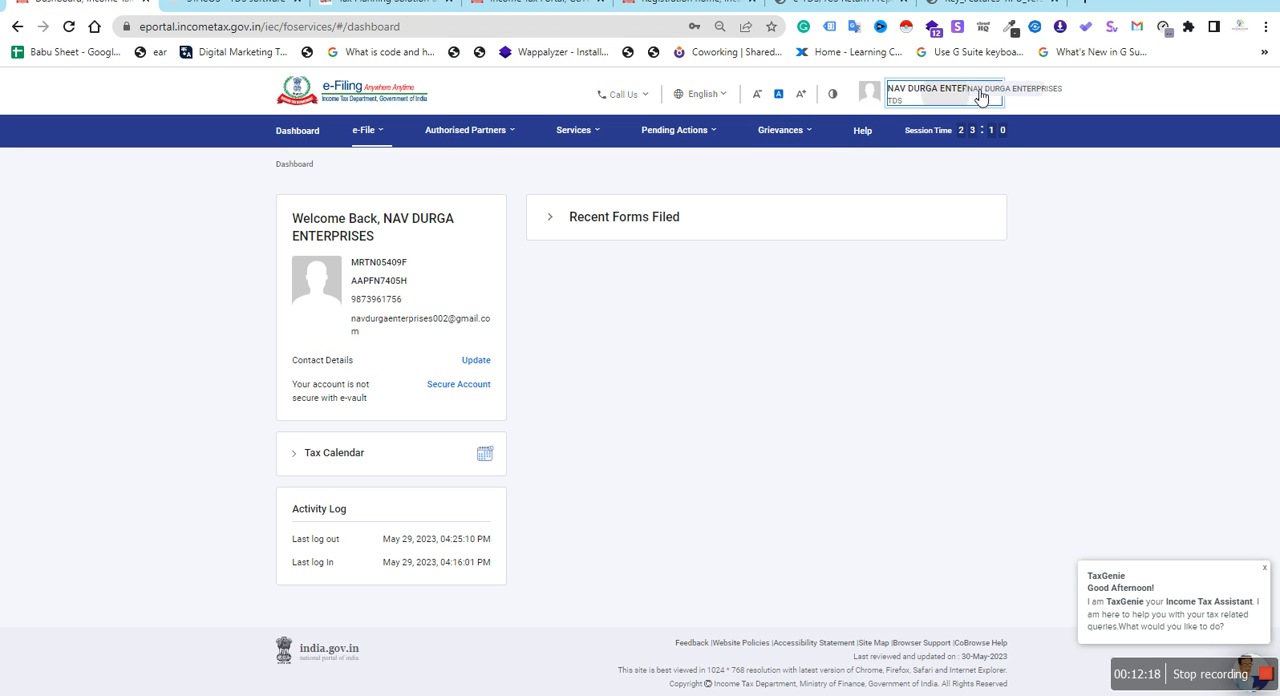
pyautogui.click(960, 90)
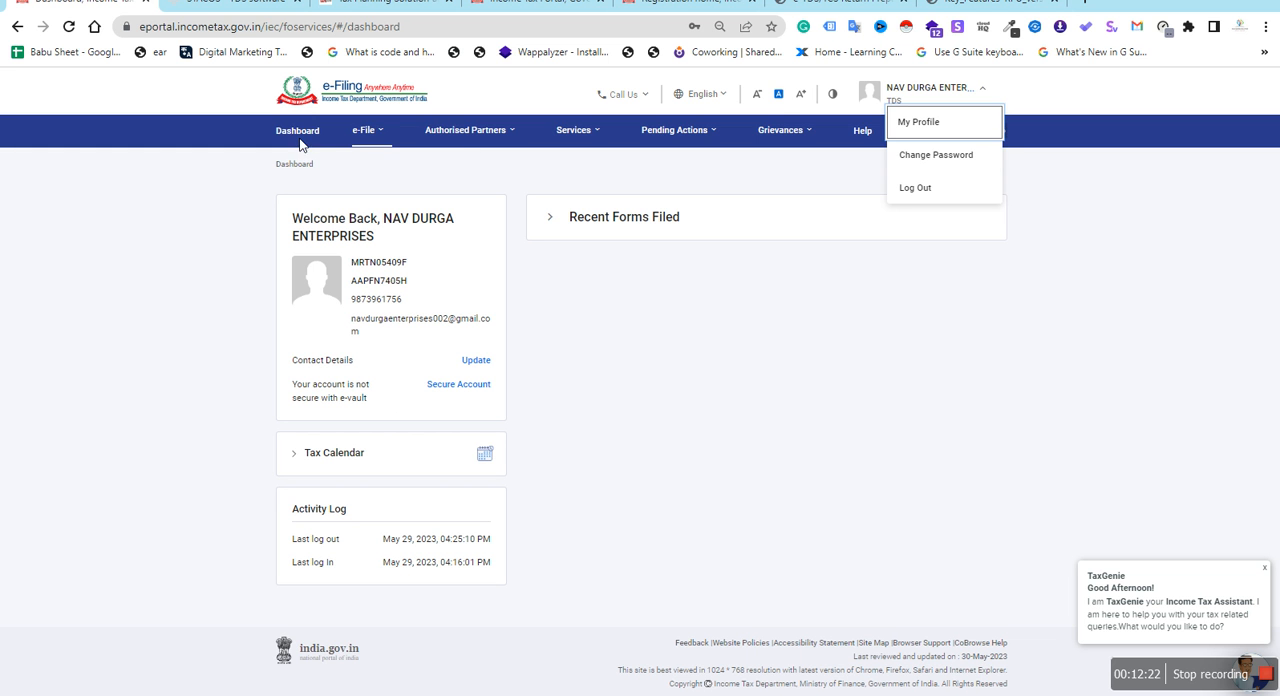
pyautogui.click(381, 135)
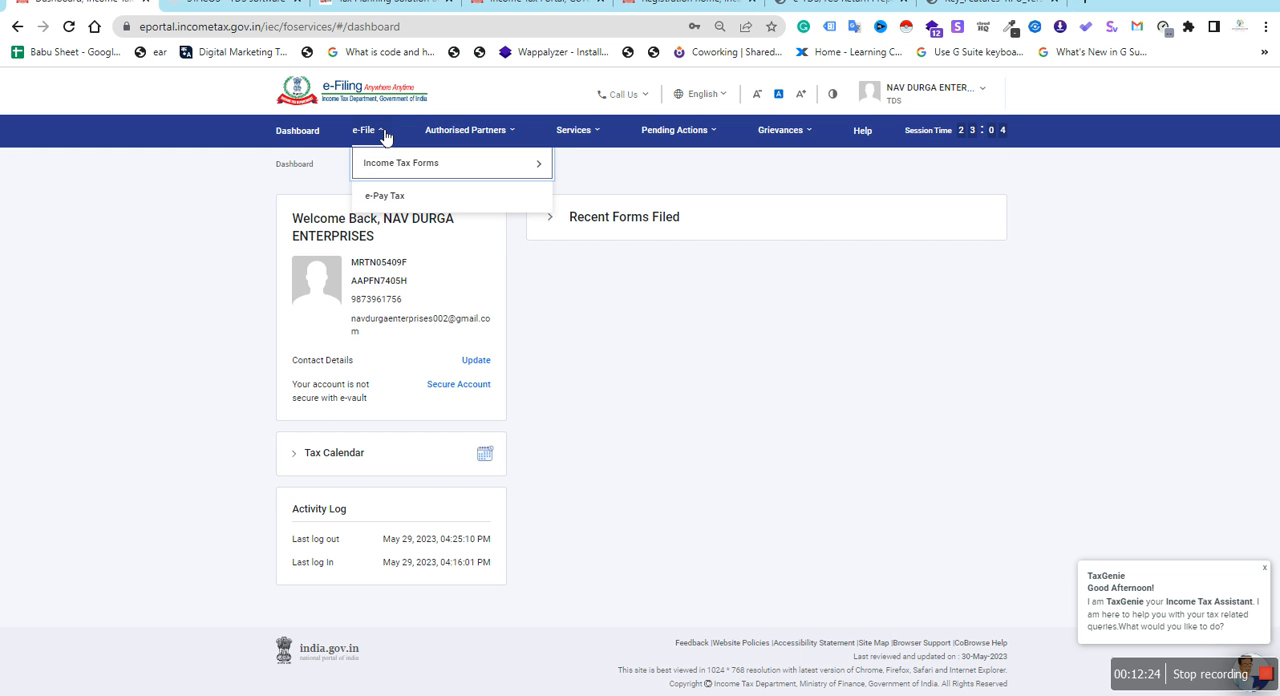
pyautogui.moveTo(406, 163)
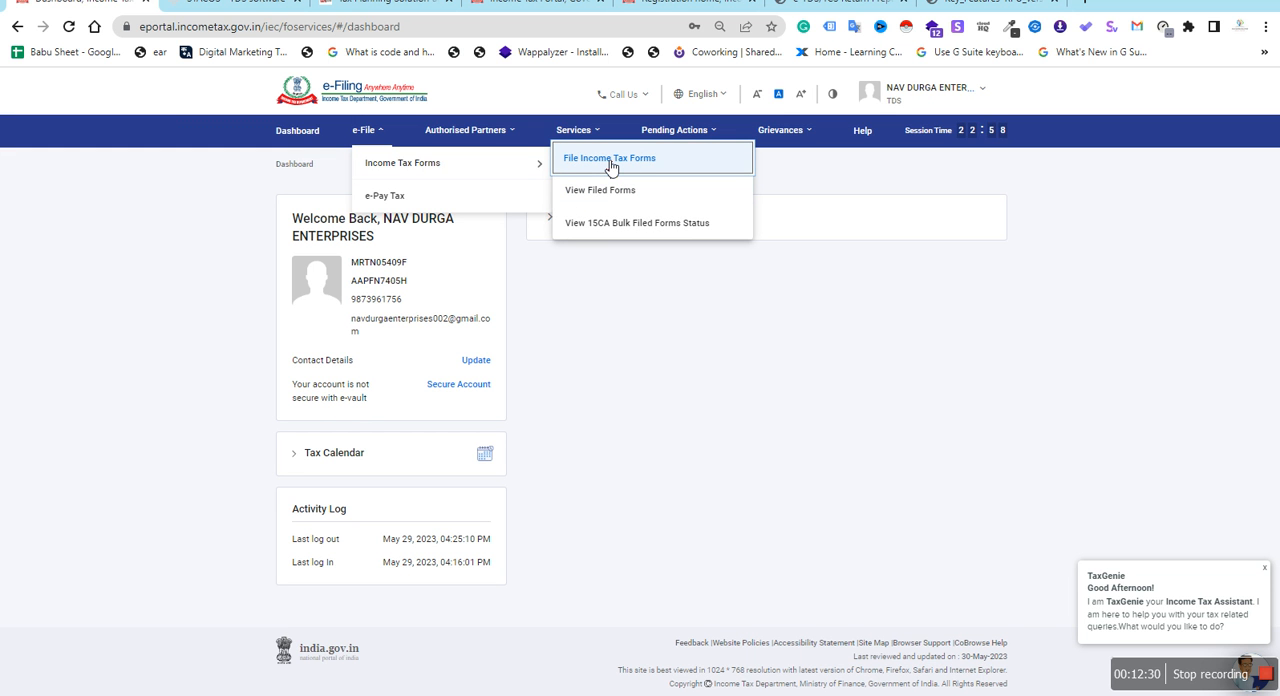
# Open e-Pay Tax and view its Generated Challans, Payment History and Challan Status Inquiry (CSI) File sections
pyautogui.click(414, 196)
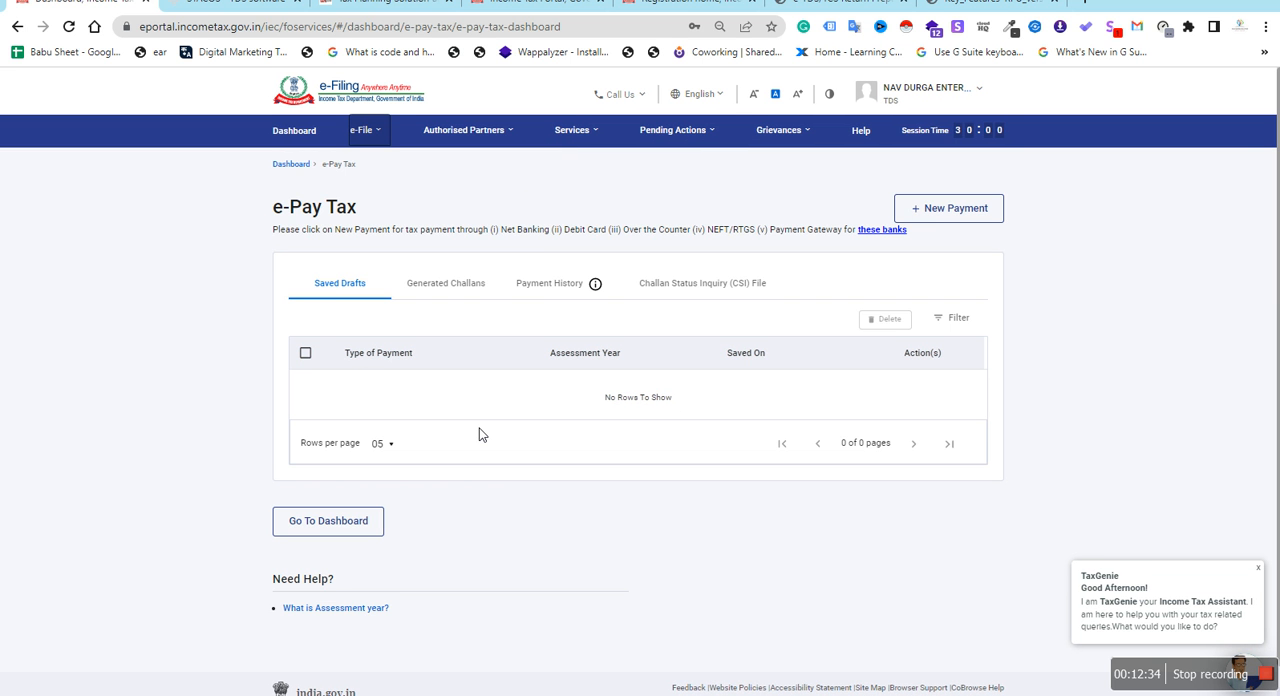
pyautogui.click(430, 290)
pyautogui.click(526, 290)
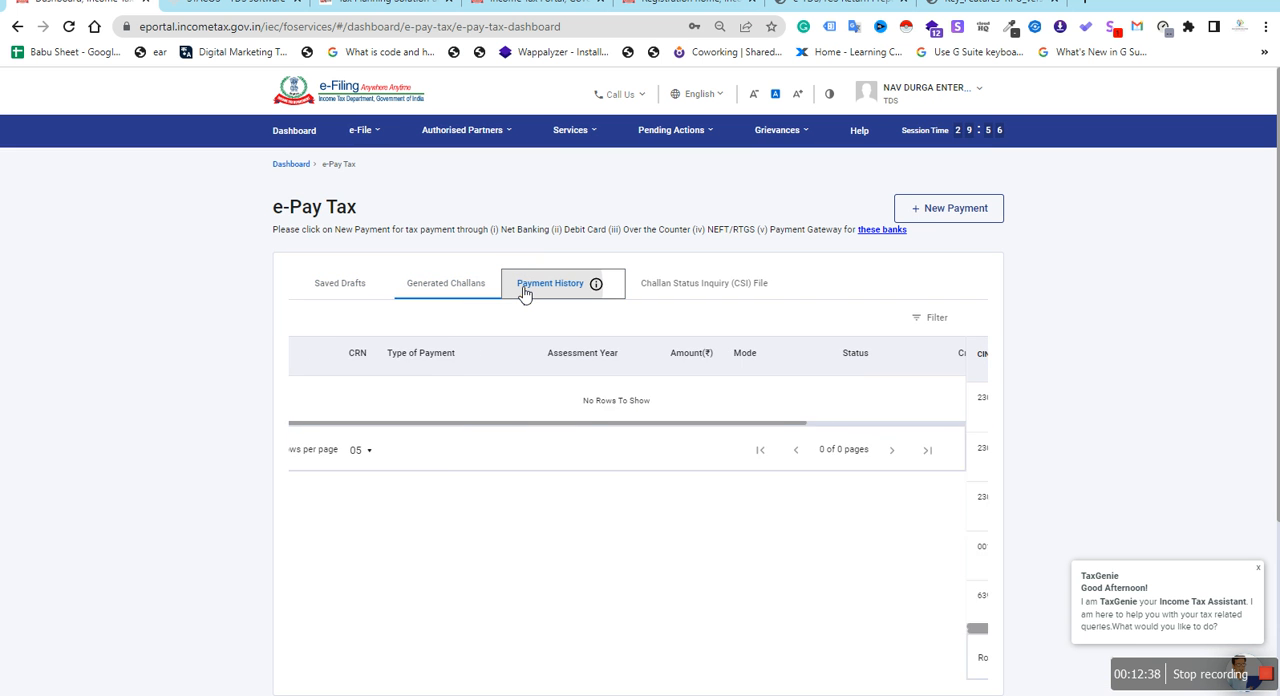
pyautogui.click(670, 287)
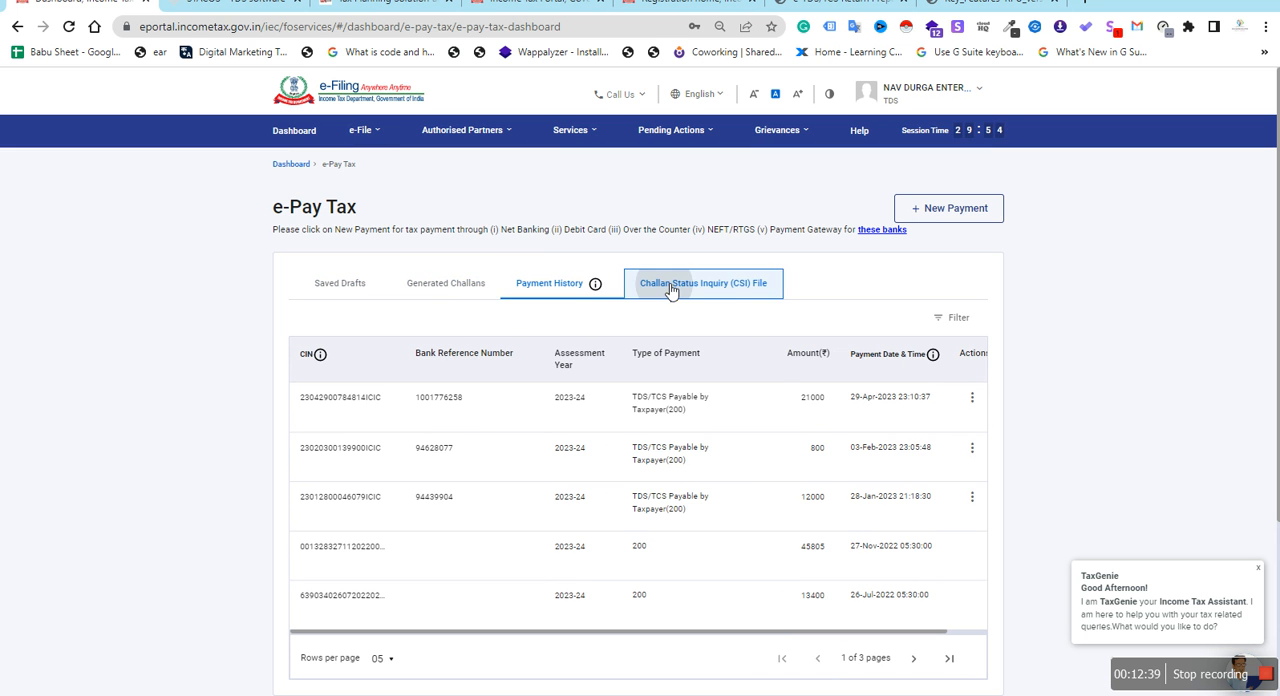
pyautogui.scroll(-3, 643, 574)
pyautogui.scroll(3, 641, 574)
# Filter the CSI challans by payment date from 01-Apr-2023 to 23-May-2023
pyautogui.click(424, 369)
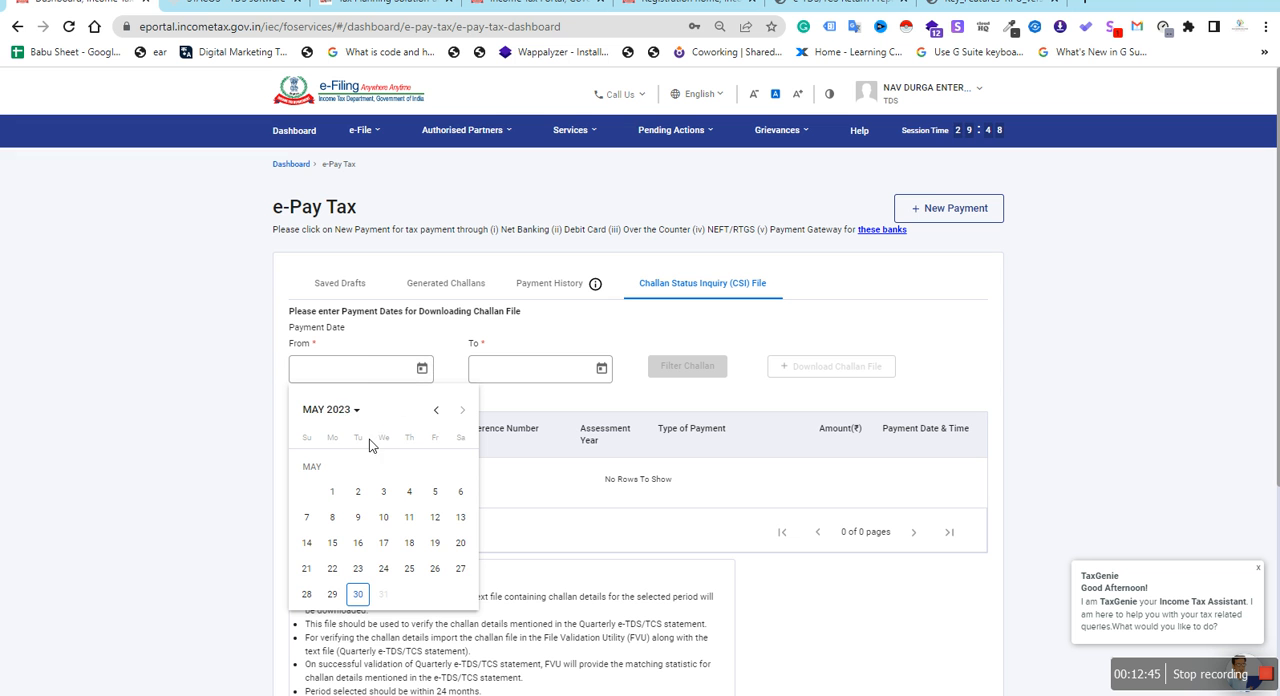
pyautogui.click(330, 409)
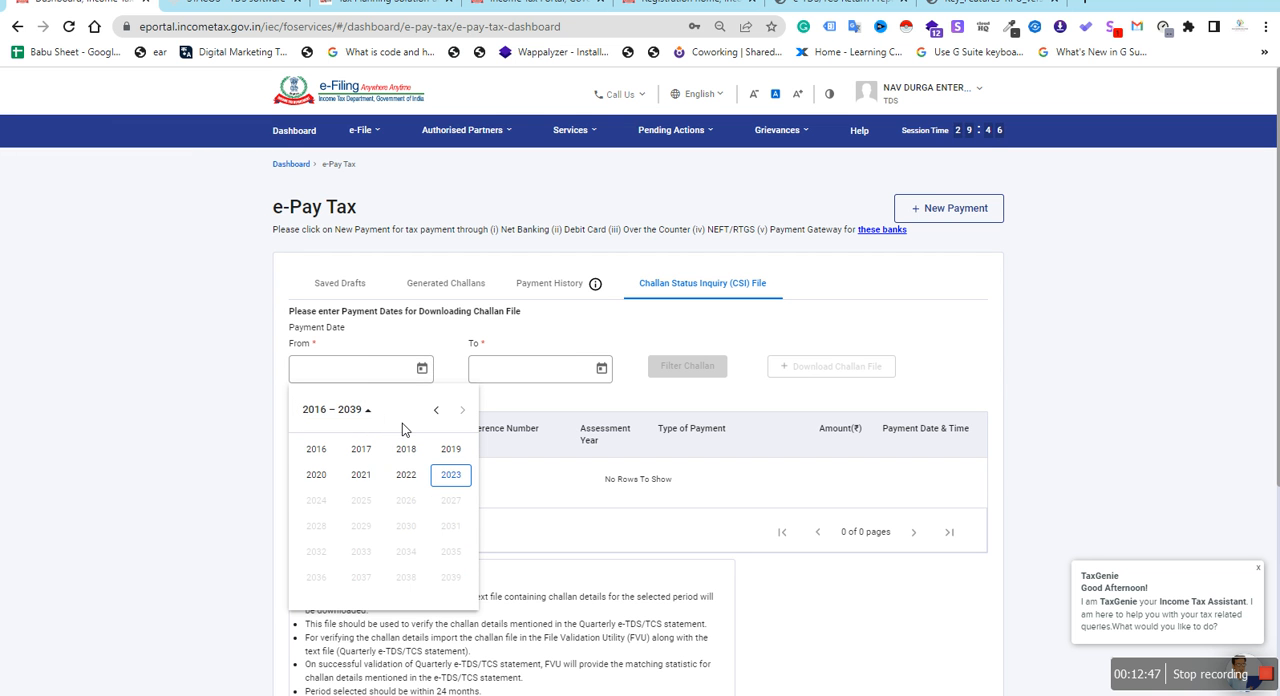
pyautogui.click(451, 476)
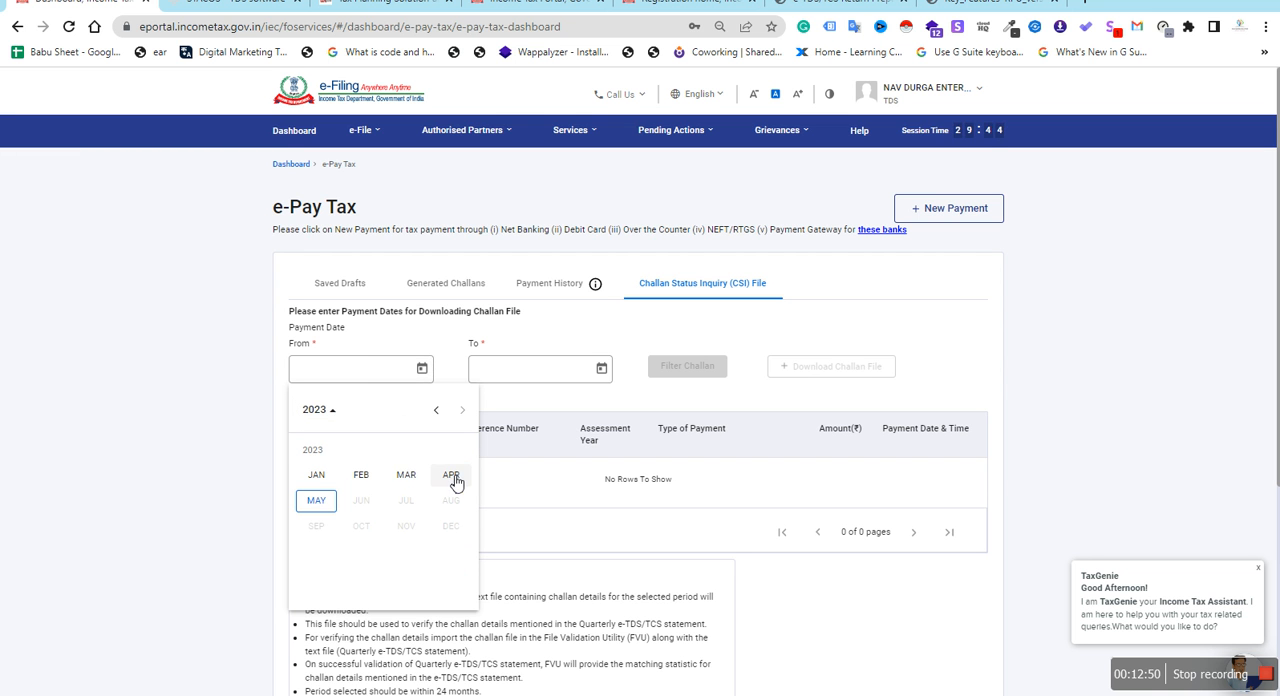
pyautogui.click(451, 476)
pyautogui.click(459, 466)
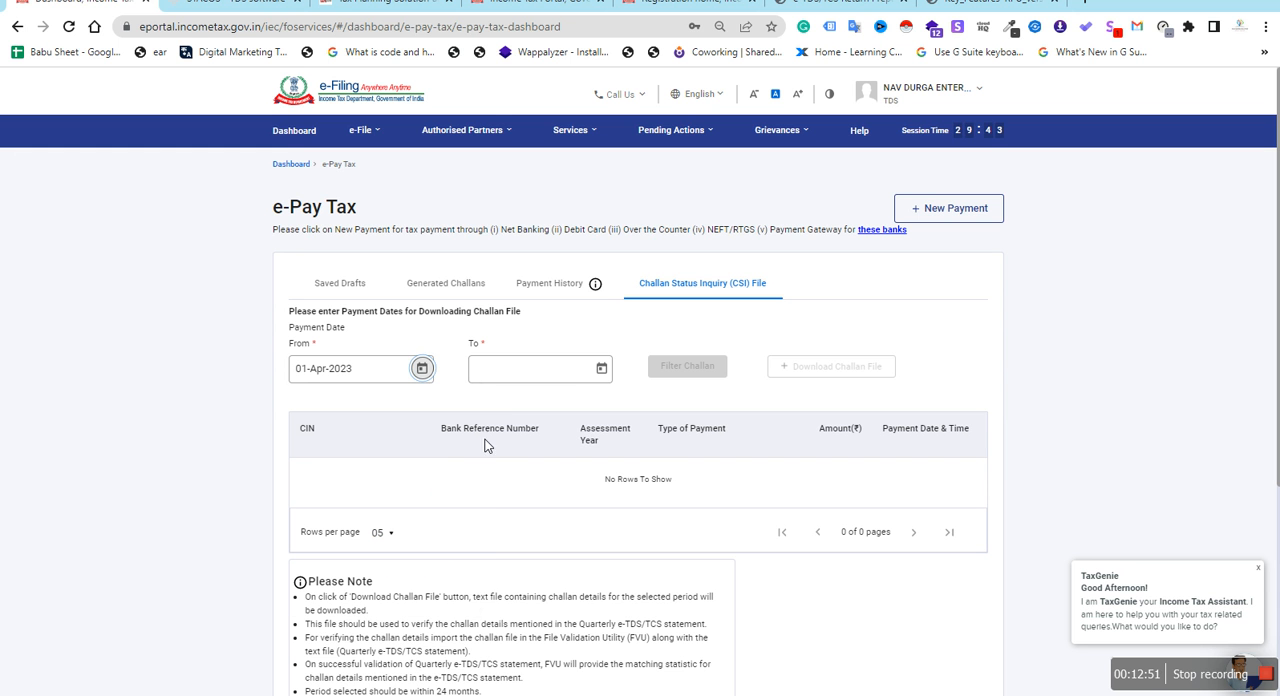
pyautogui.click(600, 369)
pyautogui.click(541, 565)
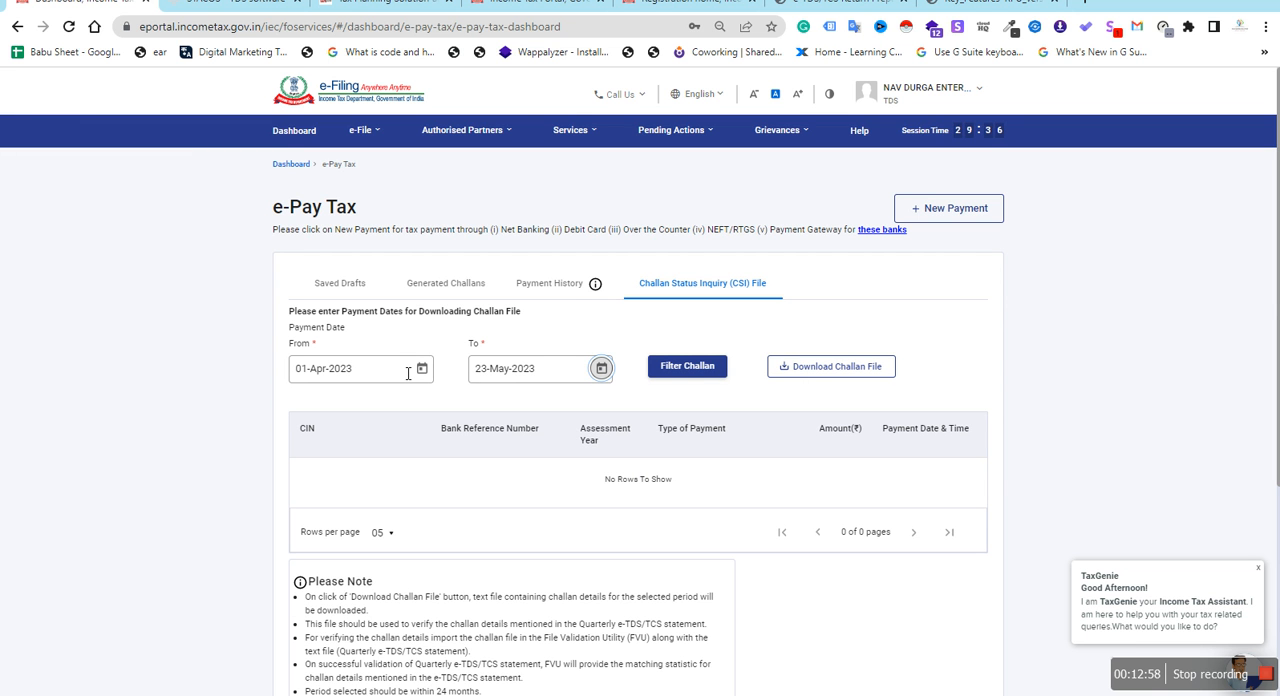
pyautogui.click(686, 368)
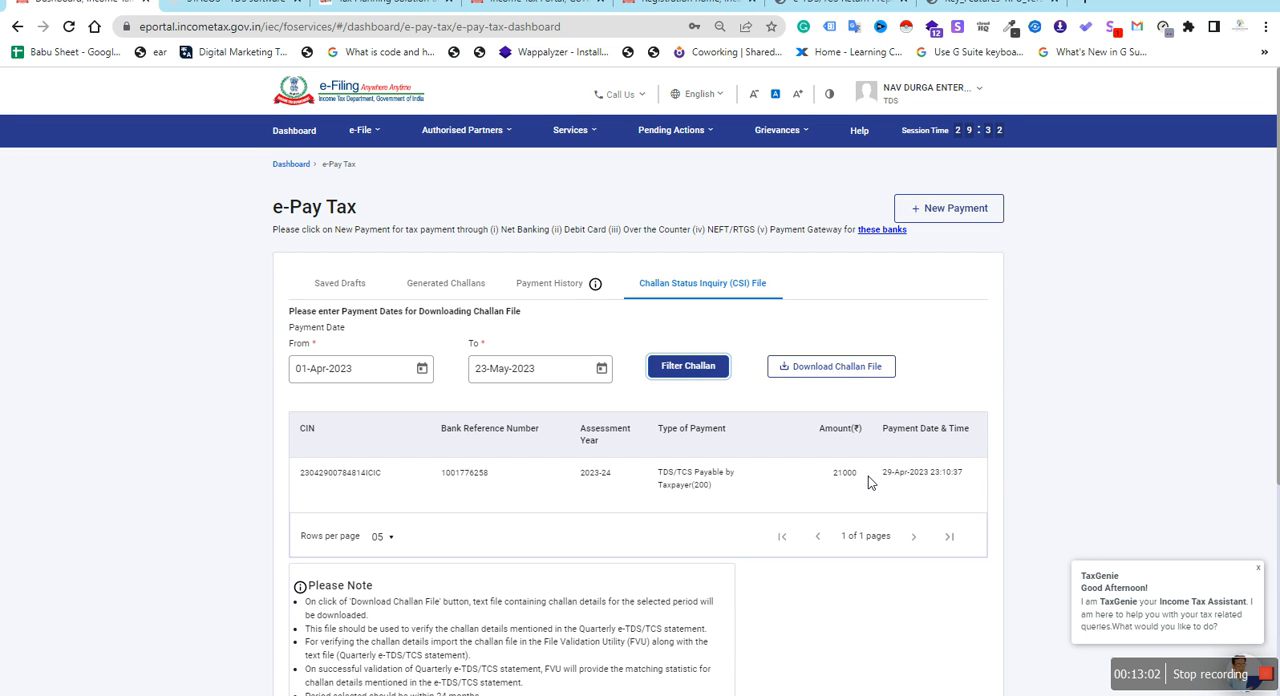
pyautogui.click(698, 485)
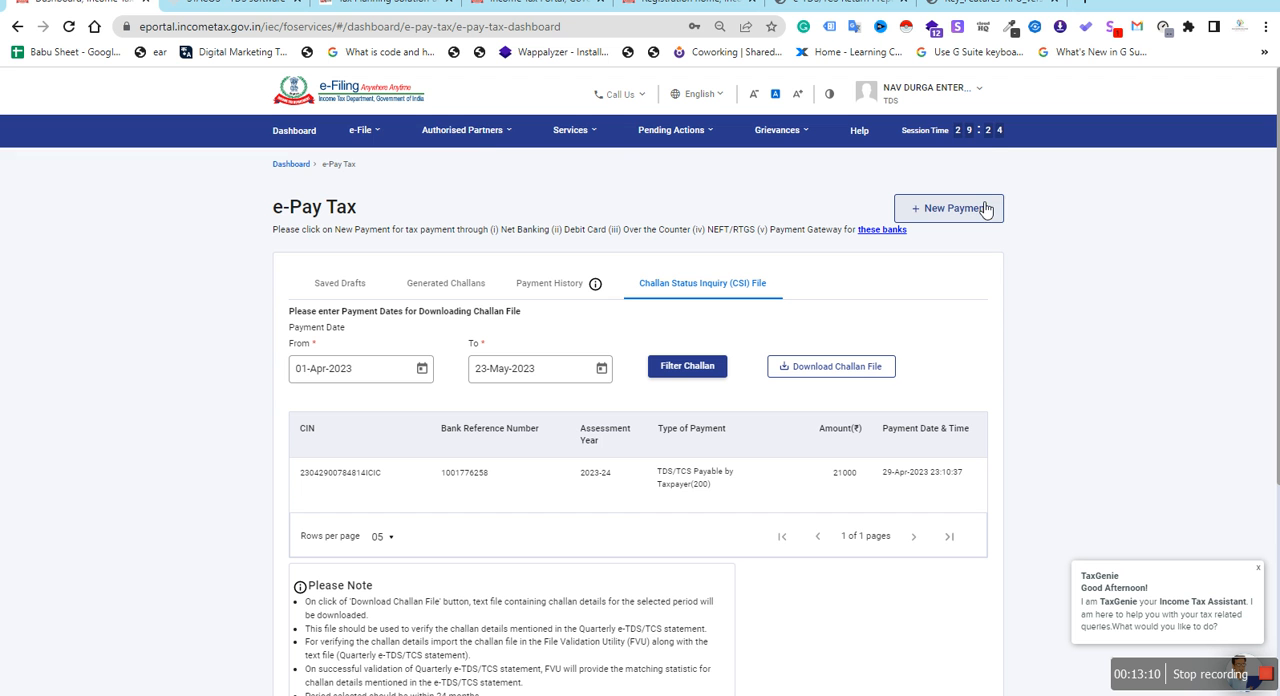
# Open the File Income Tax Forms page and look through the forms available for filing
pyautogui.moveTo(360, 133)
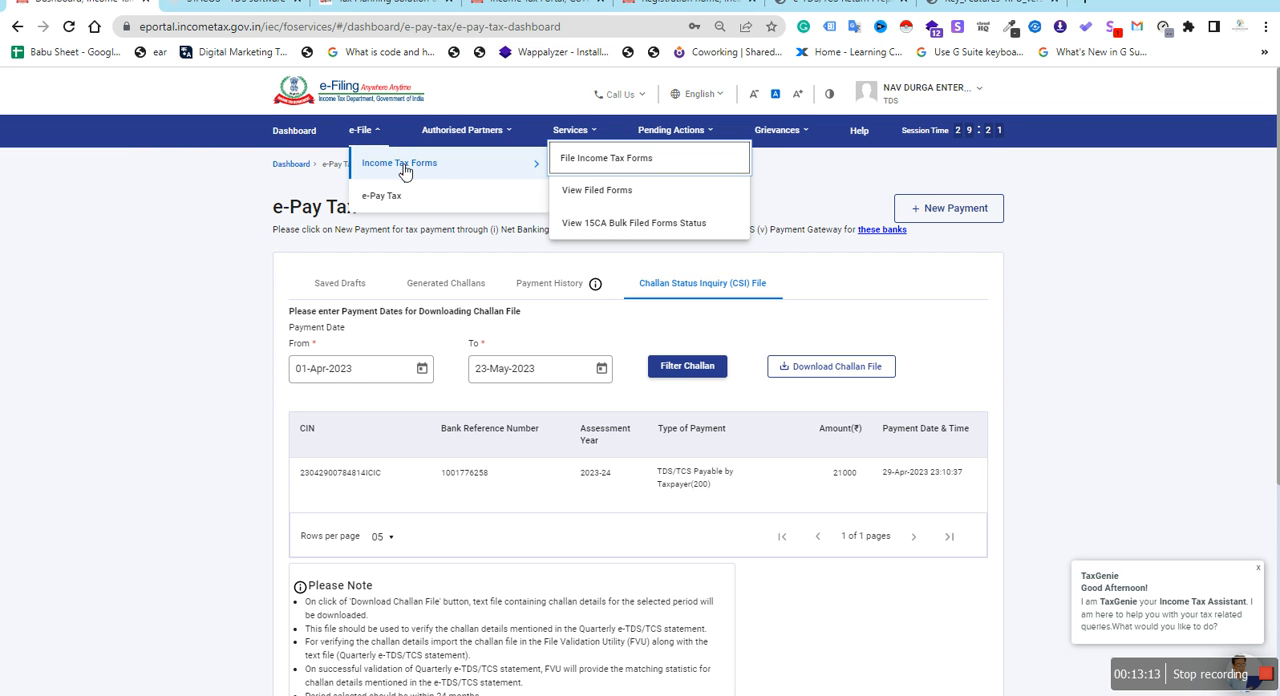
pyautogui.click(606, 166)
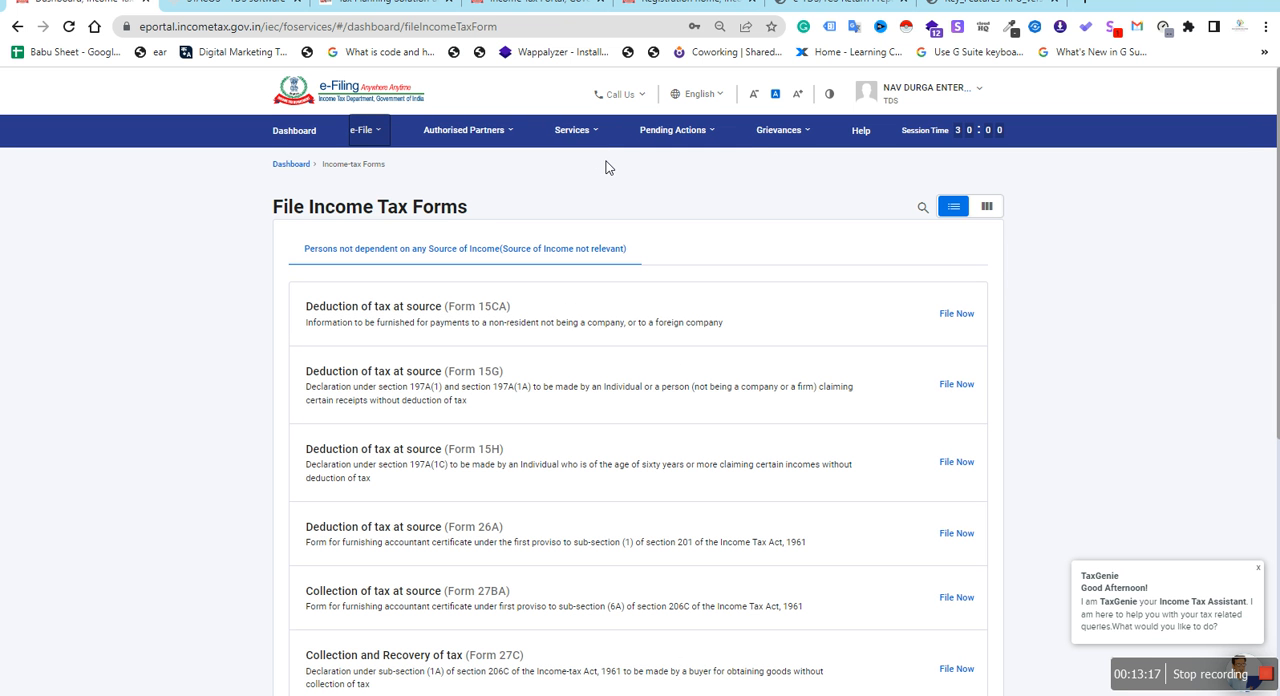
pyautogui.scroll(-5, 598, 356)
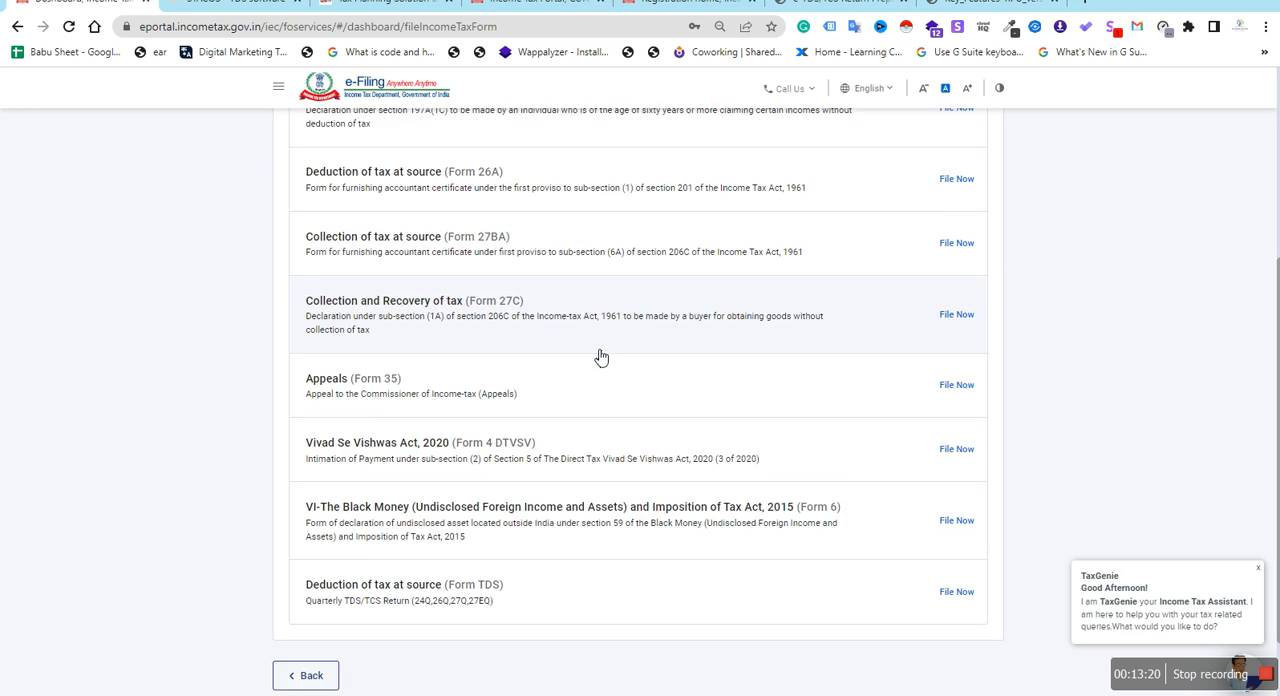
pyautogui.scroll(5, 600, 358)
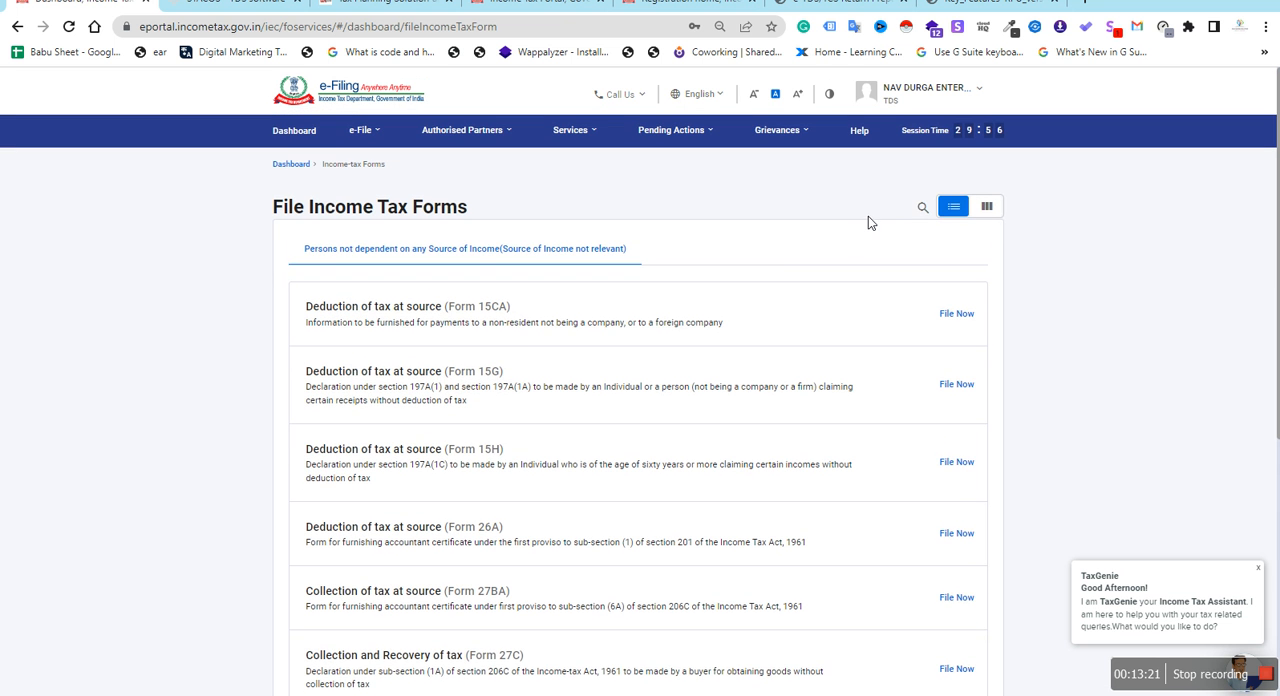
# Search the income tax forms for "tds" and start filing the Deduction of tax at source (Form TDS)
pyautogui.click(921, 209)
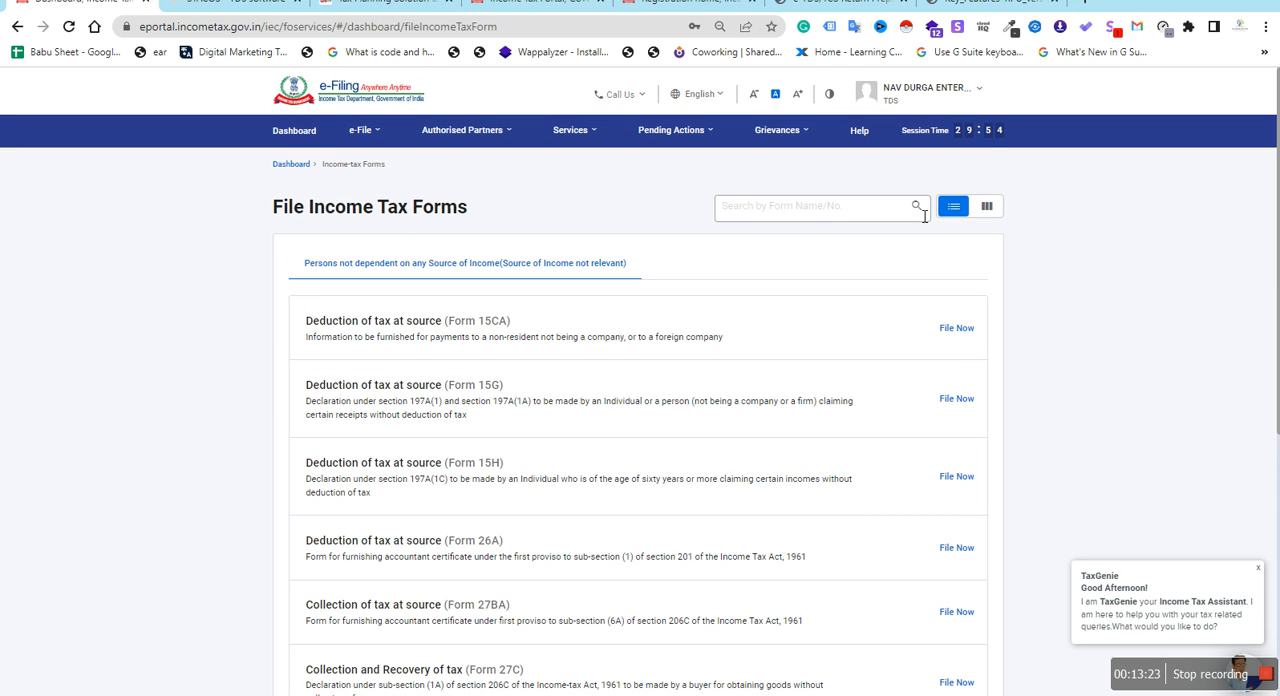
pyautogui.click(813, 214)
pyautogui.write('tds')
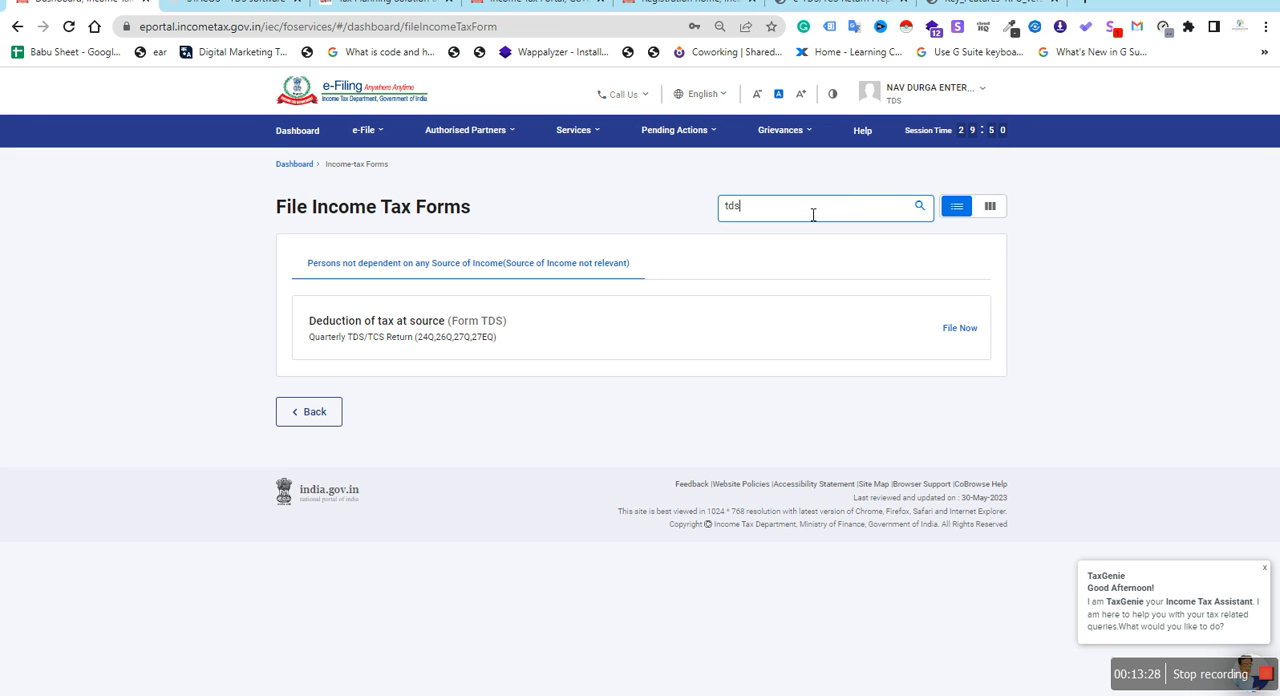
pyautogui.click(450, 337)
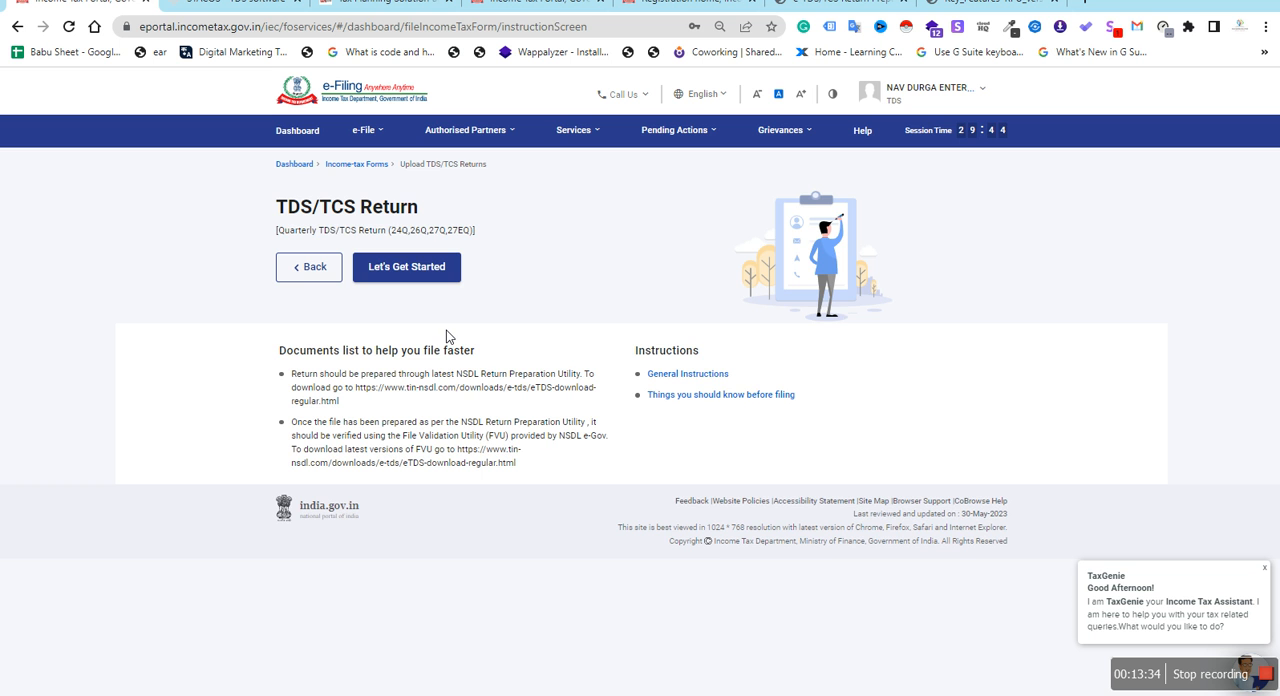
pyautogui.click(428, 274)
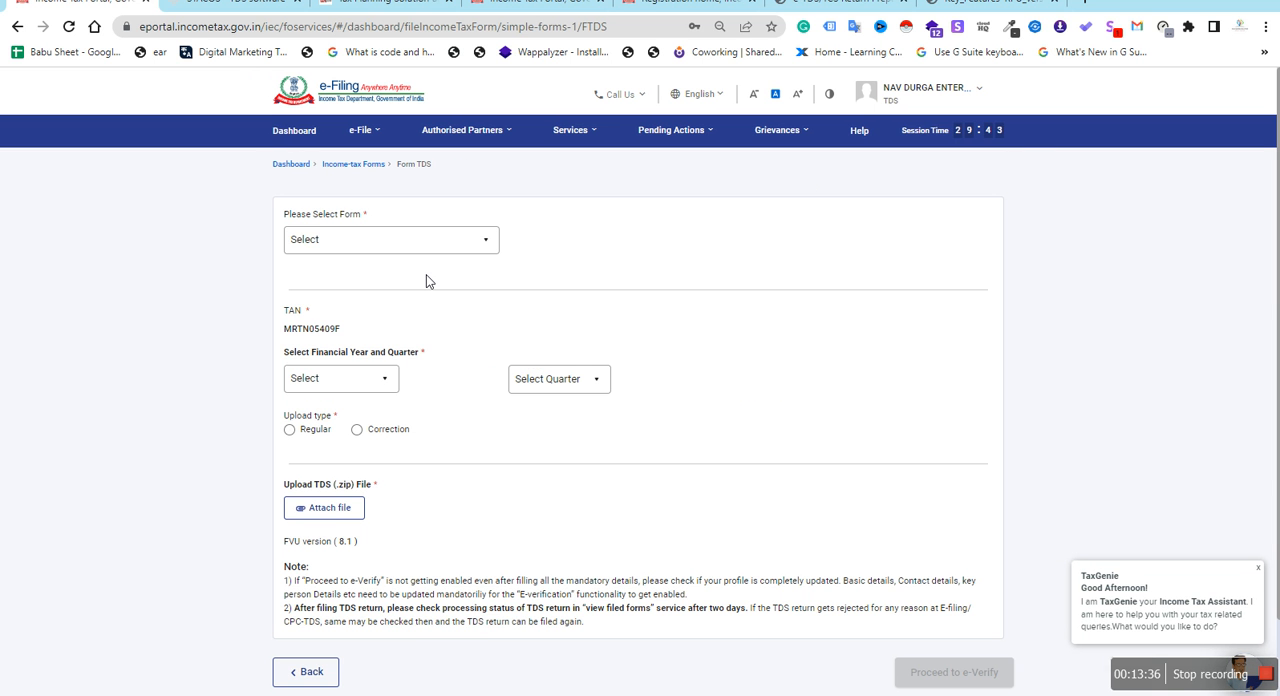
# Set the return to form 26Q (Other than salary), financial year 2022-23, quarter Q4 and upload type Regular
pyautogui.click(447, 243)
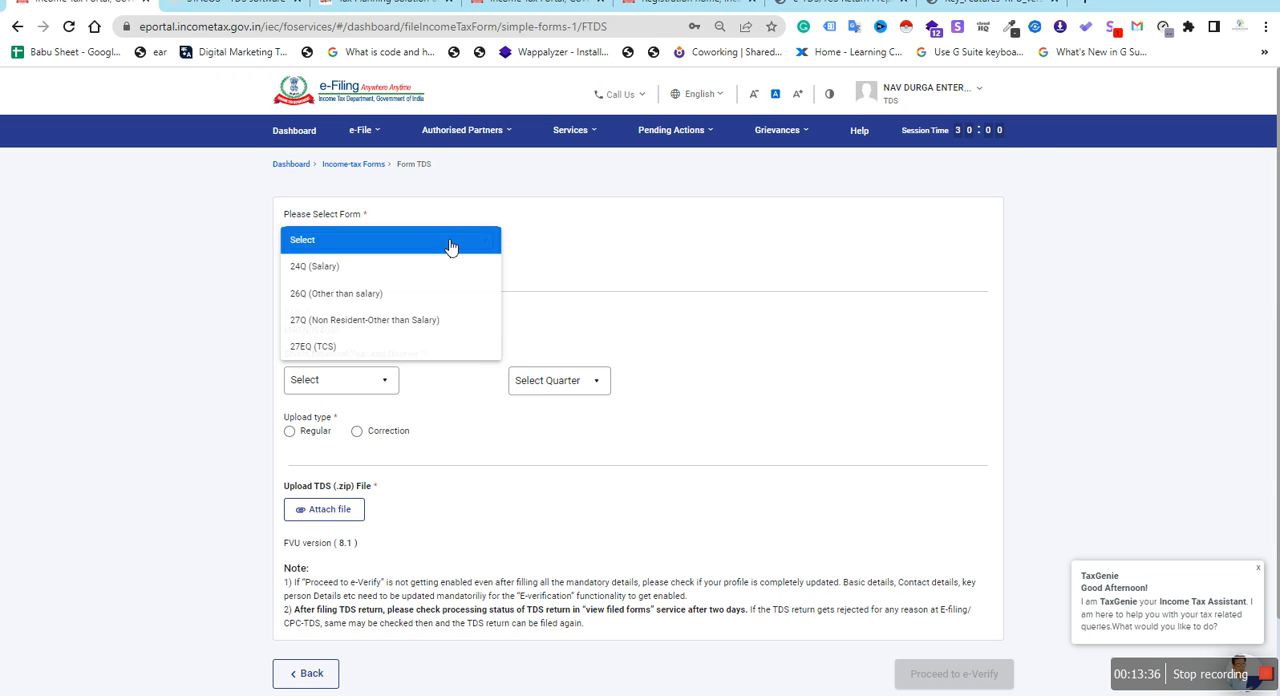
pyautogui.click(367, 300)
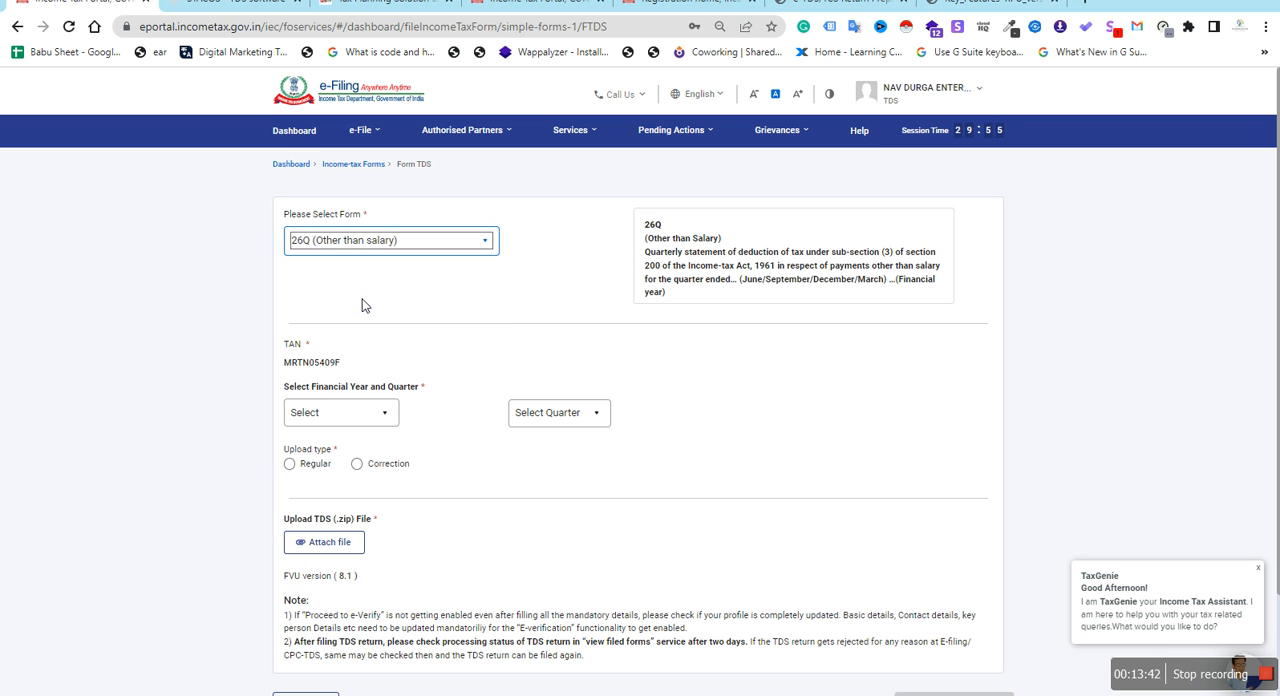
pyautogui.click(373, 416)
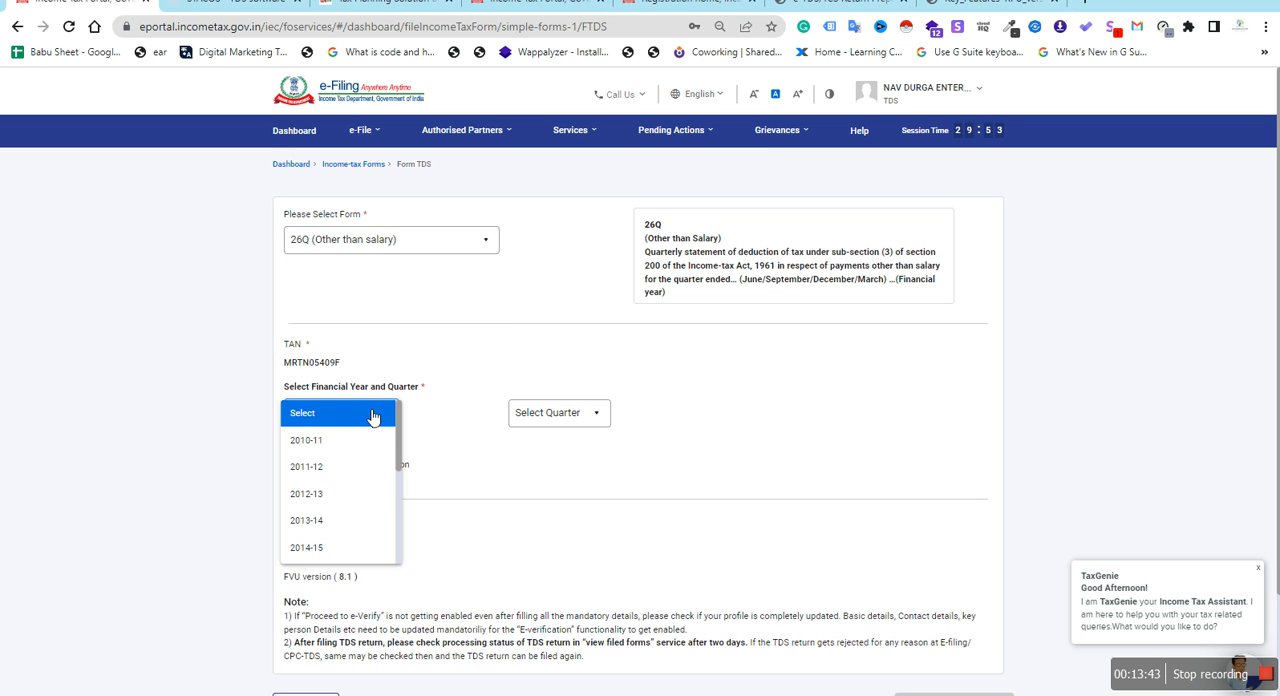
pyautogui.scroll(-3, 346, 523)
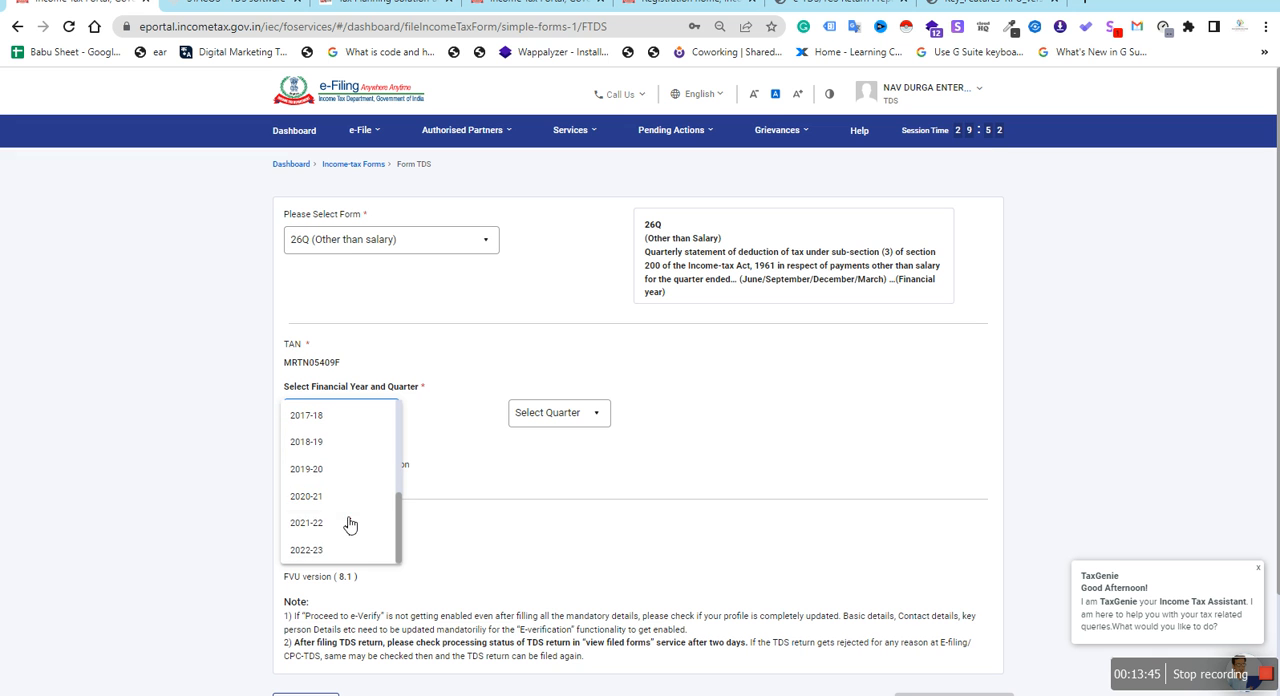
pyautogui.click(320, 561)
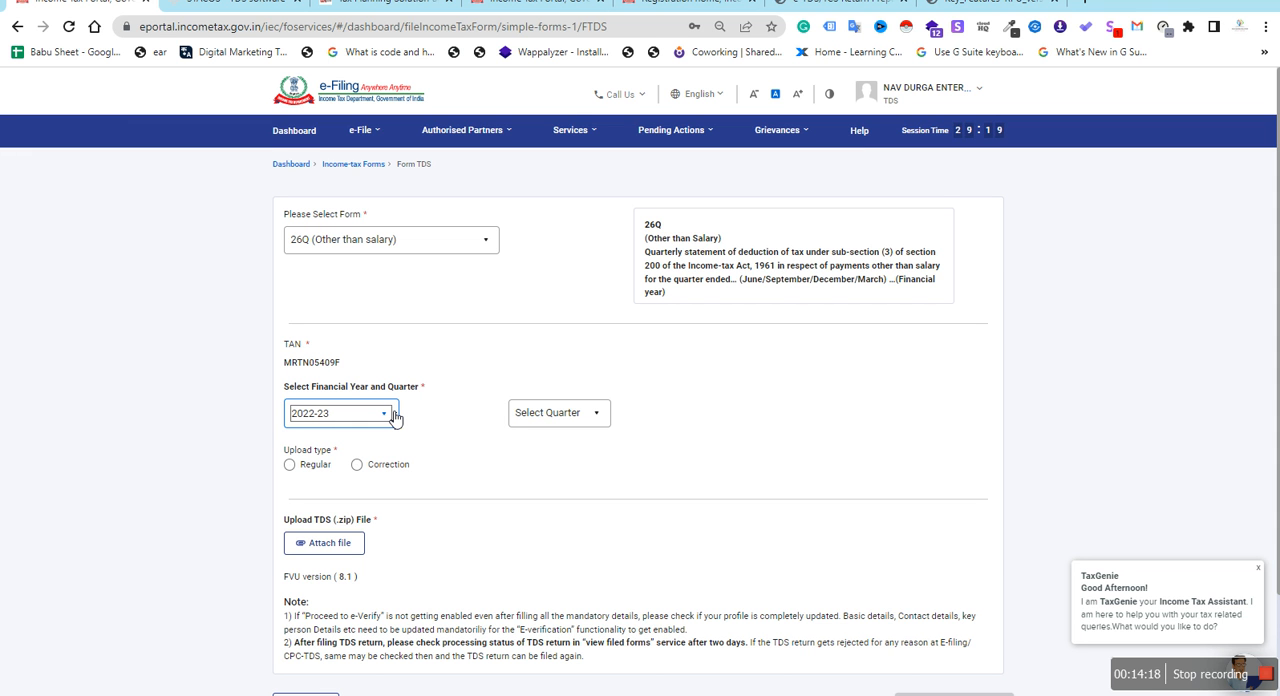
pyautogui.click(558, 418)
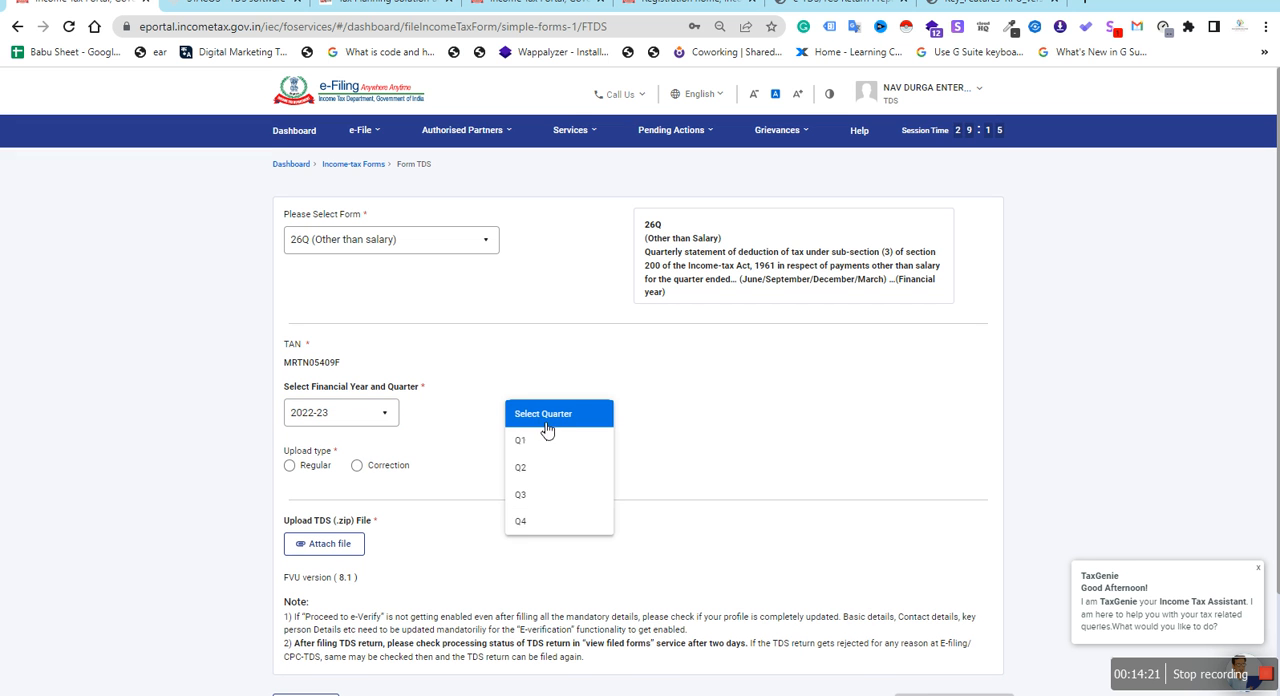
pyautogui.click(523, 520)
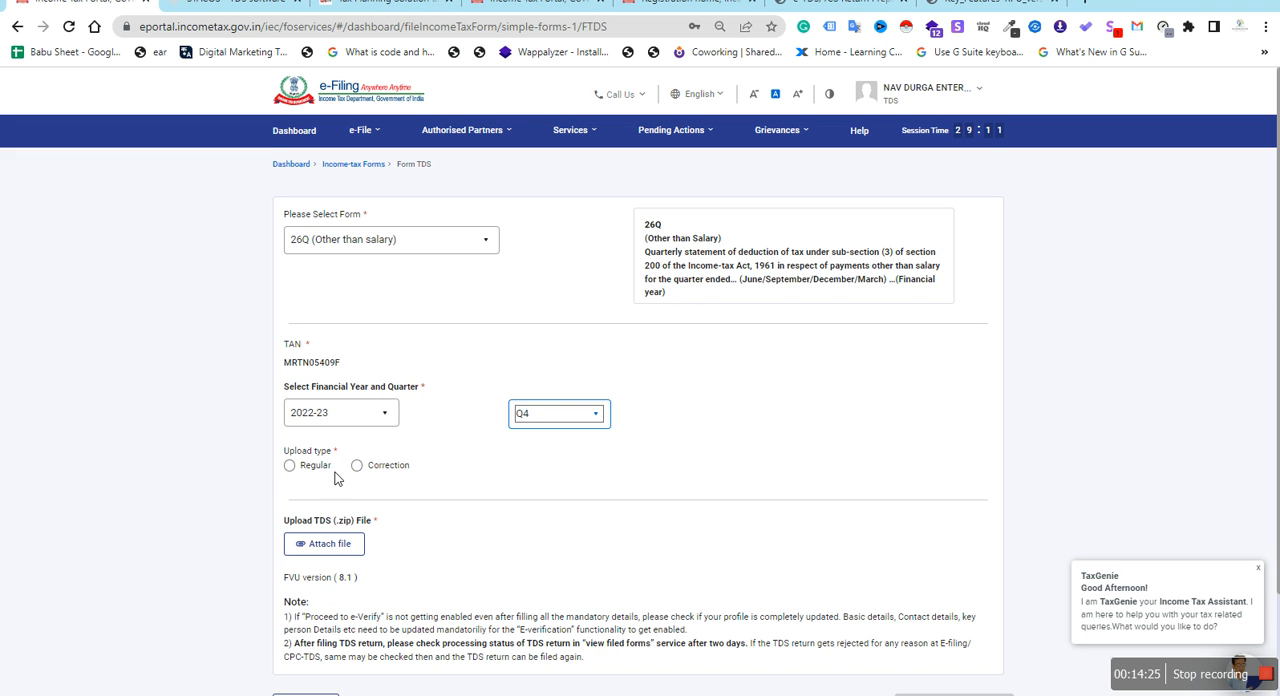
pyautogui.click(290, 466)
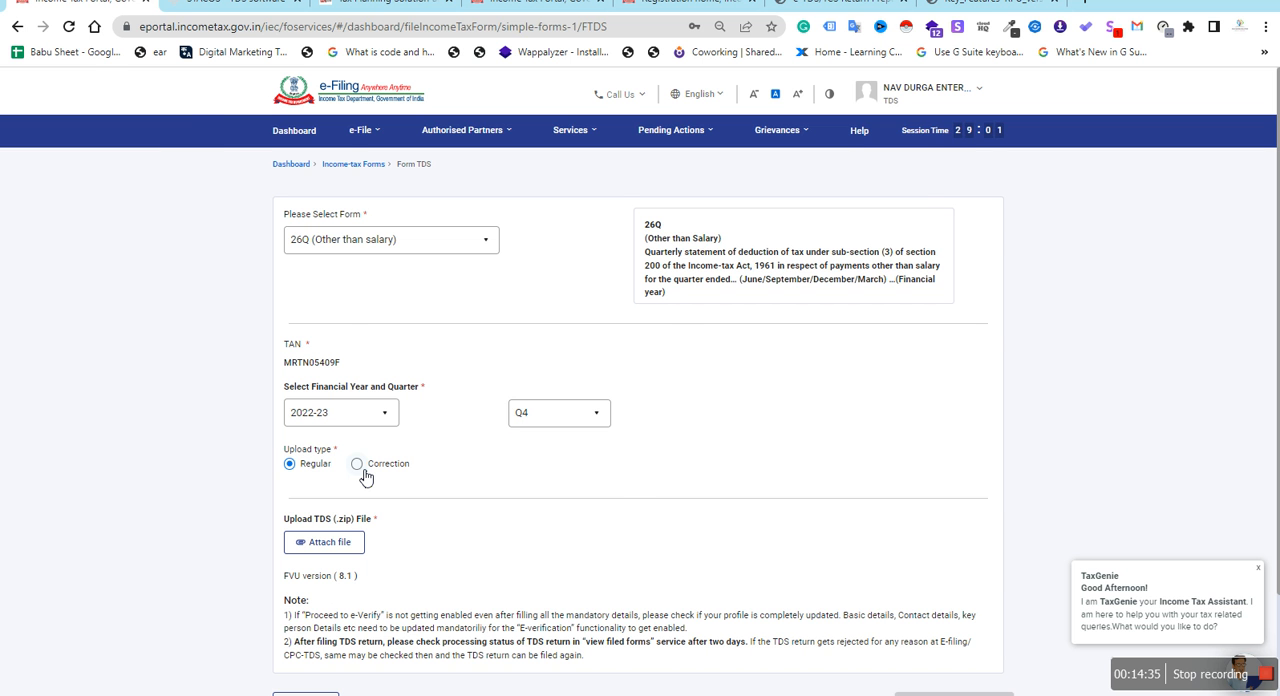
# Open the TRACES website from the Traces Login card on taxplanningsolution.com and view its login page
pyautogui.click(385, 4)
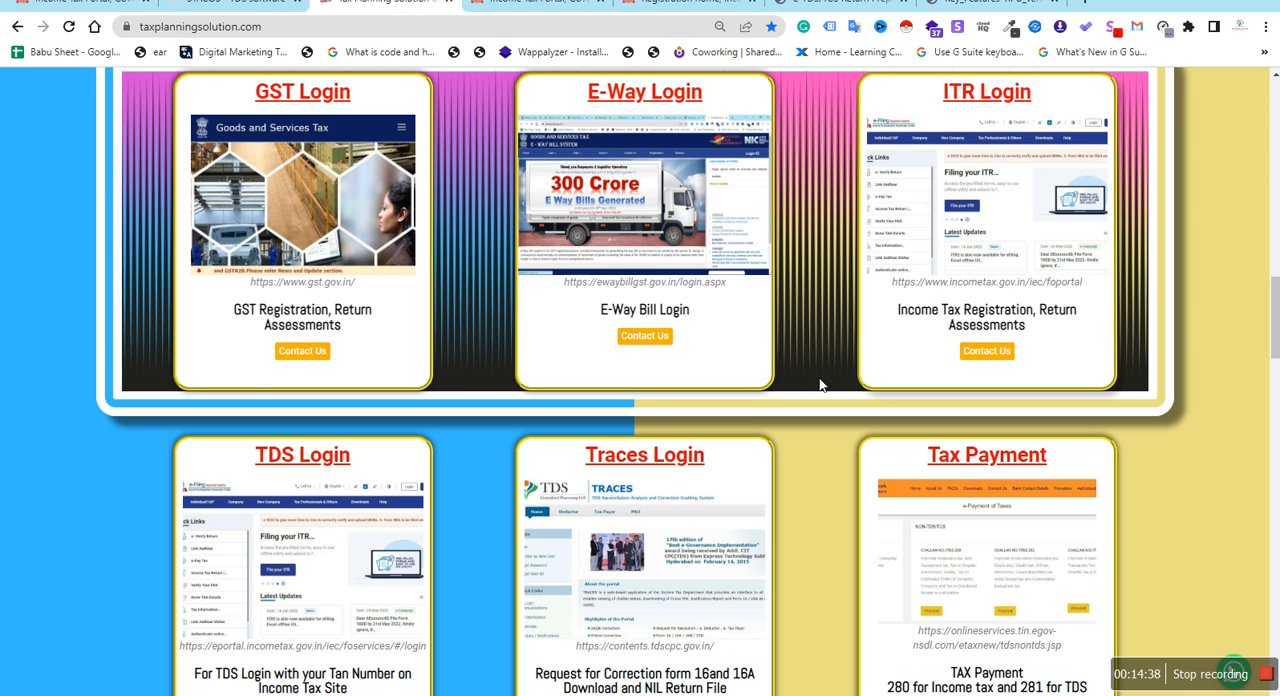
pyautogui.scroll(-2, 819, 385)
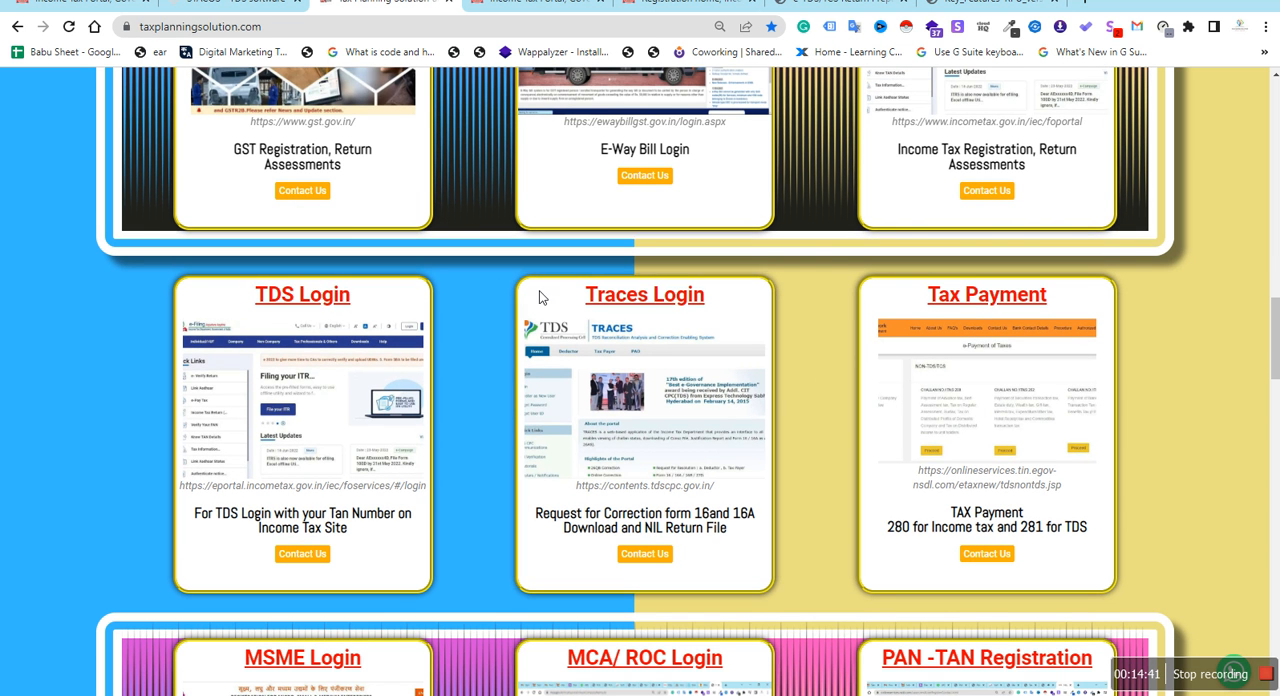
pyautogui.click(647, 420)
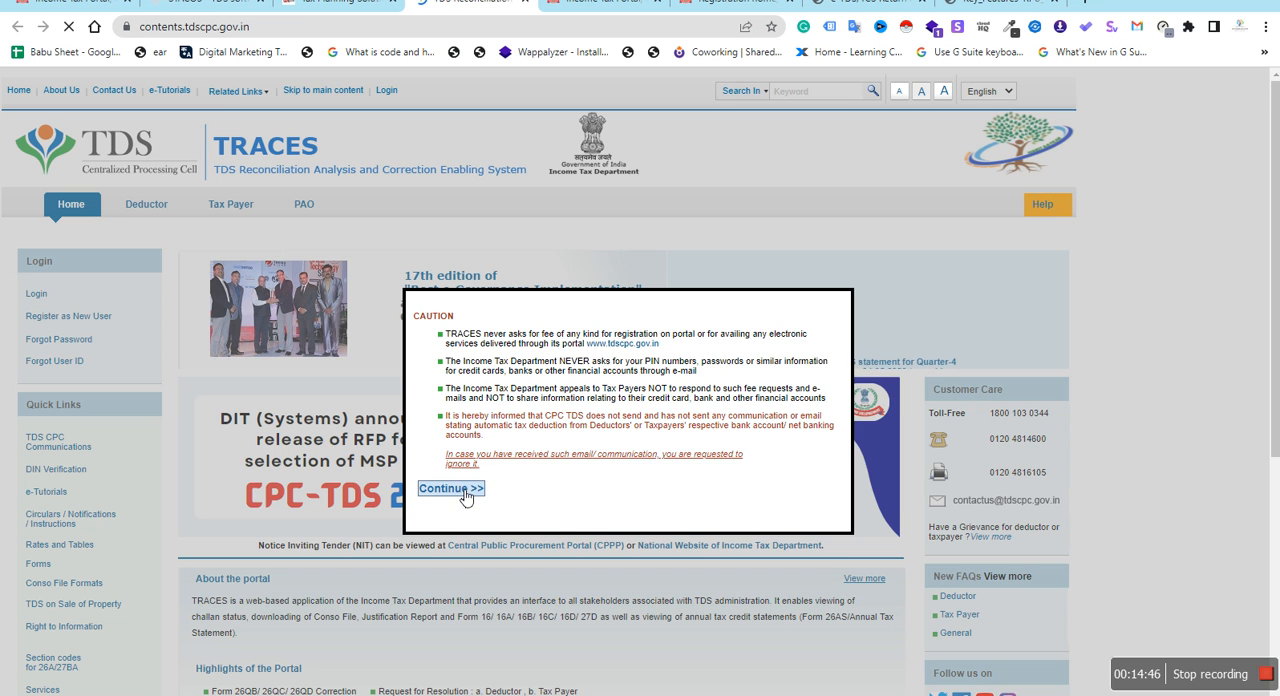
pyautogui.click(440, 489)
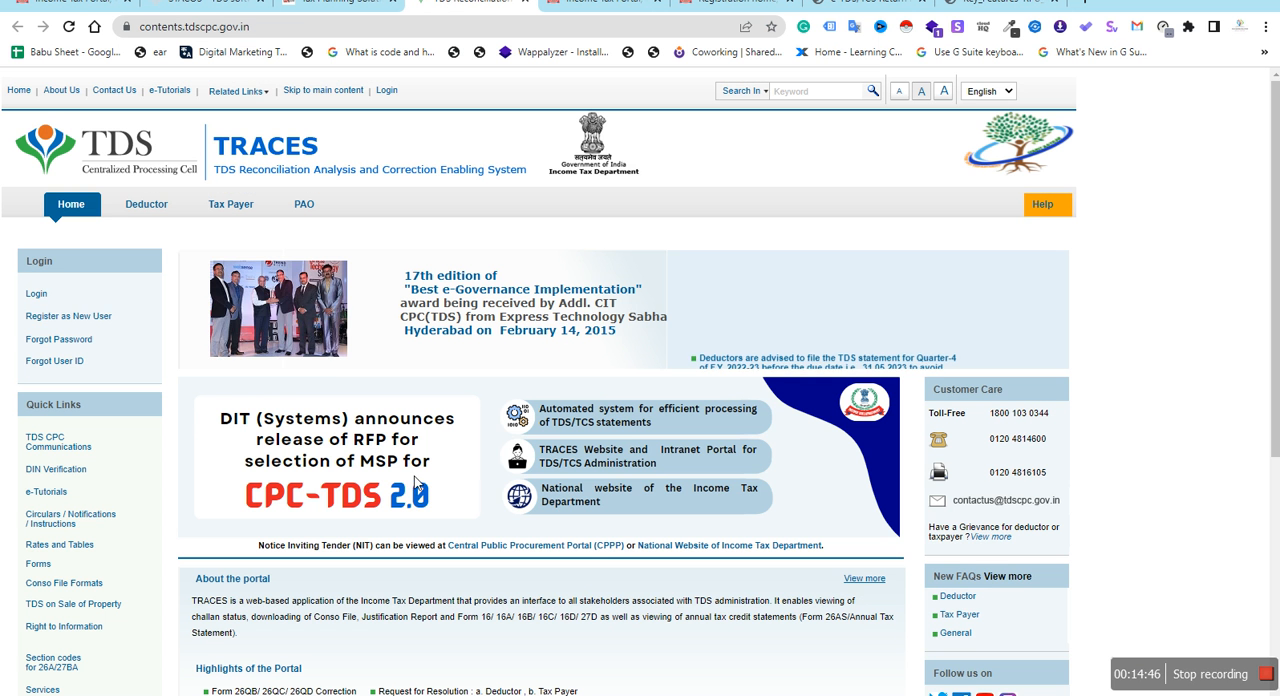
pyautogui.click(38, 295)
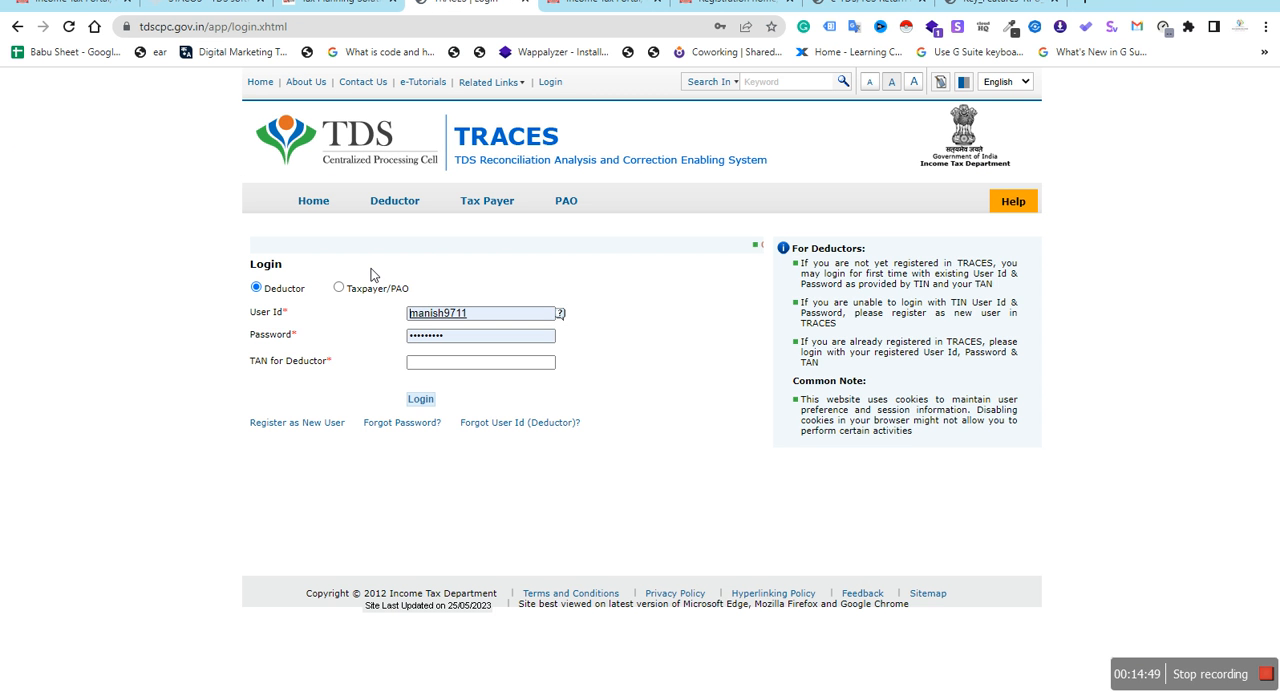
# Return to the TRACES home page and show the Deductor option for registering as a new user
pyautogui.click(313, 200)
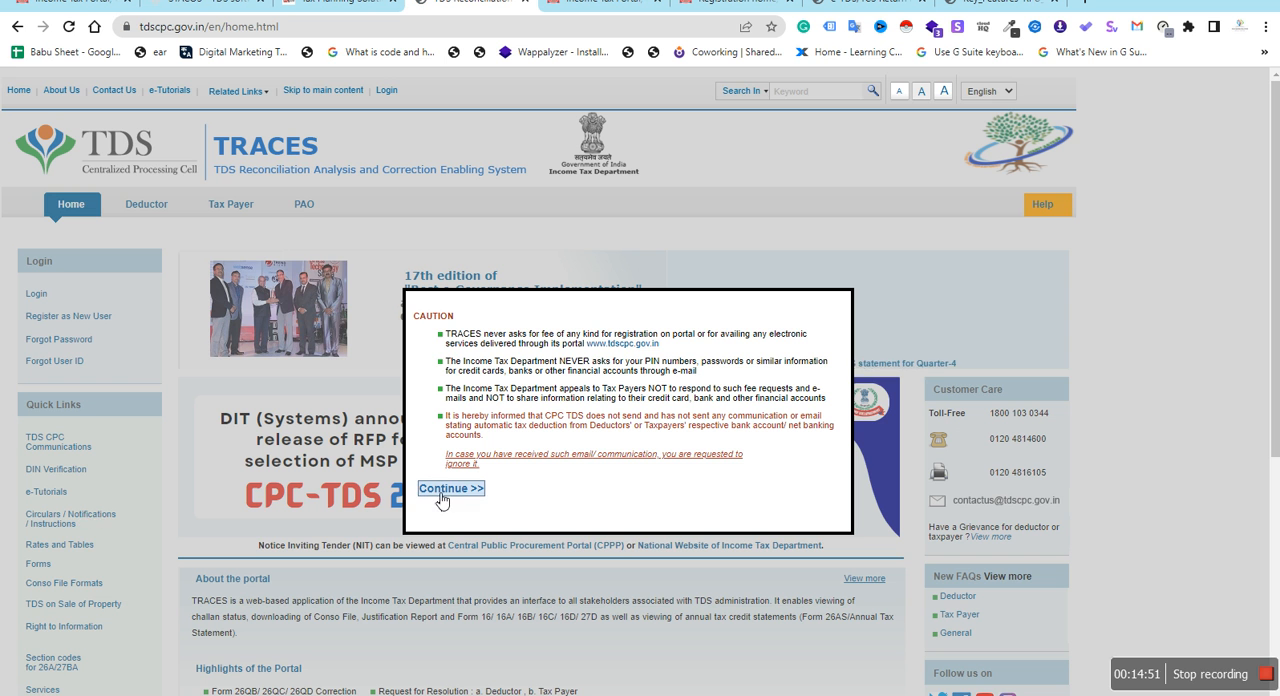
pyautogui.click(423, 489)
pyautogui.moveTo(170, 323)
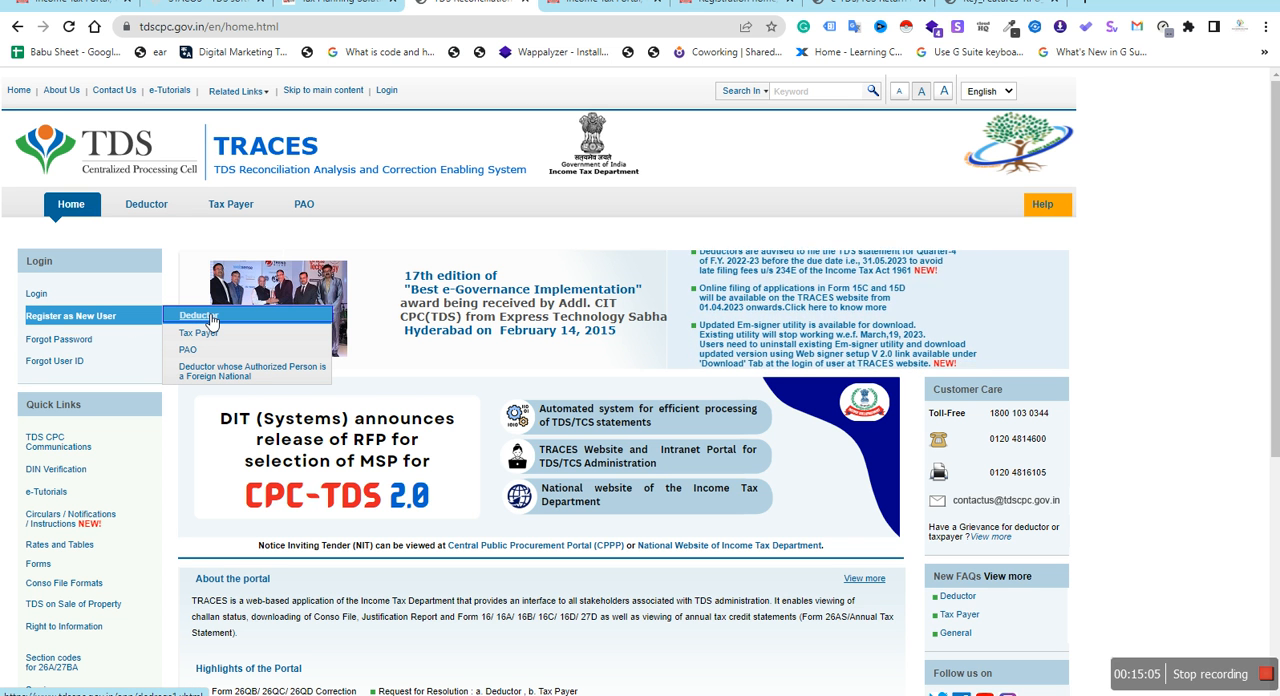
# View the e-Filing registration page for Tax Deductor and Collector, and return to the Form TDS page
pyautogui.click(335, 4)
pyautogui.click(465, 4)
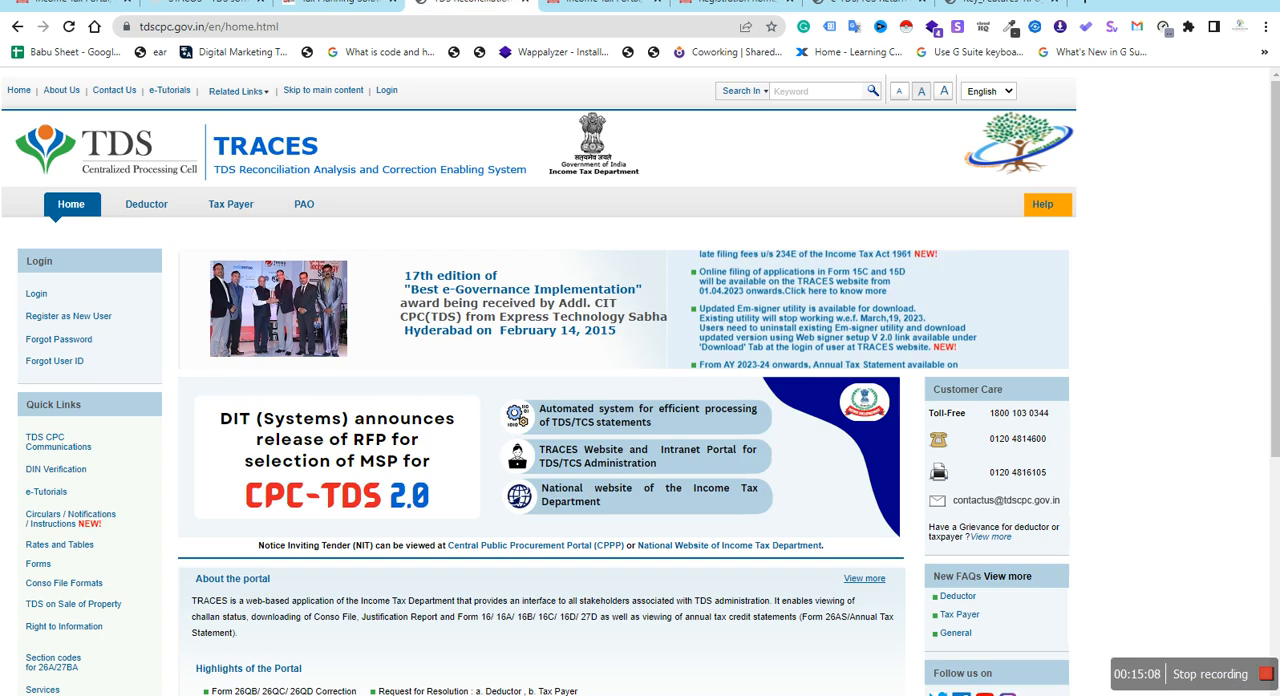
pyautogui.click(600, 4)
pyautogui.click(735, 4)
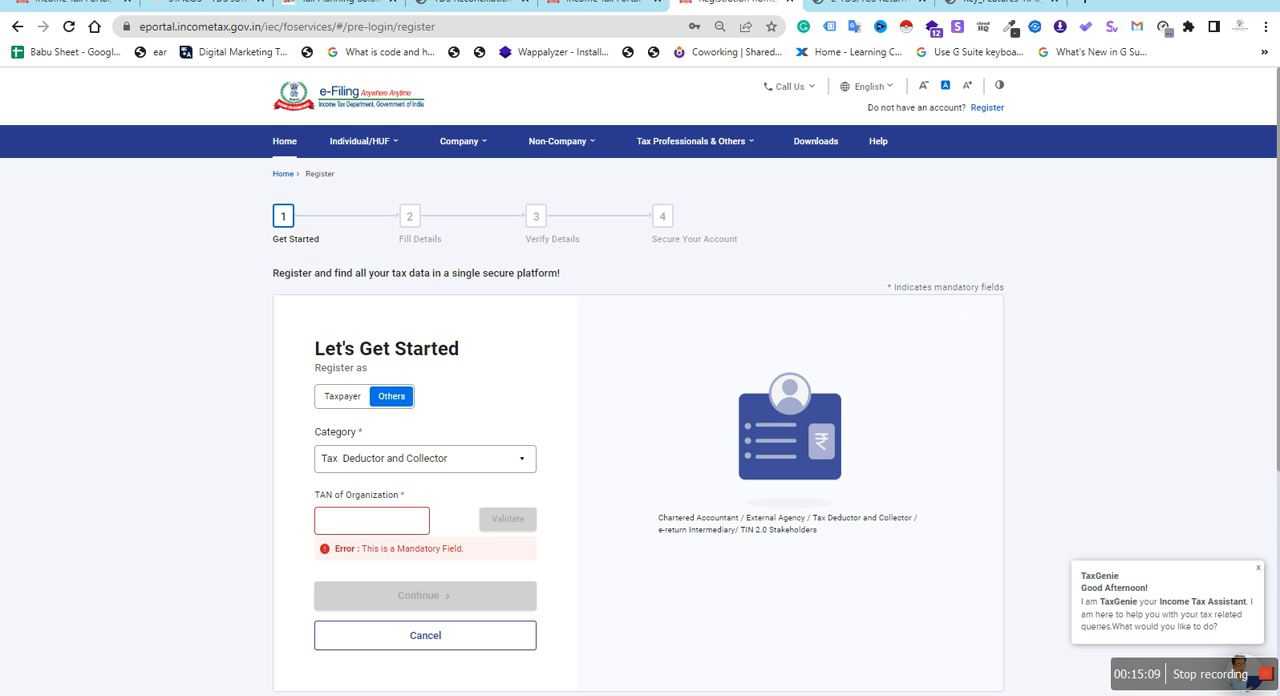
pyautogui.click(72, 4)
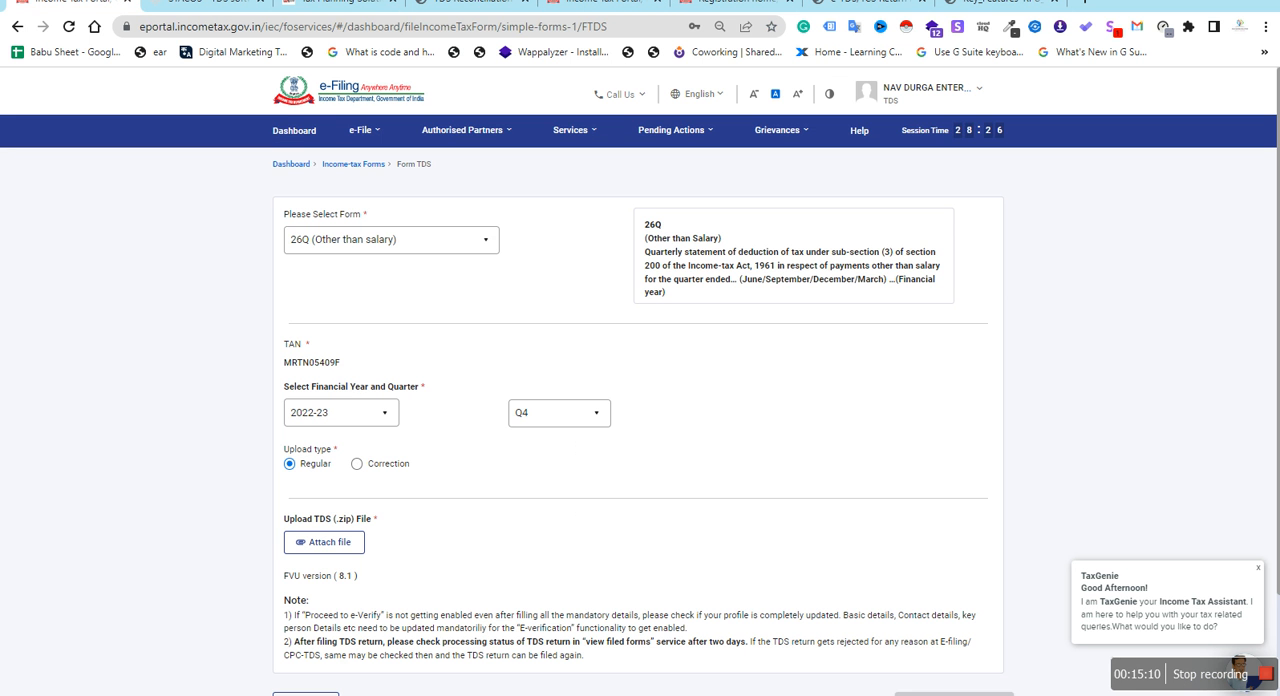
# Attach T26Q4R.zip from the eTDS-MTA > NAV DURGA ENTERPRISES > 2023-24 folder on Local Disk (C:) as the TDS file
pyautogui.click(348, 543)
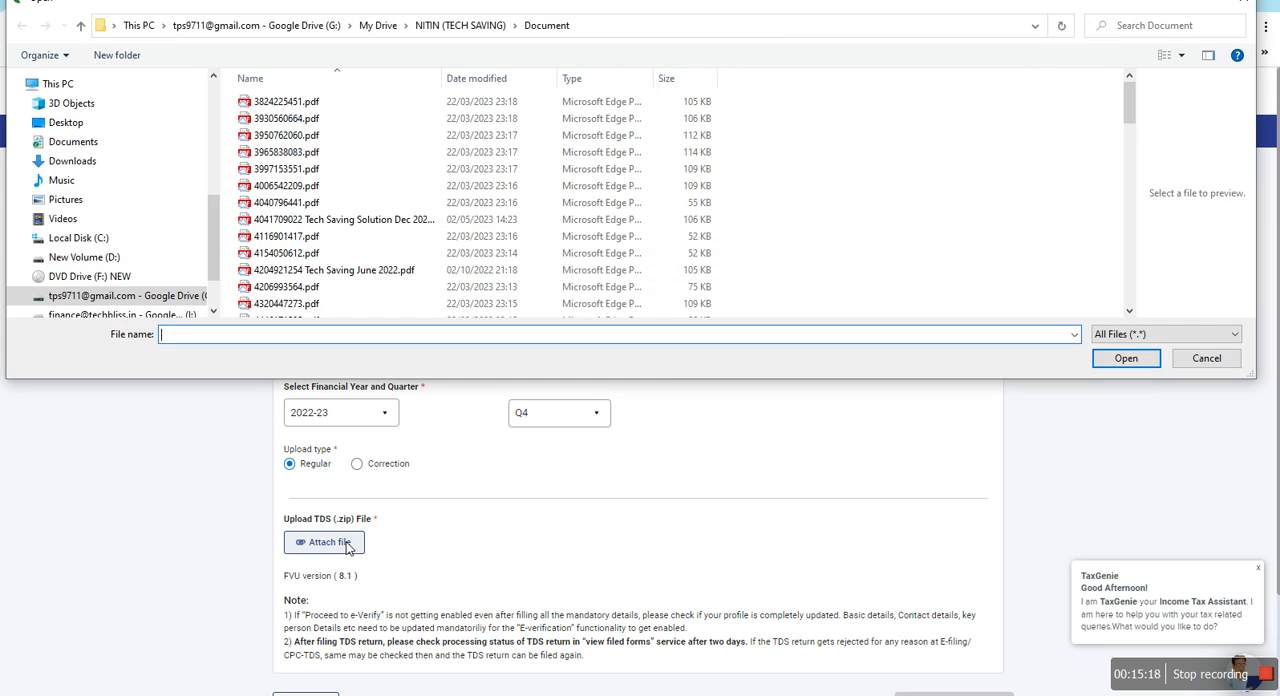
pyautogui.click(1207, 359)
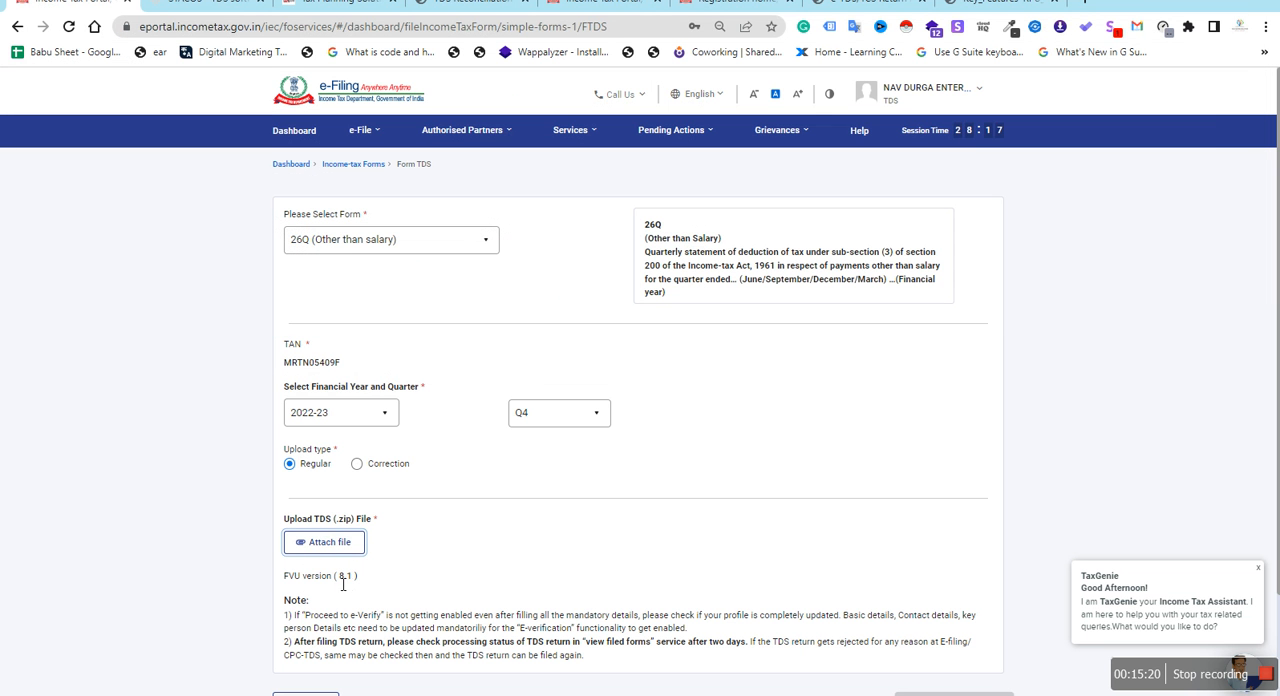
pyautogui.click(341, 550)
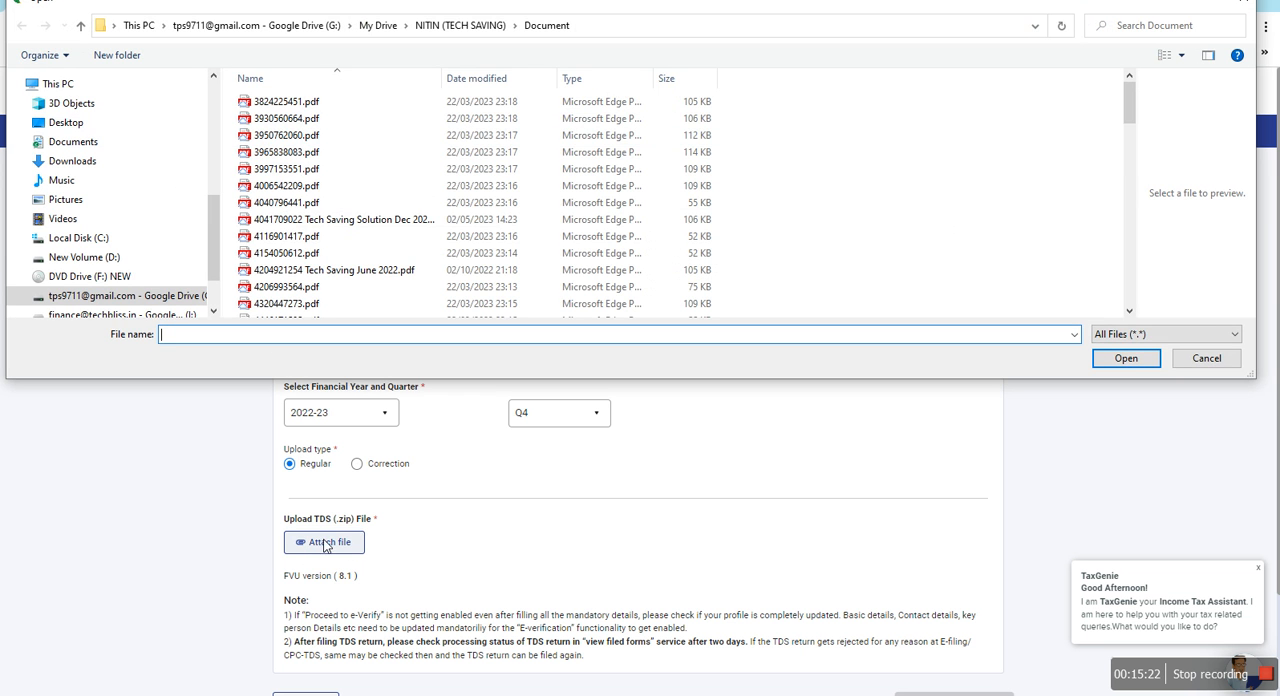
pyautogui.click(85, 166)
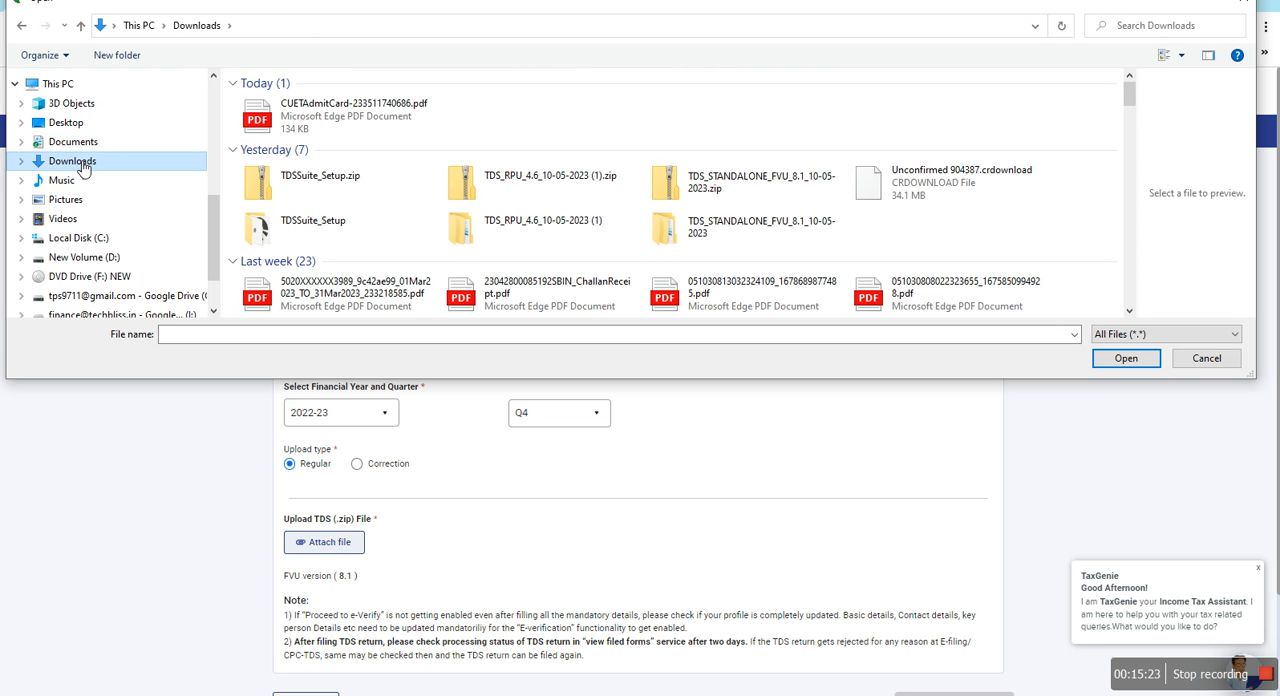
pyautogui.click(90, 240)
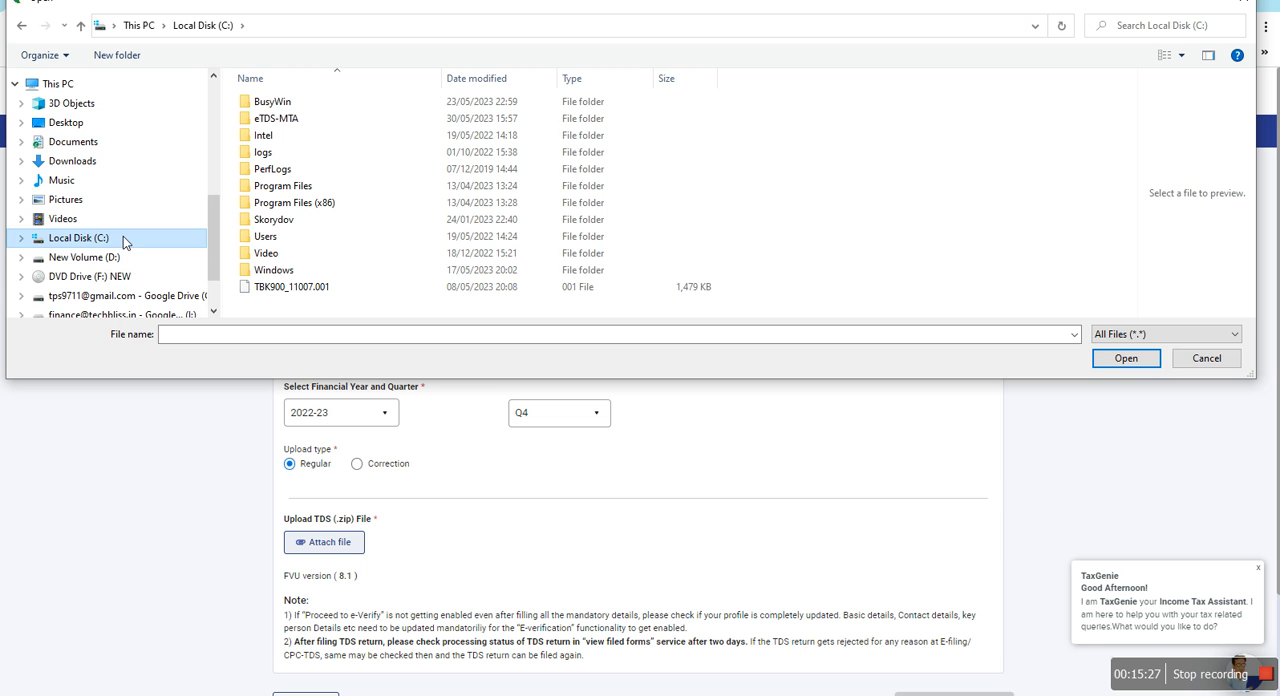
pyautogui.doubleClick(280, 119)
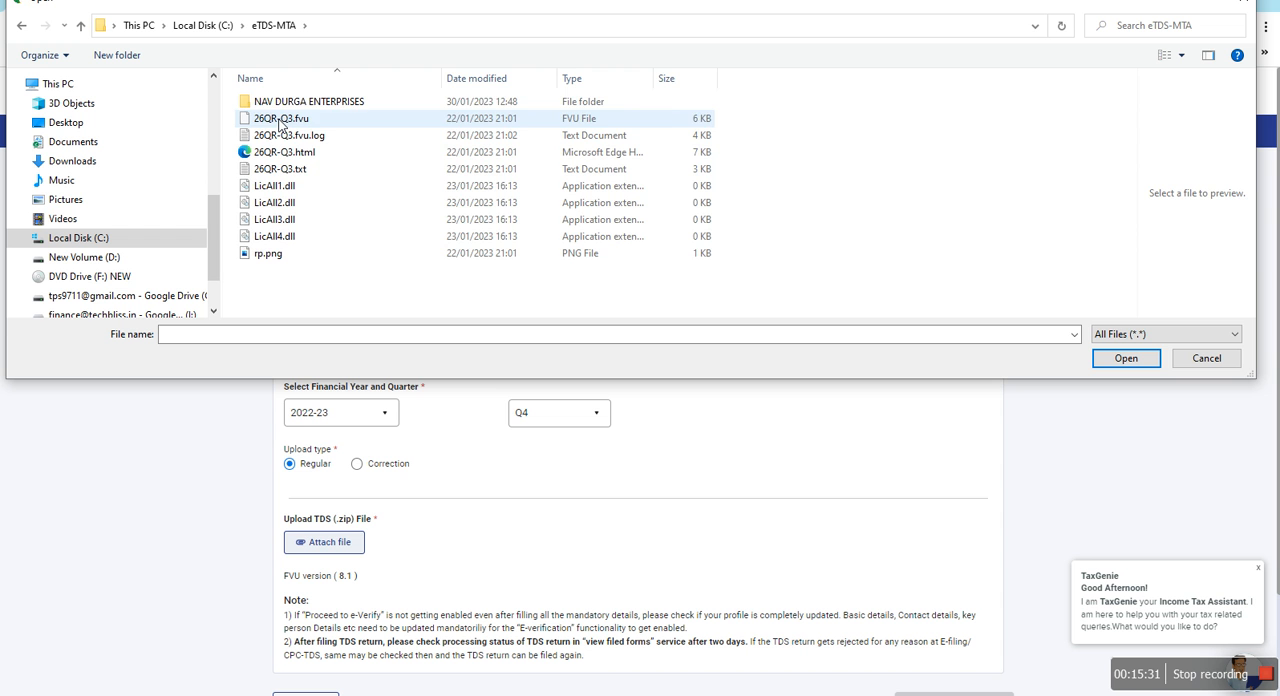
pyautogui.click(285, 103)
pyautogui.doubleClick(285, 103)
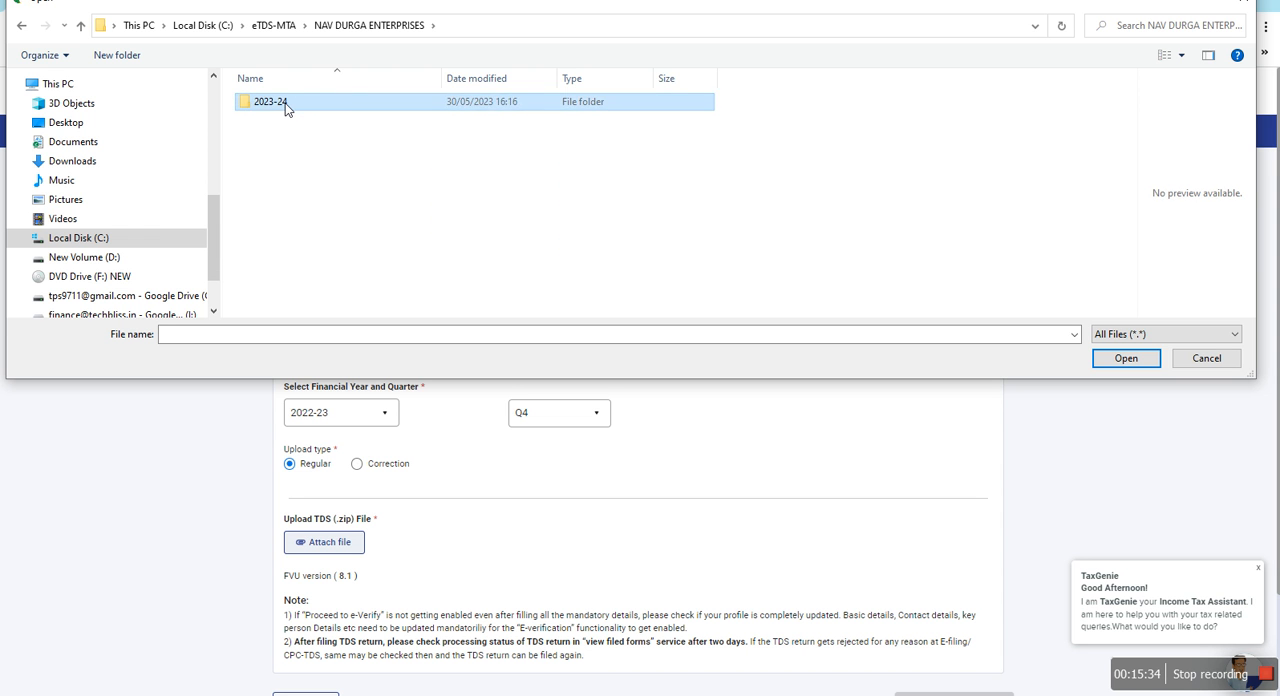
pyautogui.doubleClick(285, 103)
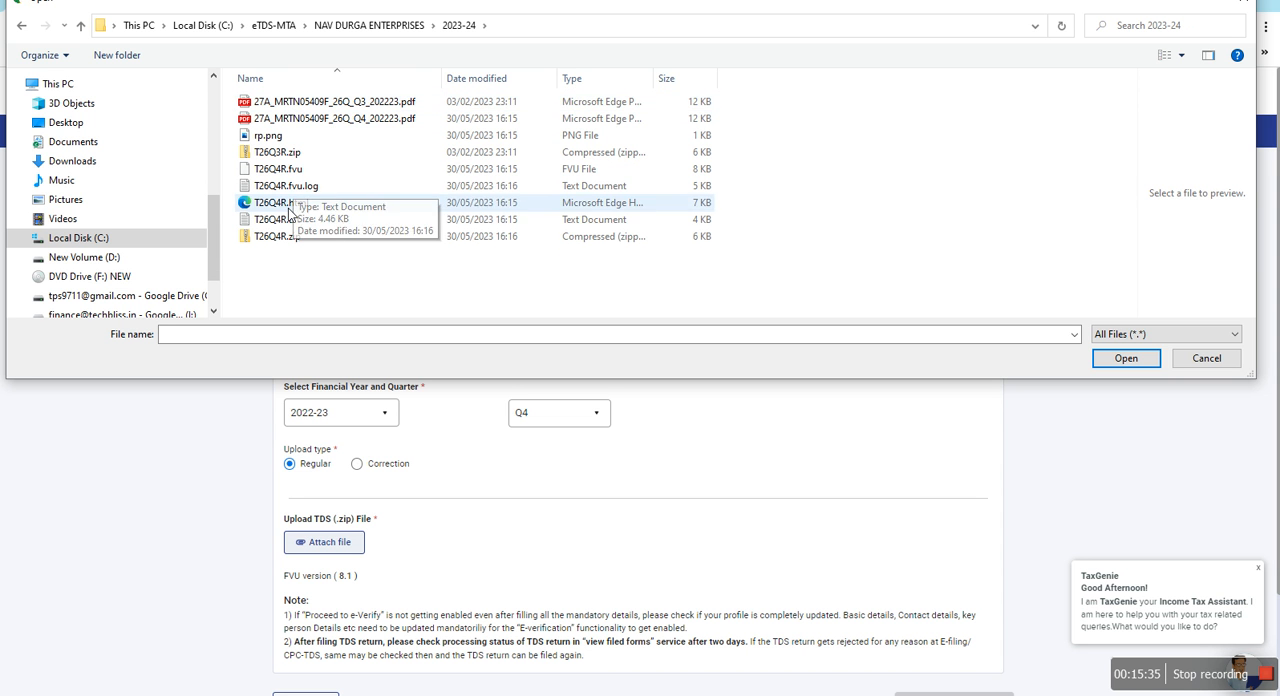
pyautogui.click(482, 236)
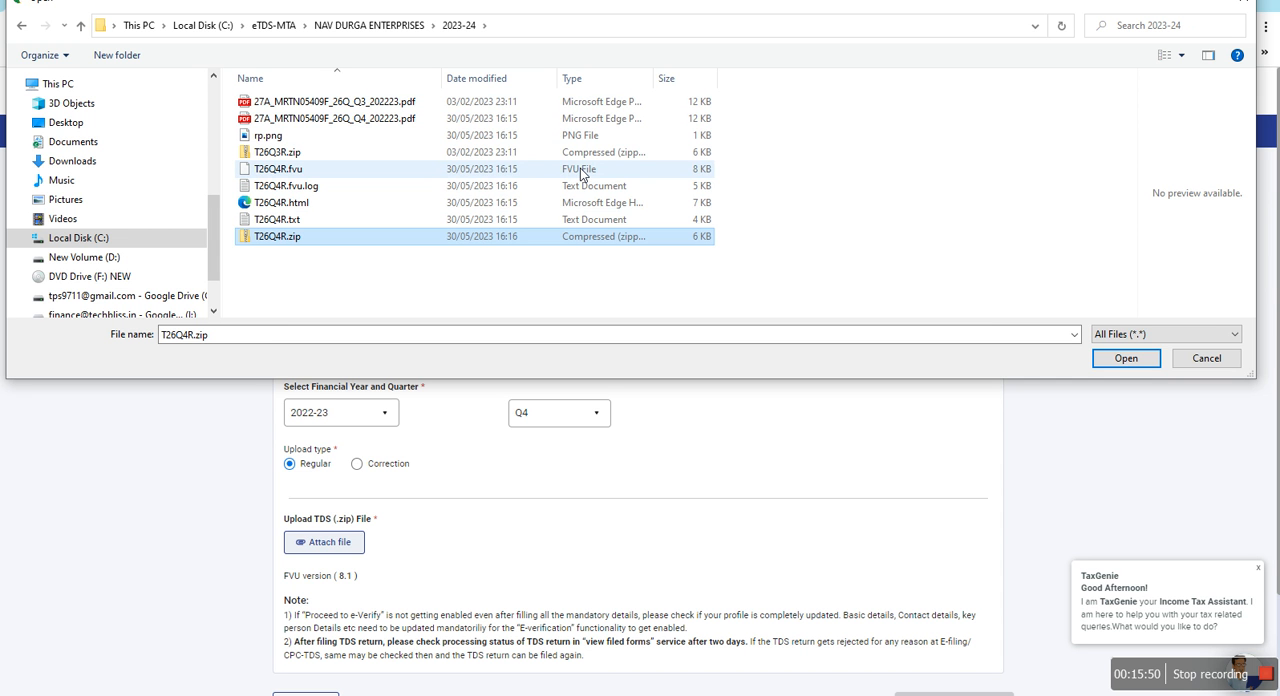
pyautogui.click(1116, 360)
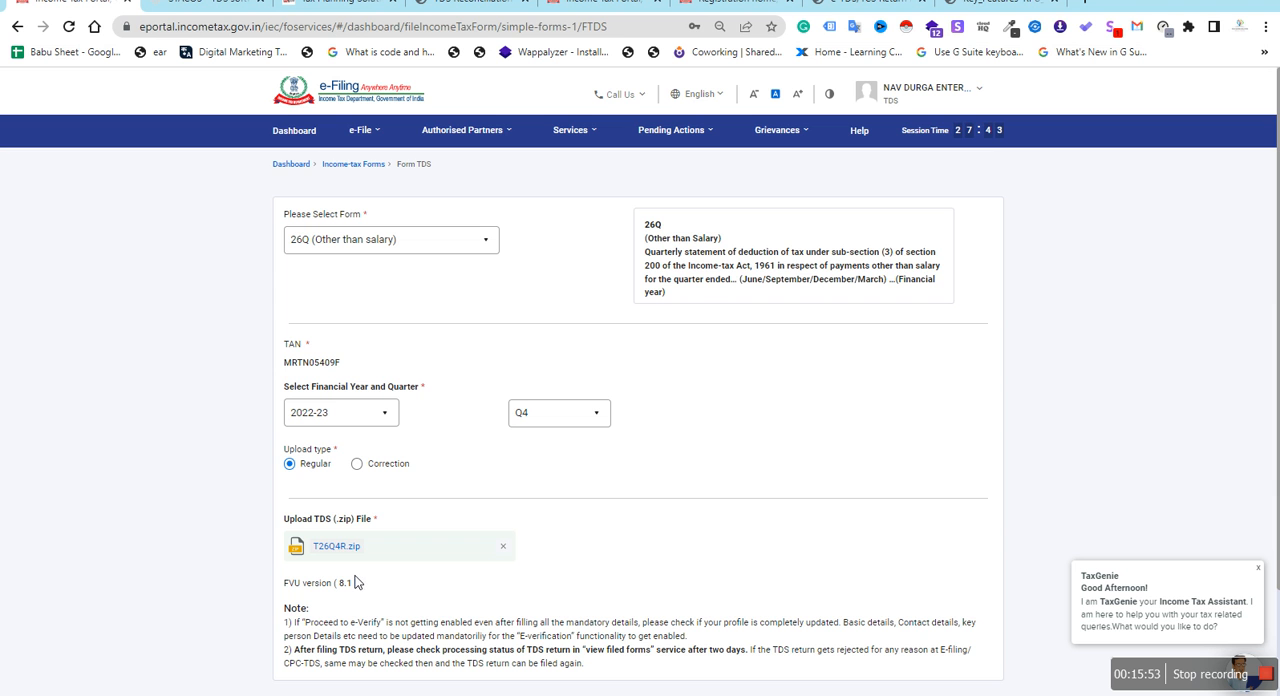
# Proceed to e-Verify the 26Q return with the attached file and confirm the request
pyautogui.scroll(-2, 401, 566)
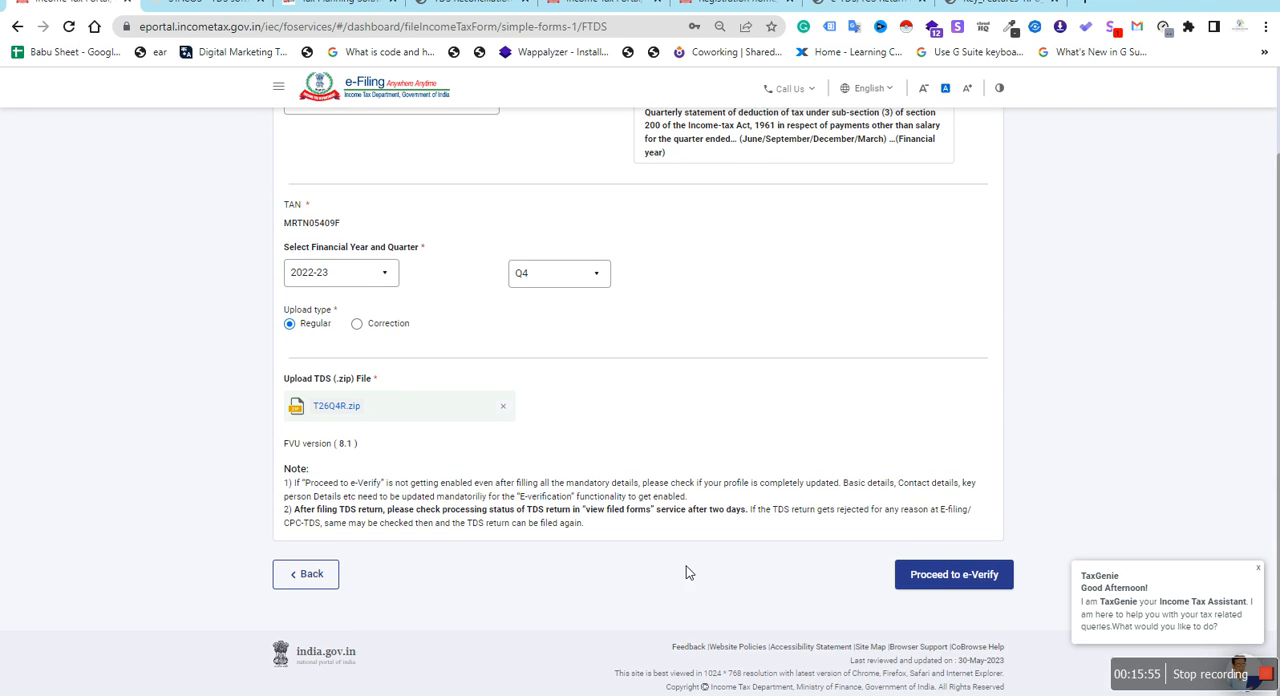
pyautogui.click(922, 583)
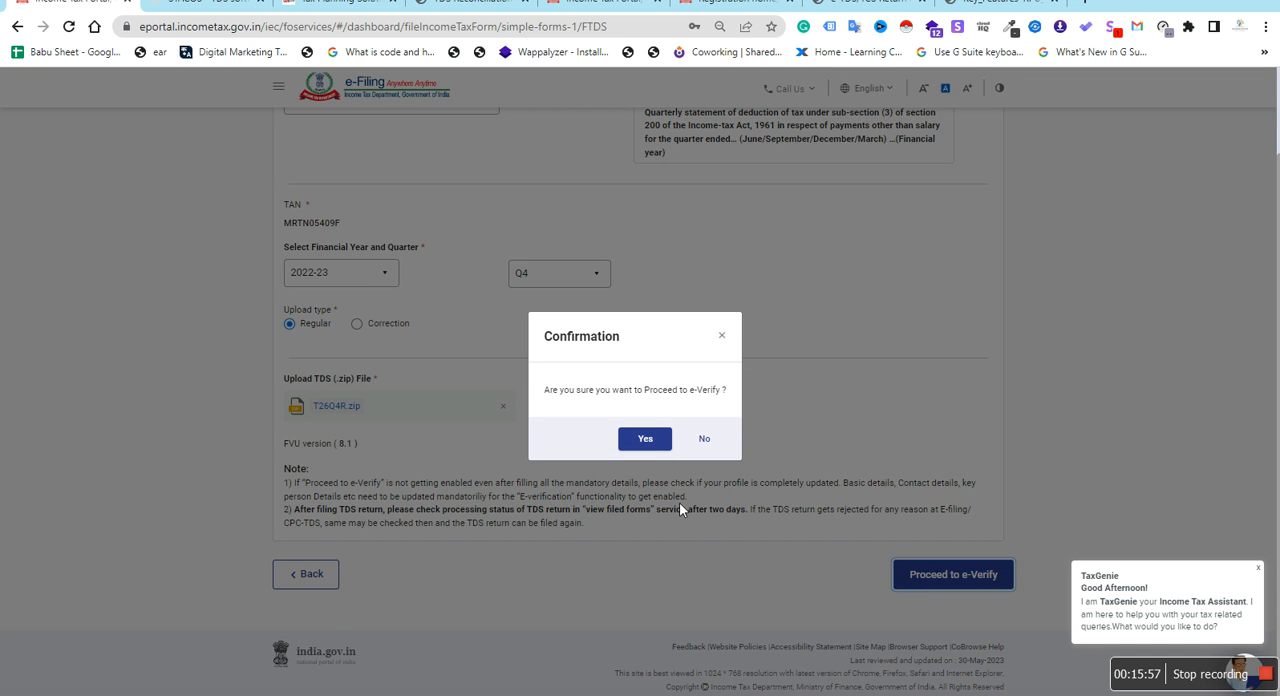
pyautogui.click(646, 437)
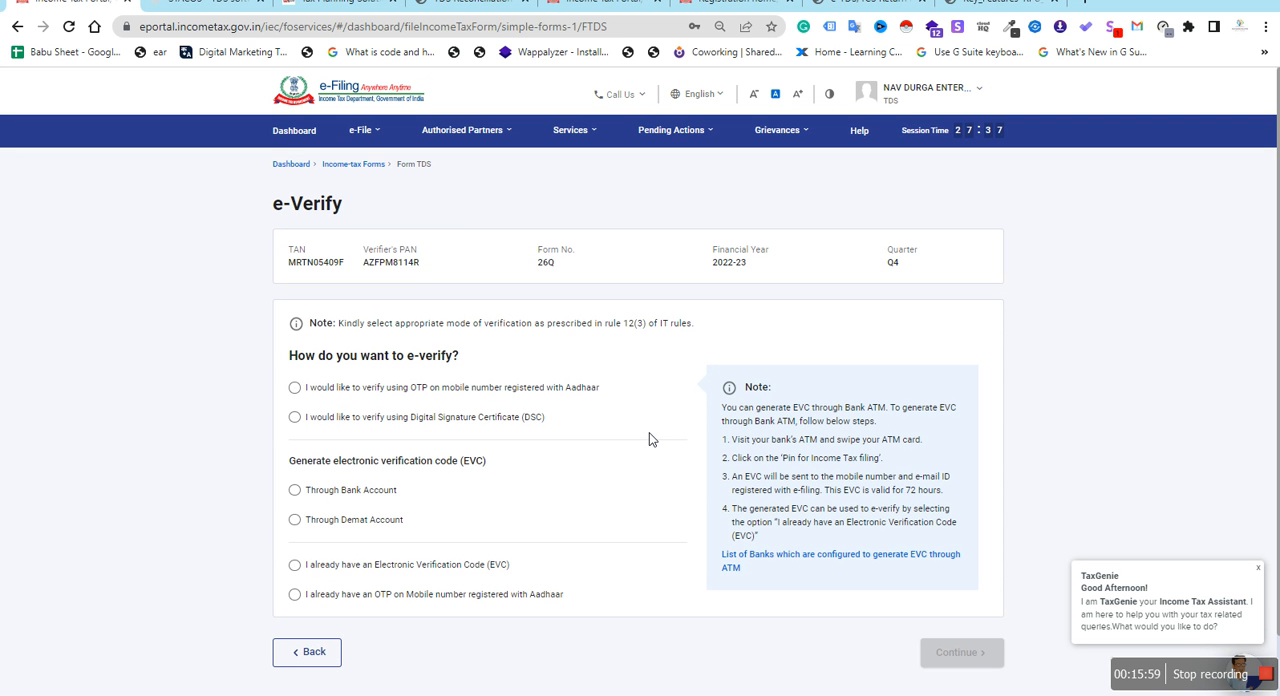
# Choose verification by OTP on the Aadhaar-registered mobile number, agree to validate the Aadhaar details and generate the OTP
pyautogui.click(294, 387)
pyautogui.click(957, 653)
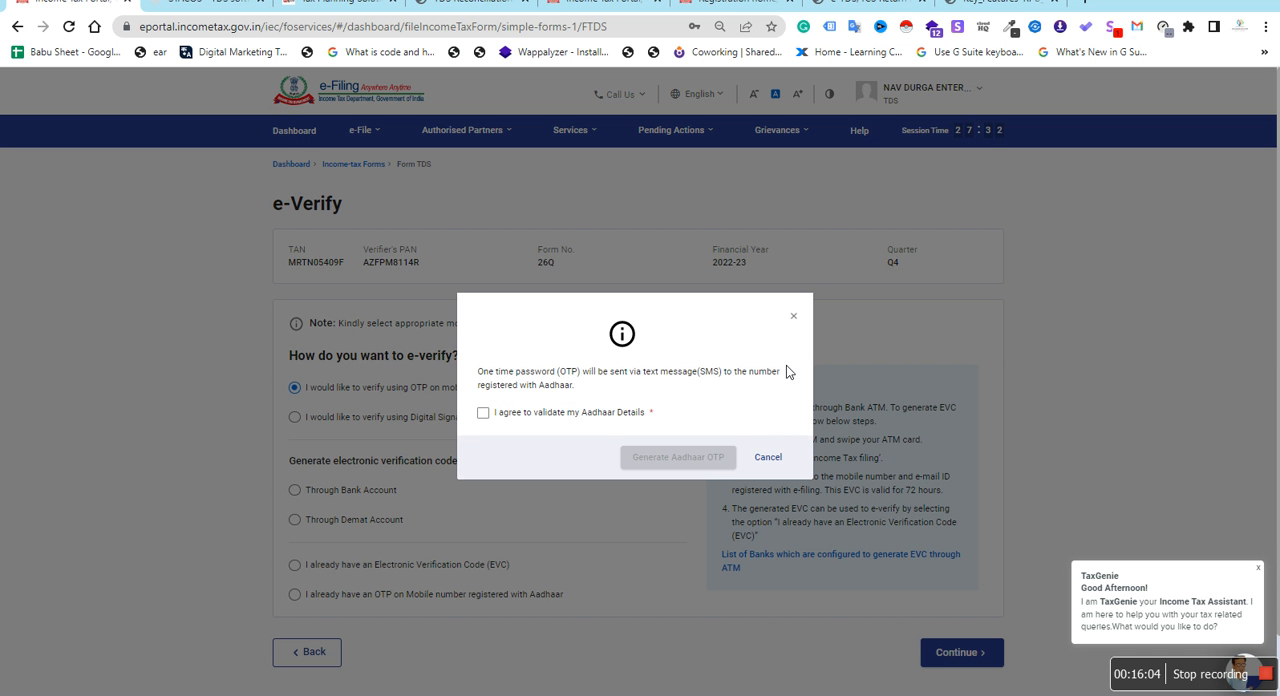
pyautogui.click(494, 416)
pyautogui.click(705, 458)
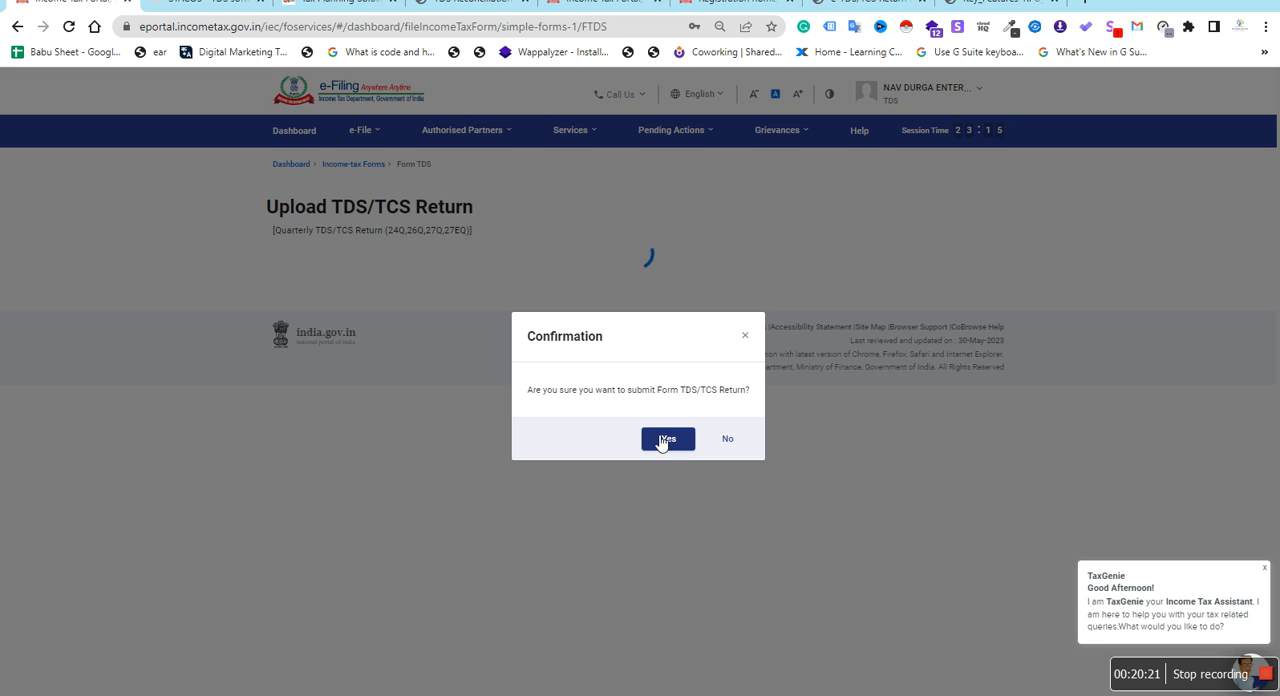
# Confirm the submission of the Form TDS/TCS return and go back to the dashboard, dismissing the password update offer
pyautogui.click(661, 441)
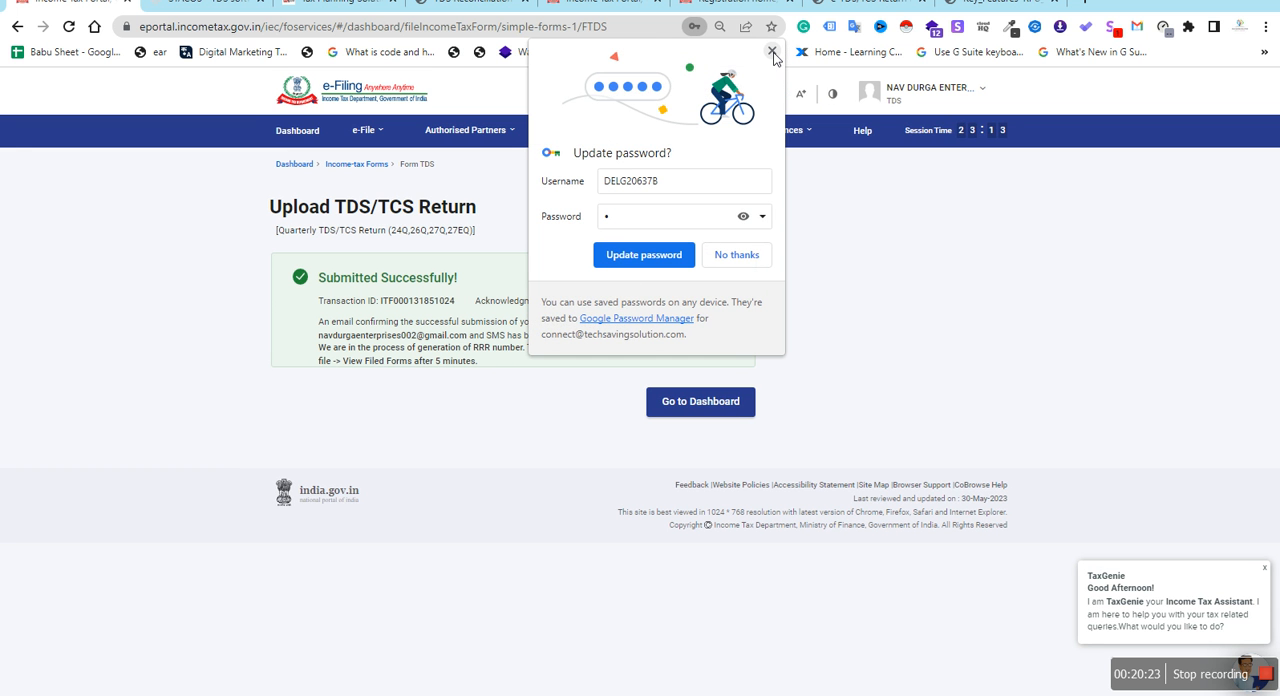
pyautogui.click(771, 51)
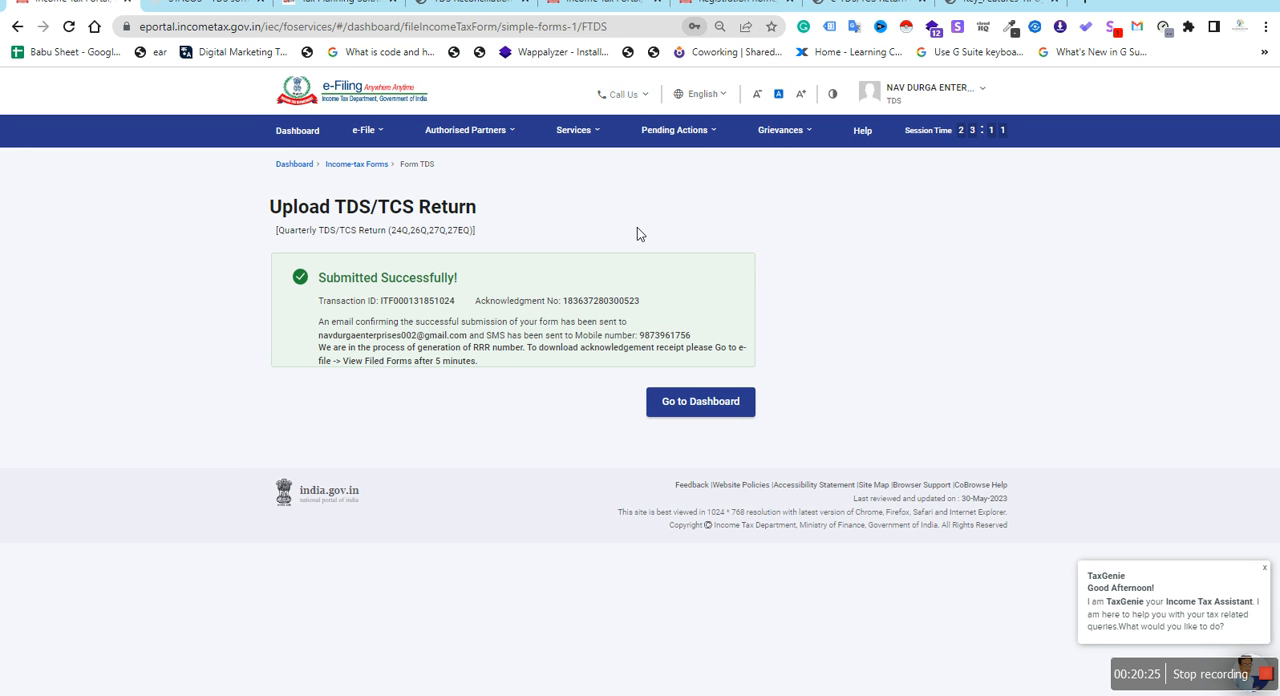
pyautogui.click(672, 406)
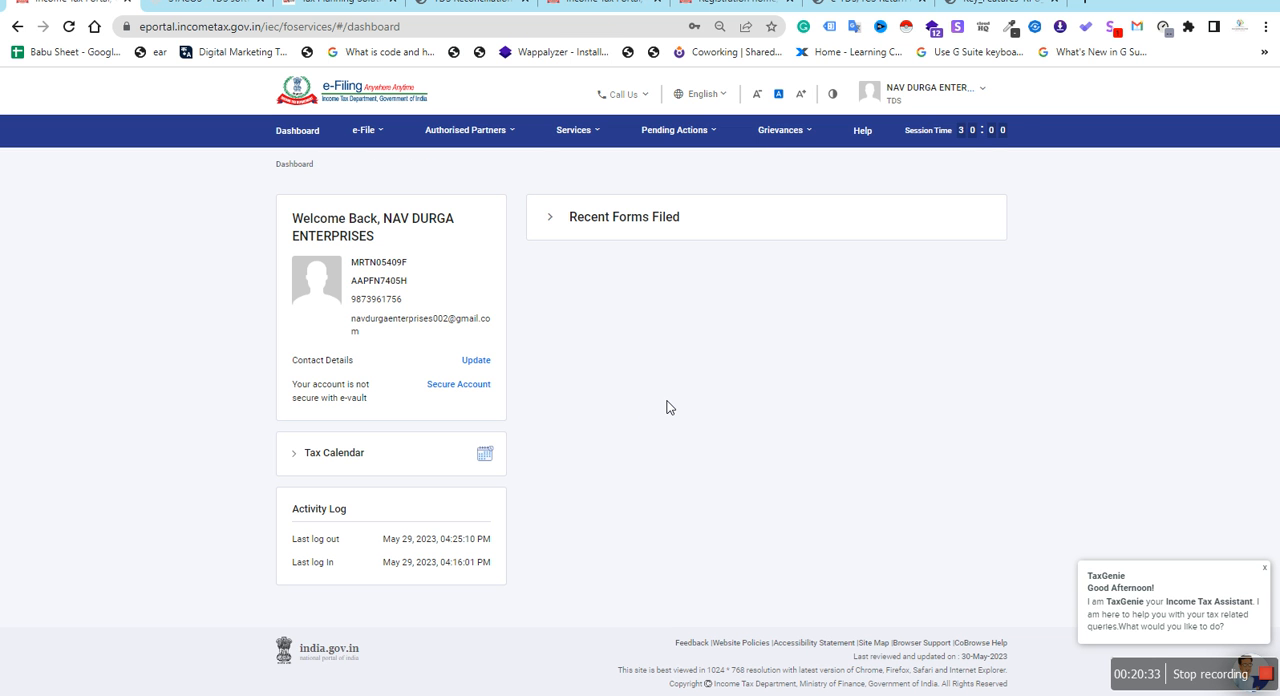
# Open View Filed Forms and review the Form 26Q filings for F.Y. 2022-23, Q4 and Q3
pyautogui.click(374, 131)
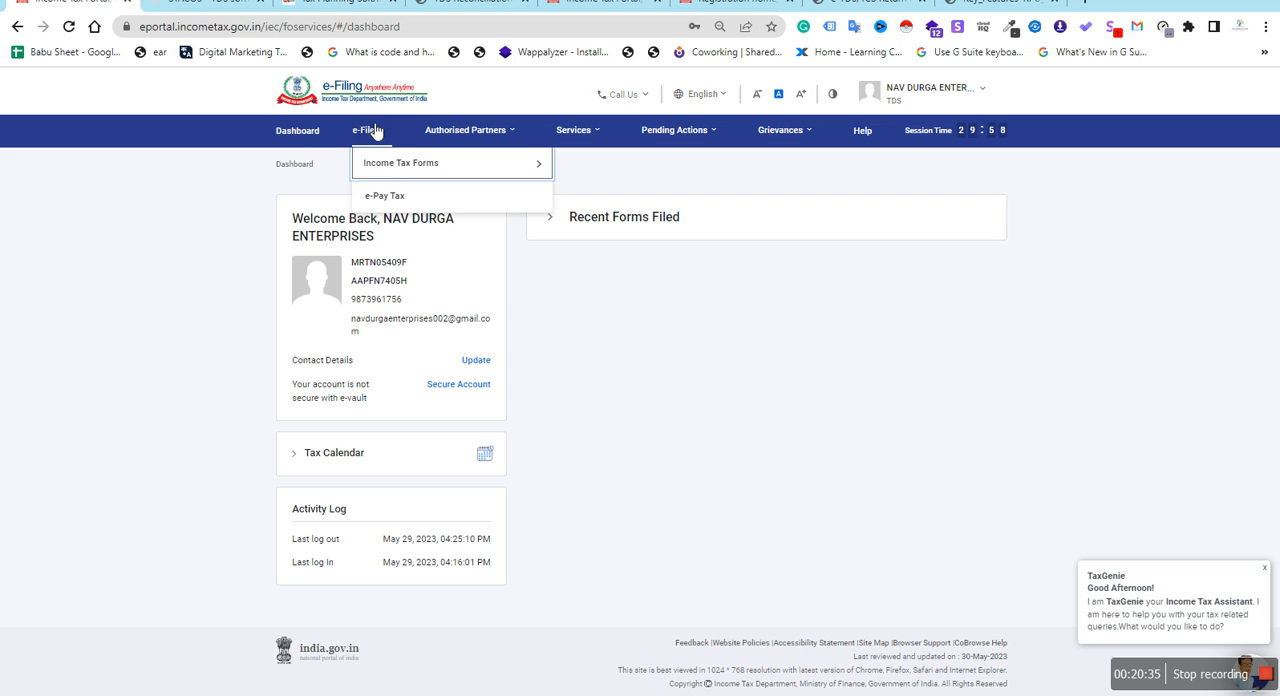
pyautogui.click(374, 131)
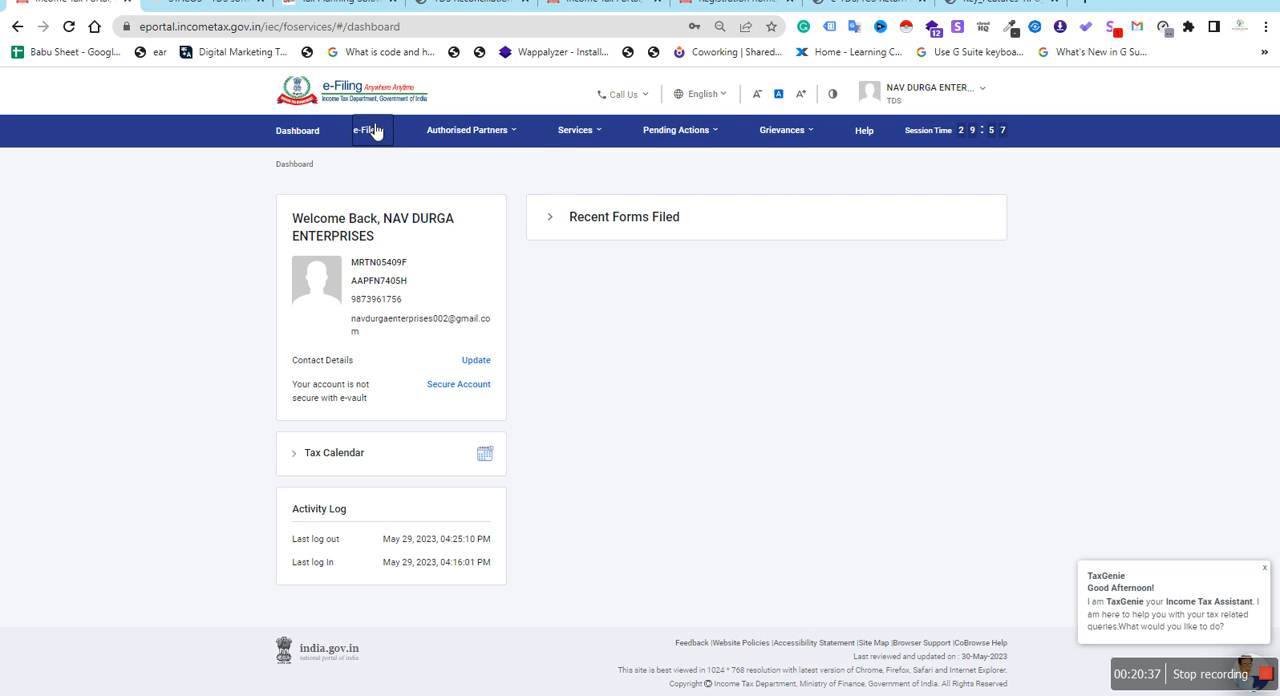
pyautogui.click(376, 132)
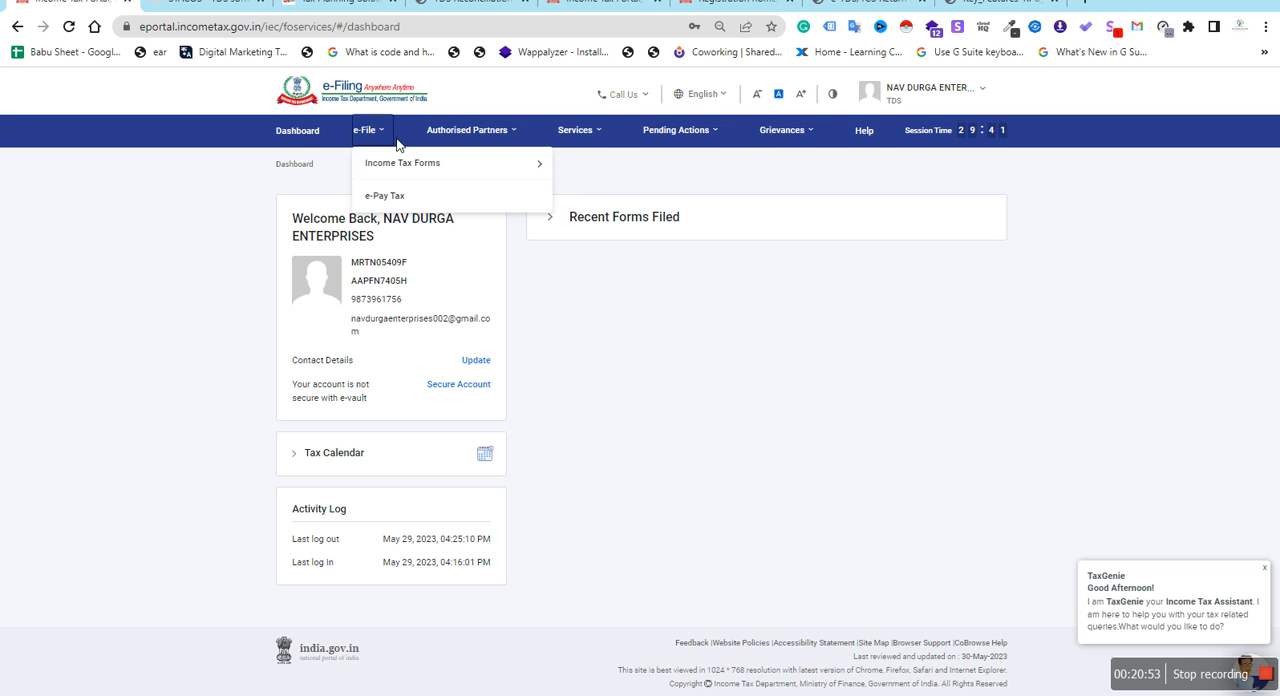
pyautogui.moveTo(409, 163)
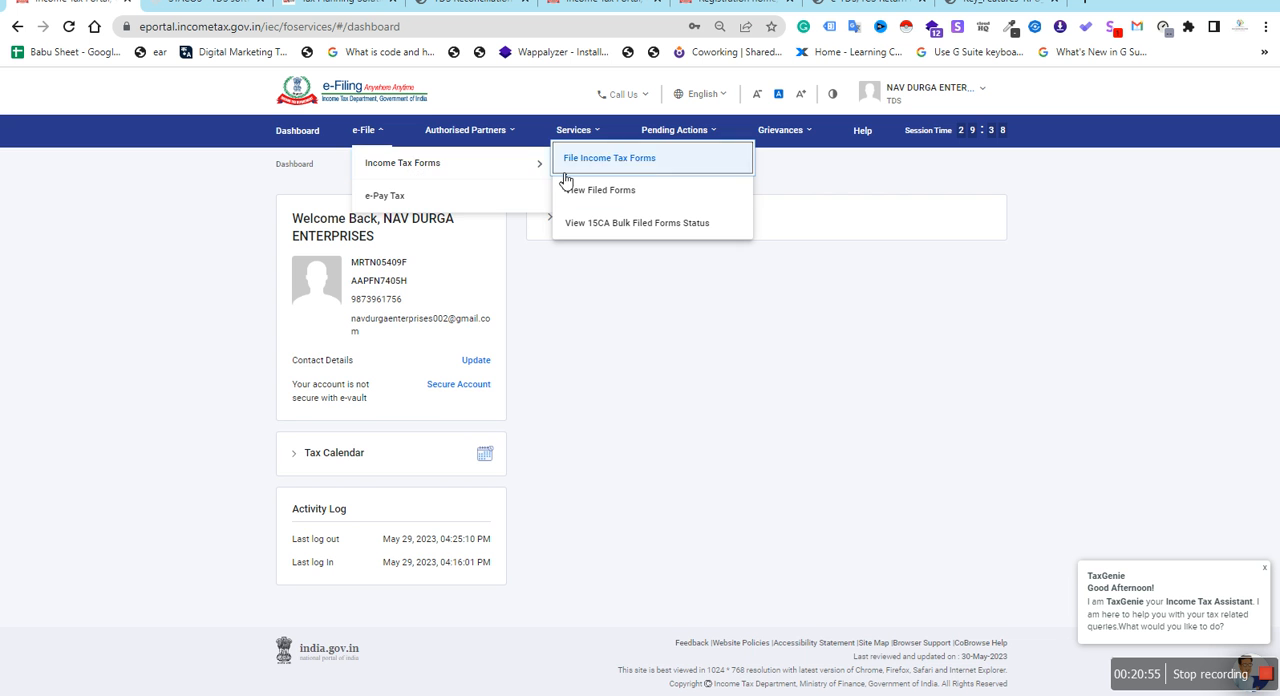
pyautogui.click(634, 200)
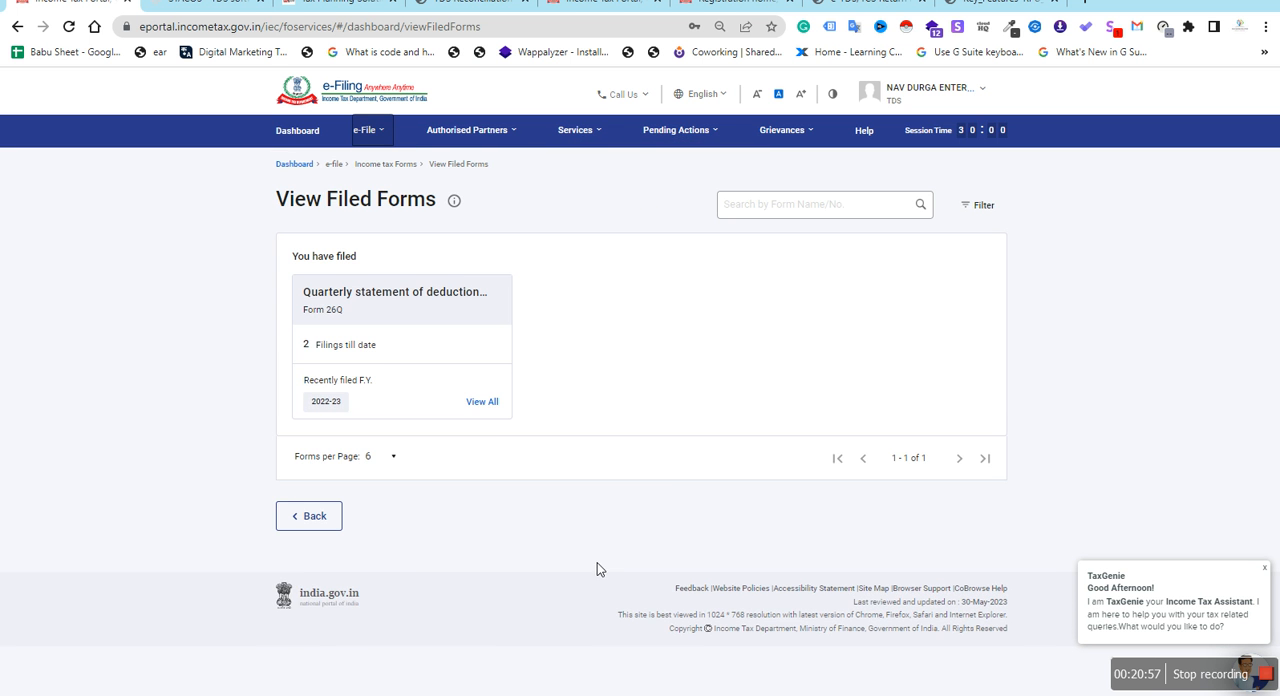
pyautogui.click(378, 345)
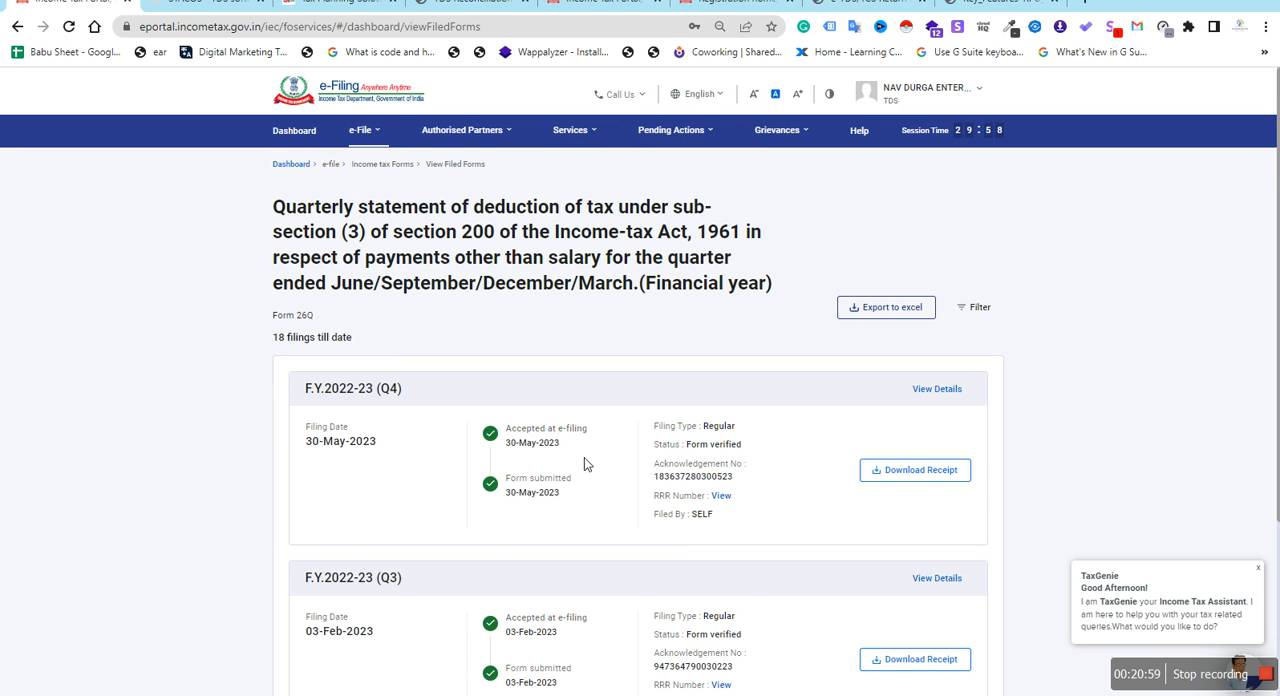
pyautogui.scroll(-2, 584, 457)
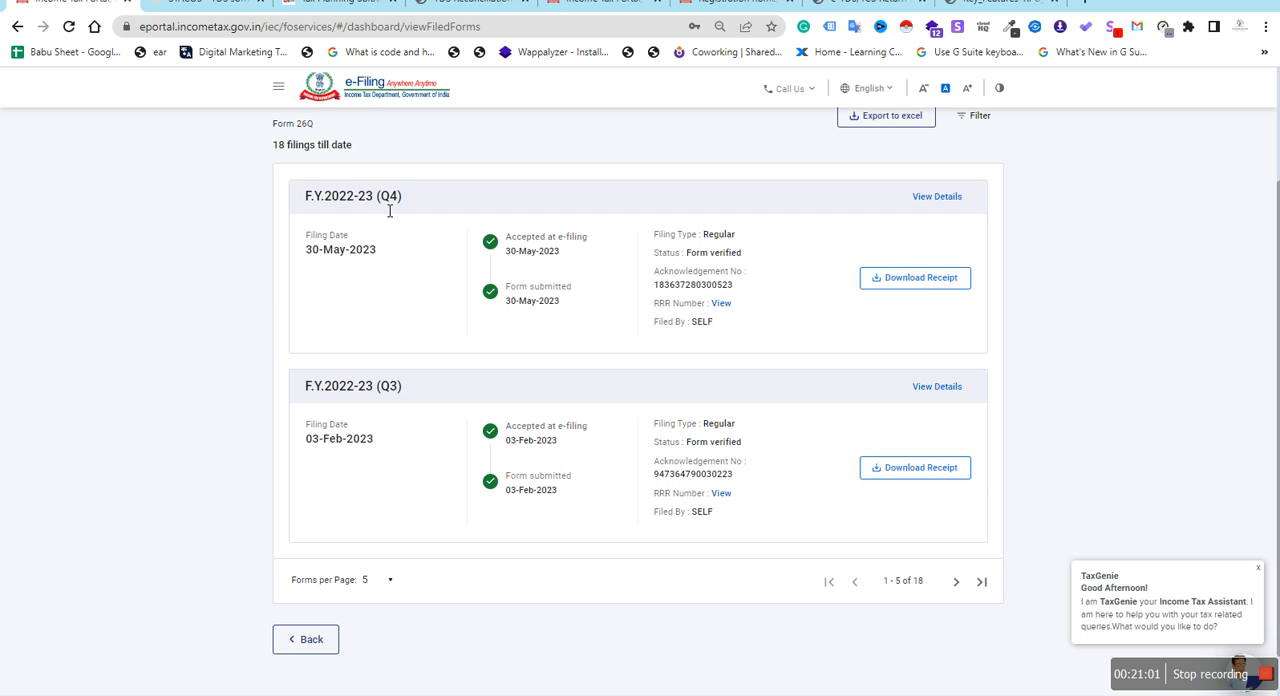
# Download the acknowledgement receipt PDF for the Form 26Q F.Y. 2022-23 (Q4) filing and open the downloaded file
pyautogui.click(892, 277)
pyautogui.click(467, 387)
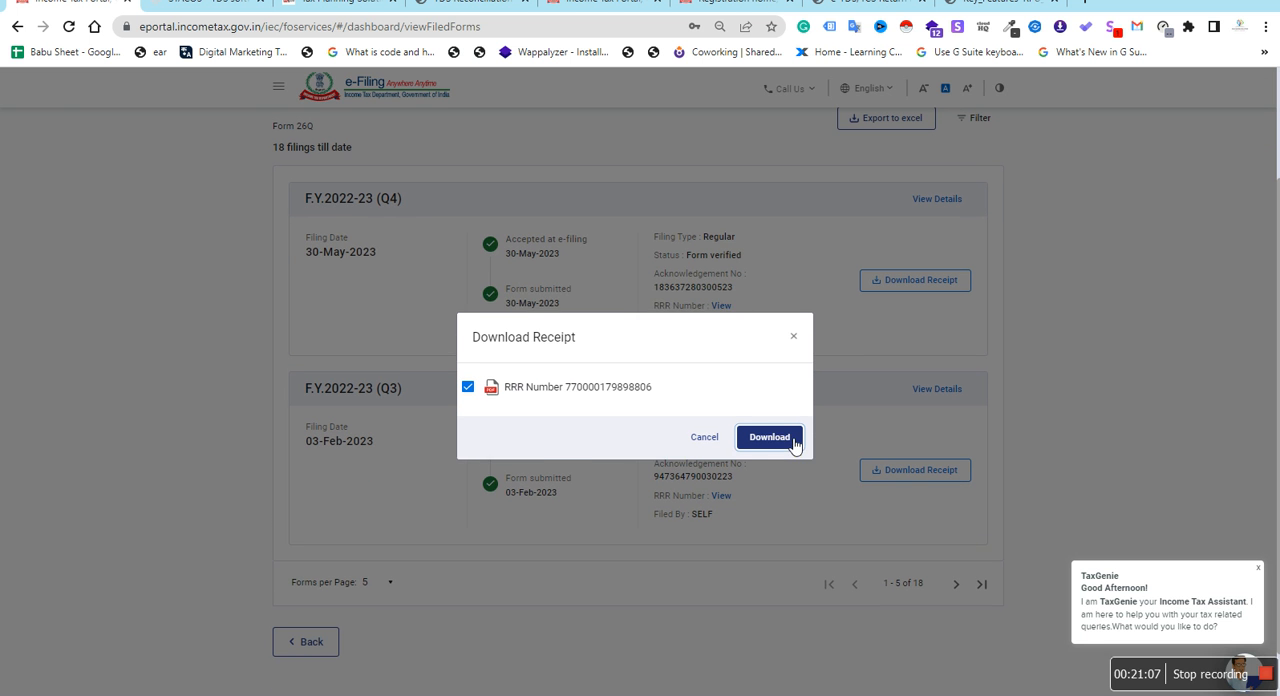
pyautogui.click(791, 440)
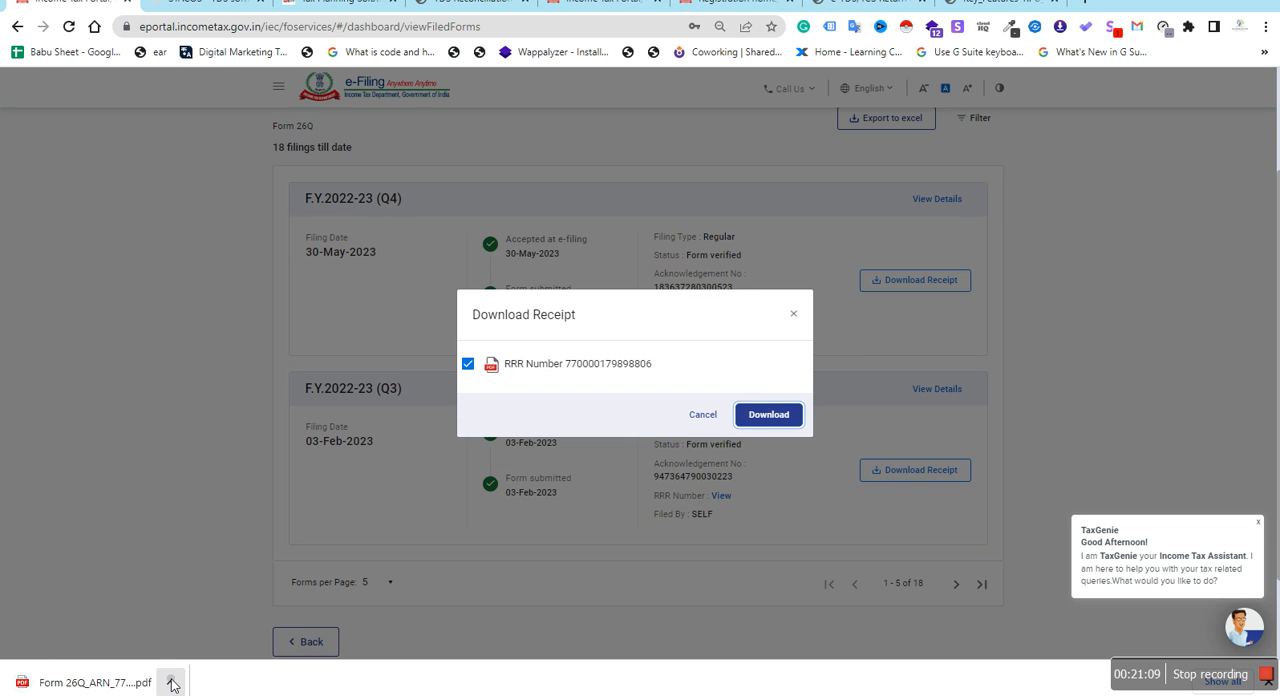
pyautogui.click(172, 684)
pyautogui.click(200, 563)
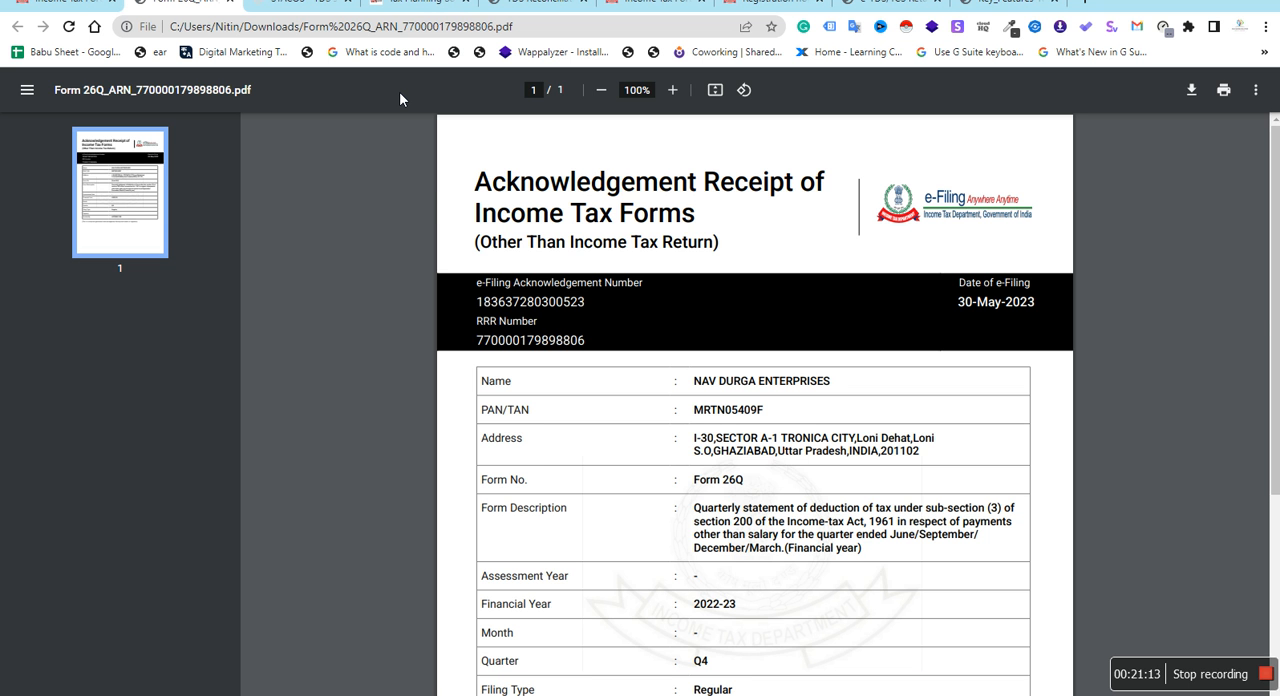
# Review the Form 26Q acknowledgement receipt, from the filing date and deductor details to the quarter, filing type and verification
pyautogui.scroll(-3, 545, 491)
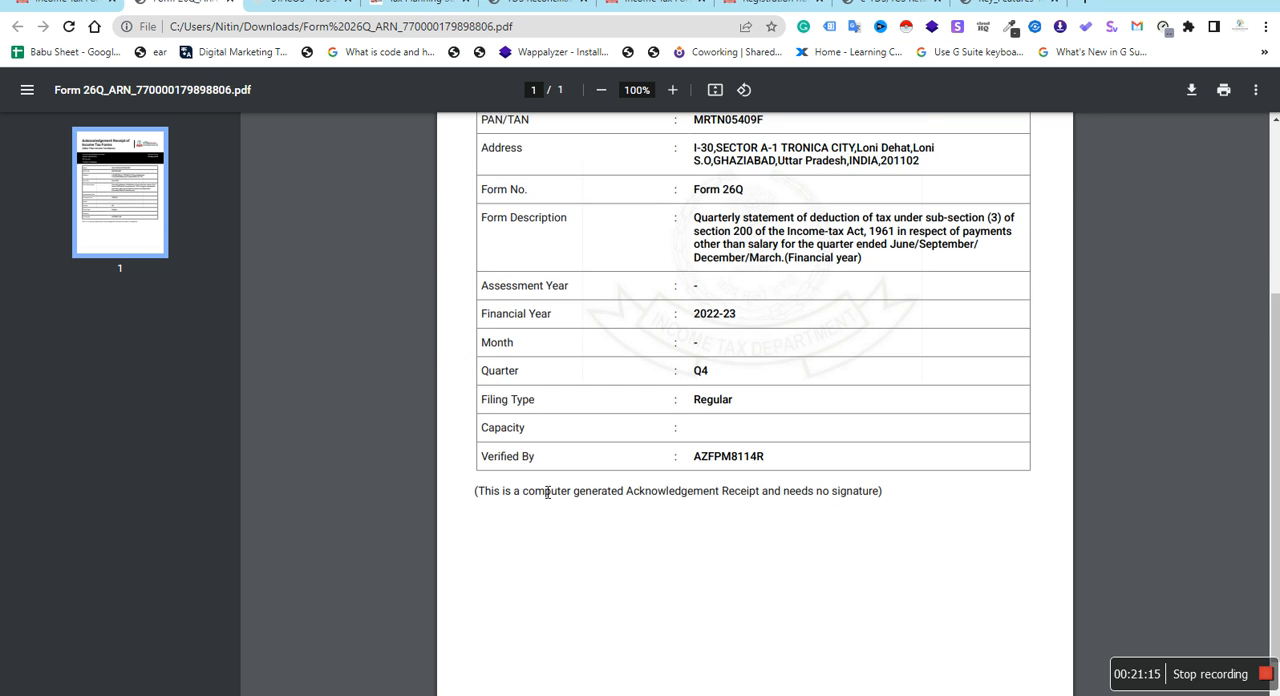
pyautogui.scroll(1, 547, 491)
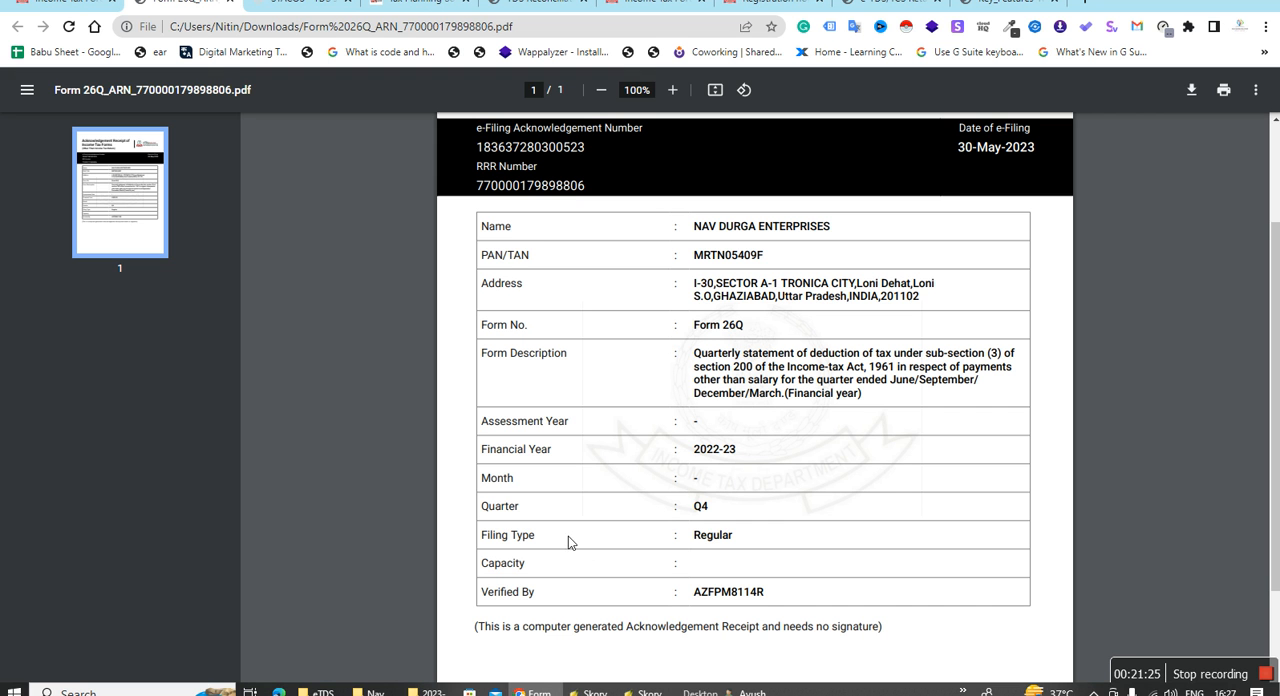
pyautogui.scroll(2, 719, 603)
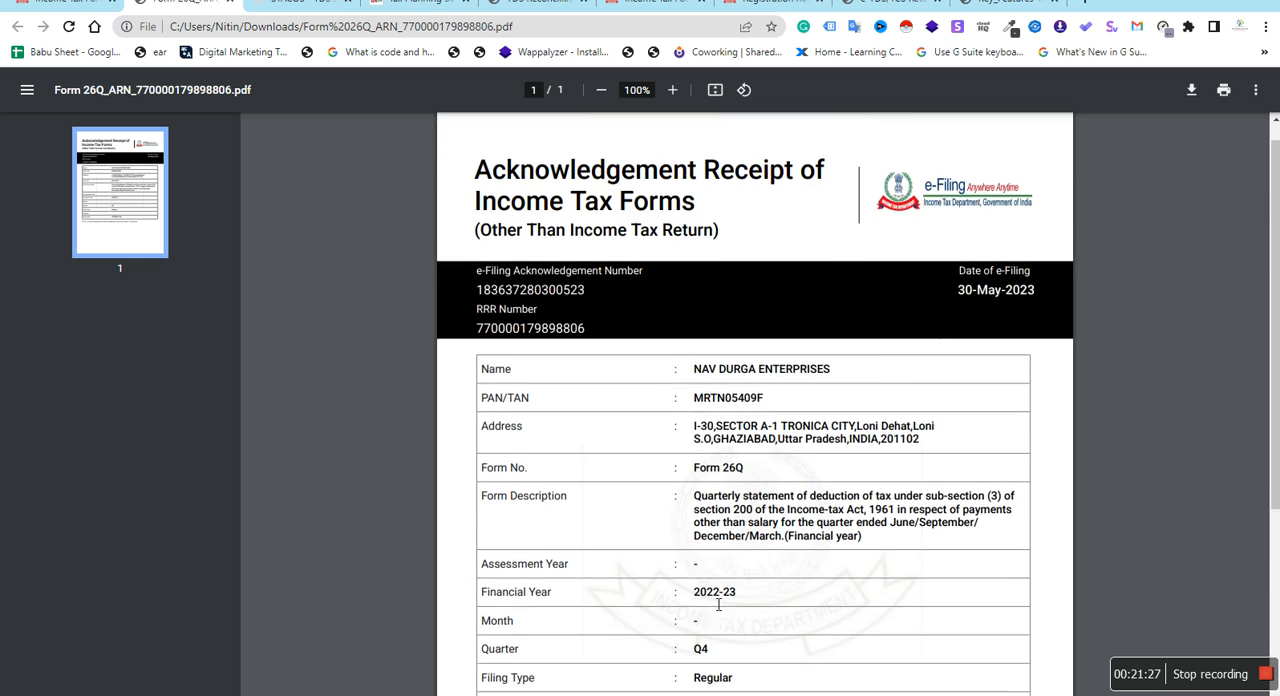
pyautogui.scroll(-3, 719, 603)
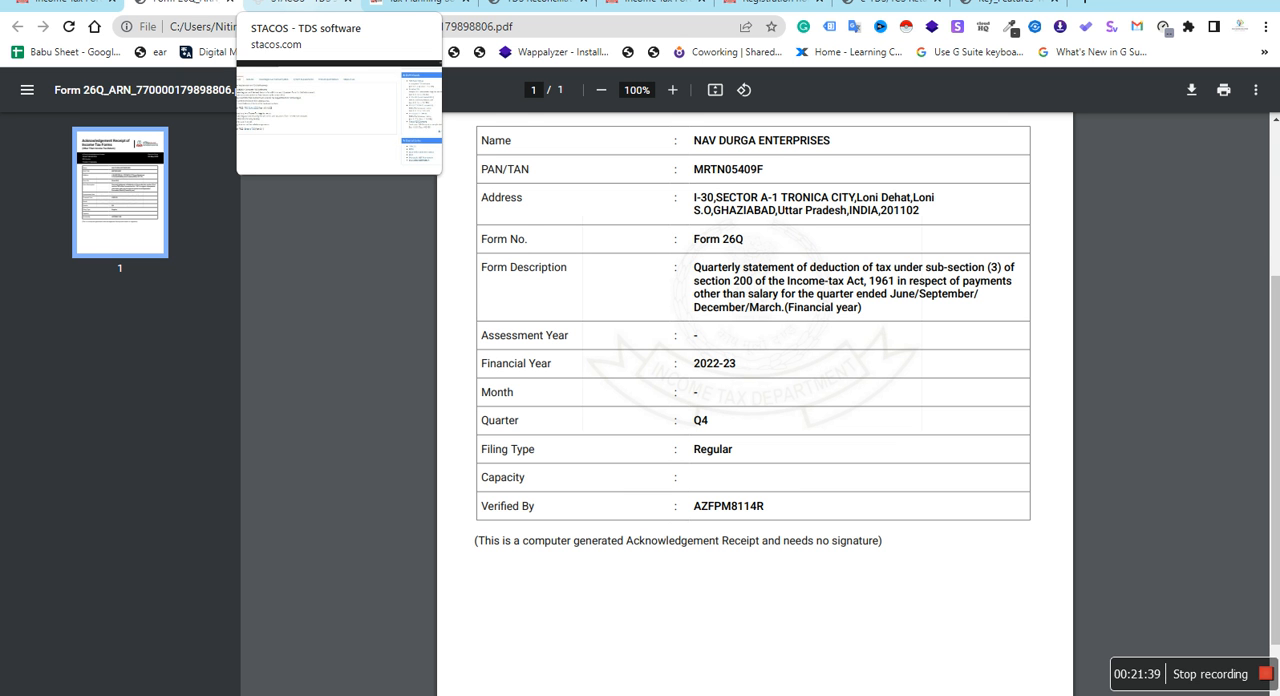
# Open the RPU page through the TIN-NSDL card on taxplanningsolution.com and highlight the effective date in the RPU version 4.6 key features PDF
pyautogui.click(300, 2)
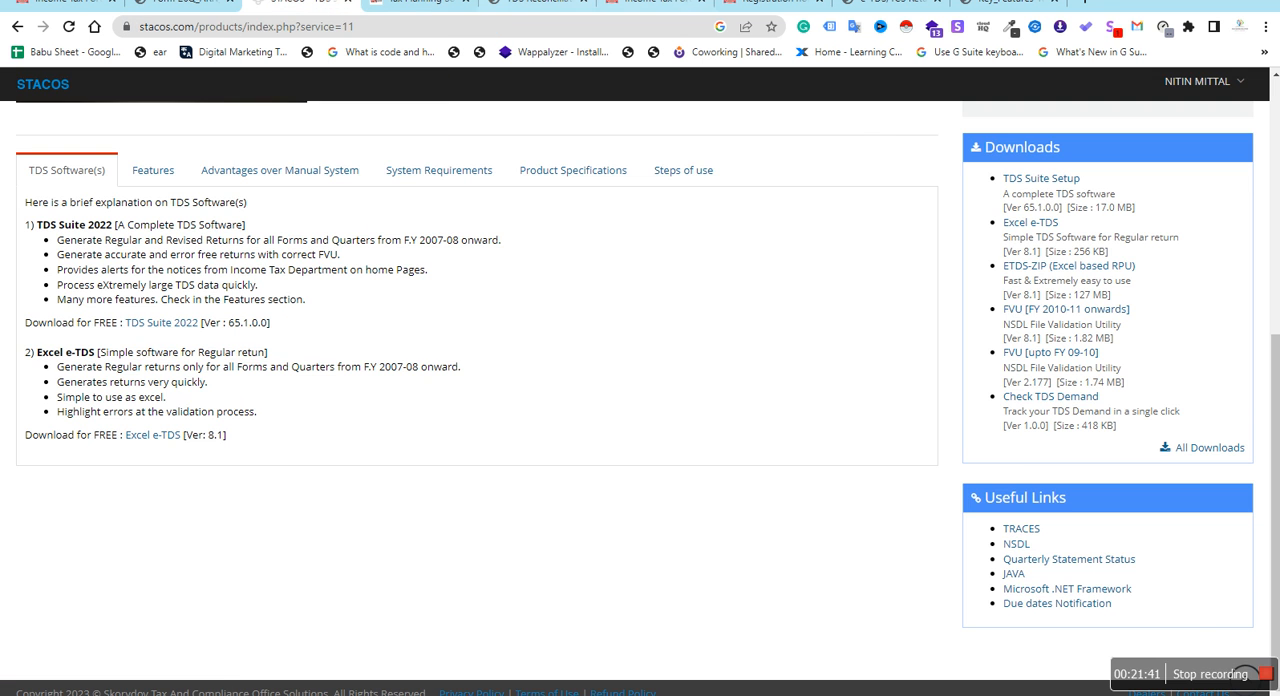
pyautogui.click(650, 2)
pyautogui.click(535, 2)
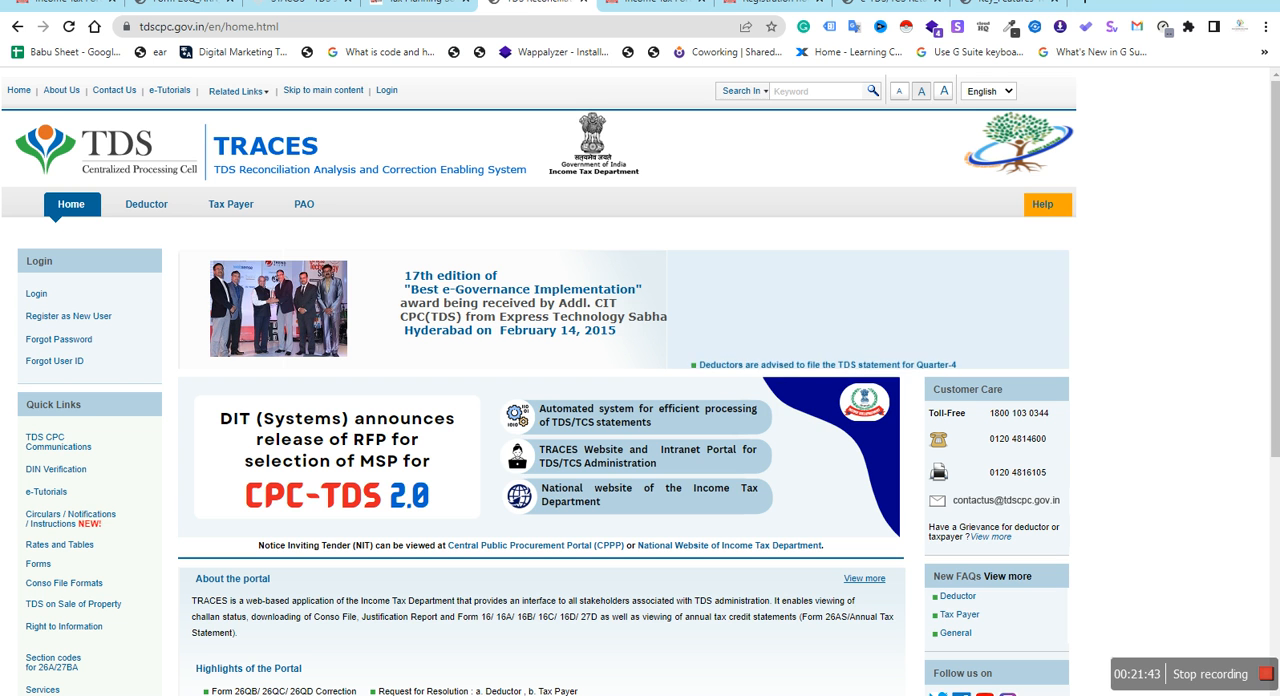
pyautogui.click(410, 2)
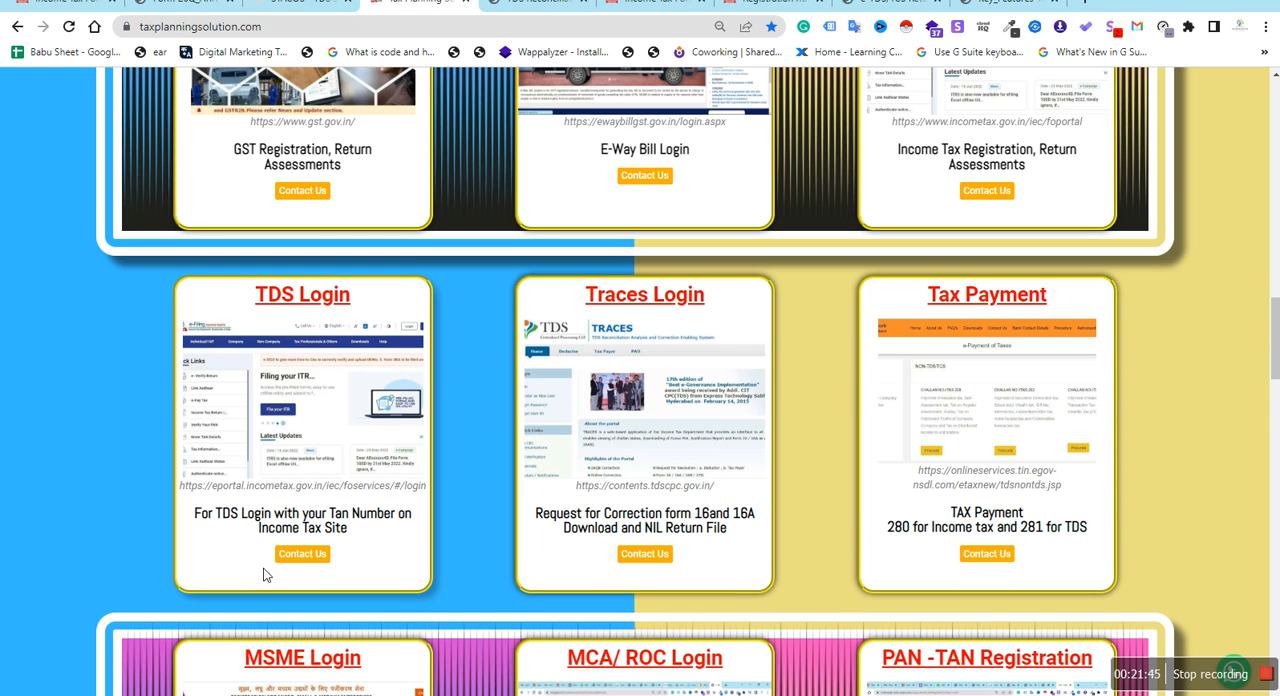
pyautogui.scroll(-10, 266, 571)
pyautogui.scroll(-12, 263, 570)
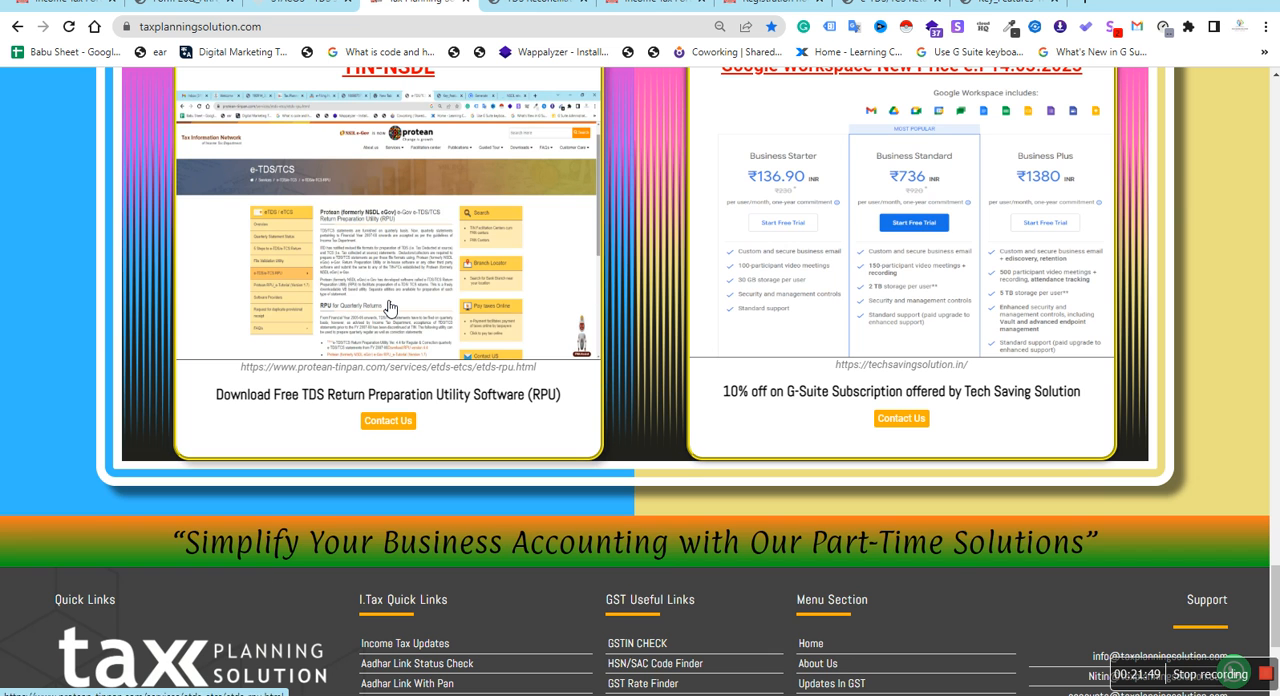
pyautogui.click(389, 308)
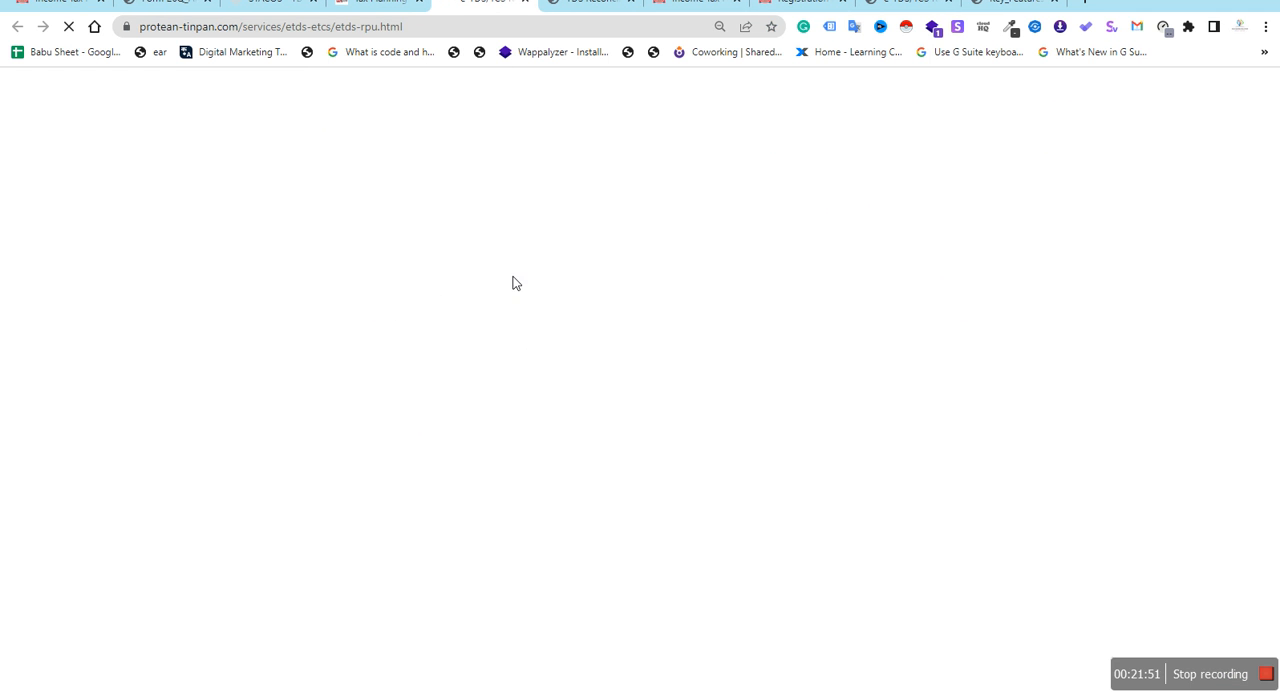
pyautogui.click(1018, 3)
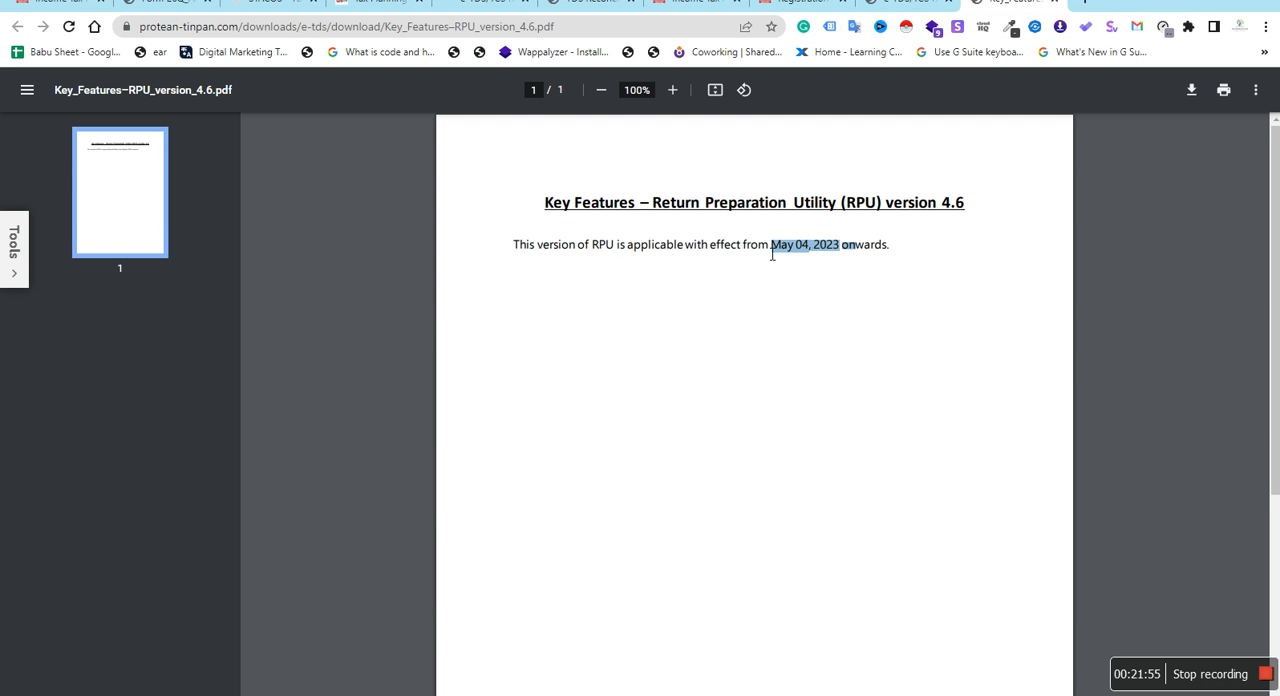
pyautogui.moveTo(771, 247); pyautogui.dragTo(878, 253)
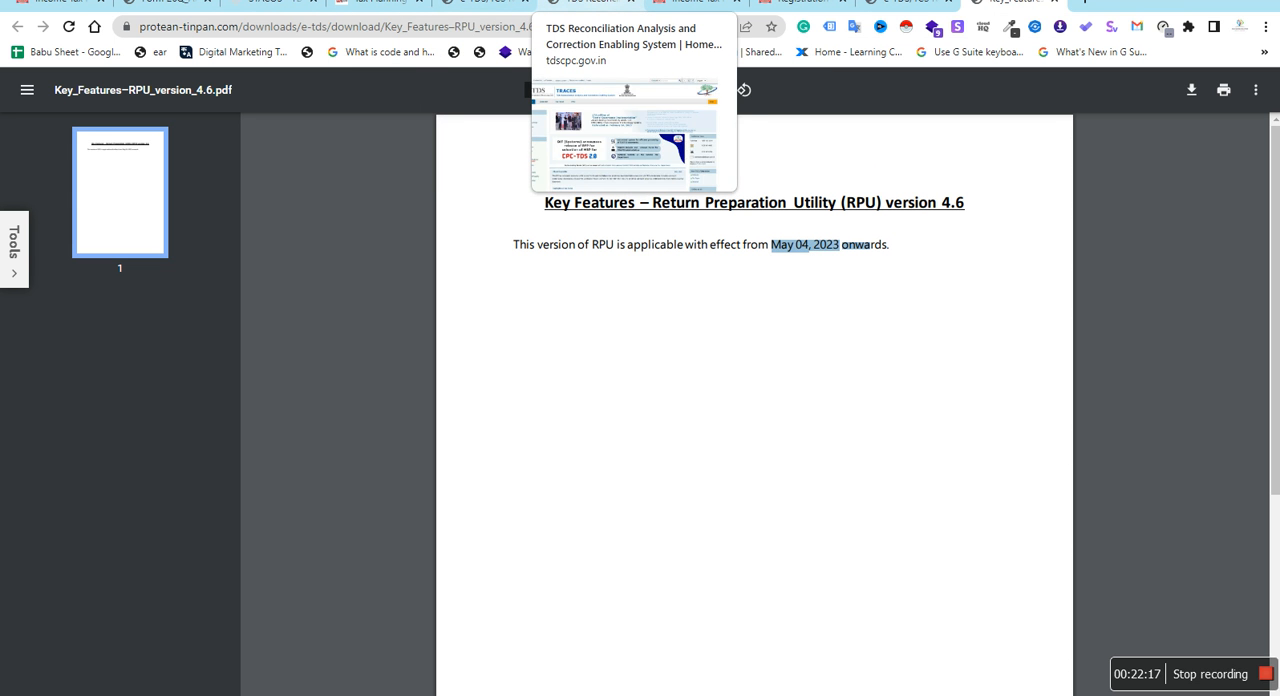
# Close the TRACES, income tax portal and registration pages, and open the File Validation Utility (FVU) link on the Protean RPU page
pyautogui.click(580, 6)
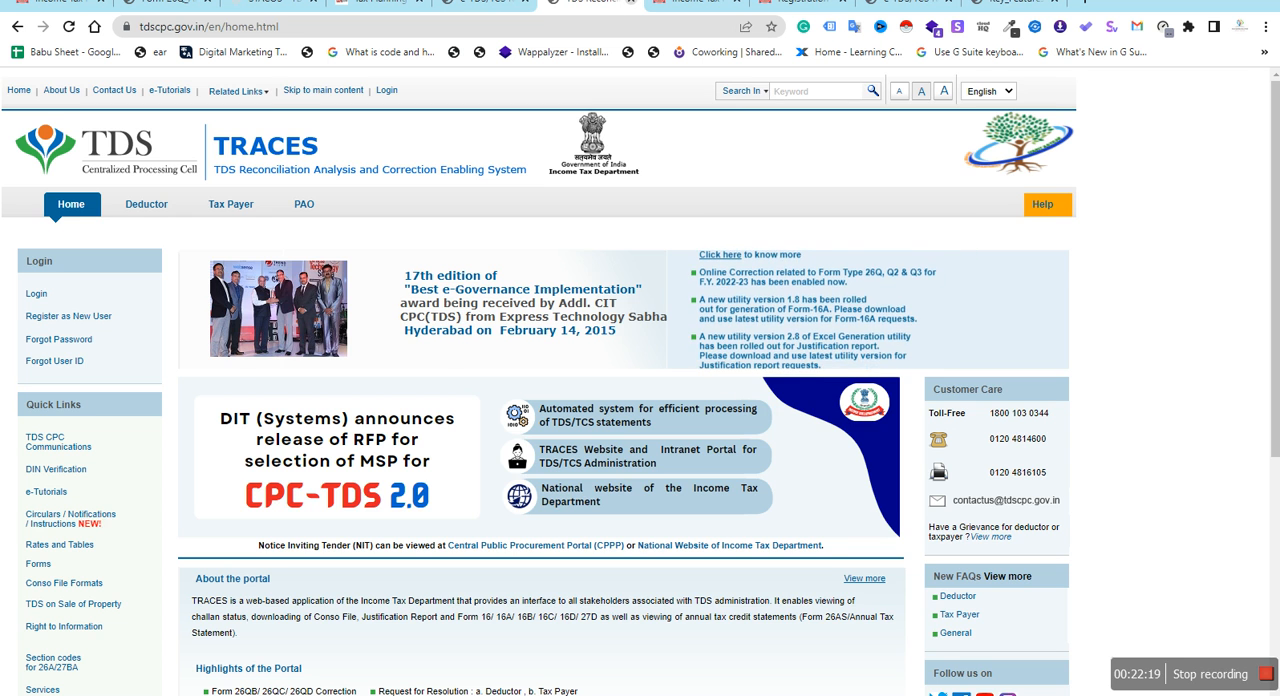
pyautogui.click(631, 2)
pyautogui.click(700, 3)
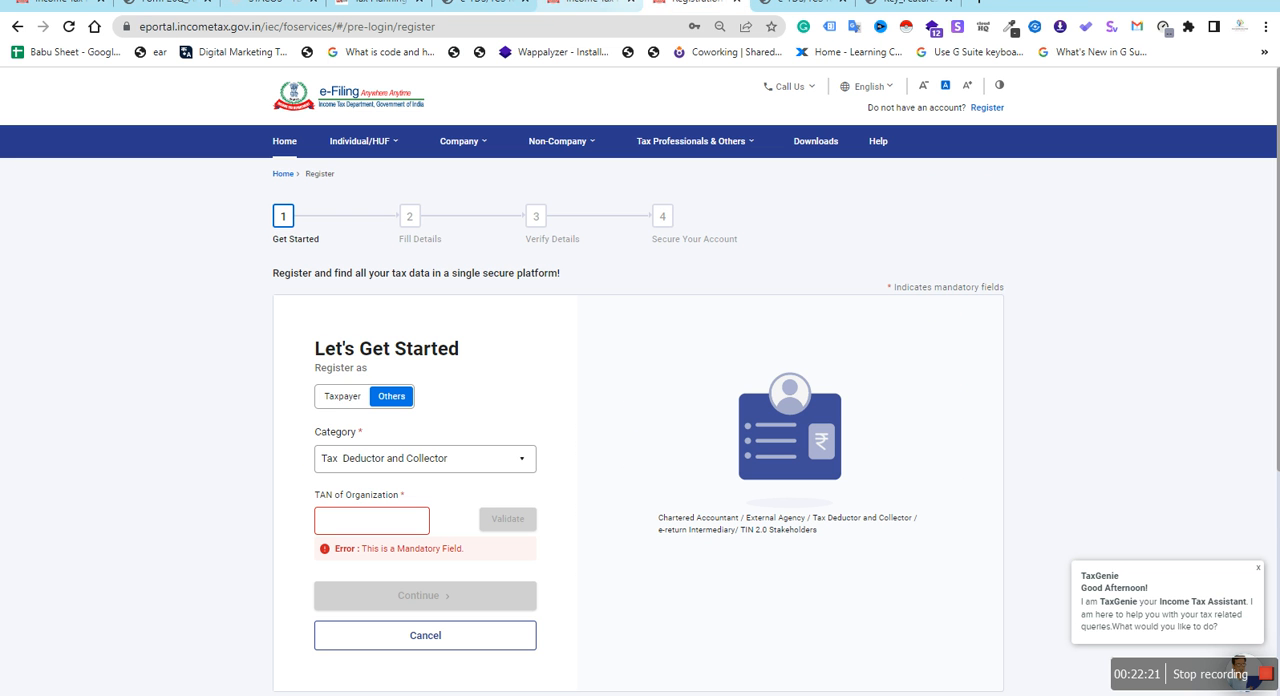
pyautogui.click(702, 2)
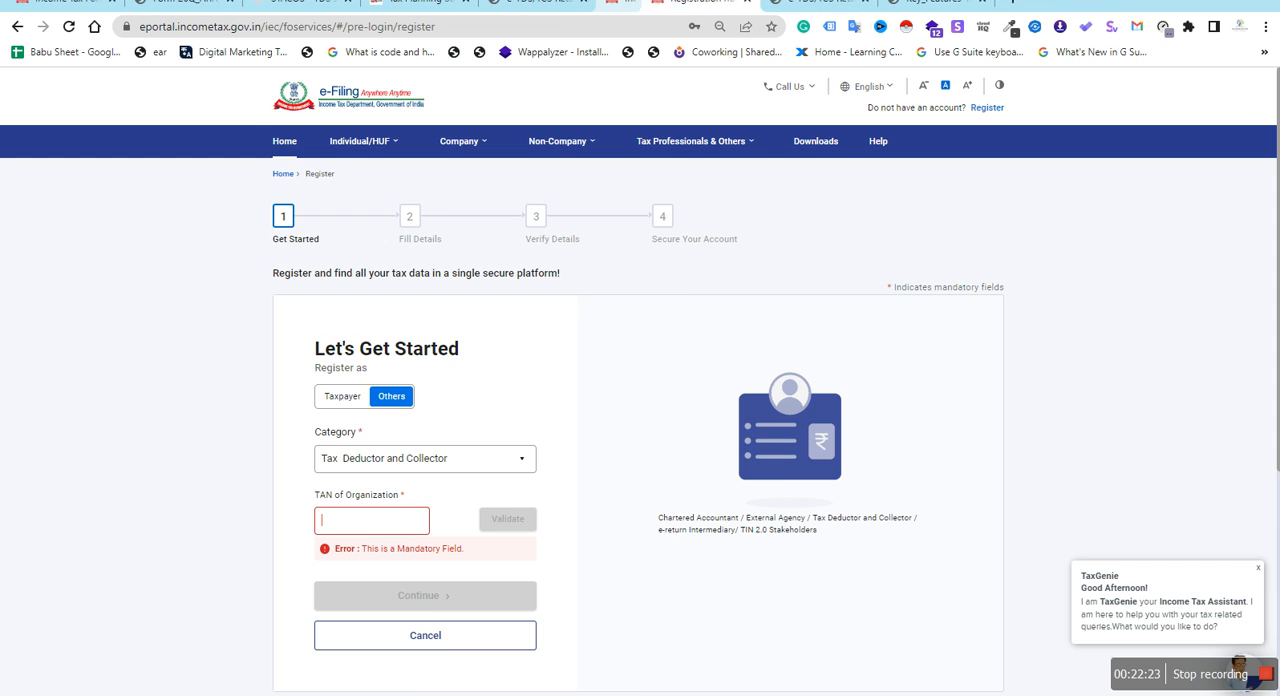
pyautogui.click(702, 2)
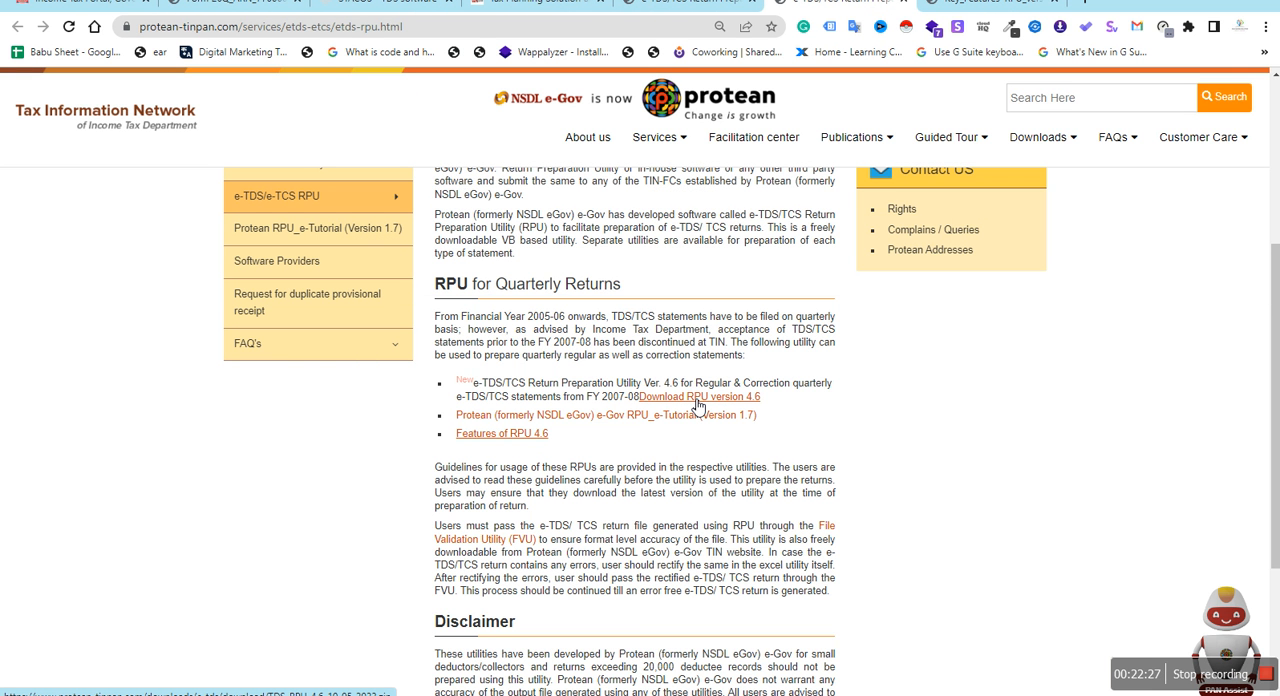
pyautogui.click(470, 542)
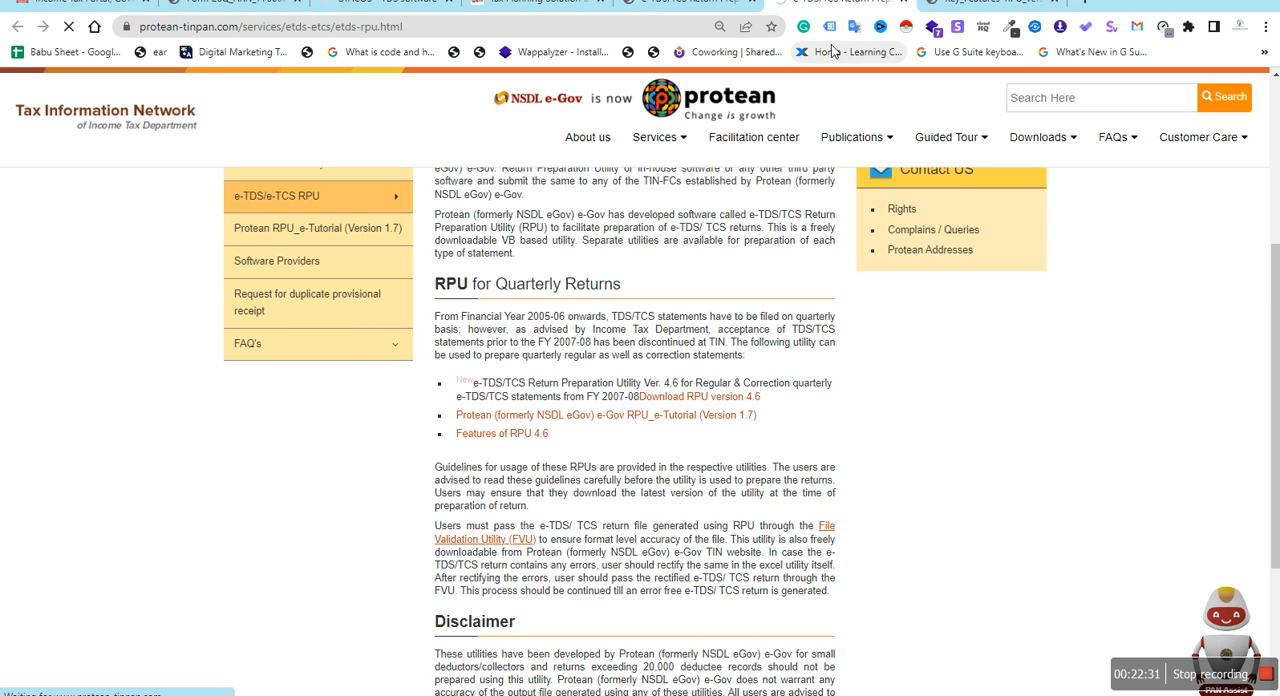
# Switch to File Explorer, filter Downloads to files modified on 29 May 2023, and open the TDS_RPU_4.6 folder inside TDS_RPU_4.6_10-05-2023 (1)
pyautogui.click(1192, 3)
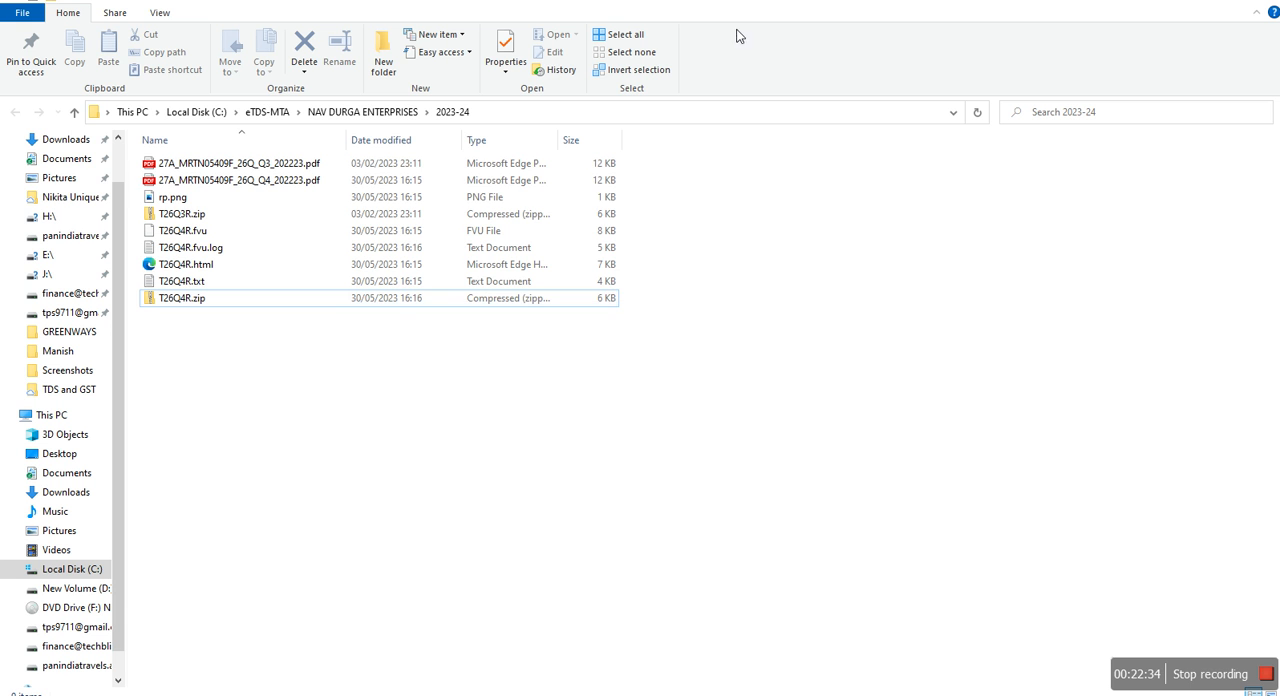
pyautogui.click(67, 139)
pyautogui.click(520, 140)
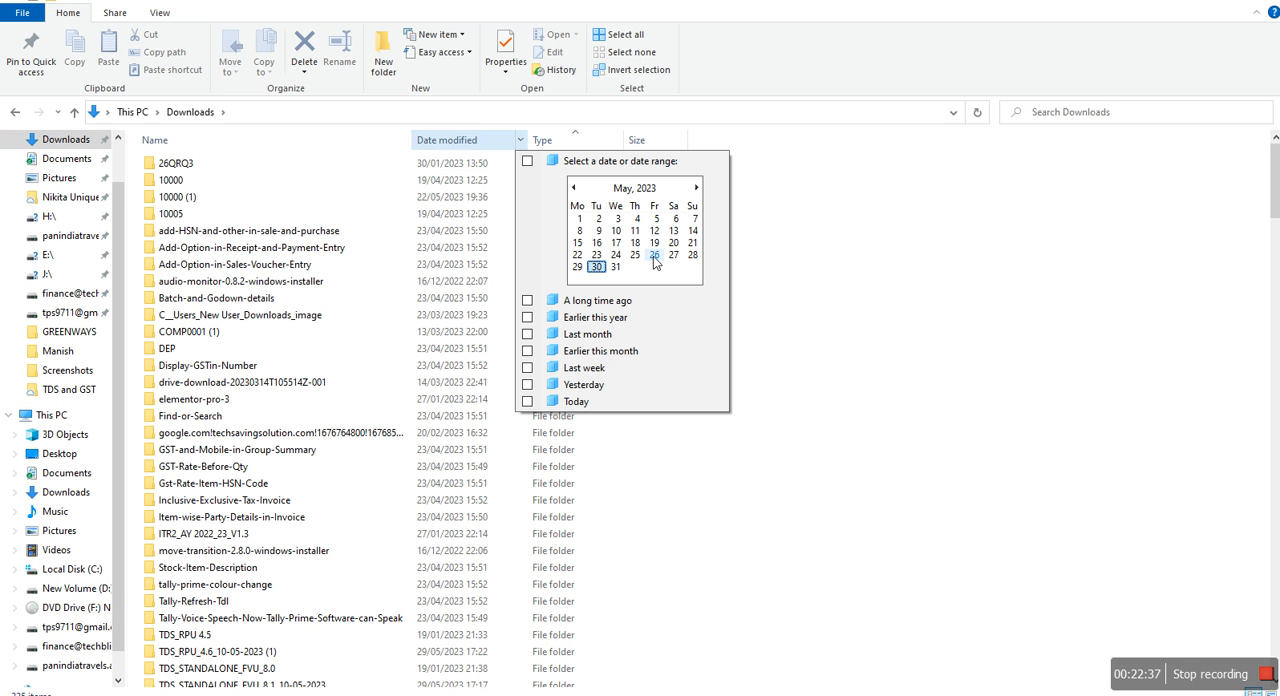
pyautogui.click(577, 267)
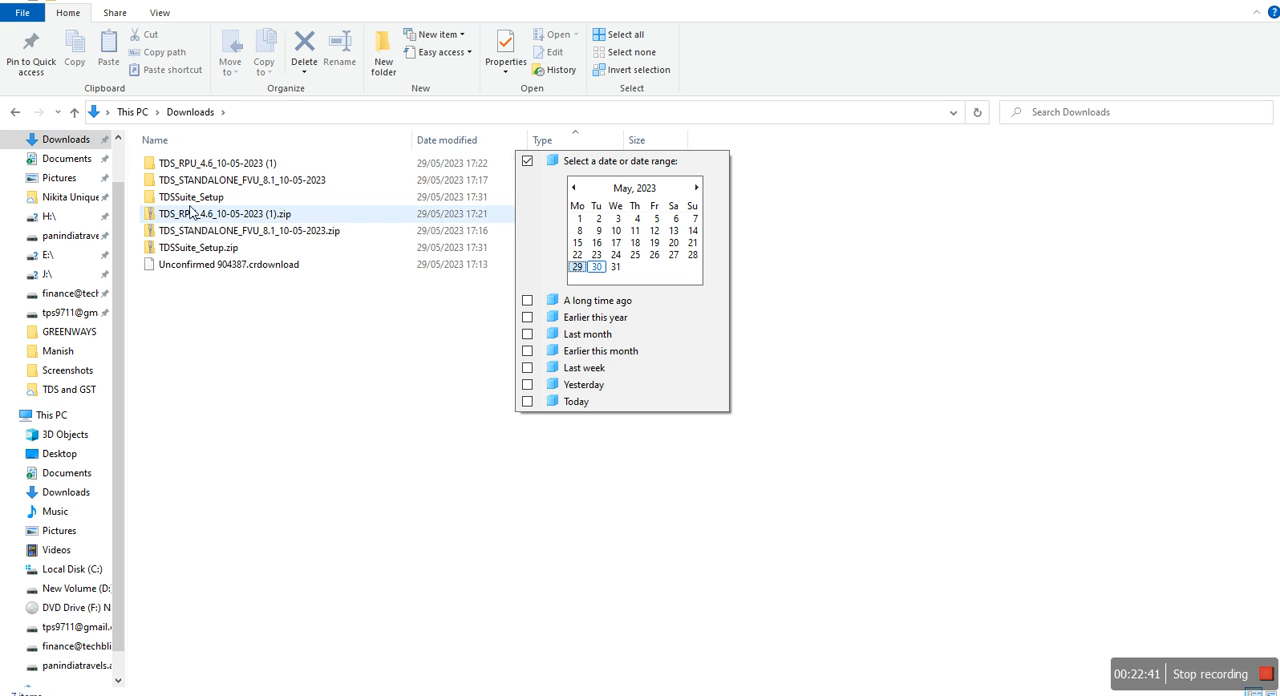
pyautogui.click(204, 167)
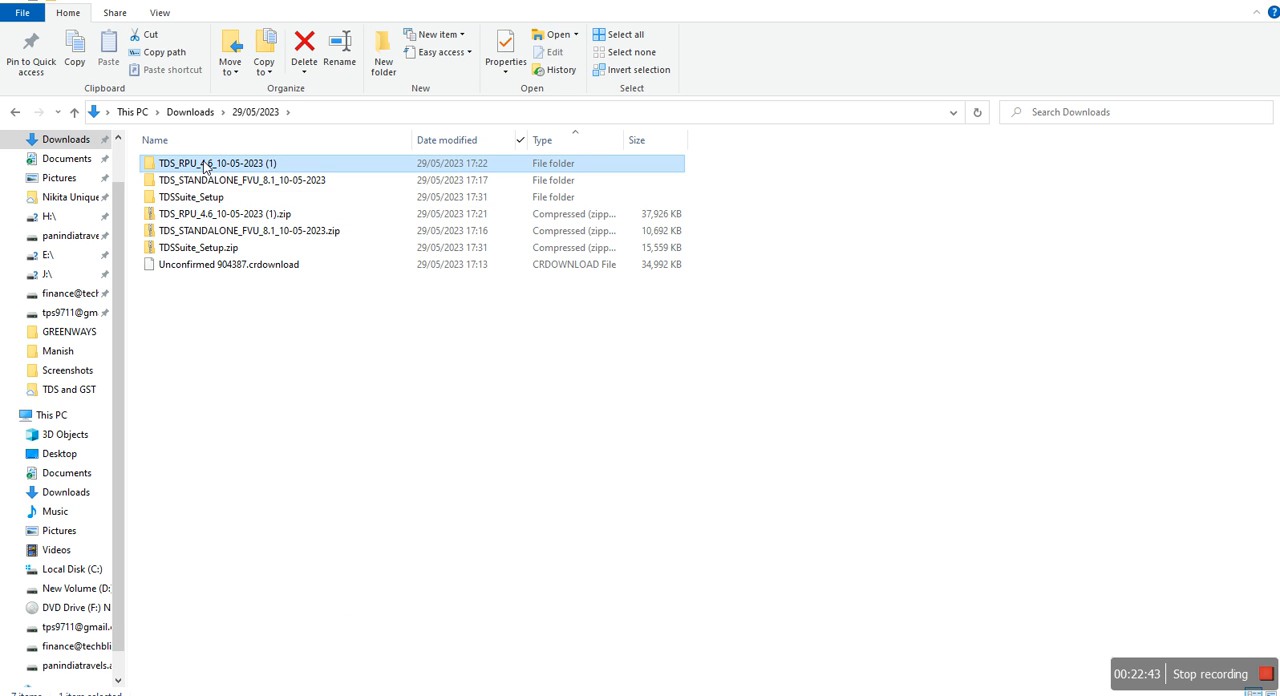
pyautogui.doubleClick(253, 165)
pyautogui.doubleClick(366, 160)
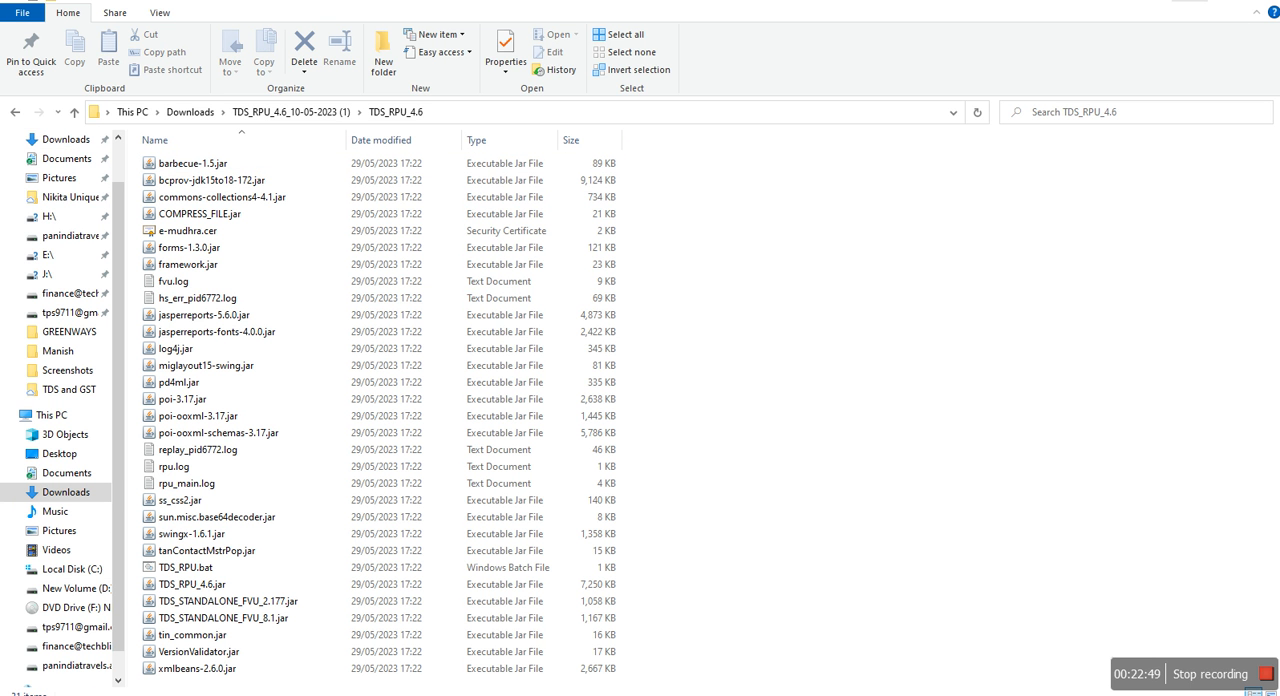
# Switch to Skorydov TDS Suite, decline its database update prompt for the generated FVU, and return to the List of Payments
pyautogui.click(1190, 1)
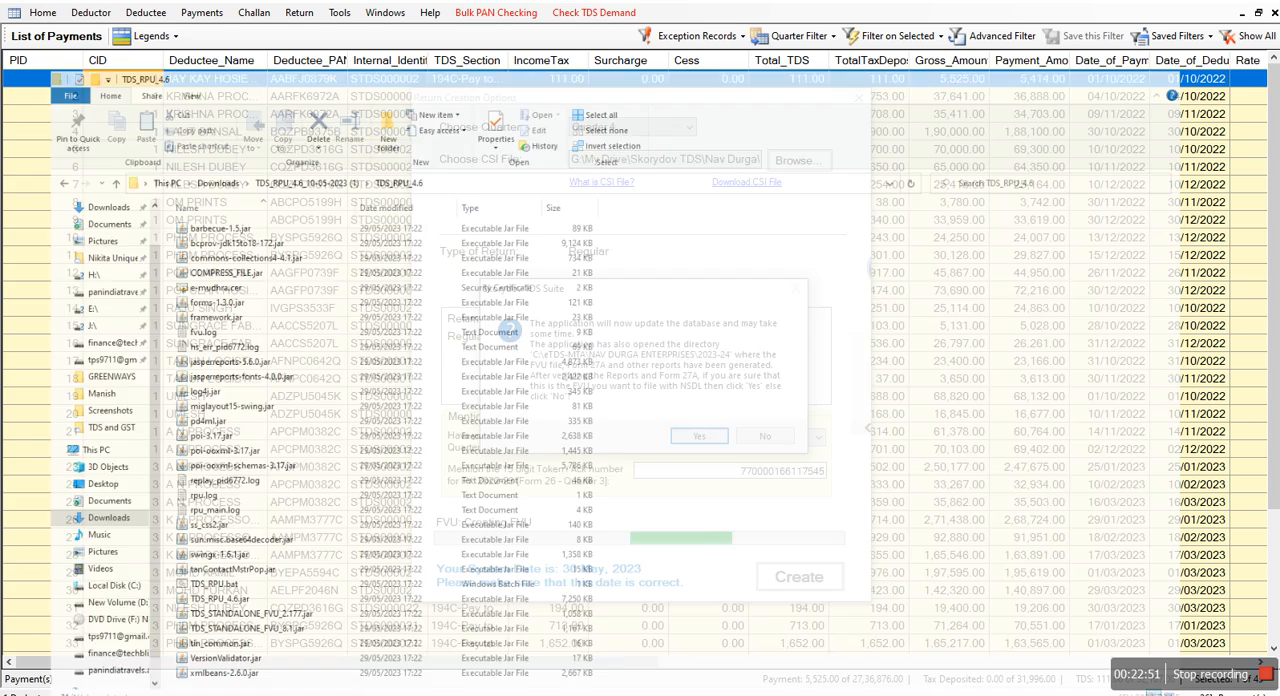
pyautogui.click(753, 430)
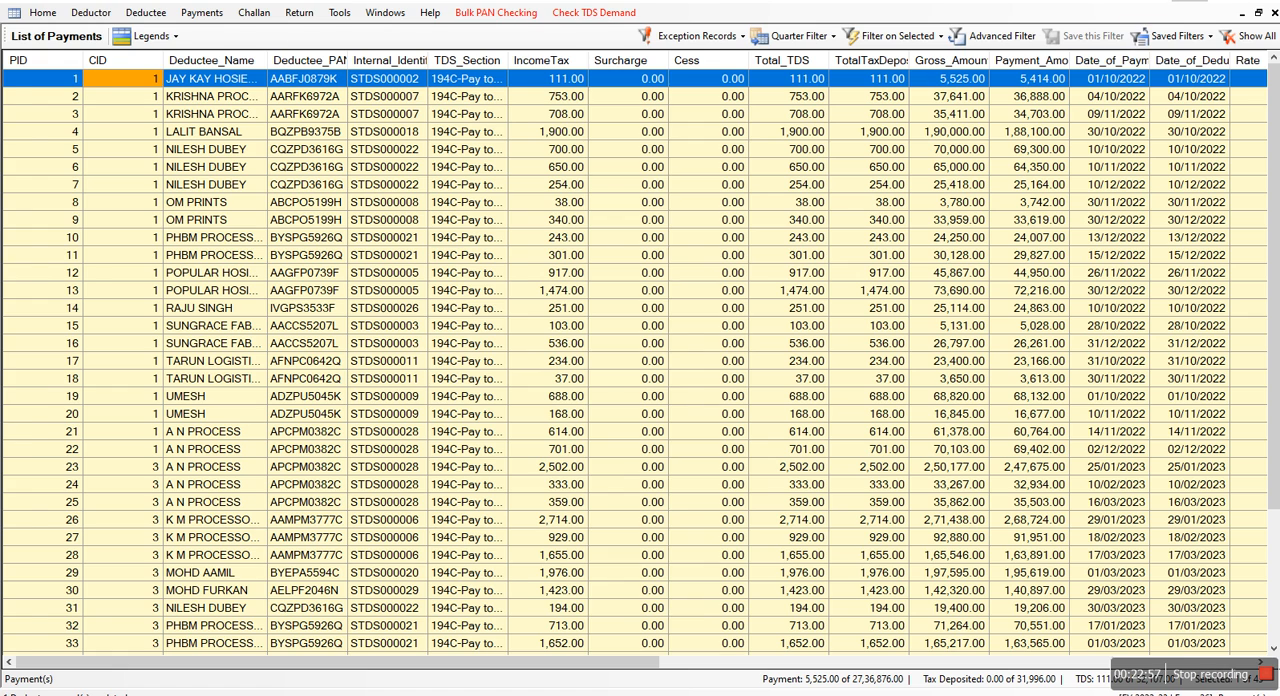
pyautogui.click(1189, 0)
pyautogui.click(1262, 0)
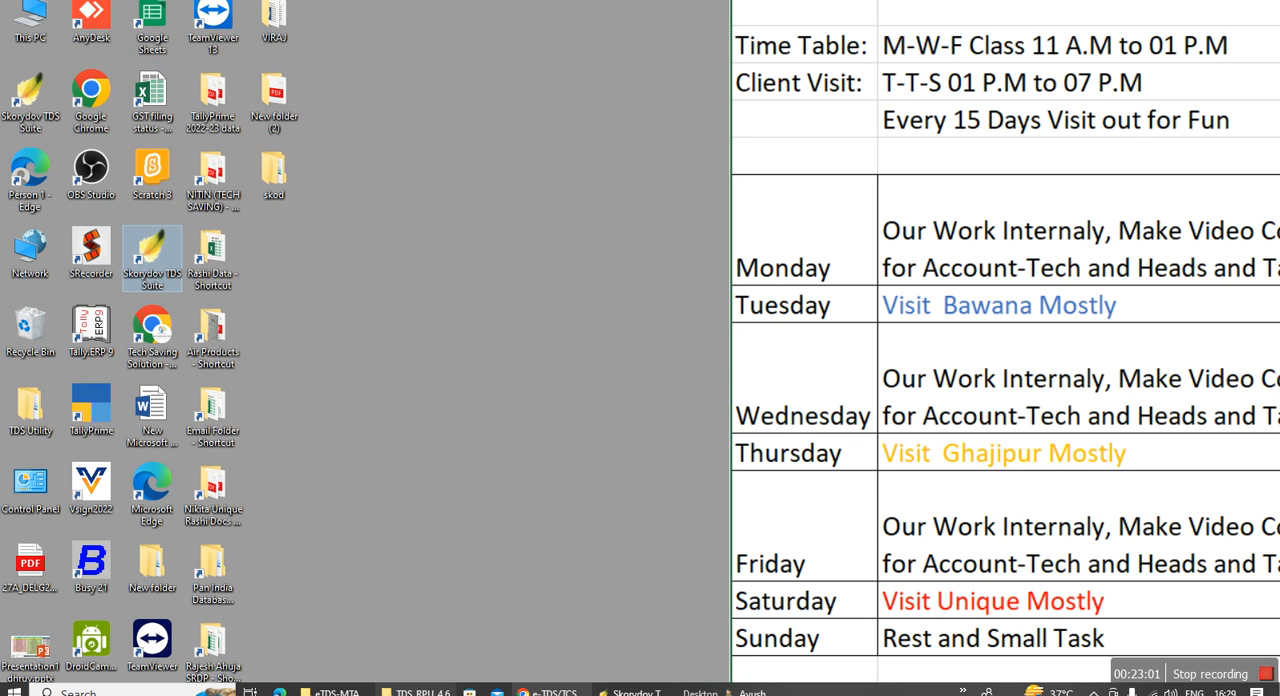
pyautogui.click(633, 691)
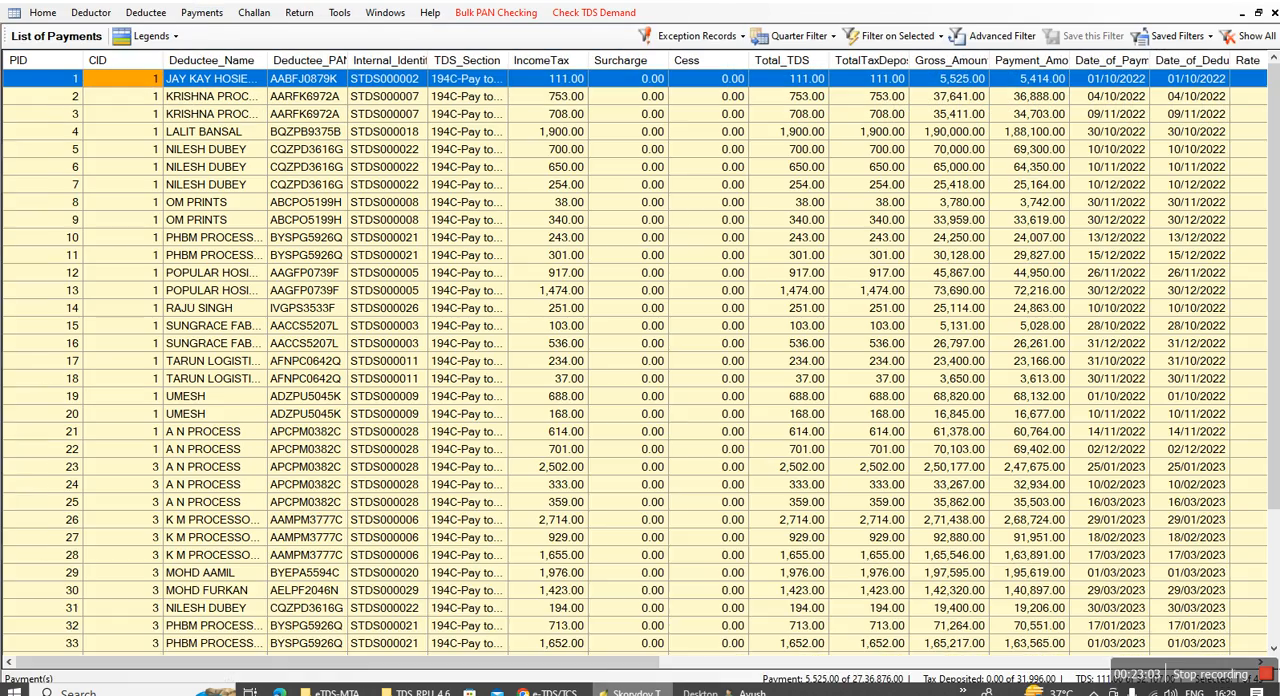
# Switch to the browser, close the receipt PDF, and examine the pricing list, software versions and downloads on the STACOS TDS software page
pyautogui.click(552, 691)
pyautogui.click(232, 2)
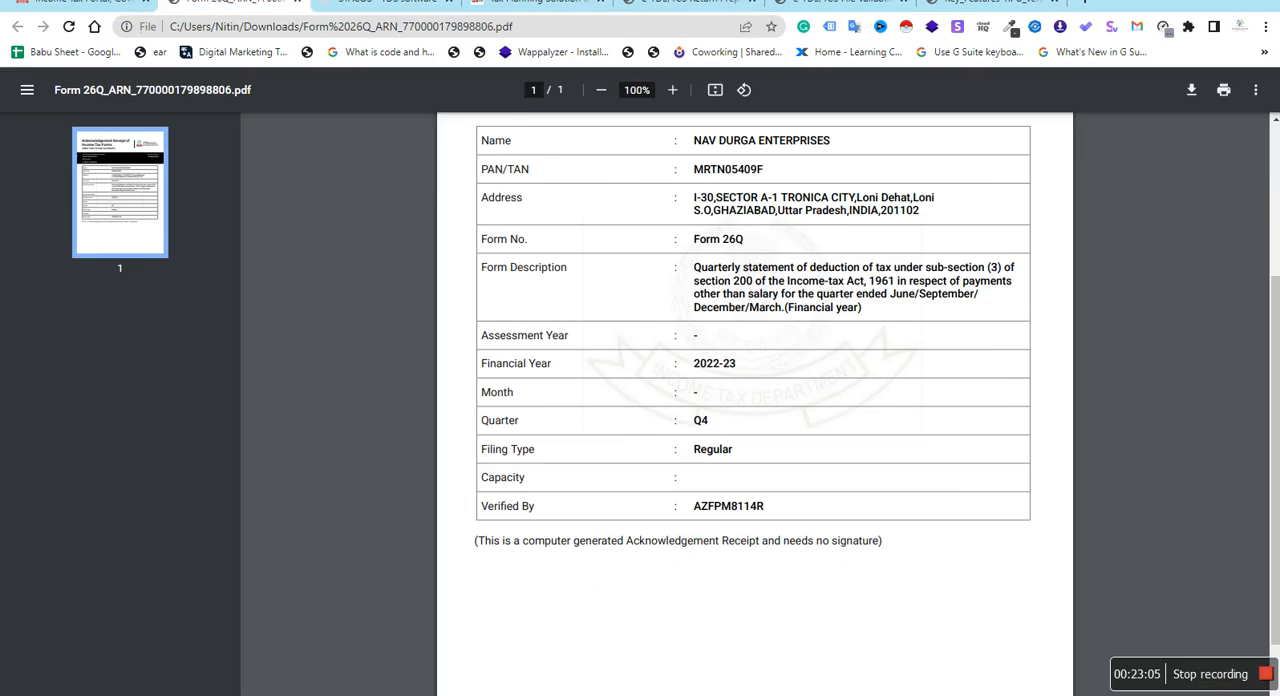
pyautogui.click(390, 4)
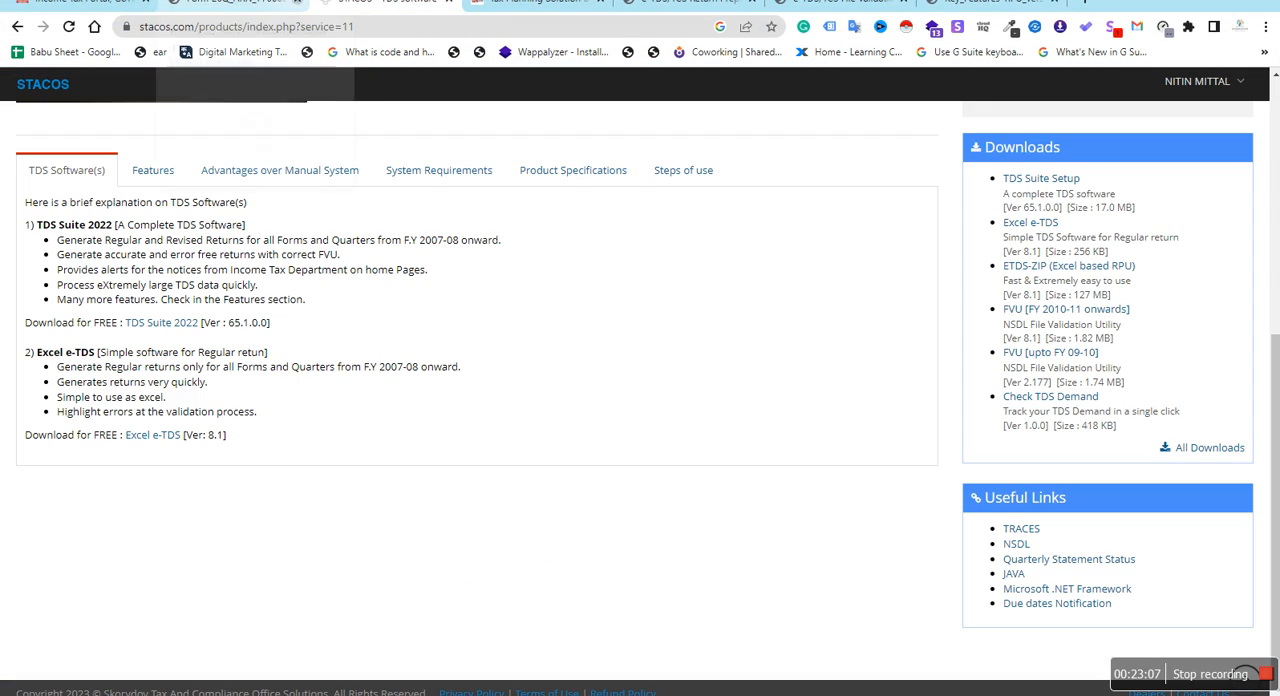
pyautogui.scroll(5, 250, 360)
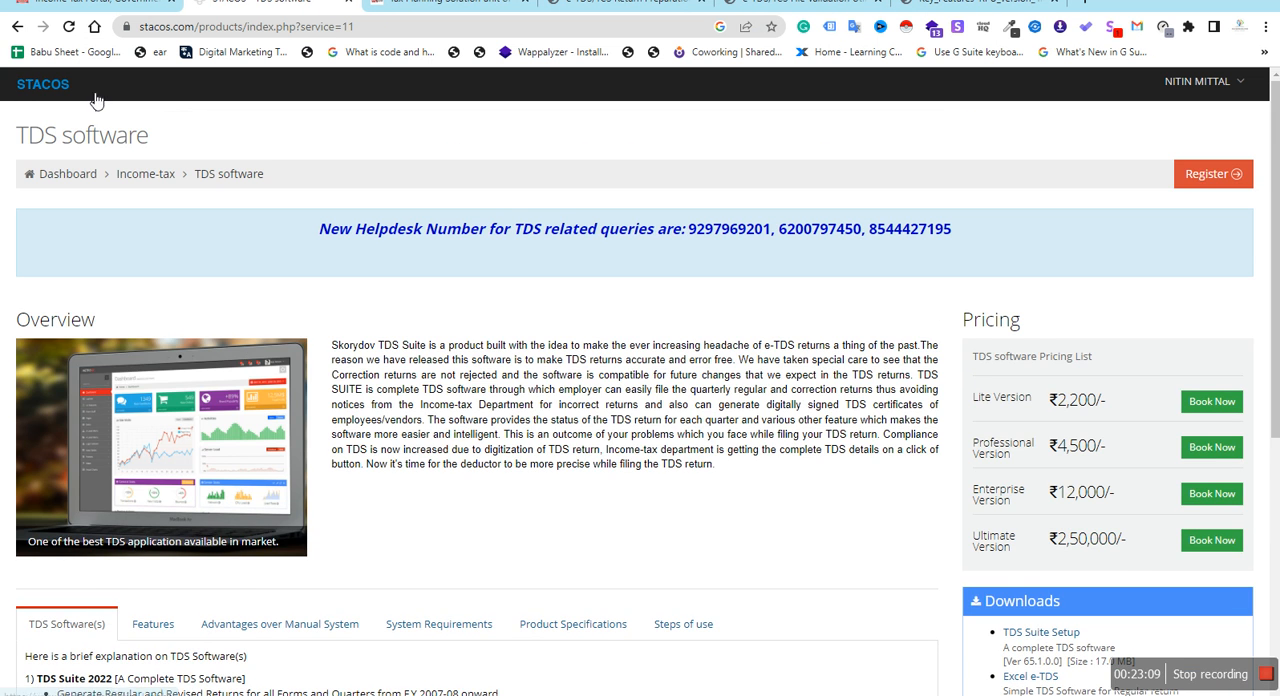
pyautogui.scroll(-3, 1001, 487)
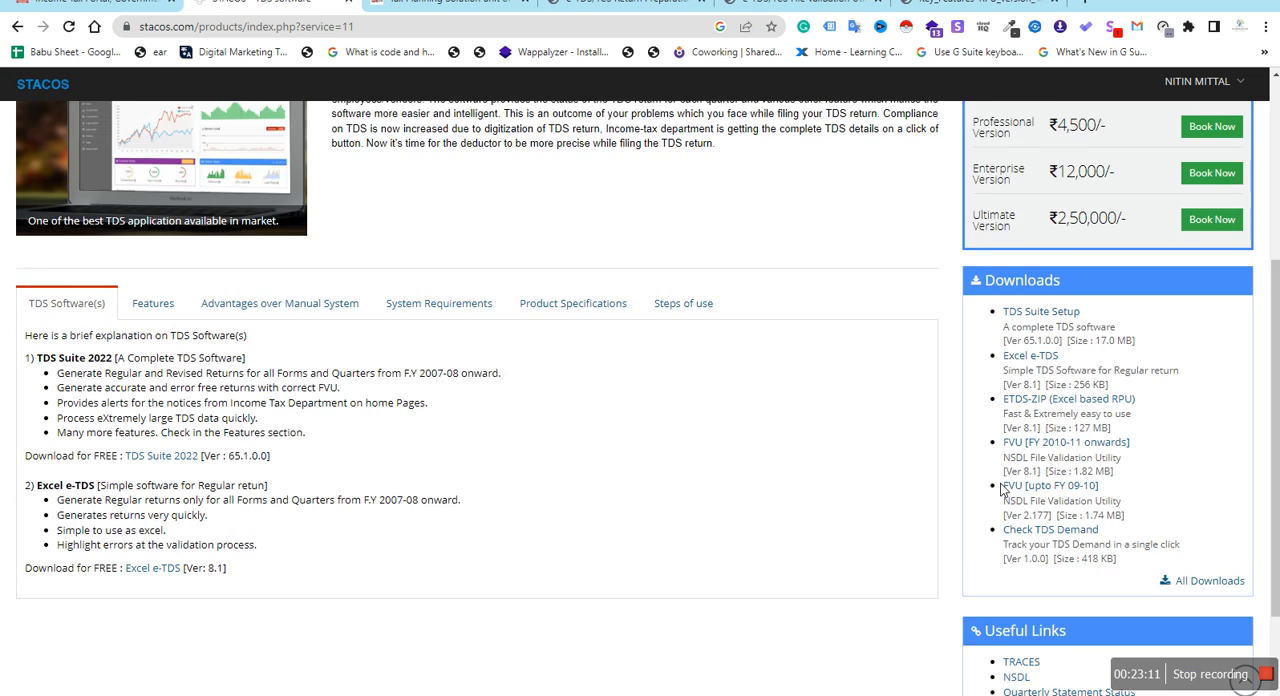
pyautogui.scroll(-1, 1001, 487)
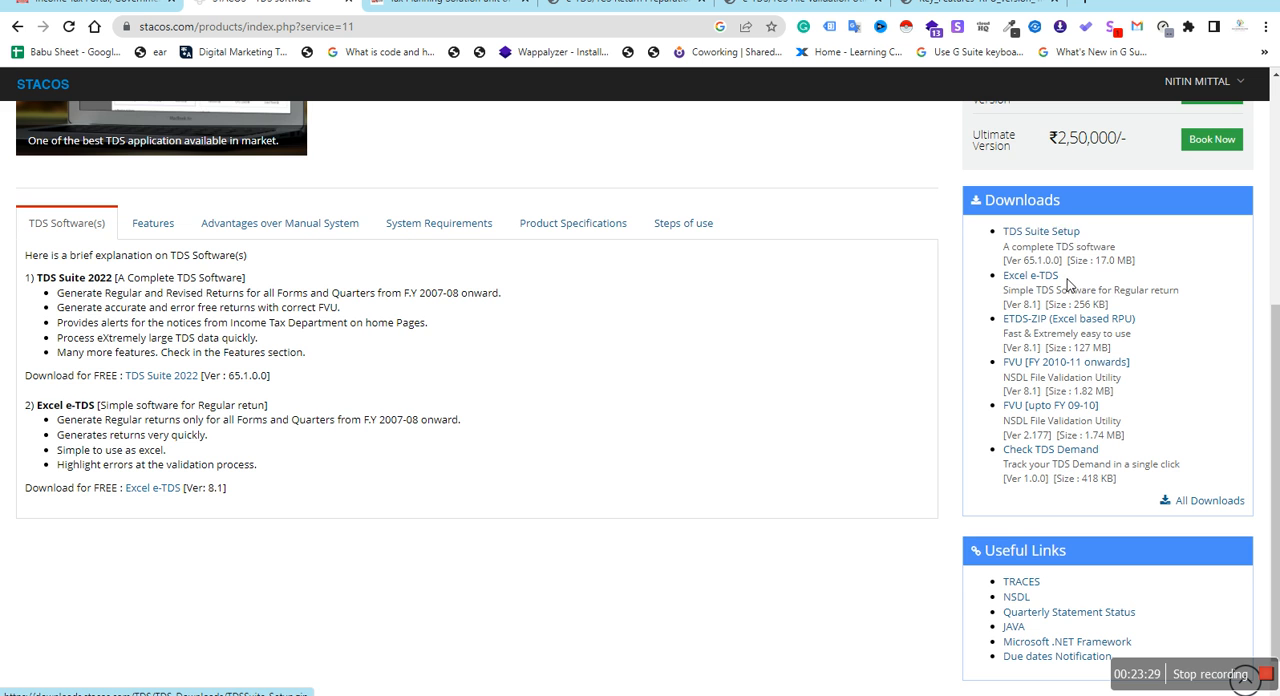
pyautogui.scroll(3, 1072, 285)
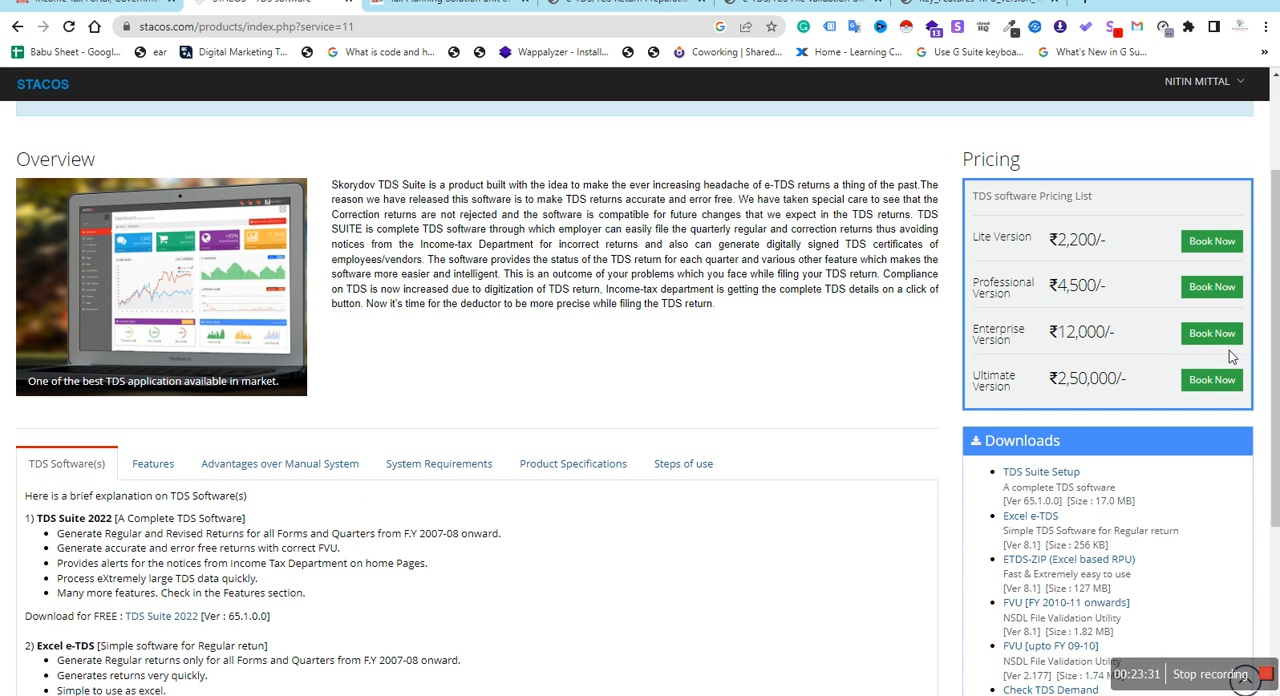
pyautogui.scroll(-1, 1210, 300)
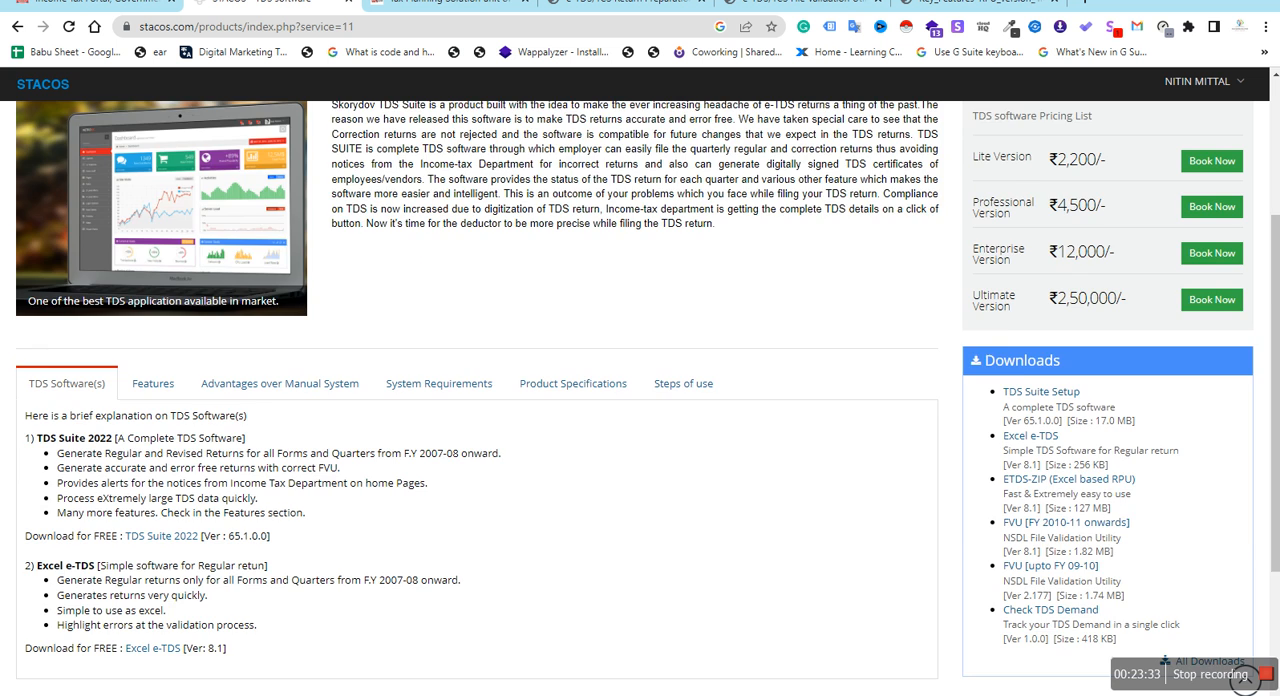
pyautogui.scroll(-2, 17, 630)
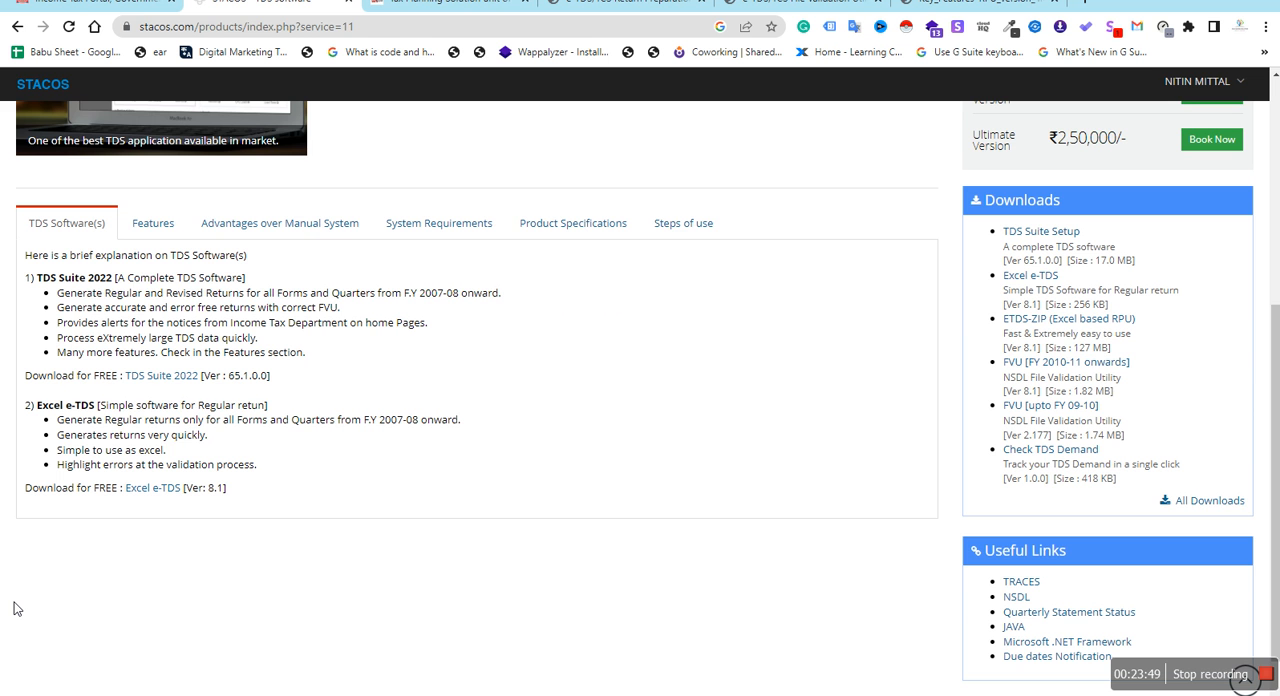
# Return to the Tax Planning Solution website at its TIN-NSDL utility download section
pyautogui.hotkey('ctrl', 'Tab')
pyautogui.hotkey('ctrl', 'Tab')
pyautogui.hotkey('ctrl', 'Tab')
pyautogui.hotkey('ctrl', 'Tab')
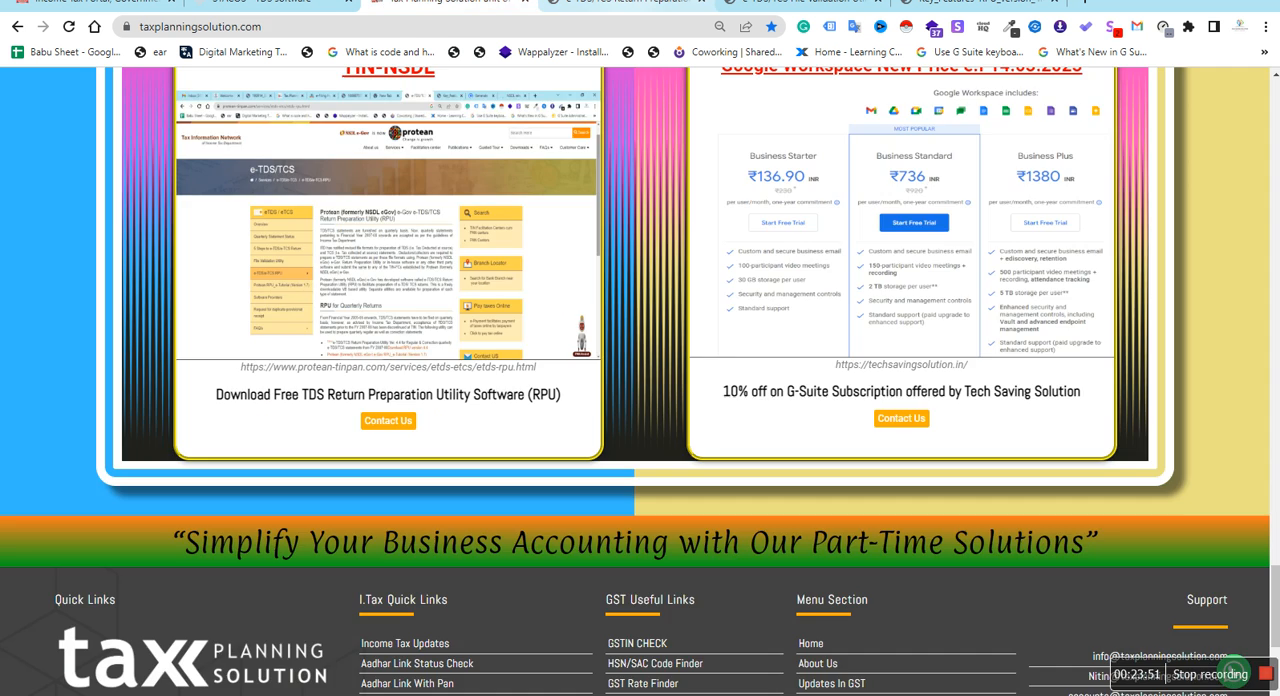